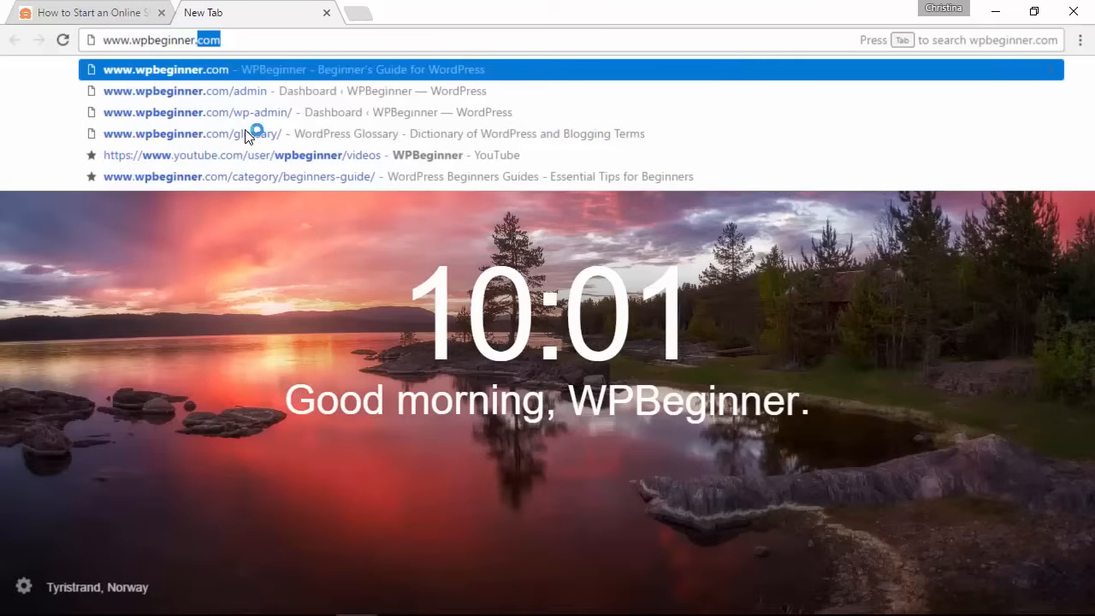
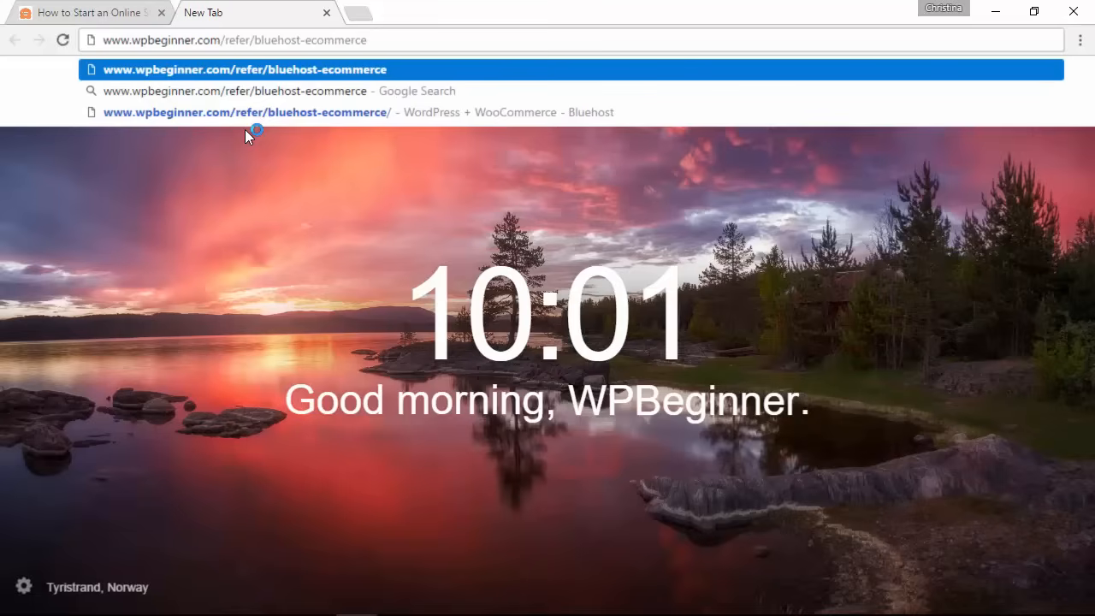
key(Return)
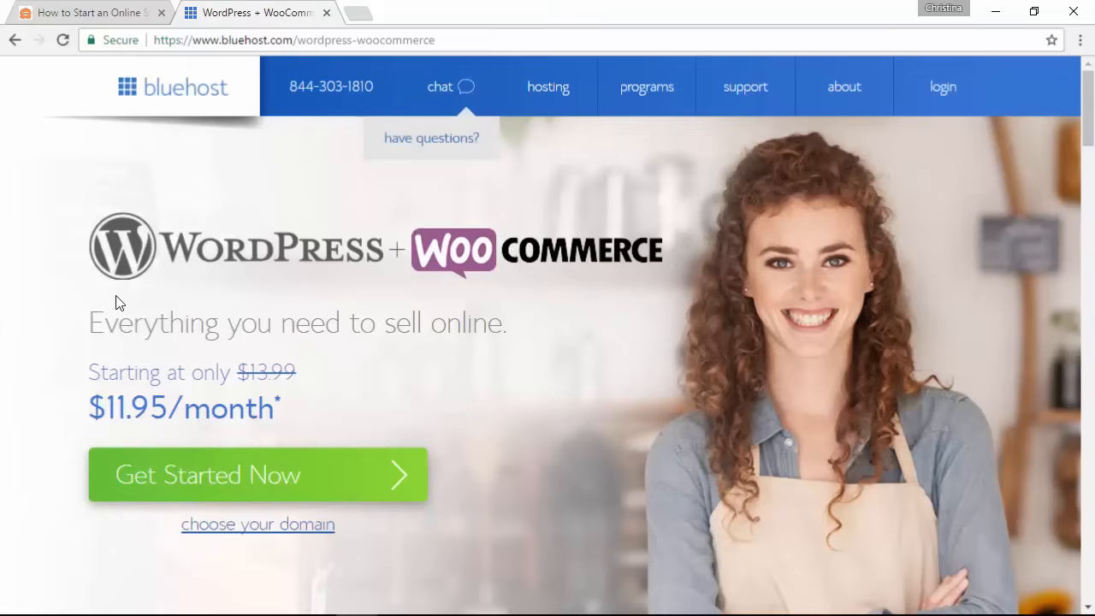
Step: Start the WordPress + WooCommerce hosting sign-up and select the $11.95/month Starter plan
scroll(115, 303, down, 2)
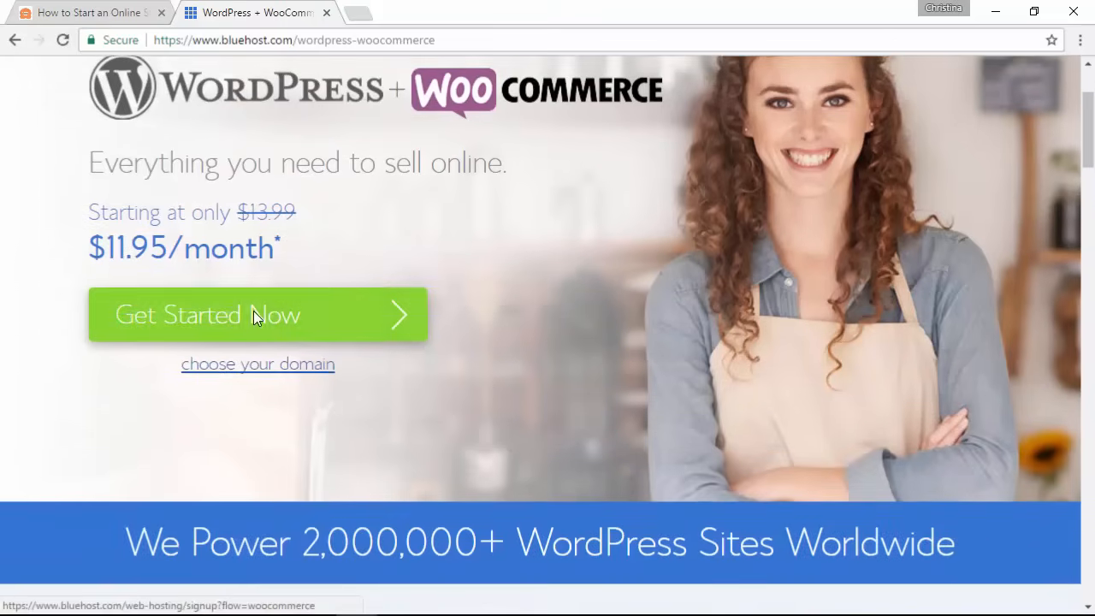
click(253, 313)
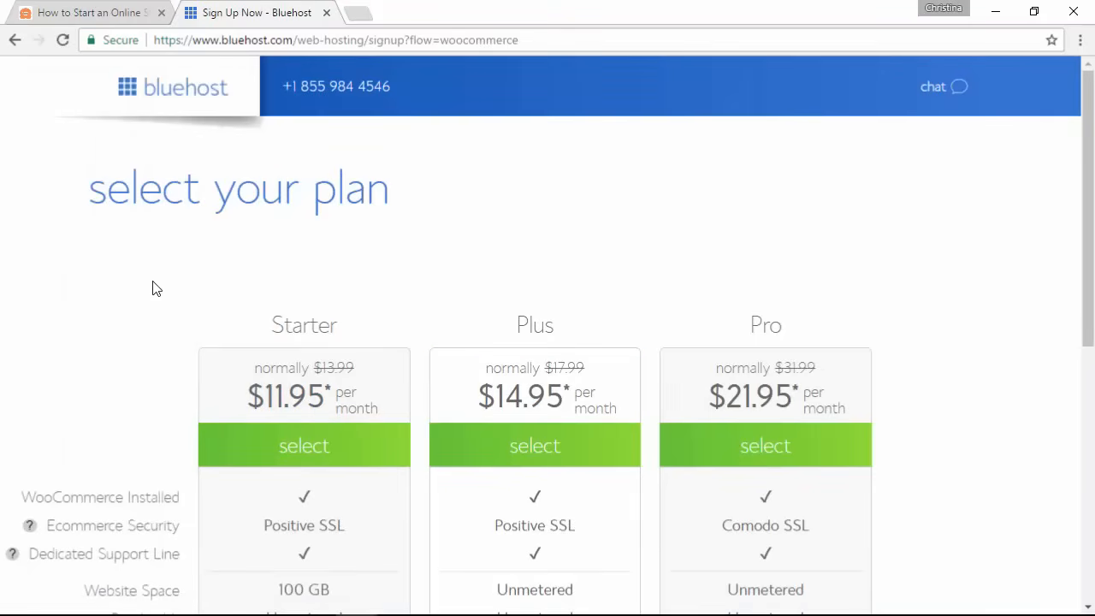
scroll(156, 290, down, 1)
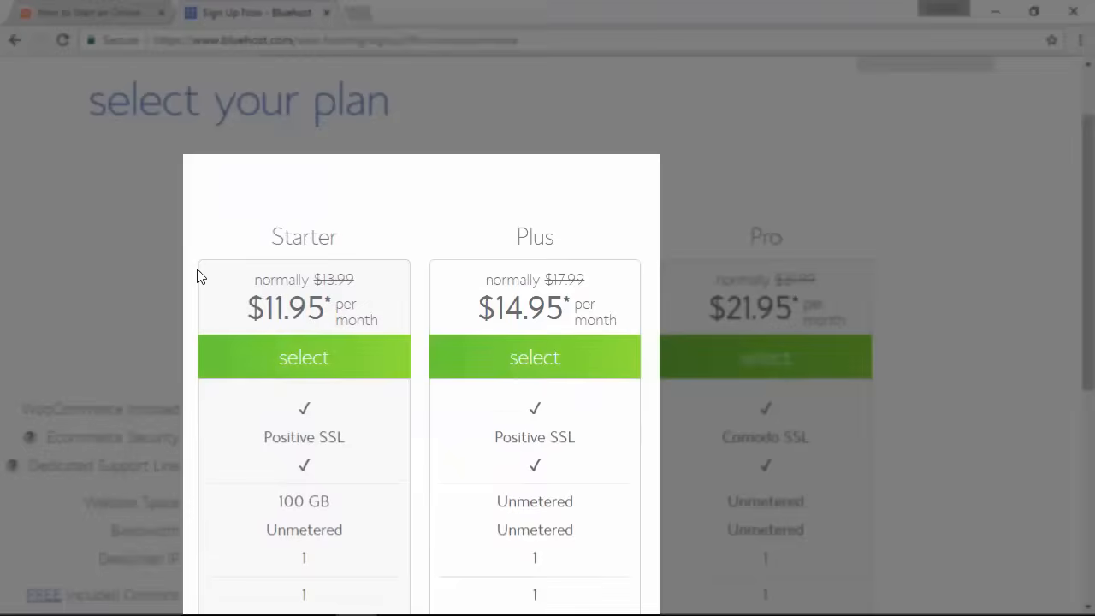
scroll(197, 276, down, 2)
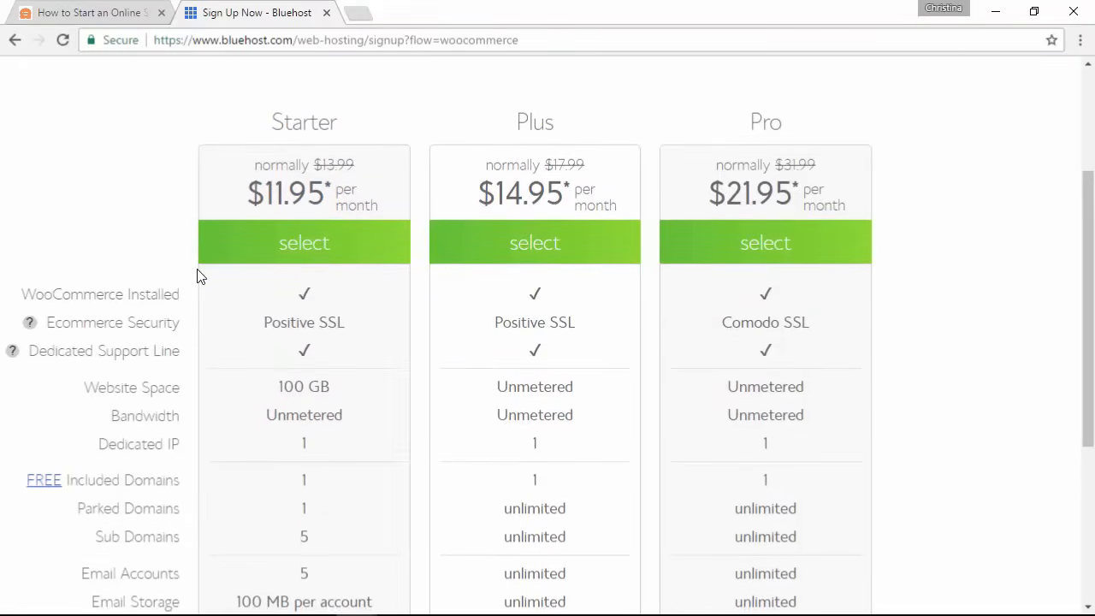
scroll(197, 276, down, 1)
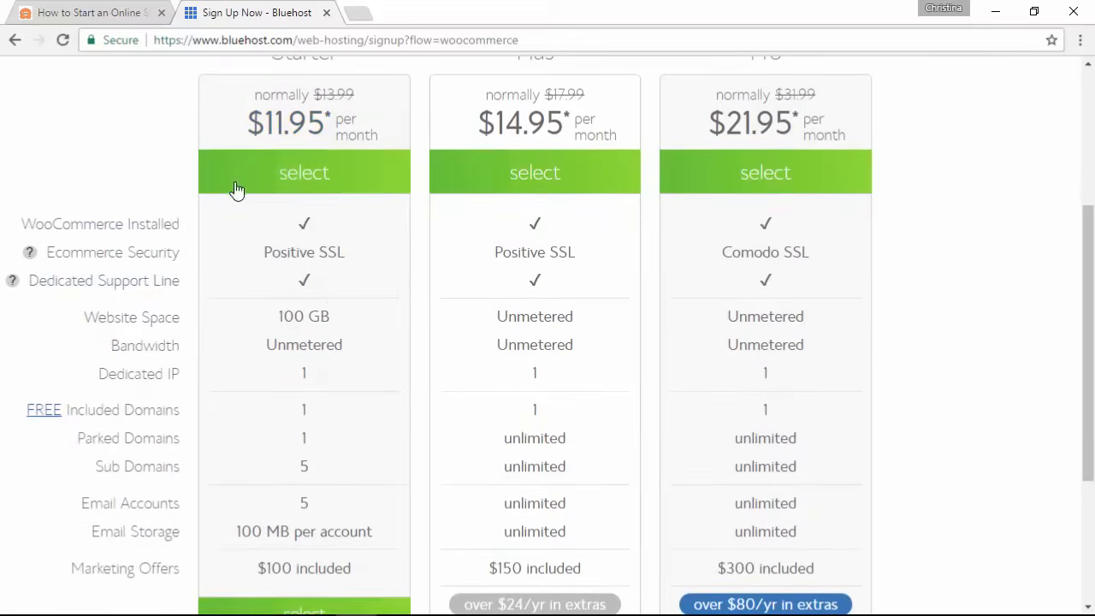
click(294, 182)
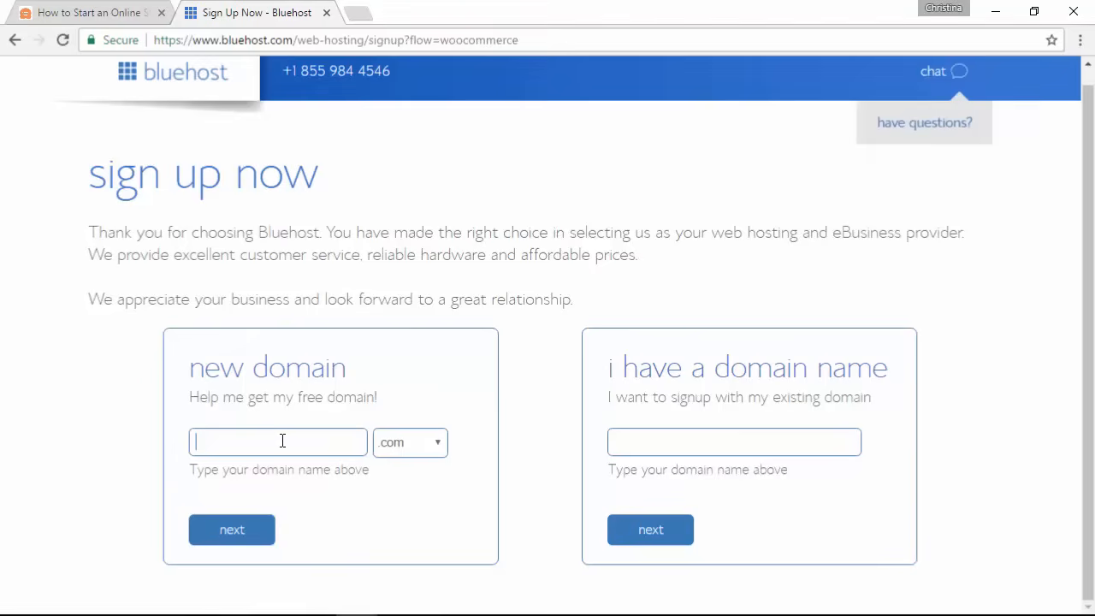
Step: Register the new domain 'bestbluewidget' and choose the 12 month WooCommerce Starter plan
text(bestbluew)
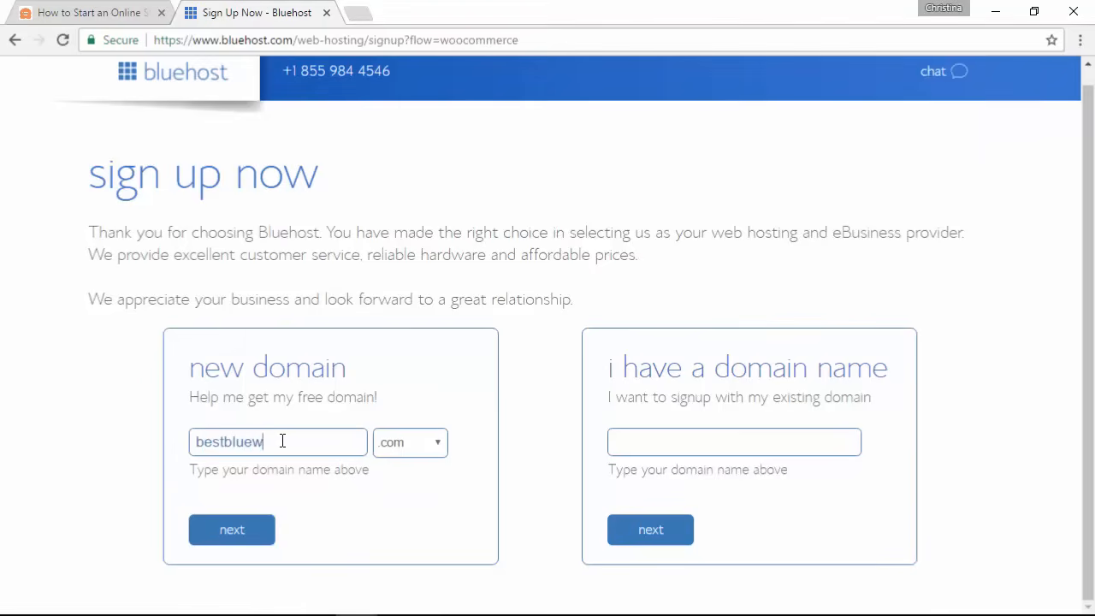
text(idgets)
click(241, 532)
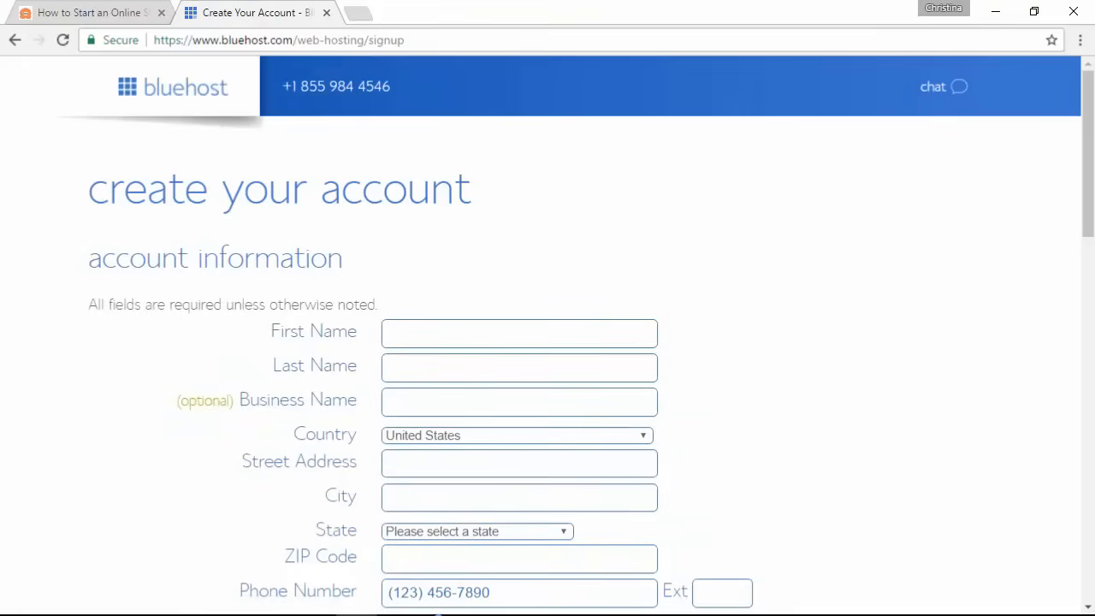
scroll(112, 396, down, 3)
scroll(115, 396, down, 5)
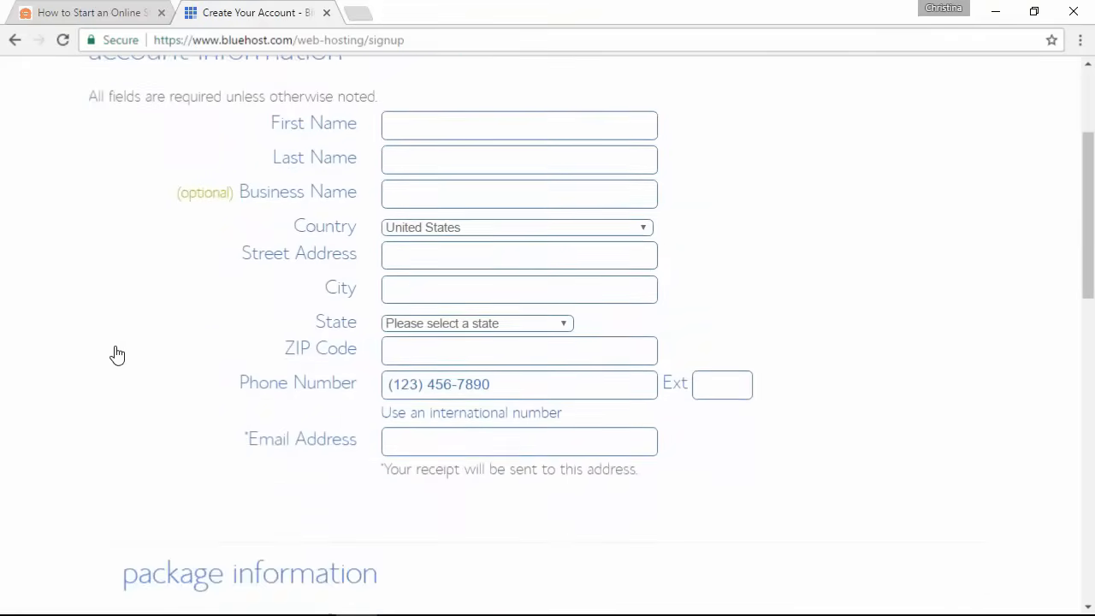
scroll(116, 354, down, 2)
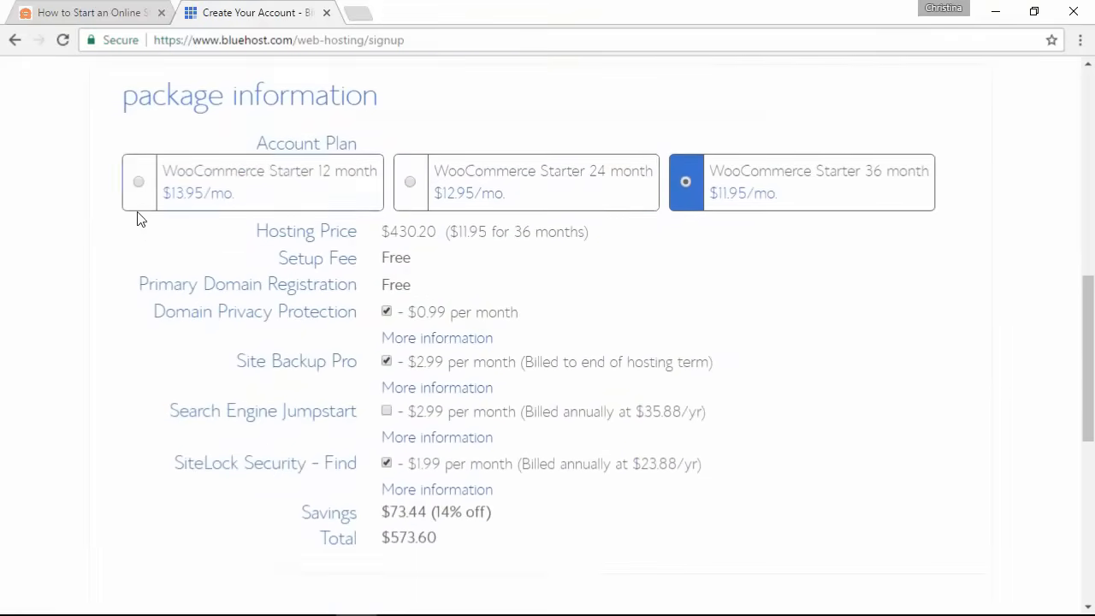
click(140, 181)
Step: Remove the Domain Privacy, Site Backup Pro and SiteLock Security add-ons for a $167.40 total
scroll(99, 231, down, 1)
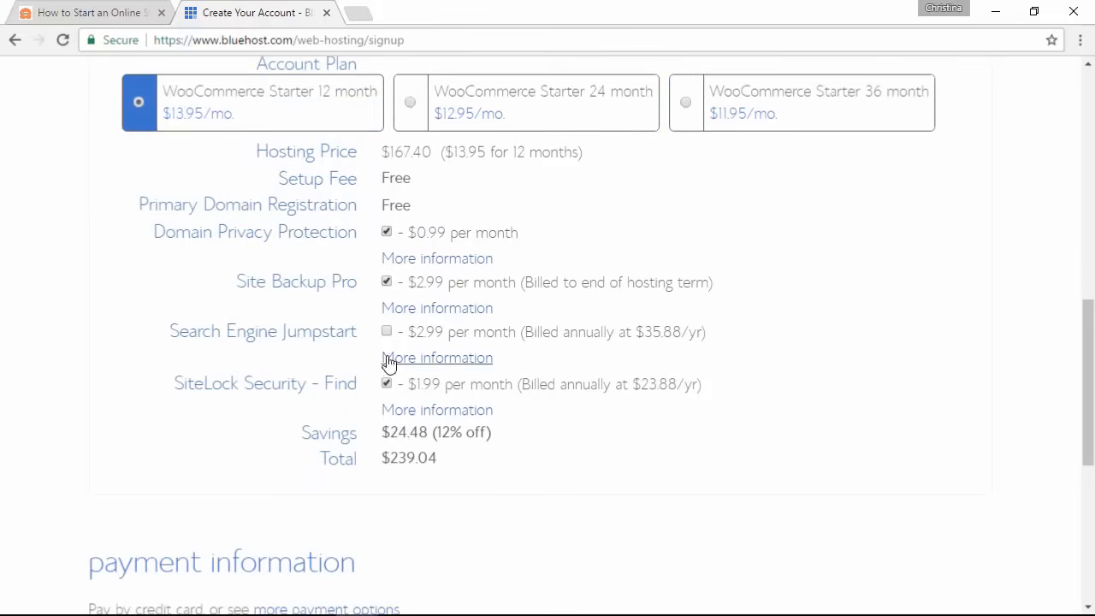
click(387, 233)
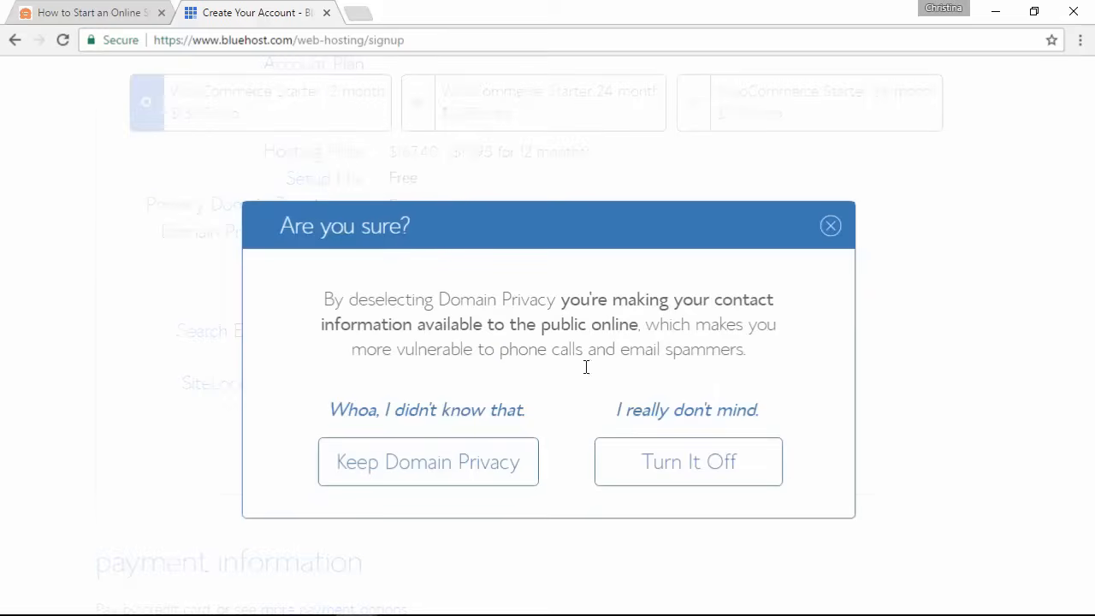
click(690, 466)
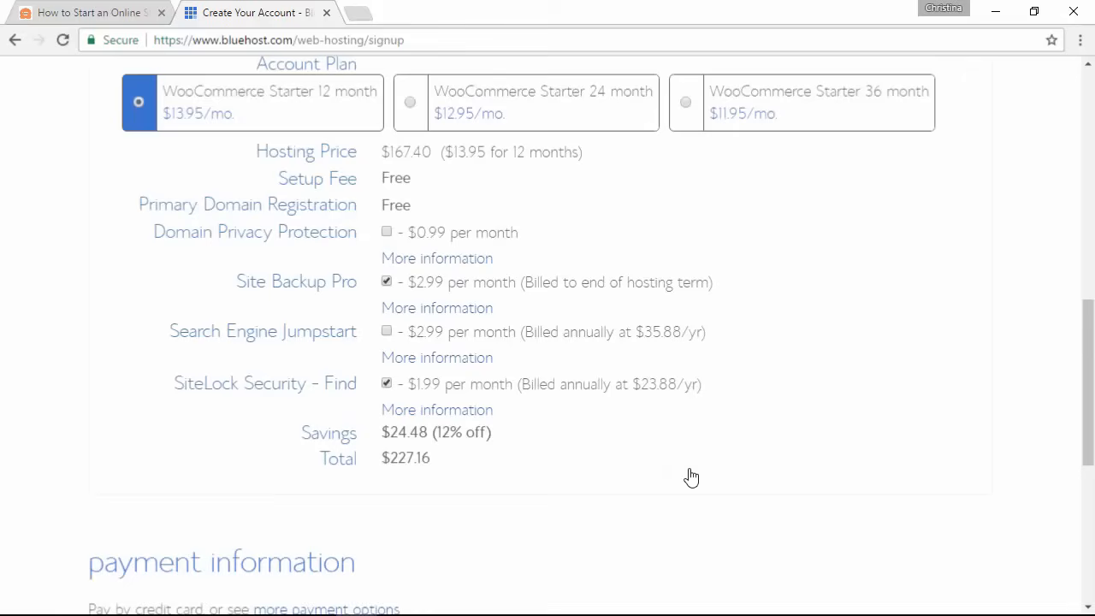
click(387, 282)
click(386, 385)
scroll(120, 363, down, 3)
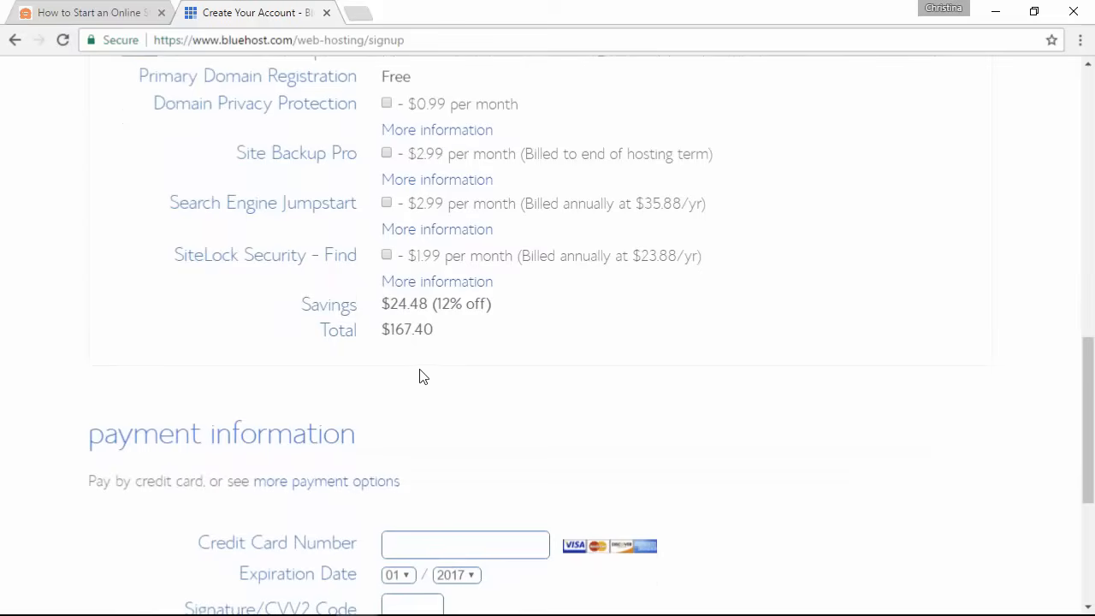
scroll(815, 397, down, 3)
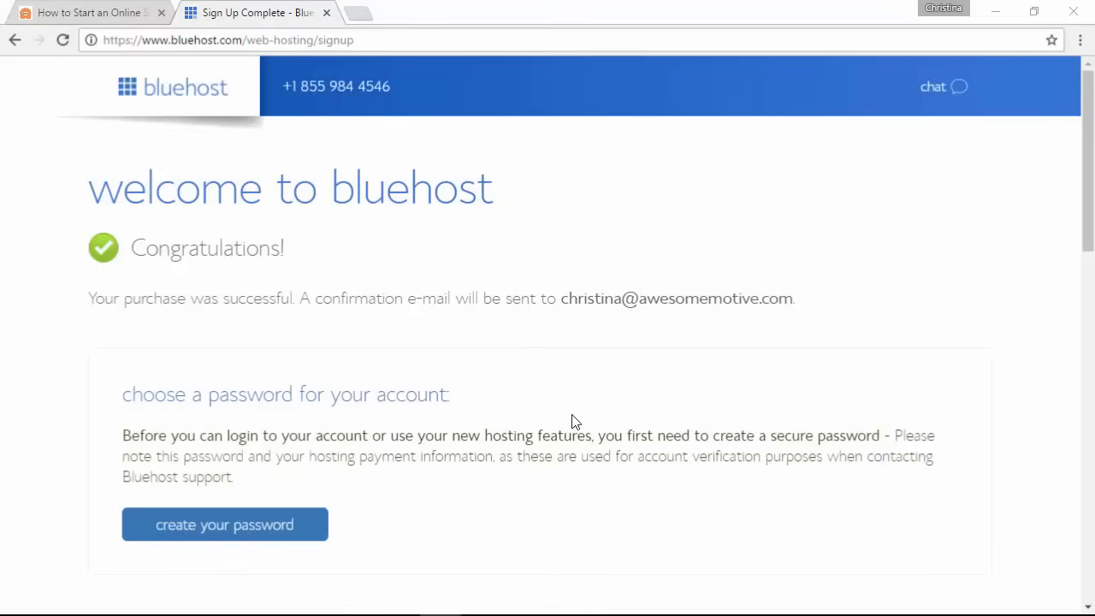
Step: Create and confirm the hosting account password, accept the terms, log in, and open bestbluewidgets.com's WordPress admin
click(266, 524)
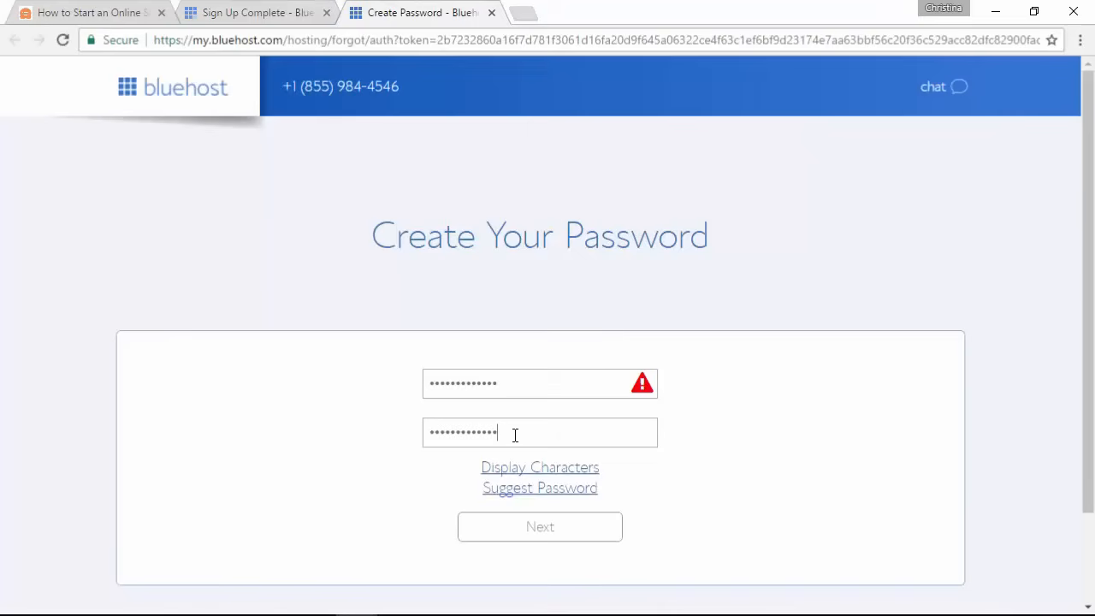
click(534, 381)
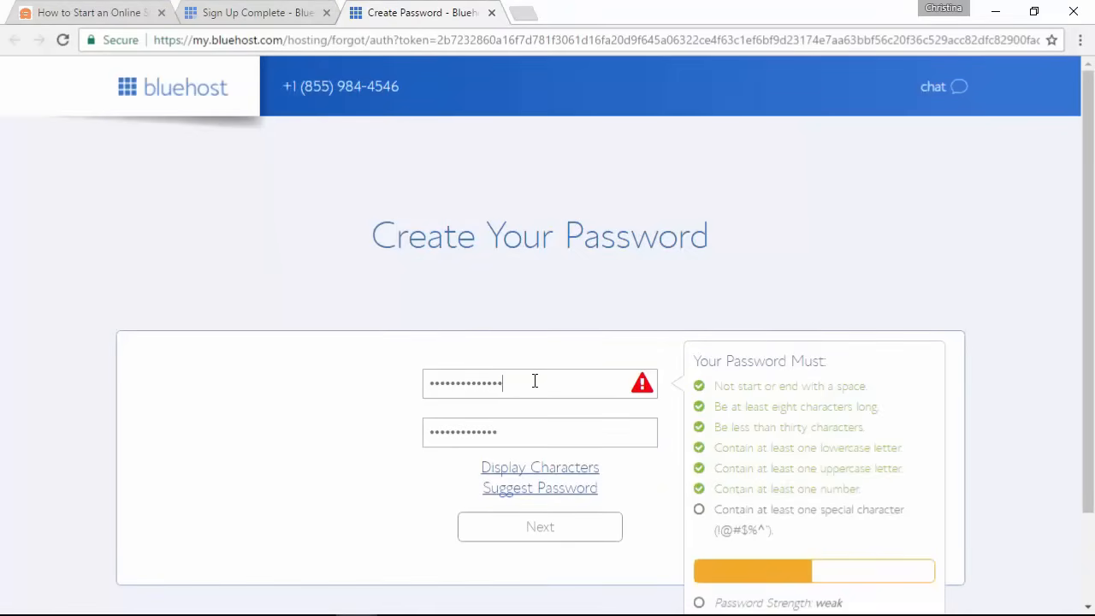
click(532, 432)
text(!)
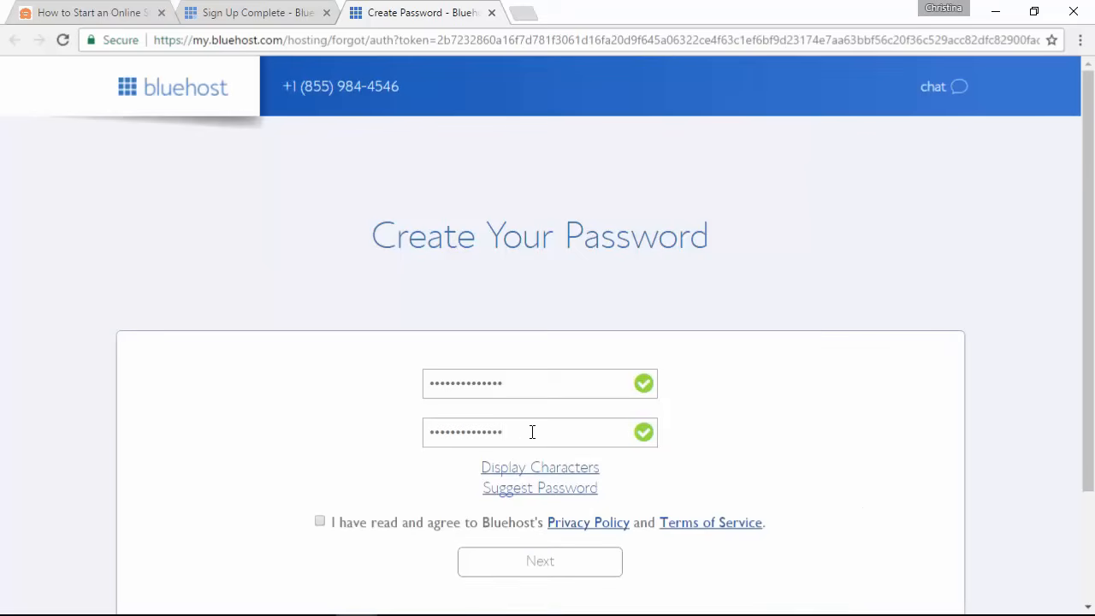
click(320, 522)
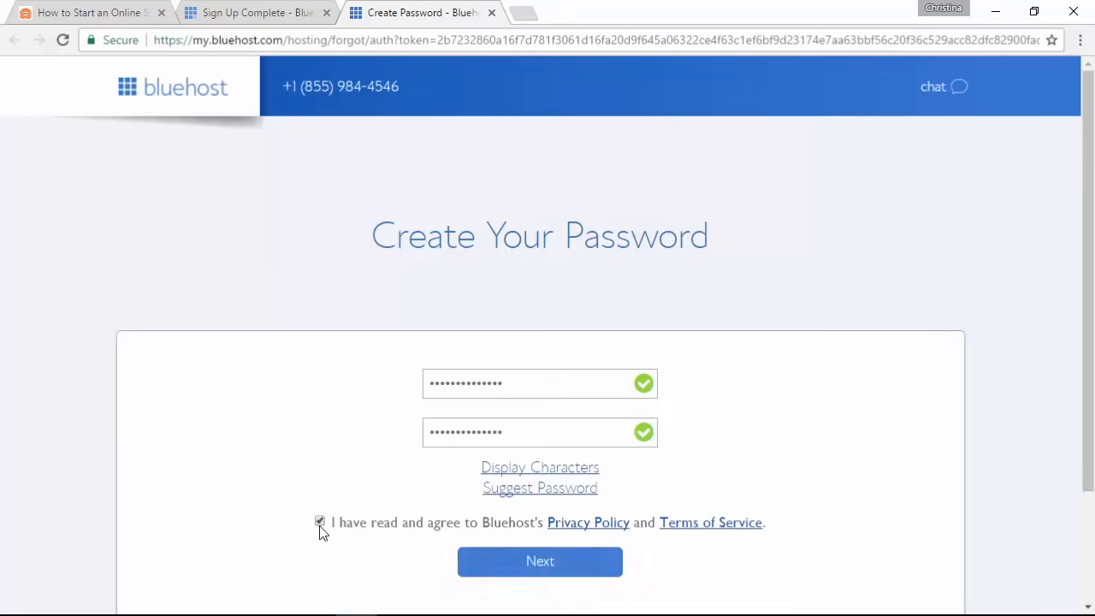
click(526, 567)
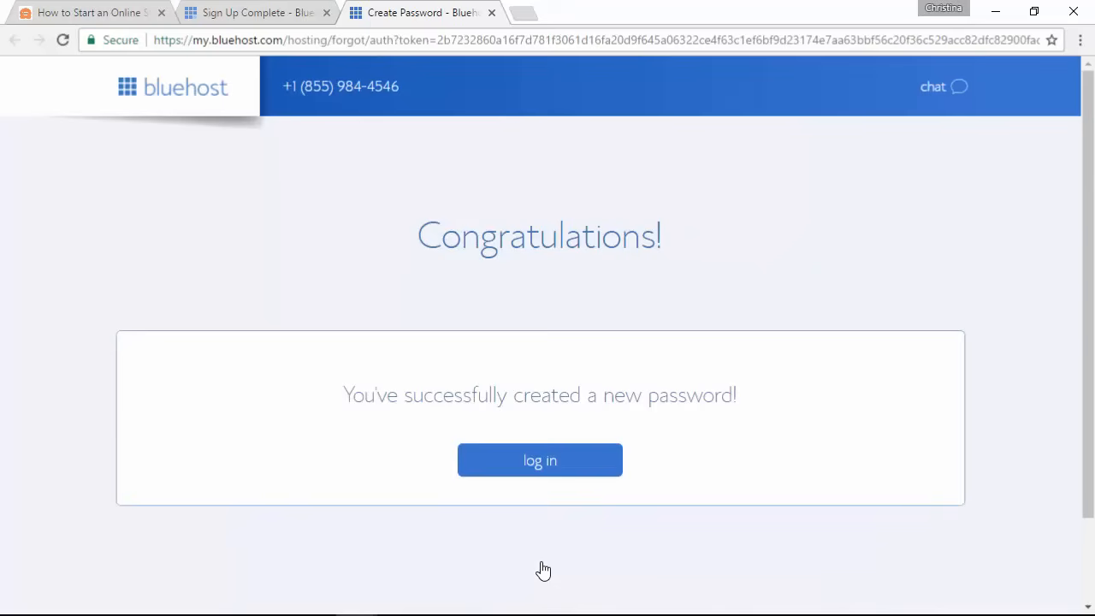
click(543, 462)
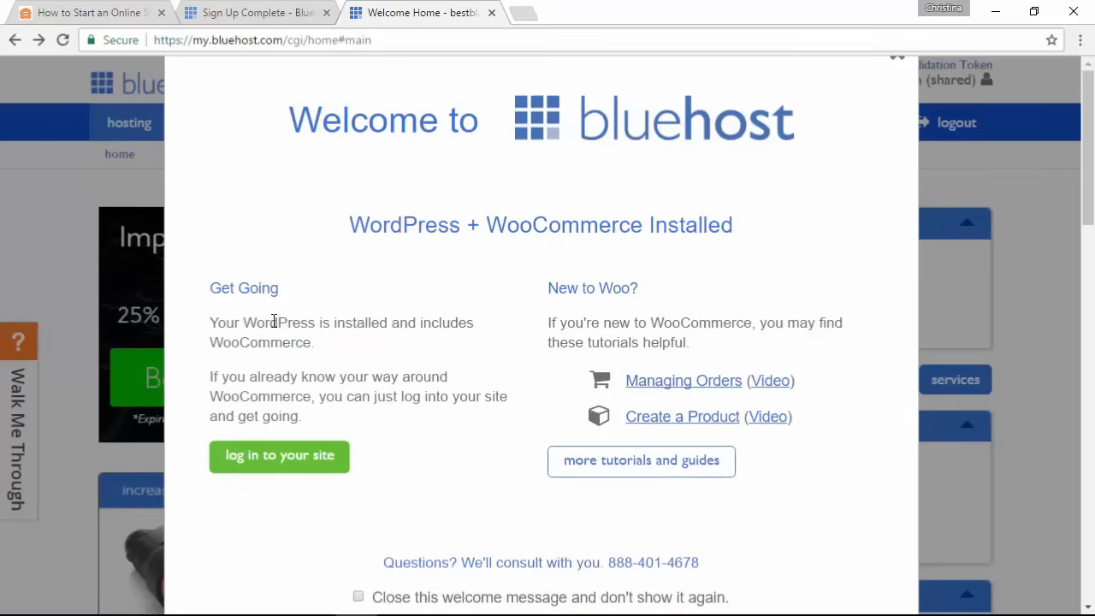
click(268, 471)
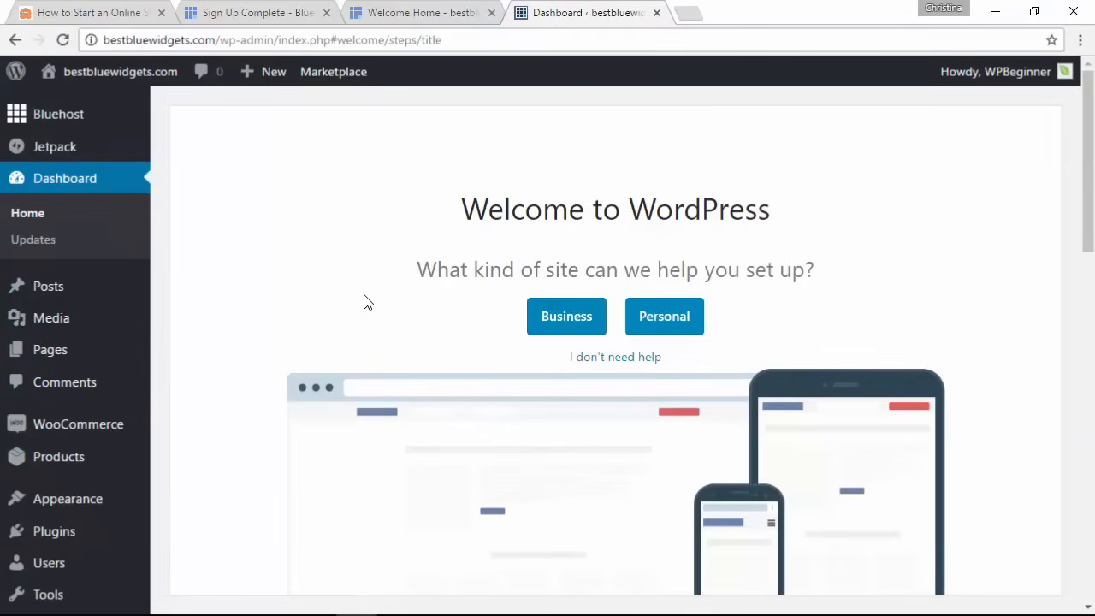
Step: Skip the WordPress setup assistant and go to Settings > General
scroll(364, 302, down, 1)
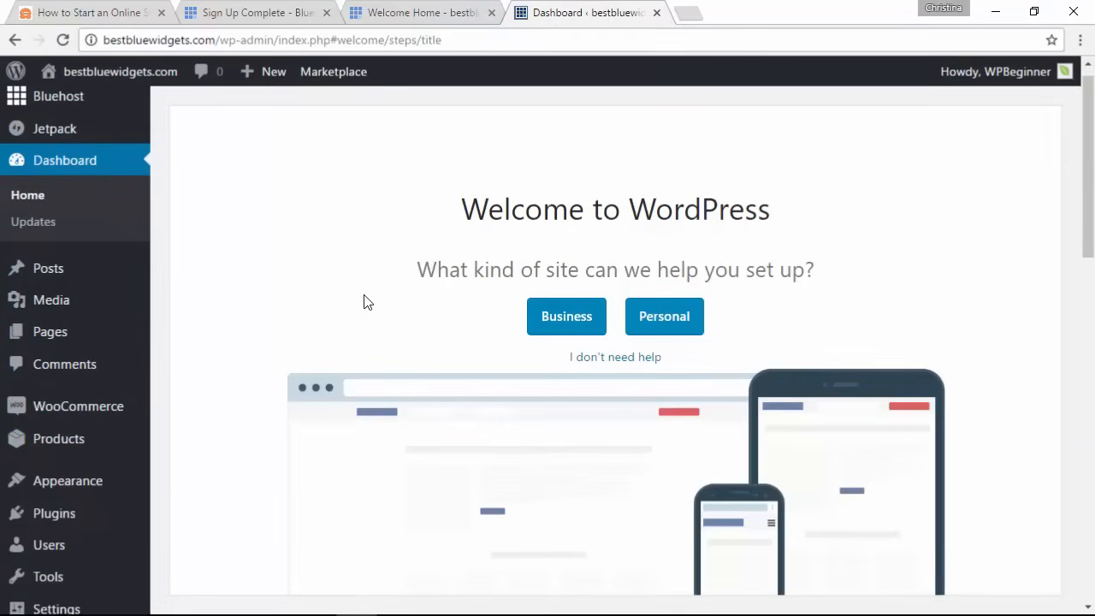
click(605, 360)
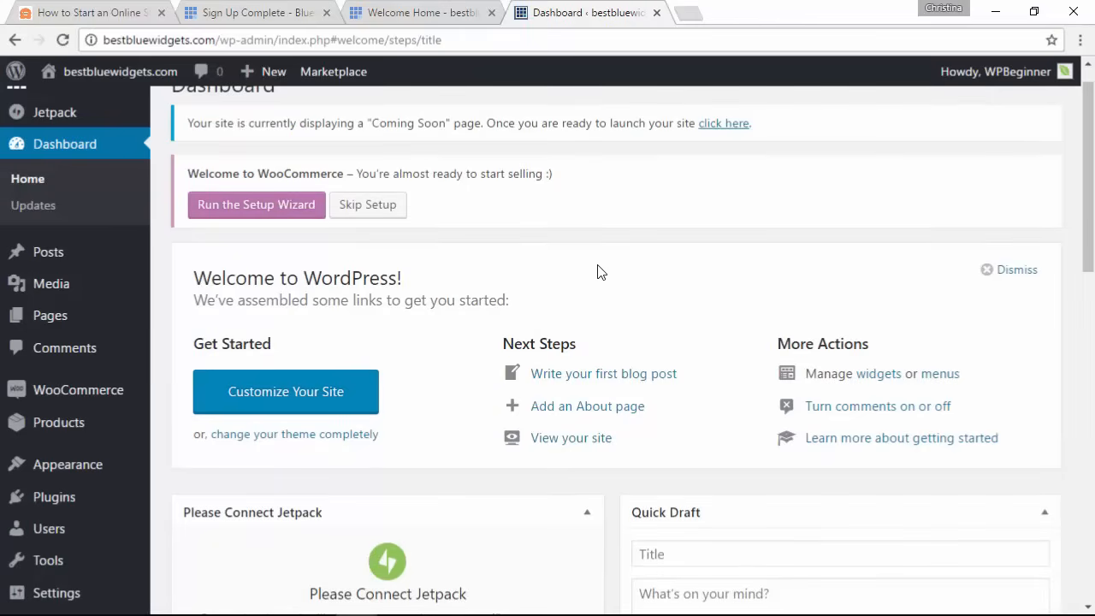
scroll(173, 496, down, 1)
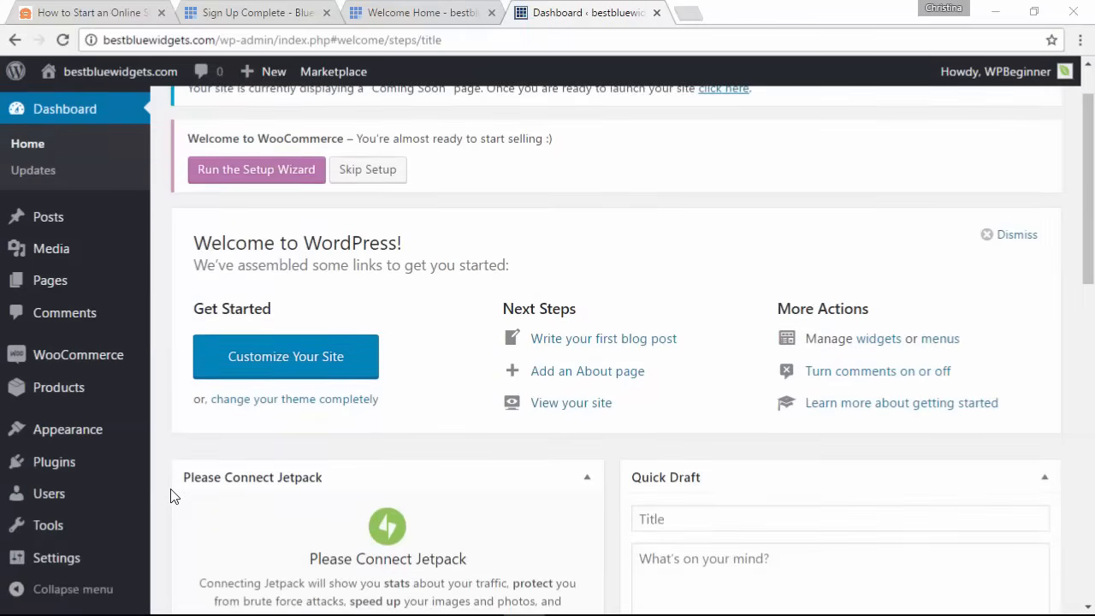
mouse_move(68, 561)
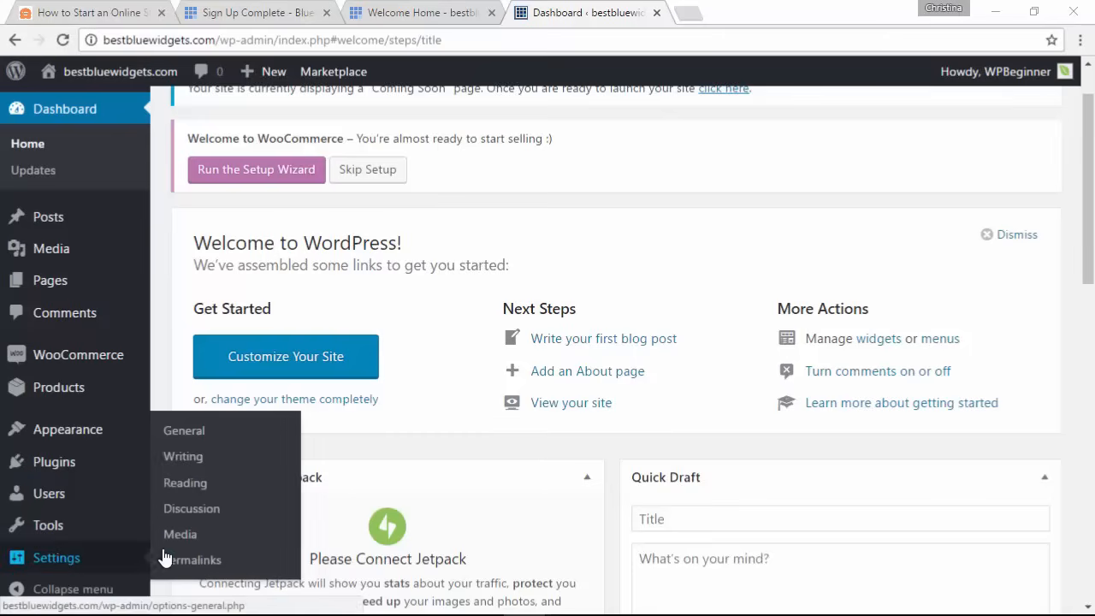
click(185, 432)
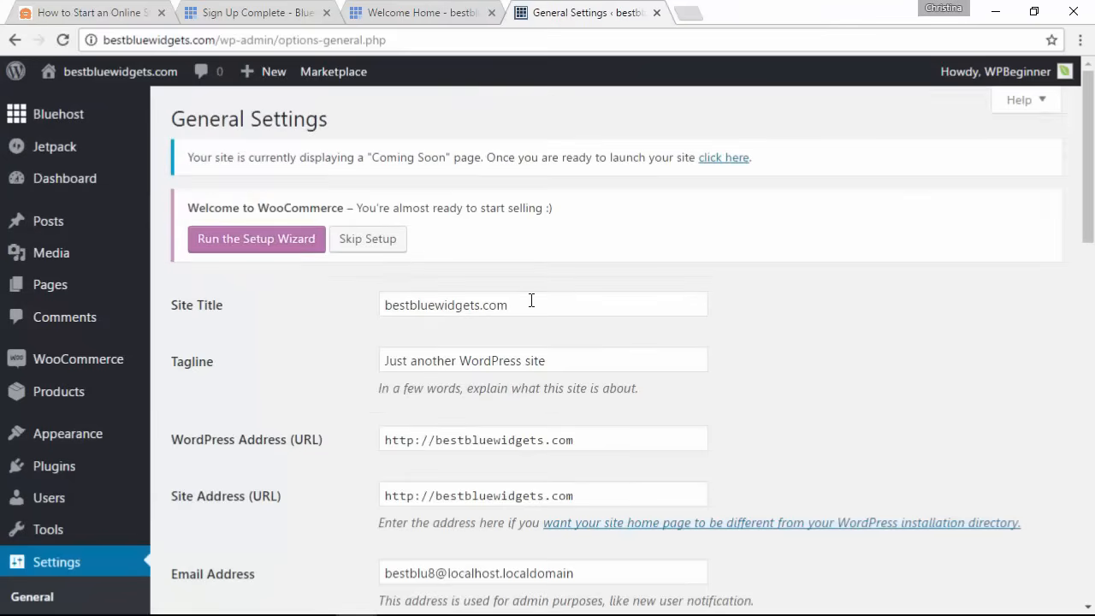
Step: Change the Site Title to 'My Demo Store' and the Tagline to 'Best Widgets'
drag(531, 300, 344, 297)
text(My Demo Store)
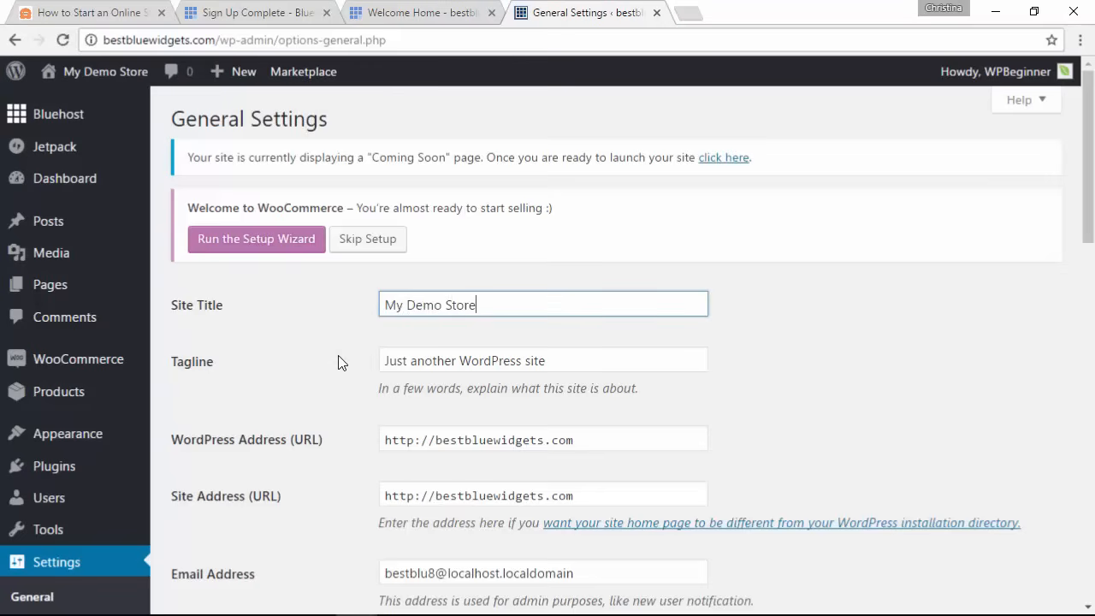
drag(548, 359, 357, 354)
text(Best Widgets)
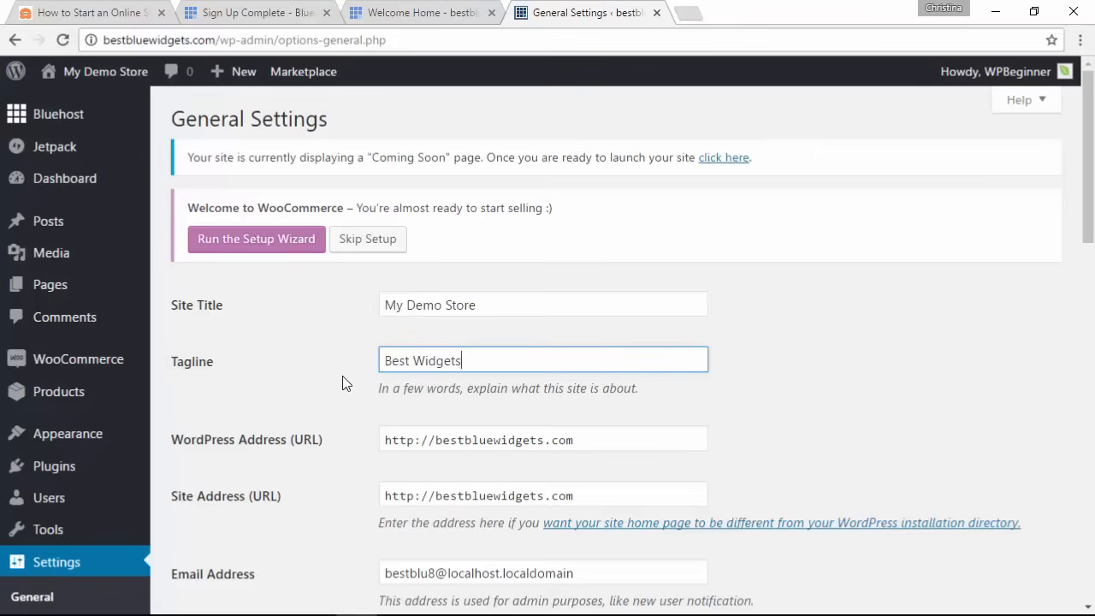
Step: Switch both the WordPress Address and Site Address URLs from http to https
scroll(343, 383, down, 1)
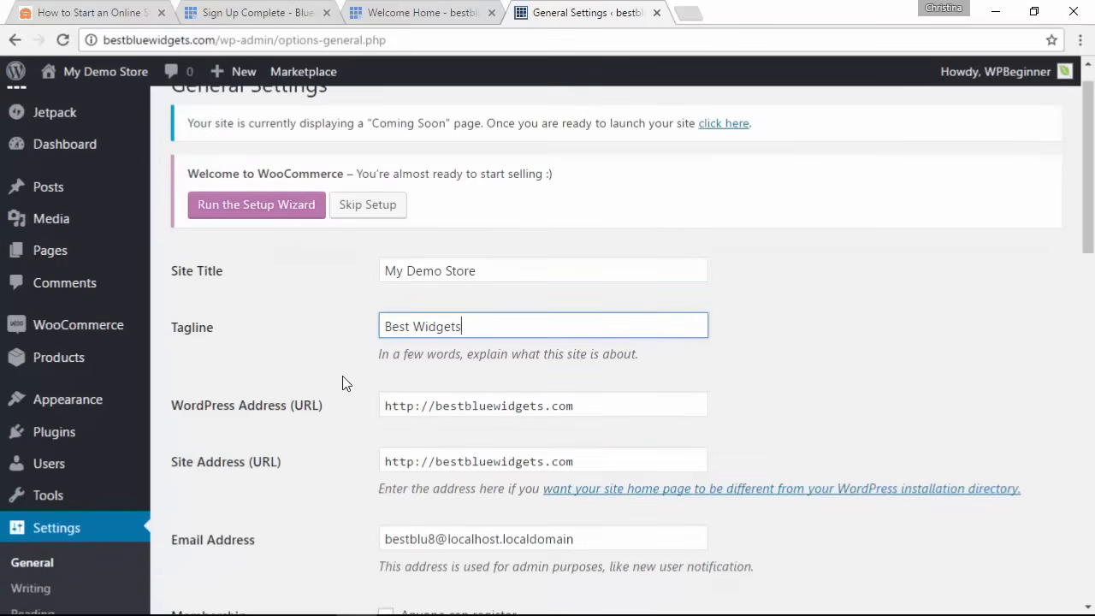
scroll(342, 384, down, 2)
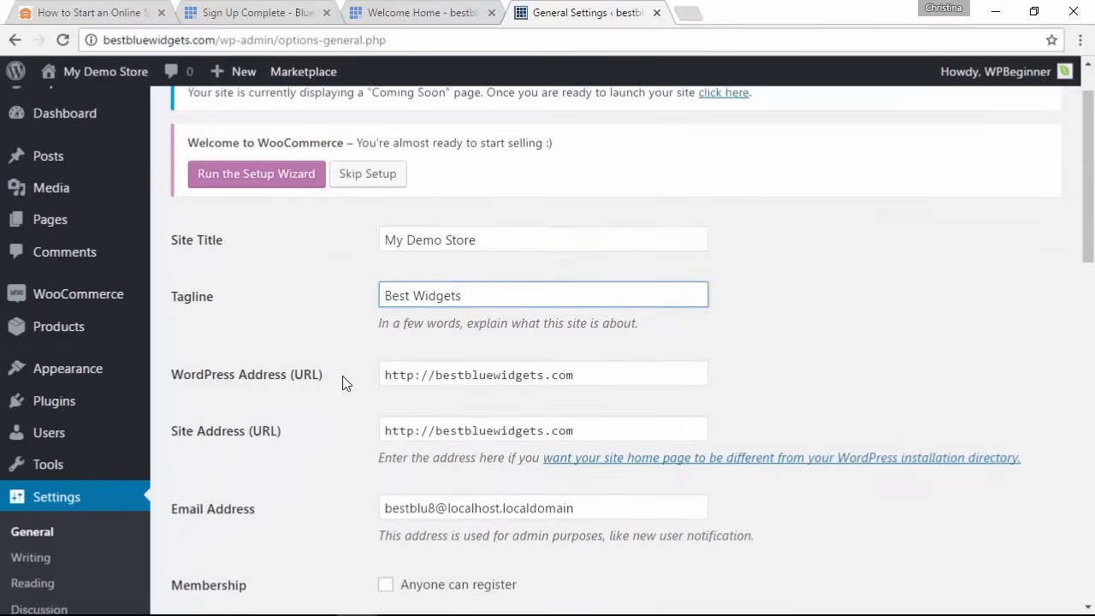
scroll(342, 384, down, 2)
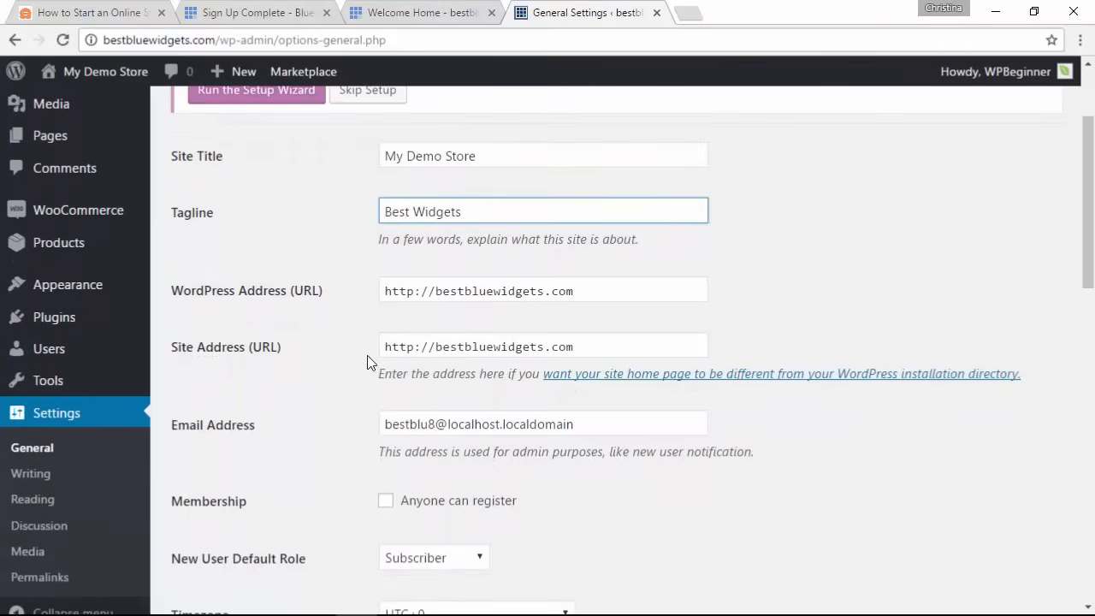
click(416, 292)
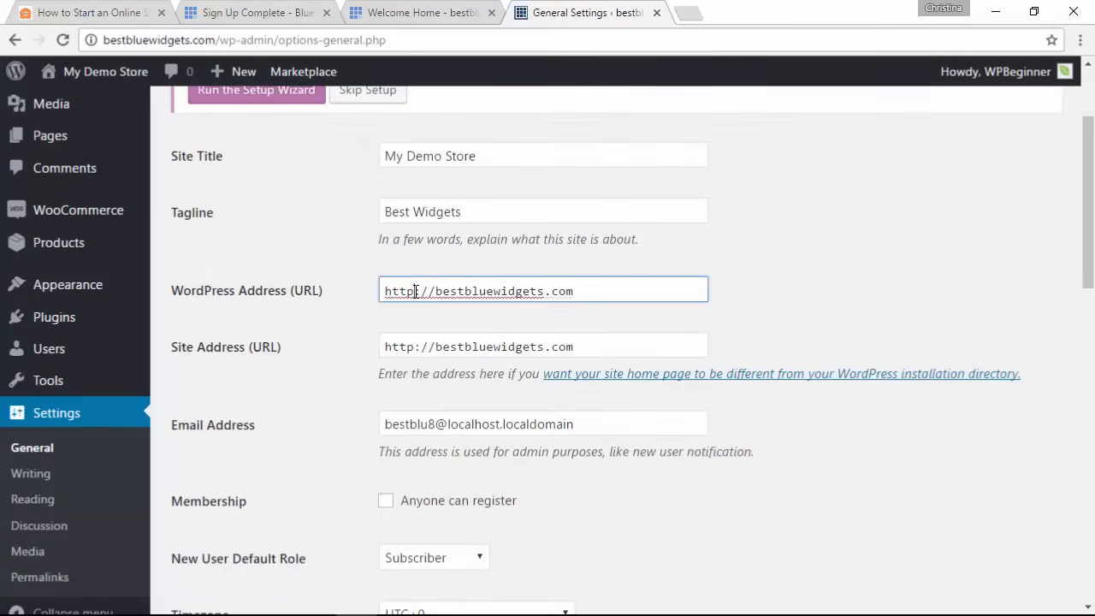
text(s)
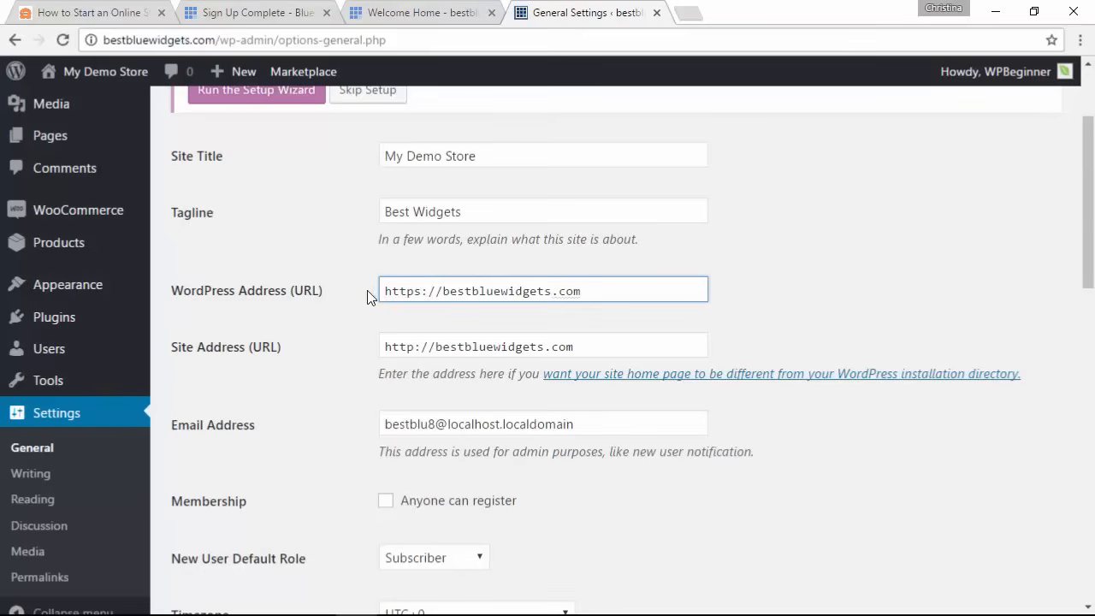
click(417, 347)
text(s)
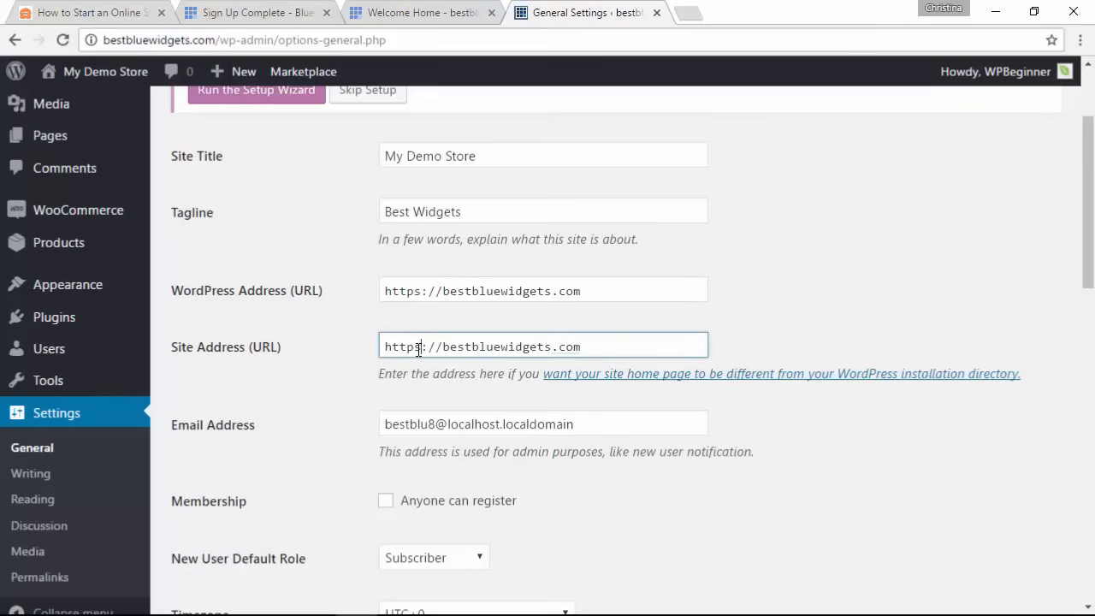
Step: Replace the administration e-mail address with a new one and save the General settings
scroll(462, 356, down, 1)
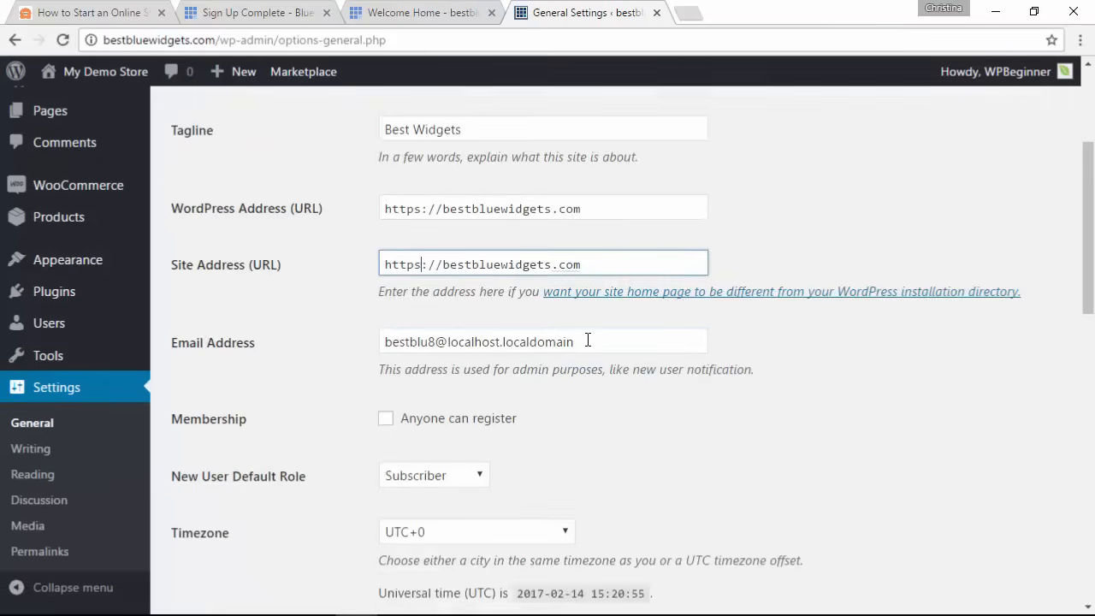
drag(587, 340, 337, 337)
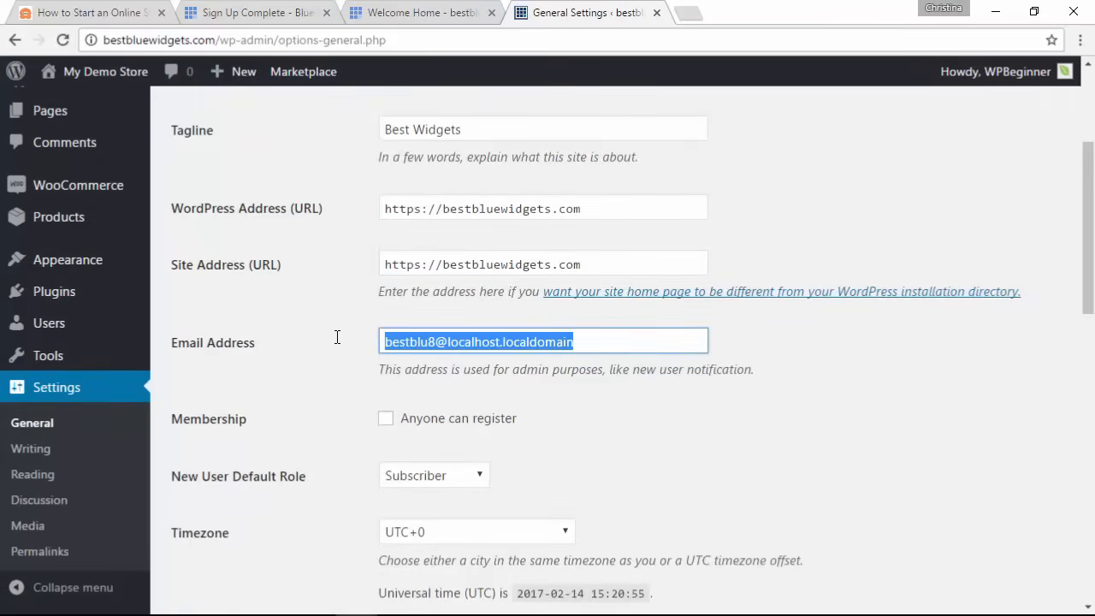
text(wpbegin)
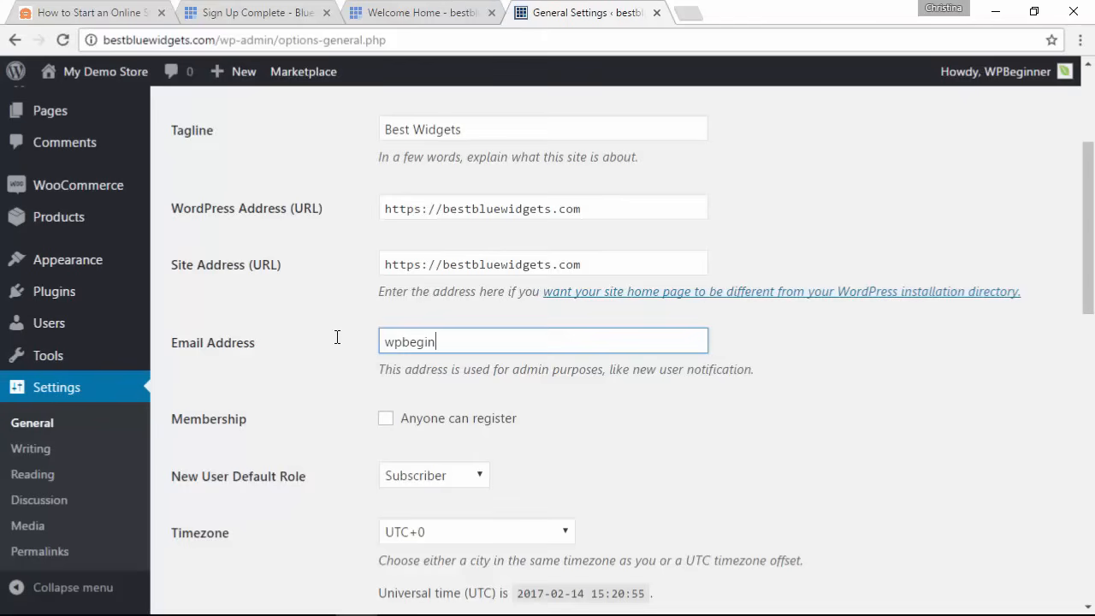
text(ner@example.com)
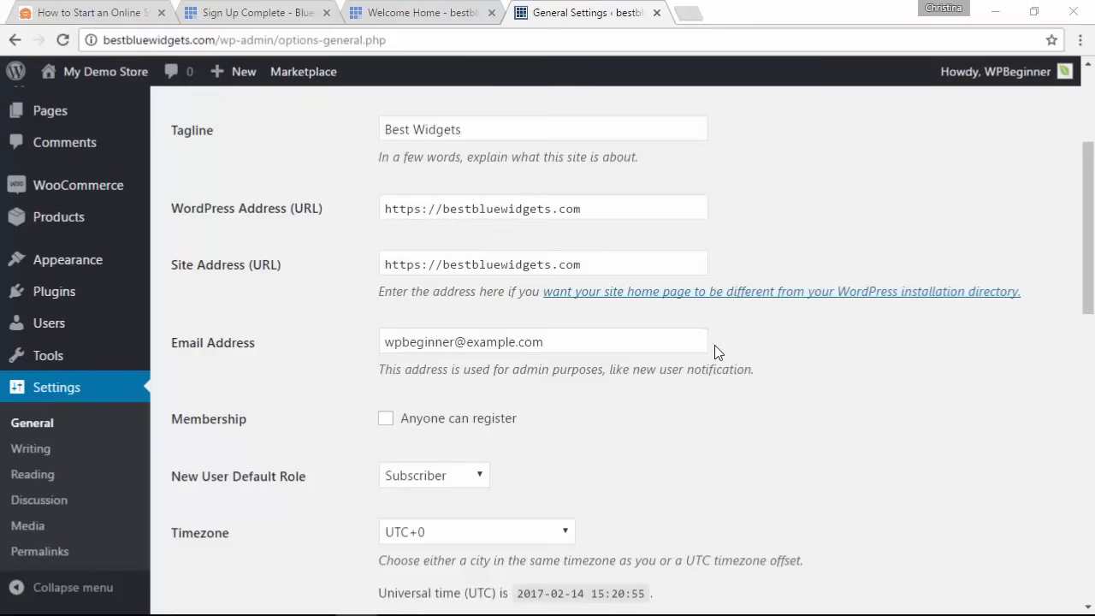
click(814, 436)
scroll(814, 436, down, 6)
scroll(814, 435, down, 5)
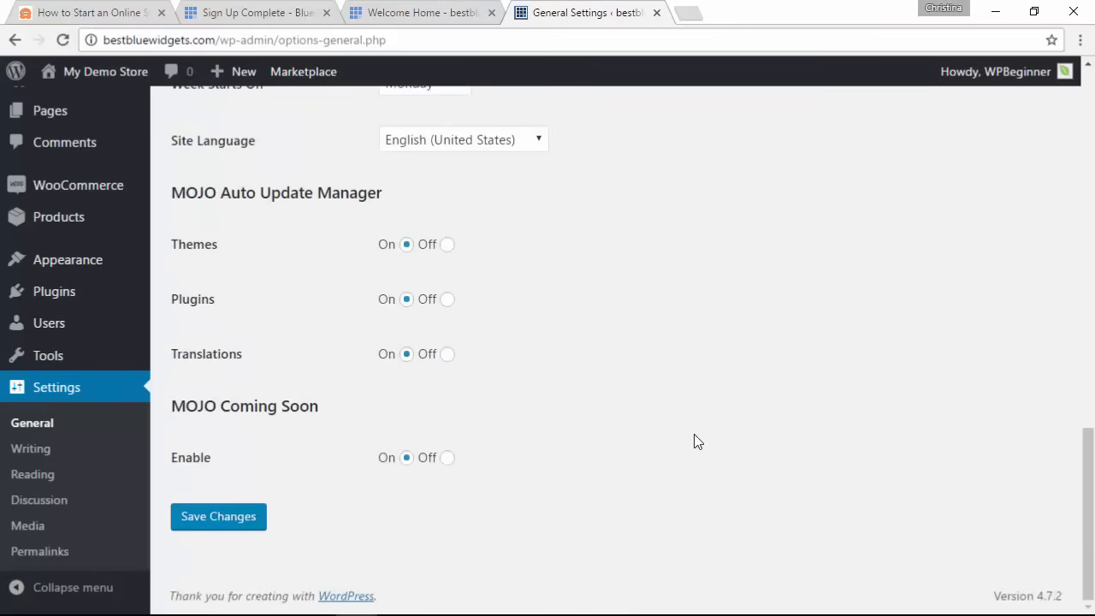
click(227, 522)
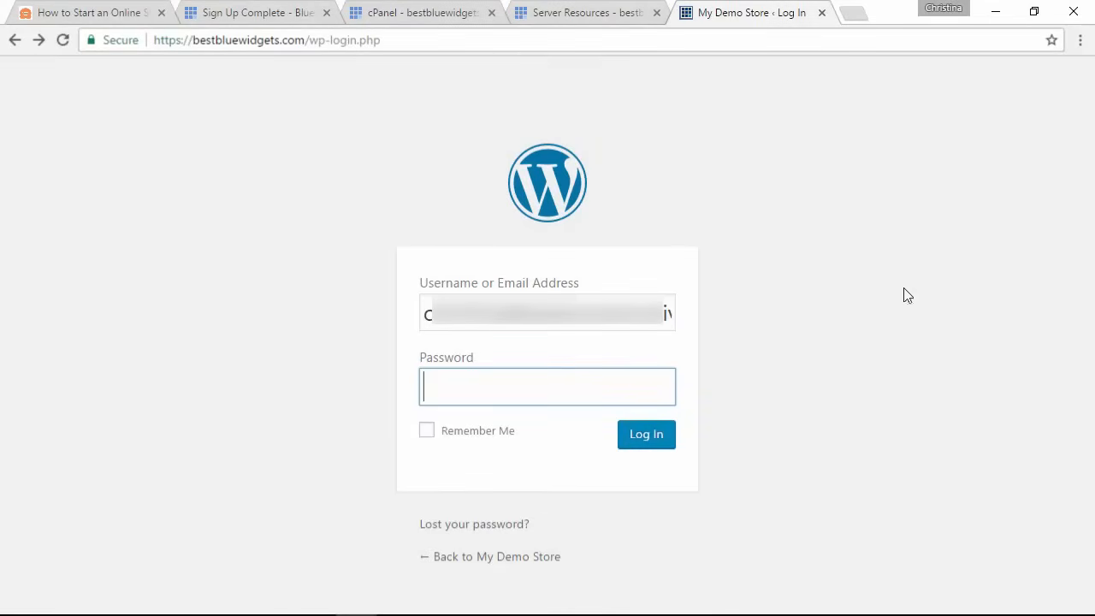
Step: Enter the admin password on the https login page and log back in to the dashboard
click(231, 304)
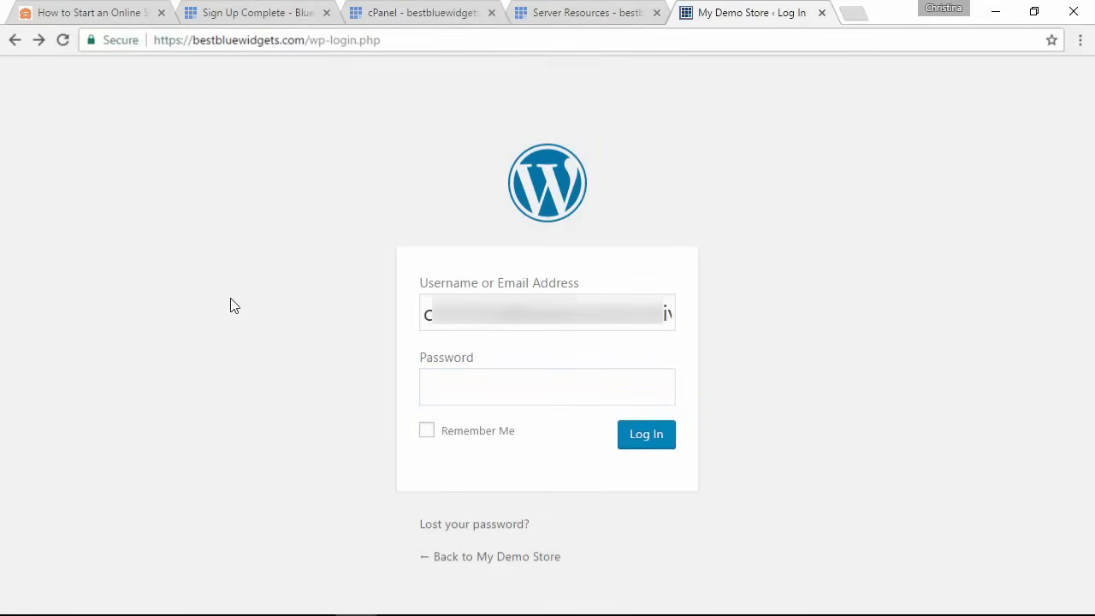
click(543, 394)
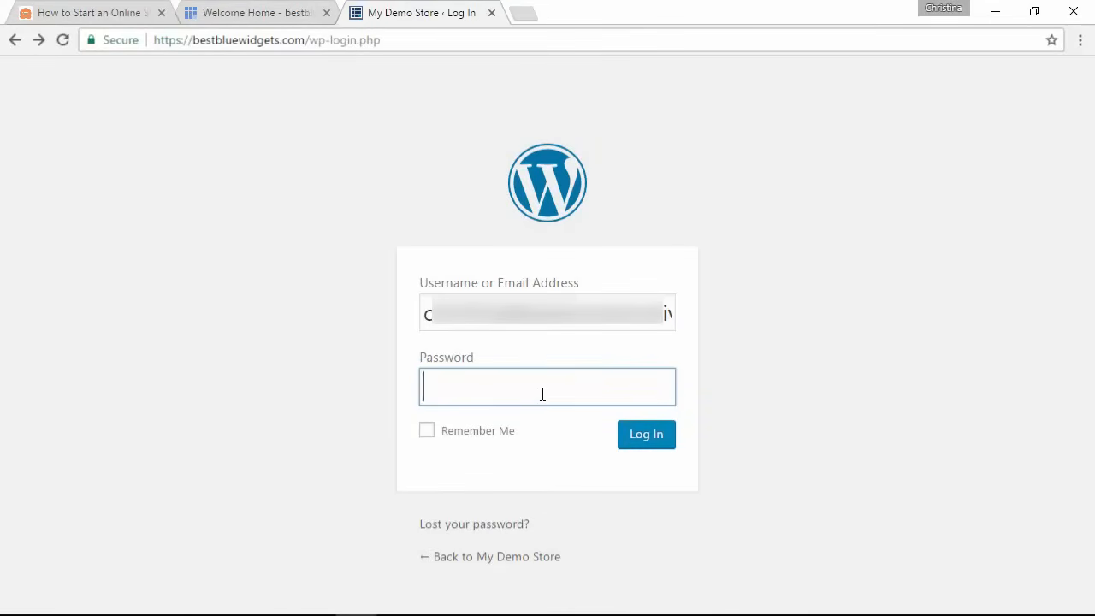
click(647, 436)
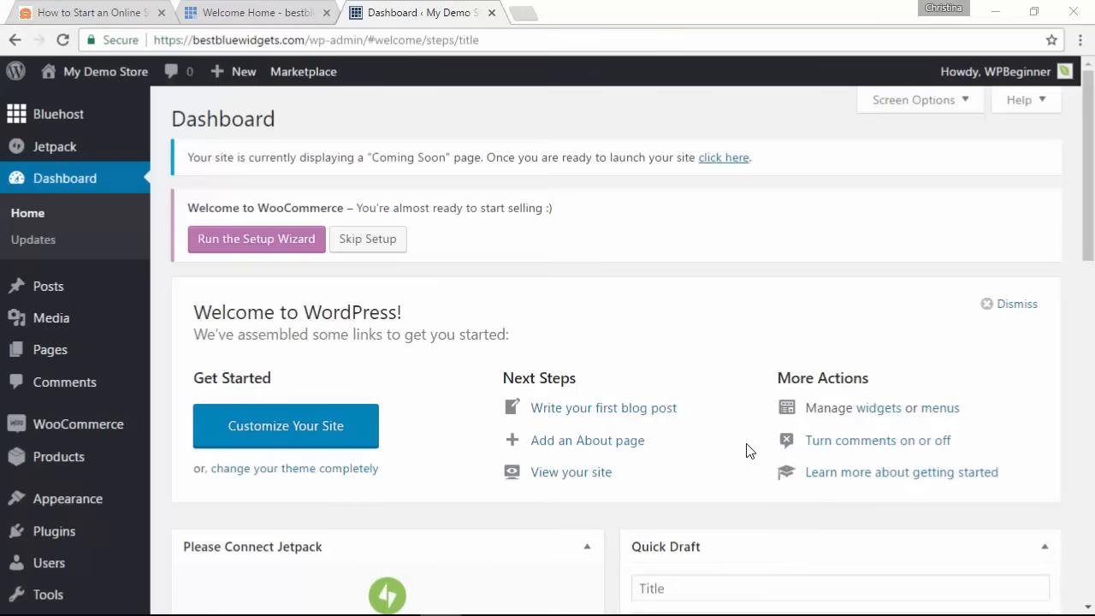
Step: Launch the WooCommerce setup wizard and accept creating the Shop, Cart, Checkout and My Account pages
click(248, 246)
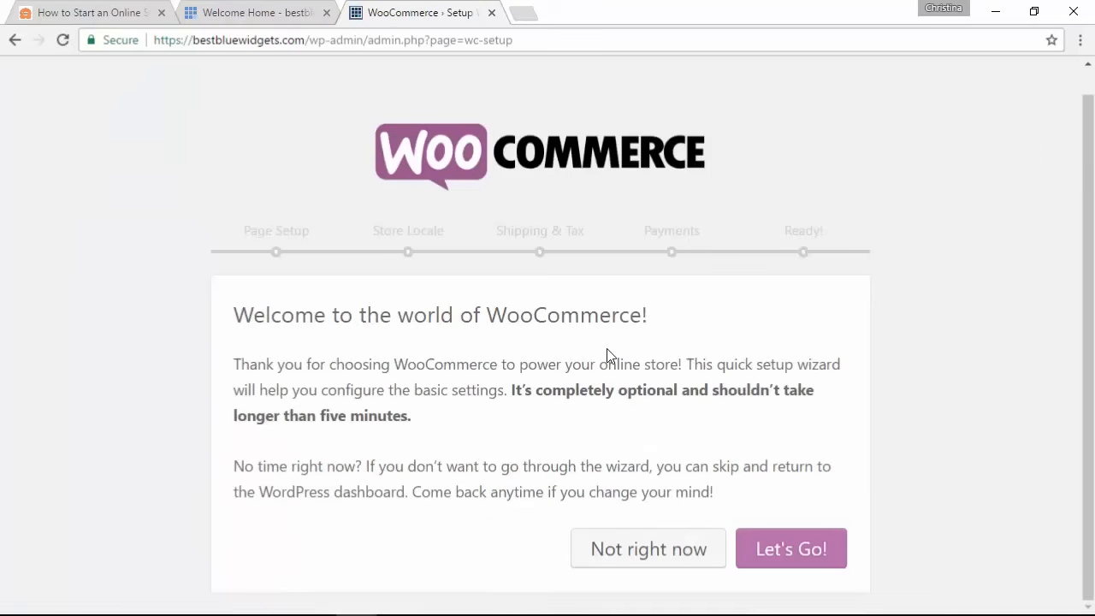
click(786, 549)
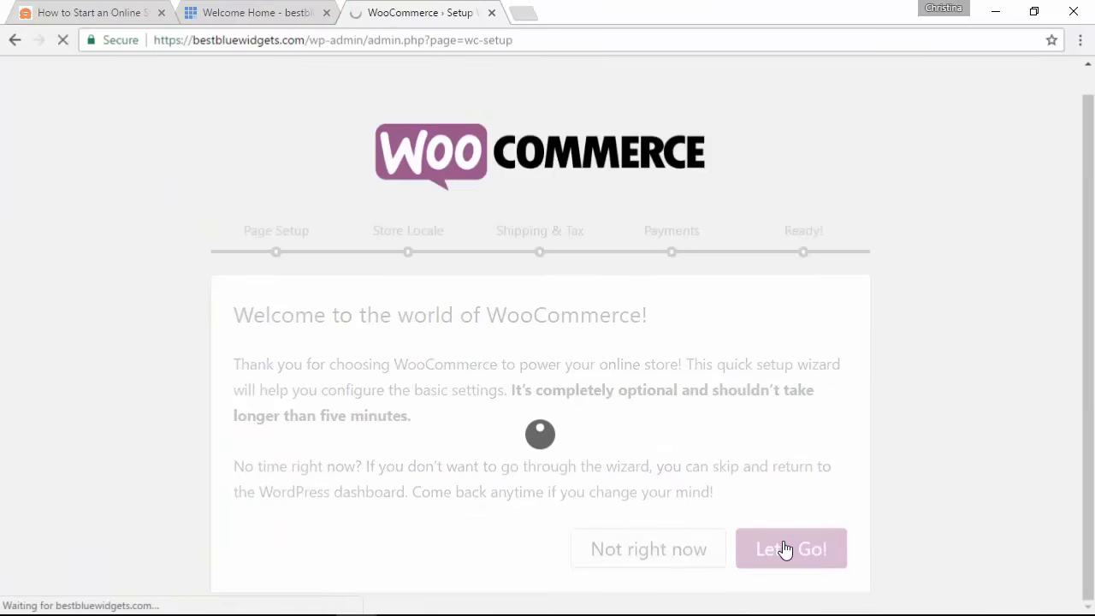
scroll(817, 444, down, 2)
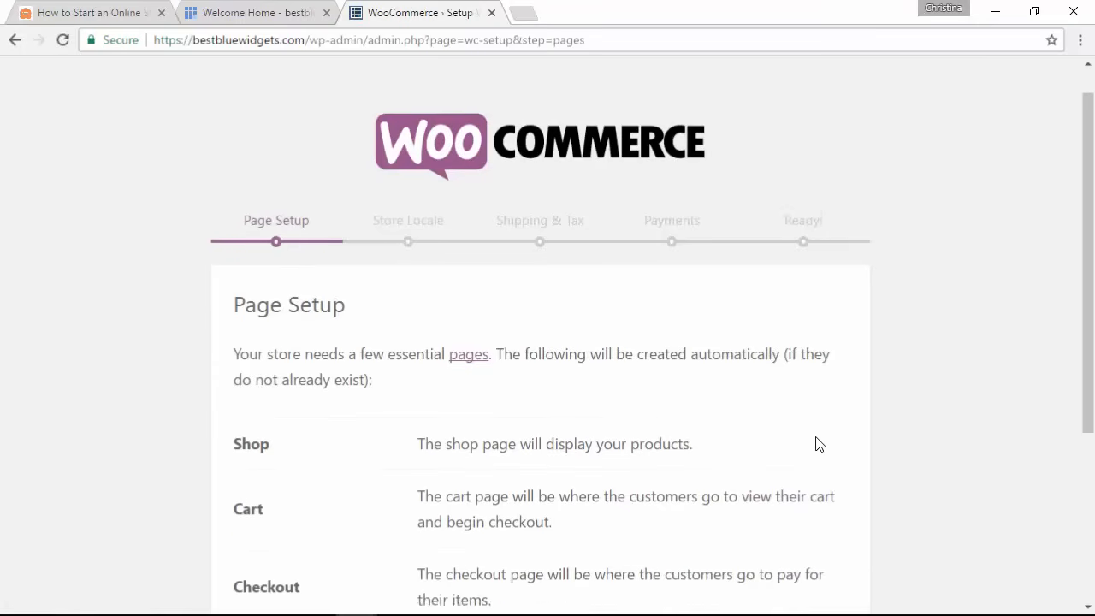
scroll(817, 444, down, 1)
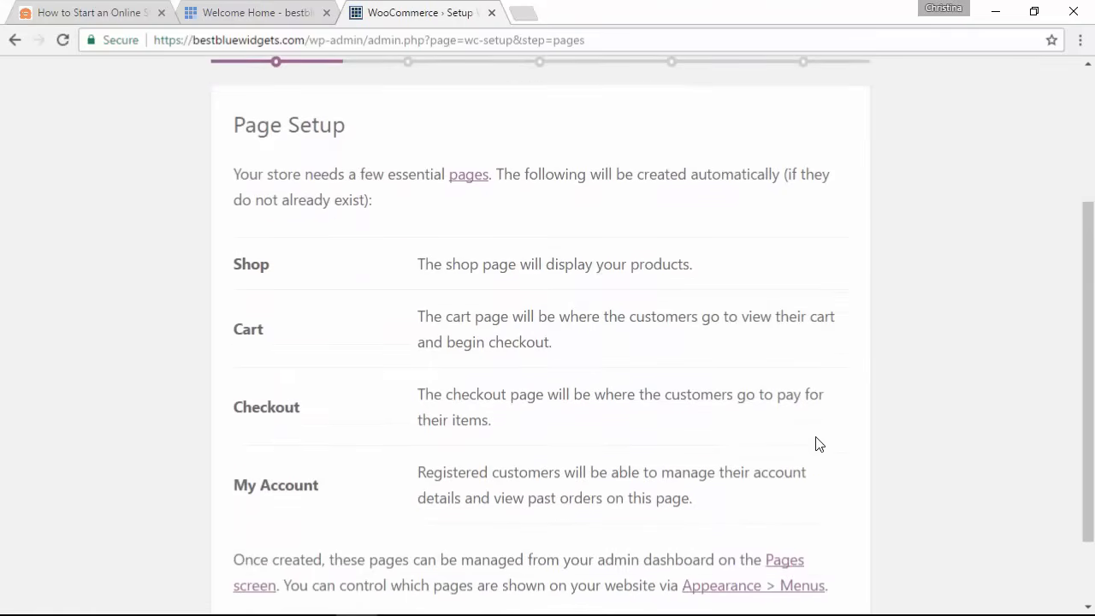
scroll(817, 443, down, 1)
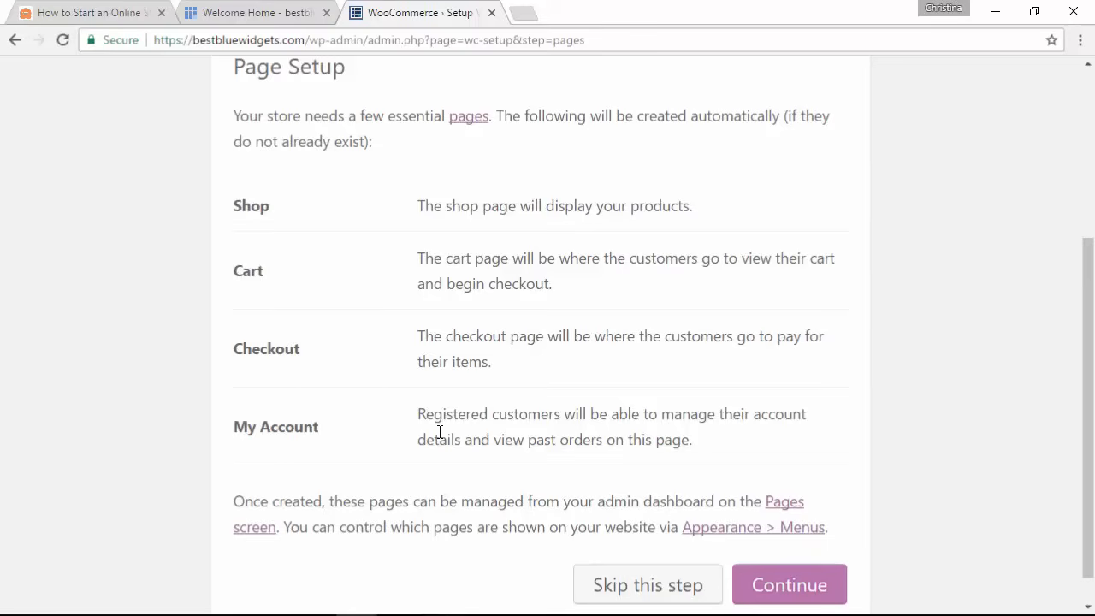
scroll(438, 436, down, 1)
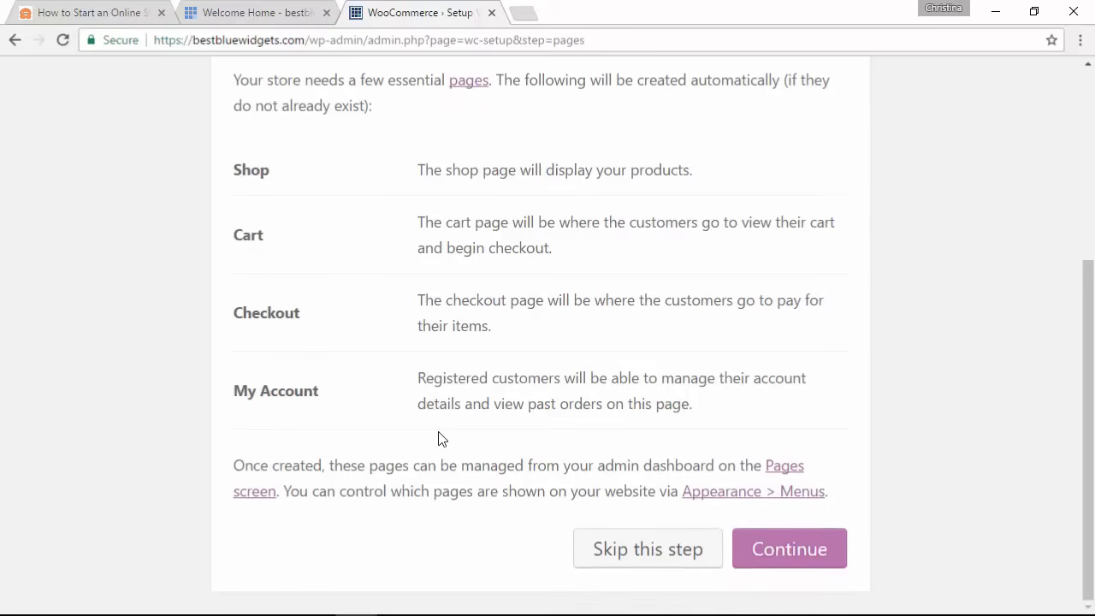
click(772, 548)
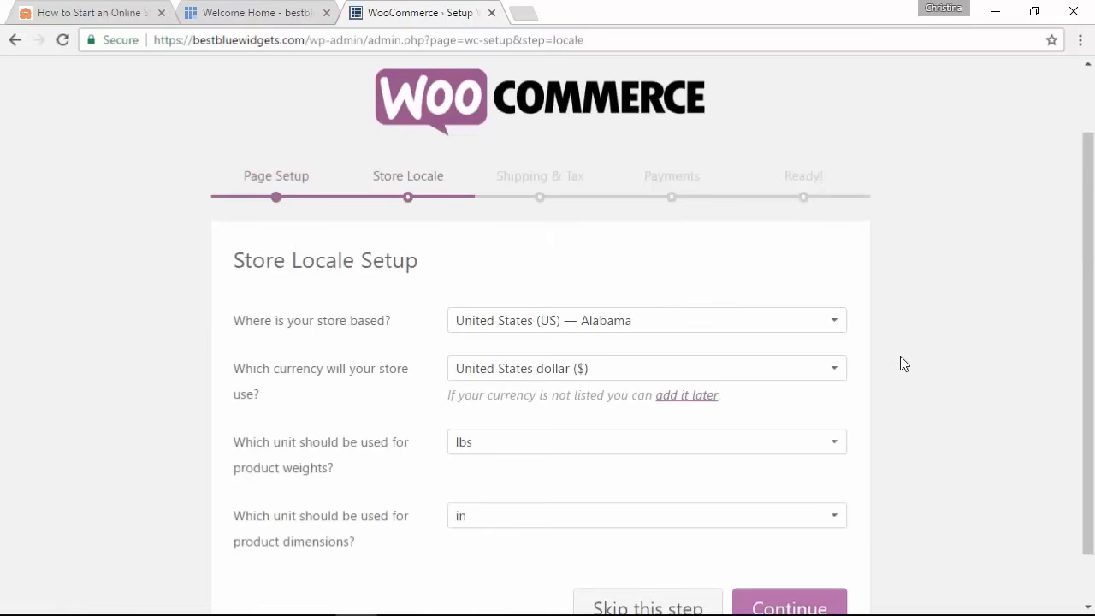
Step: Set the store location to United States (US) — Florida
scroll(900, 364, down, 1)
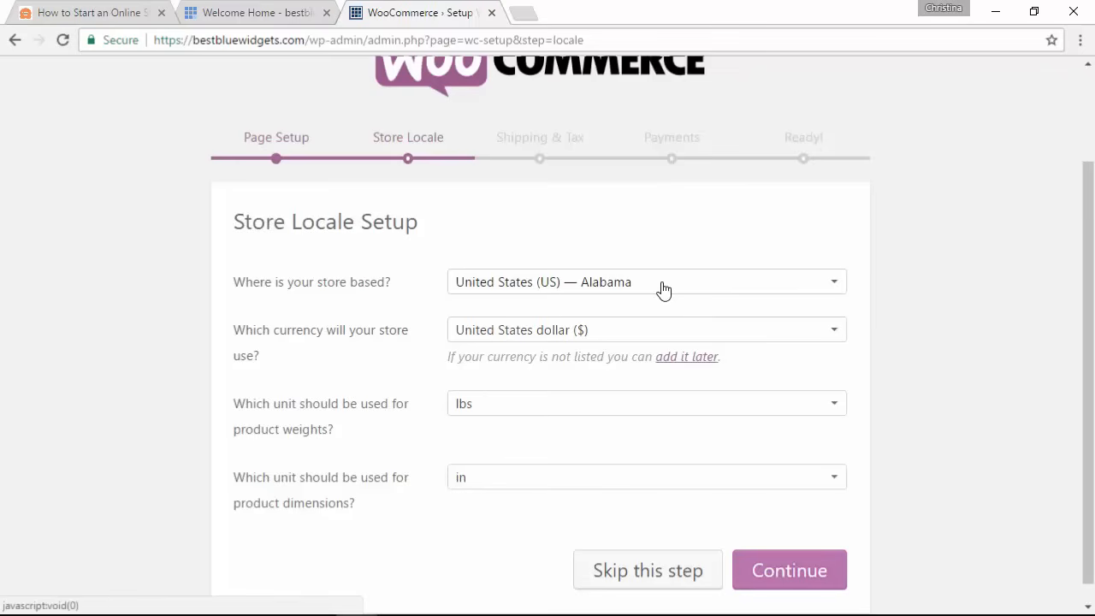
click(664, 291)
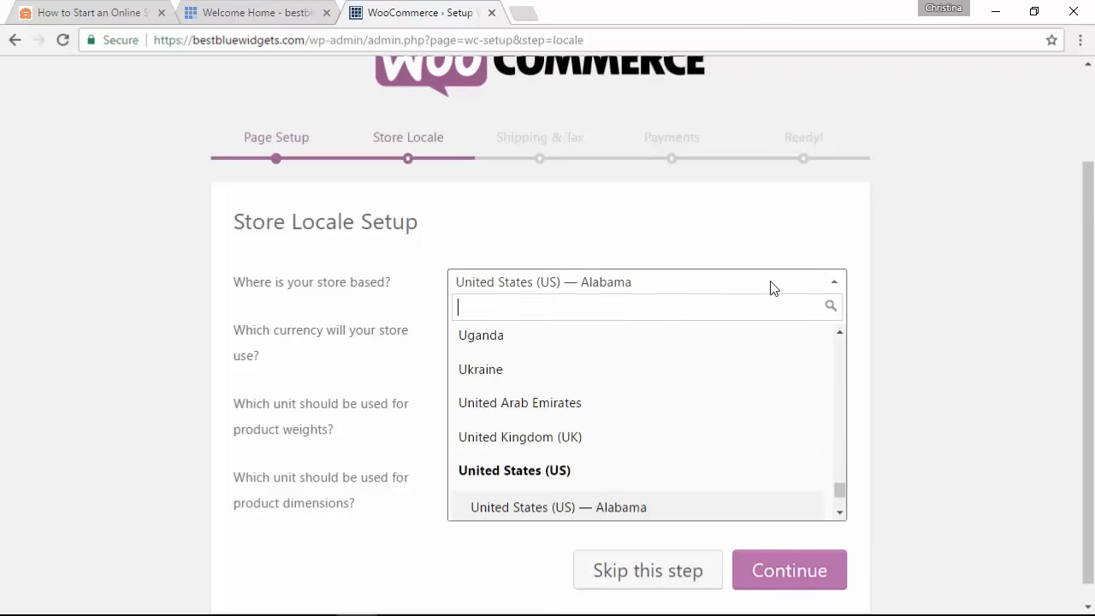
scroll(758, 421, down, 3)
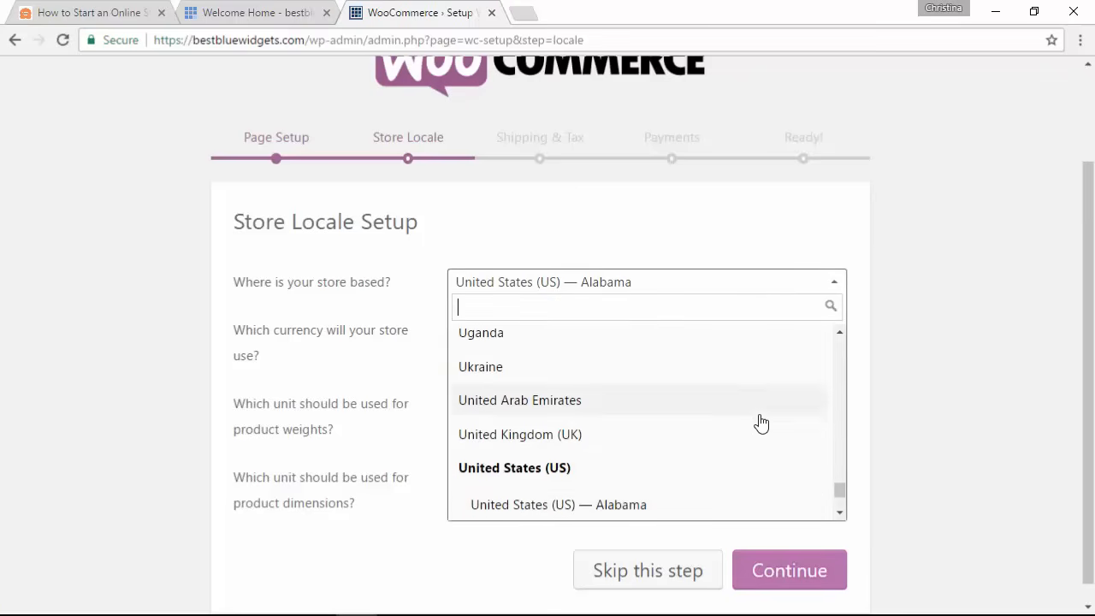
scroll(760, 423, down, 5)
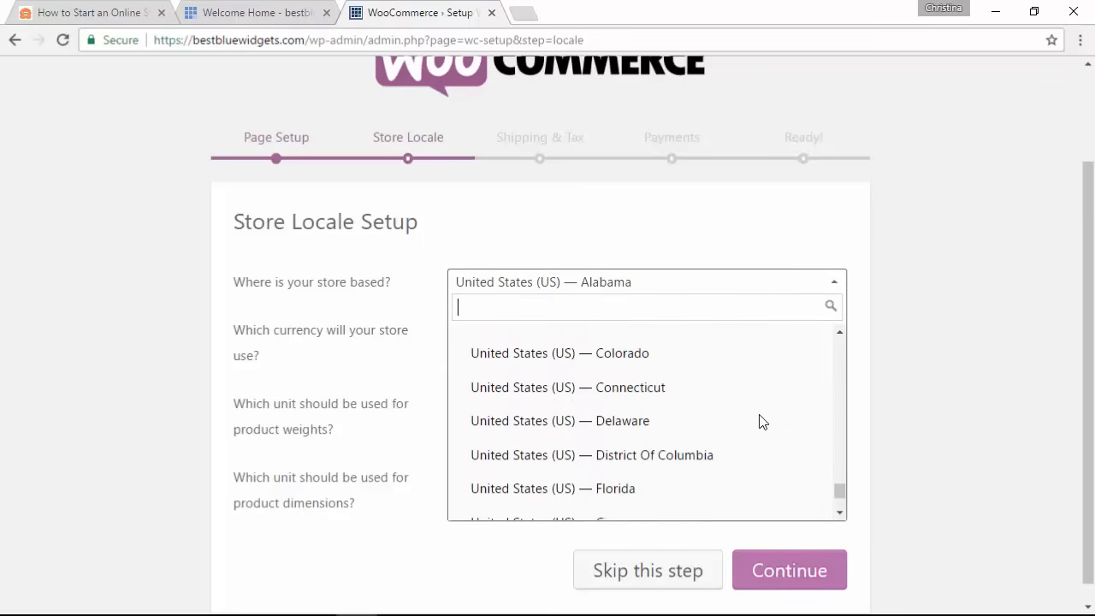
click(606, 397)
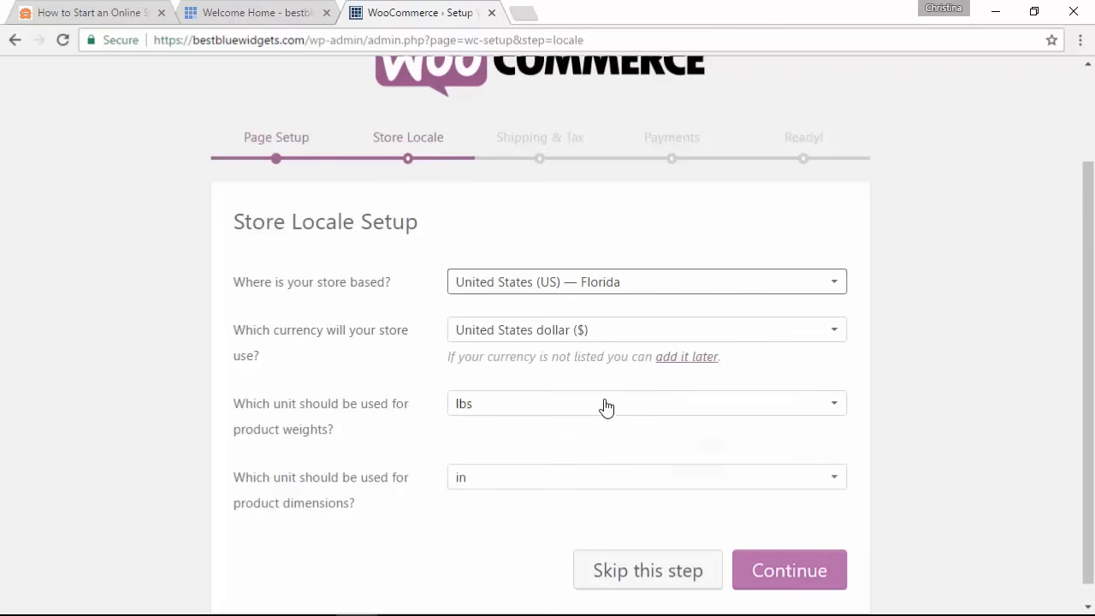
Step: Keep US dollars, lbs and inches, then continue past the Shipping & Tax step unchanged
click(834, 332)
click(835, 332)
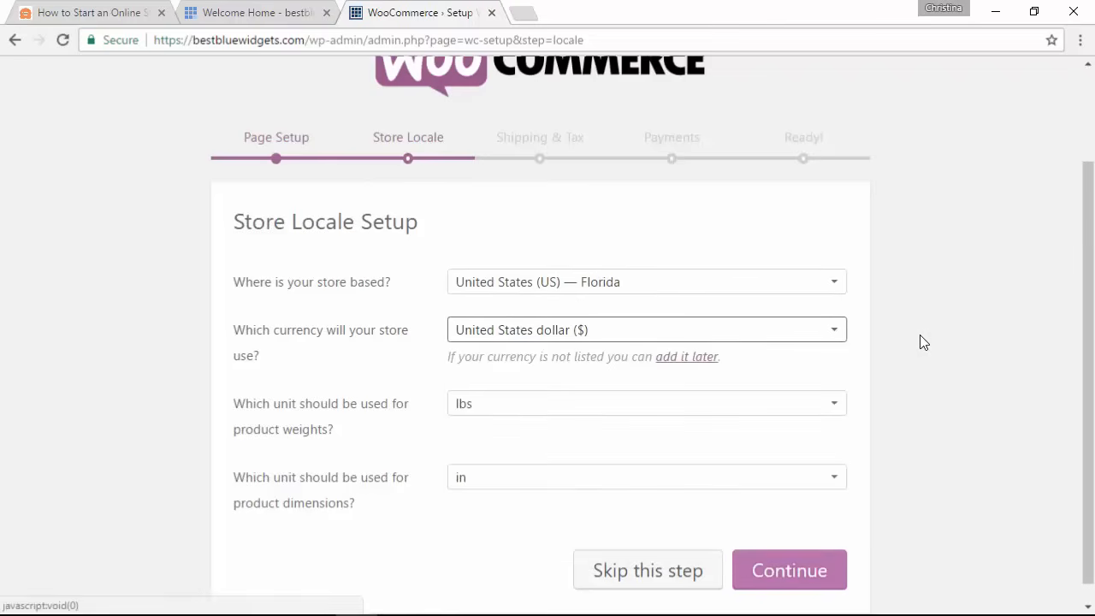
scroll(920, 335, down, 1)
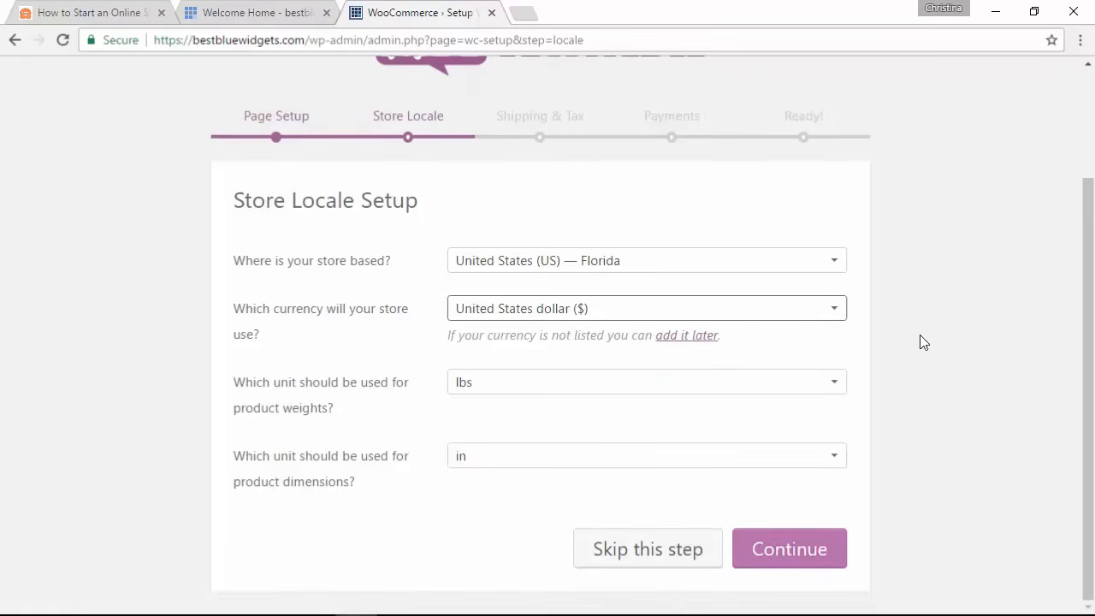
click(833, 384)
click(835, 386)
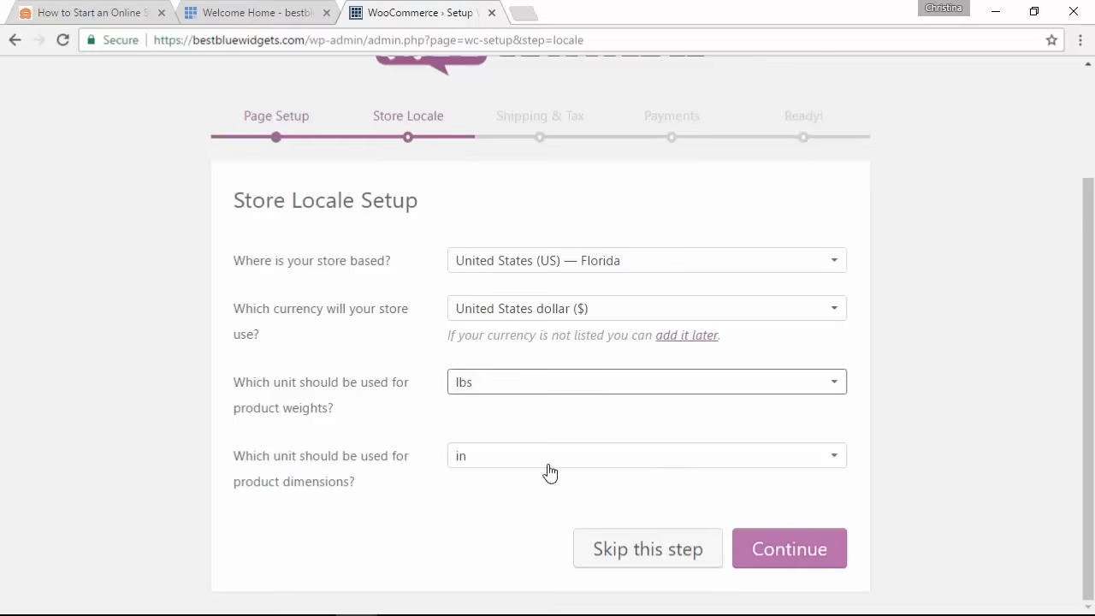
click(686, 459)
click(908, 470)
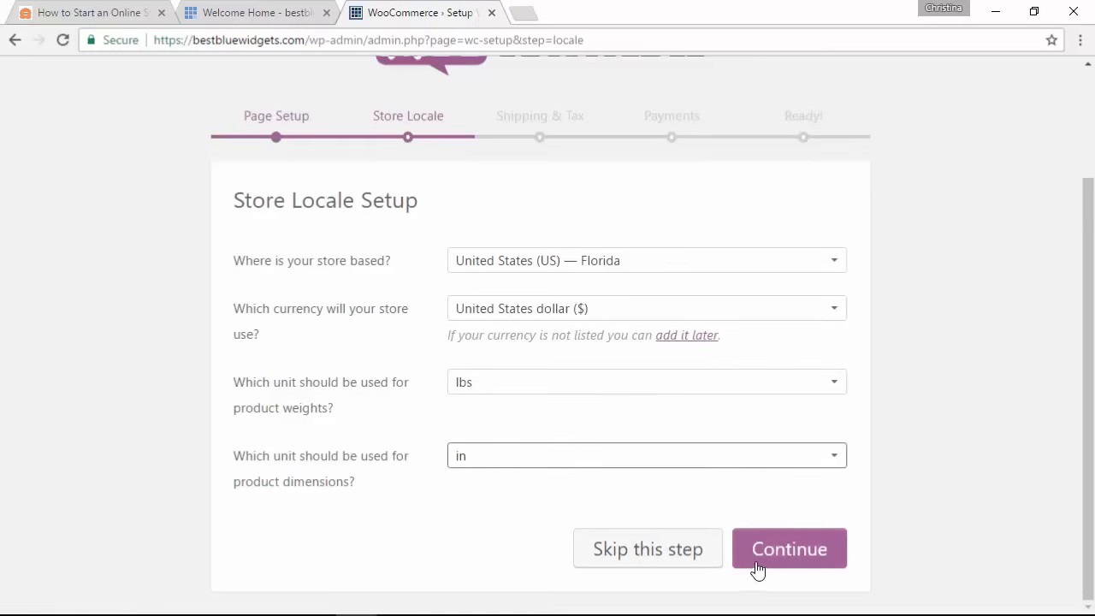
click(770, 558)
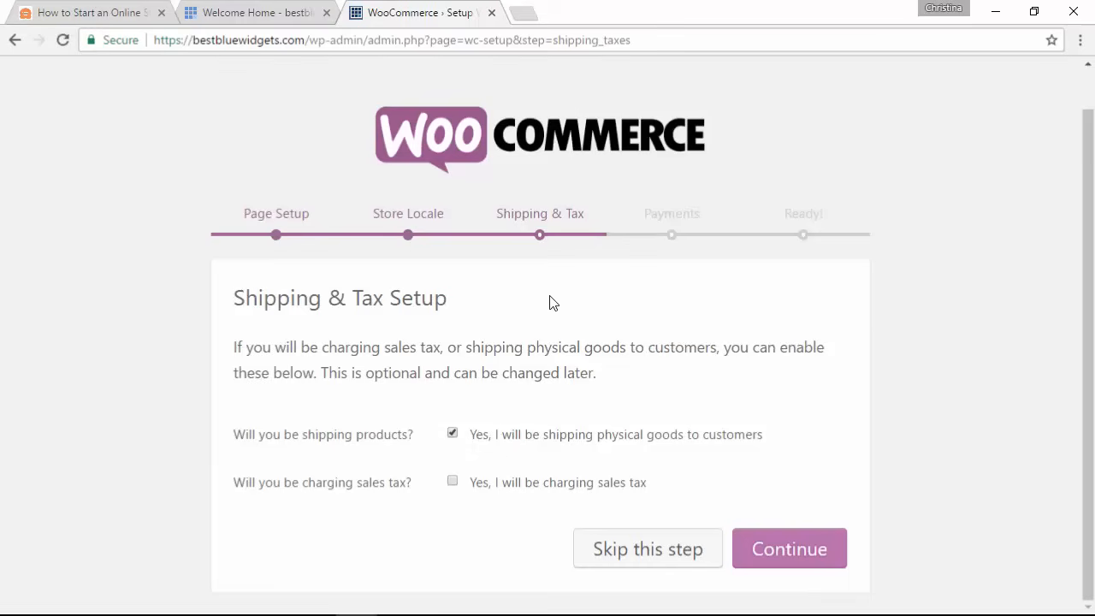
click(786, 552)
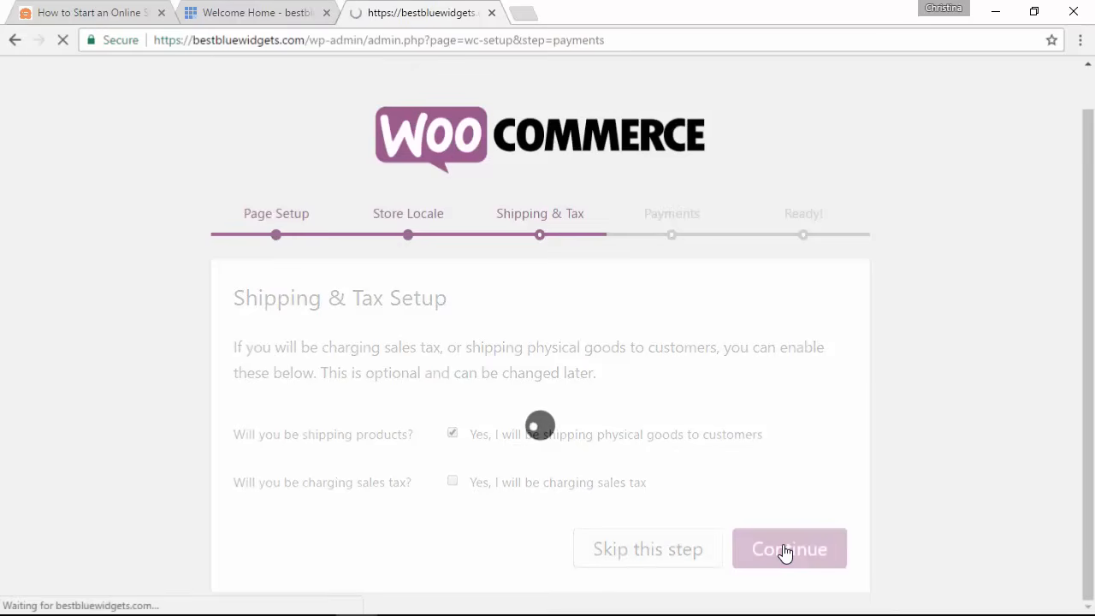
Step: Enable PayPal Standard payments and leave PayPal (Braintree) turned off
scroll(818, 411, down, 2)
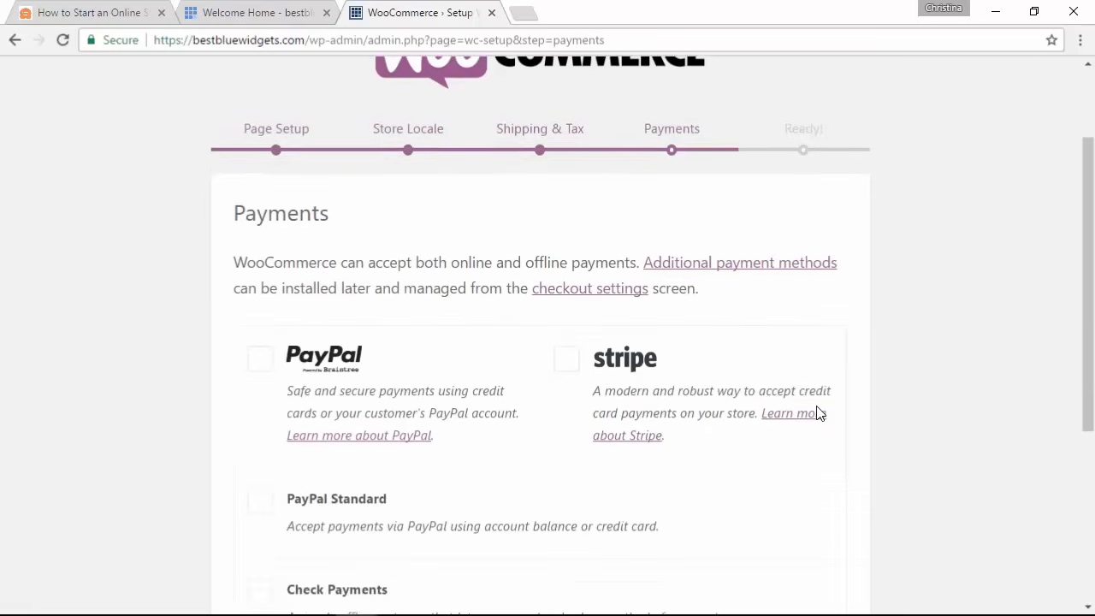
scroll(225, 299, down, 1)
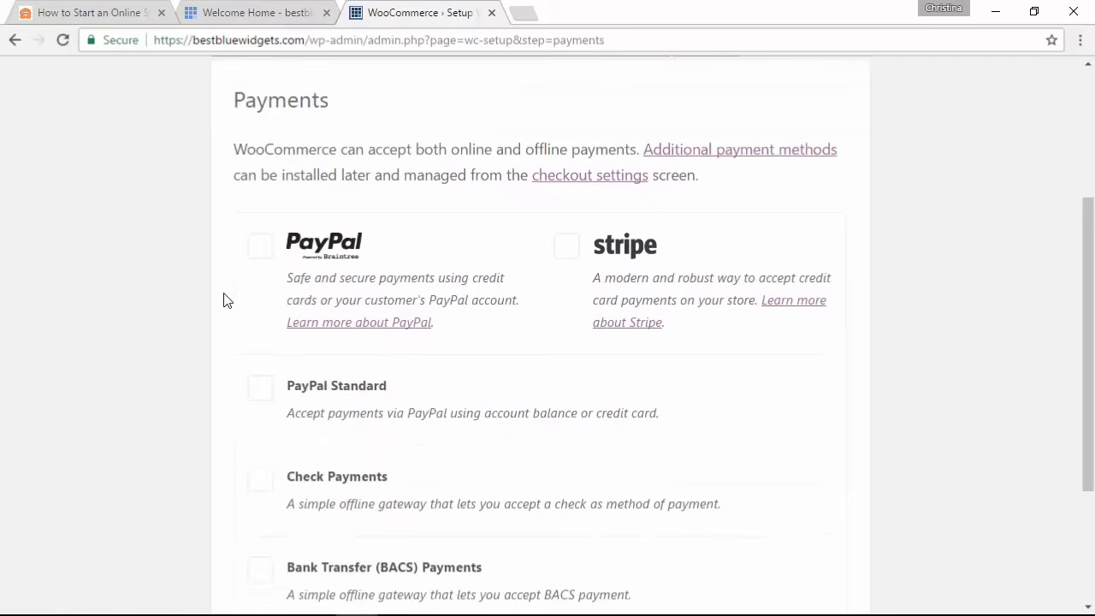
scroll(224, 331, down, 1)
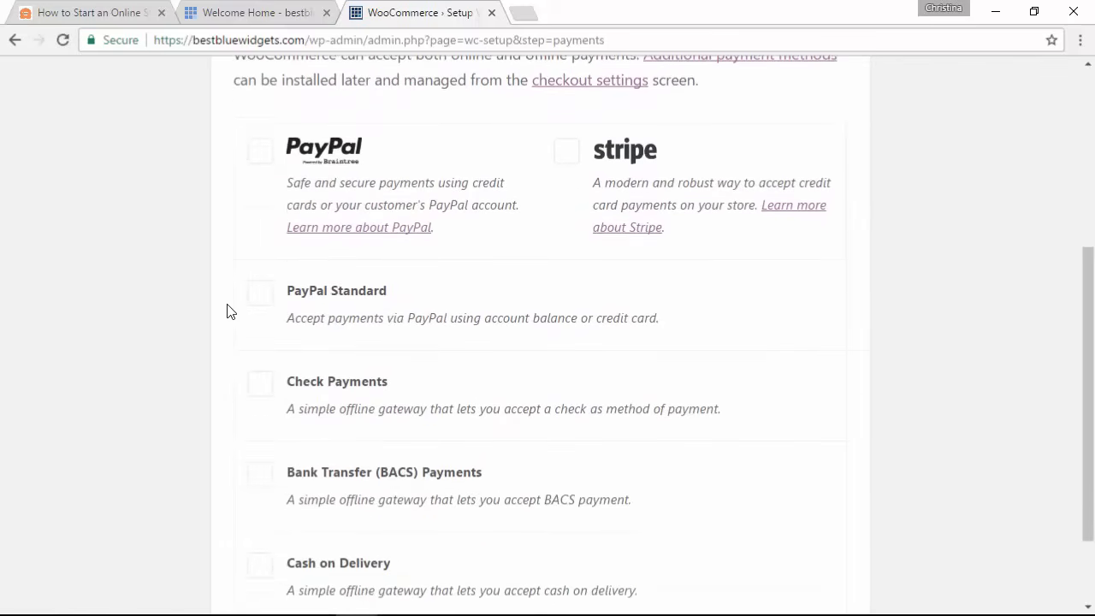
scroll(227, 310, down, 1)
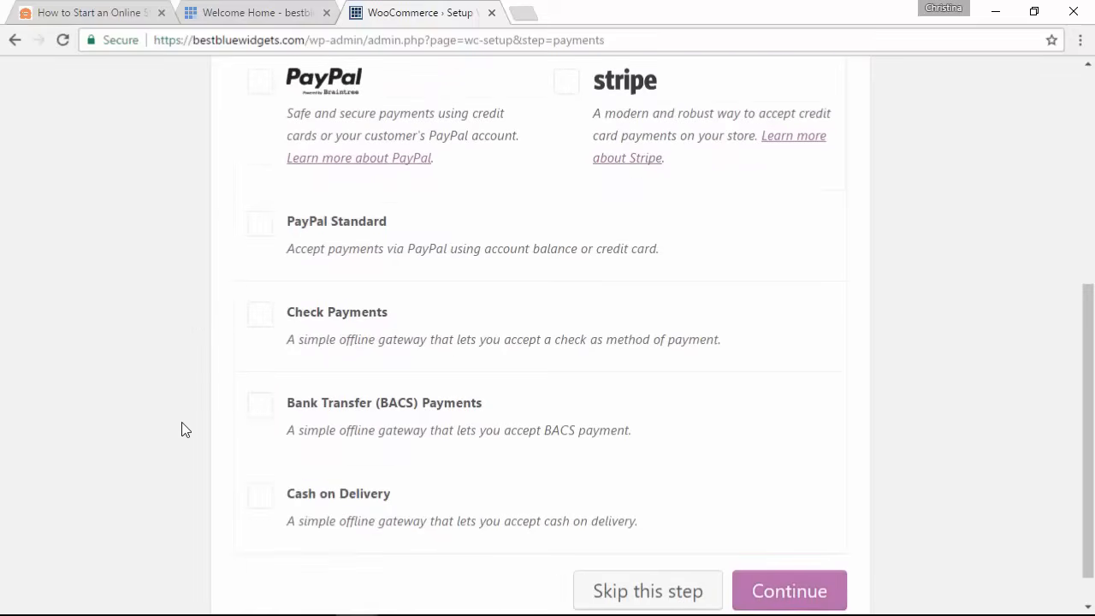
scroll(216, 472, up, 1)
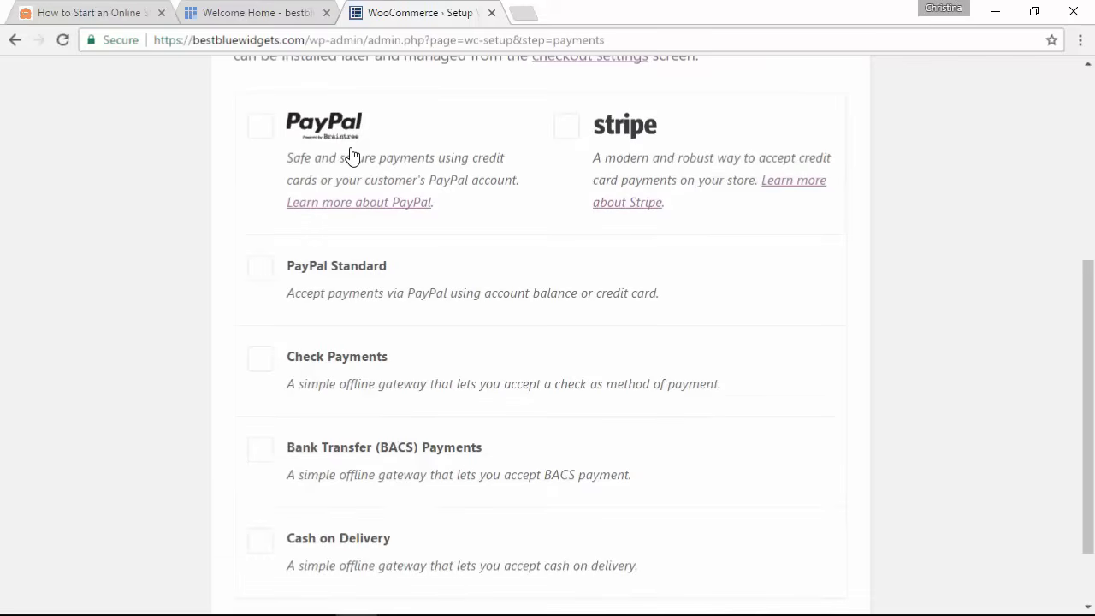
click(259, 128)
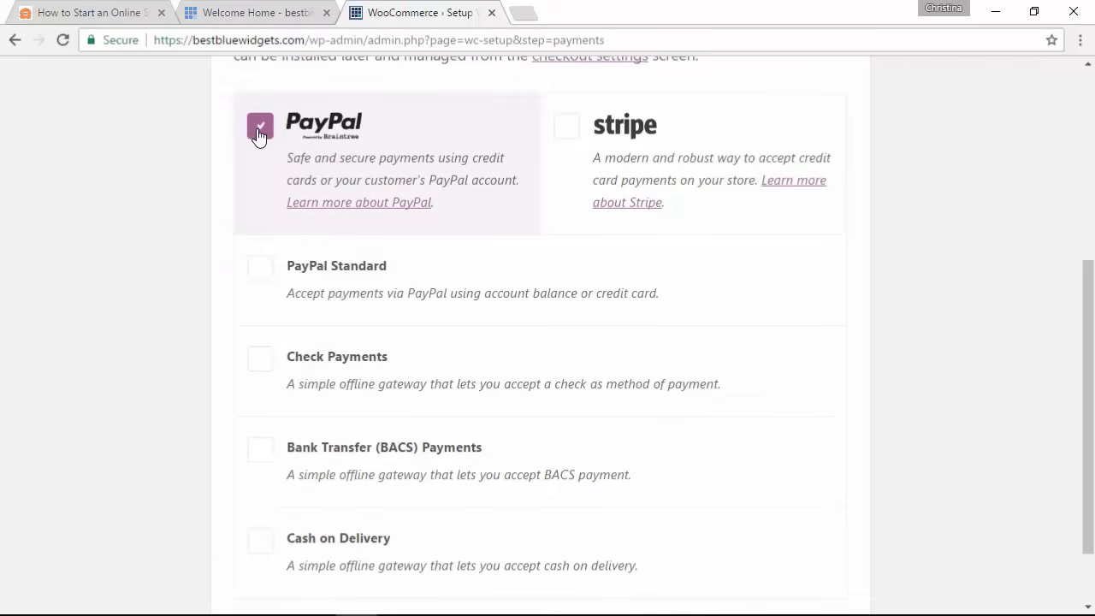
click(258, 274)
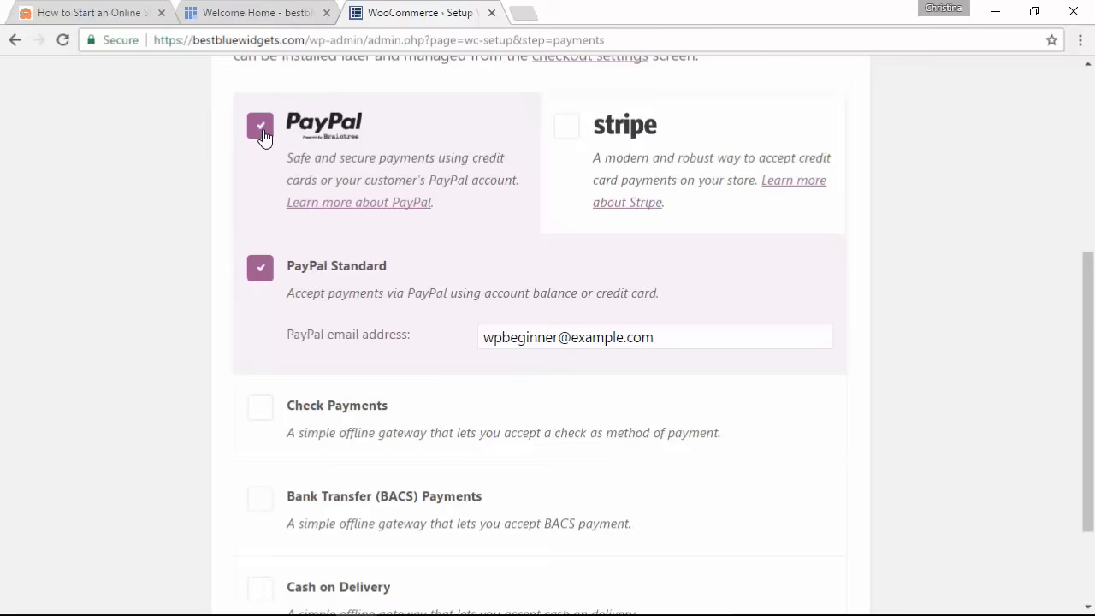
click(262, 128)
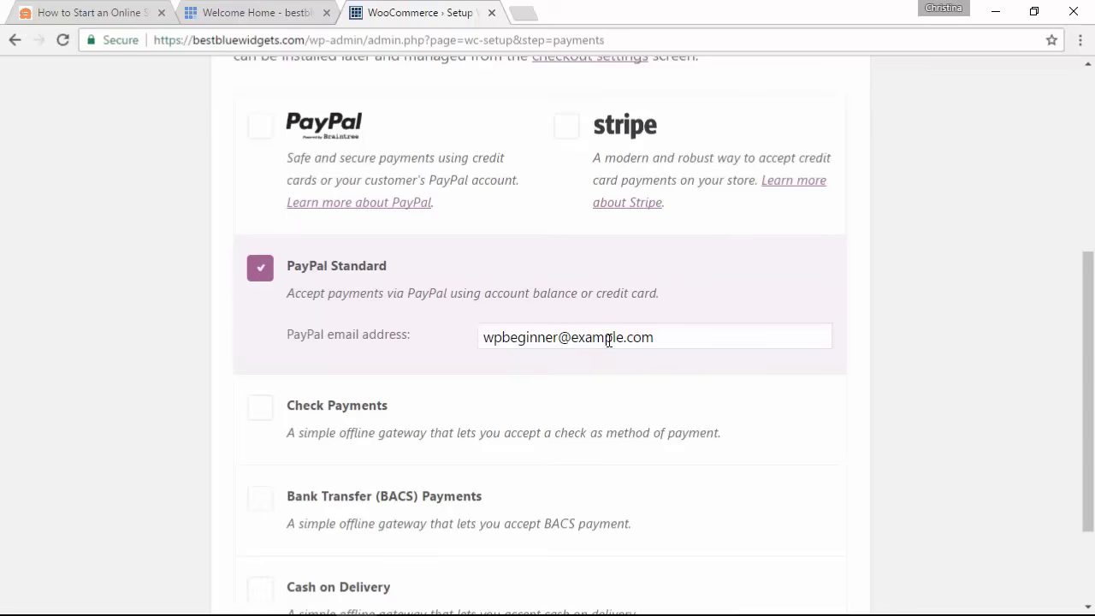
Step: Keep the prefilled PayPal e-mail address and finish the wizard at 'Your Store is Ready!'
drag(687, 337, 480, 346)
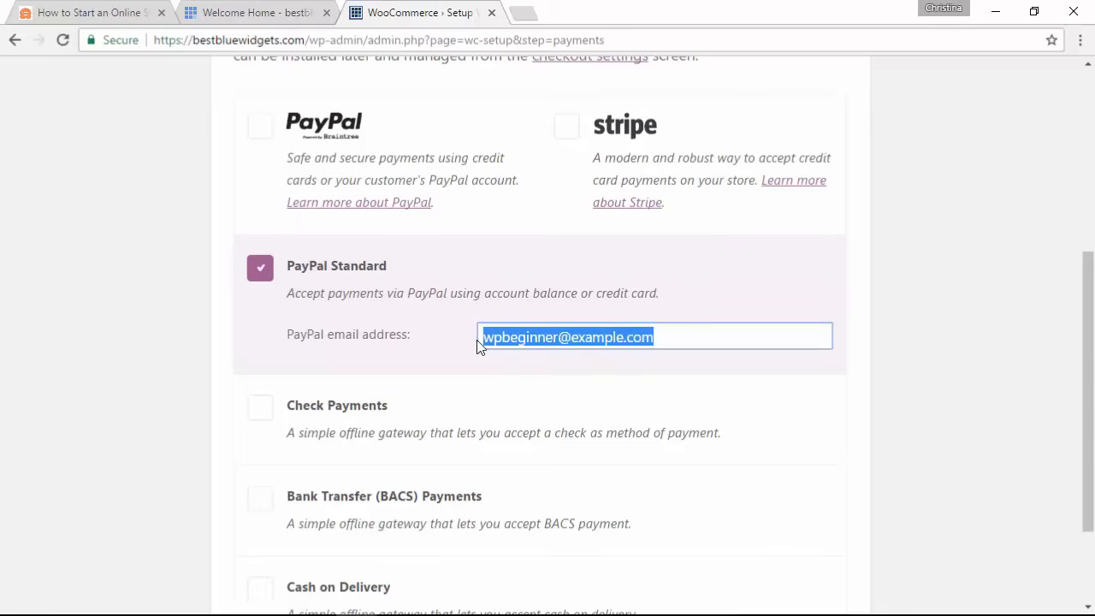
click(891, 346)
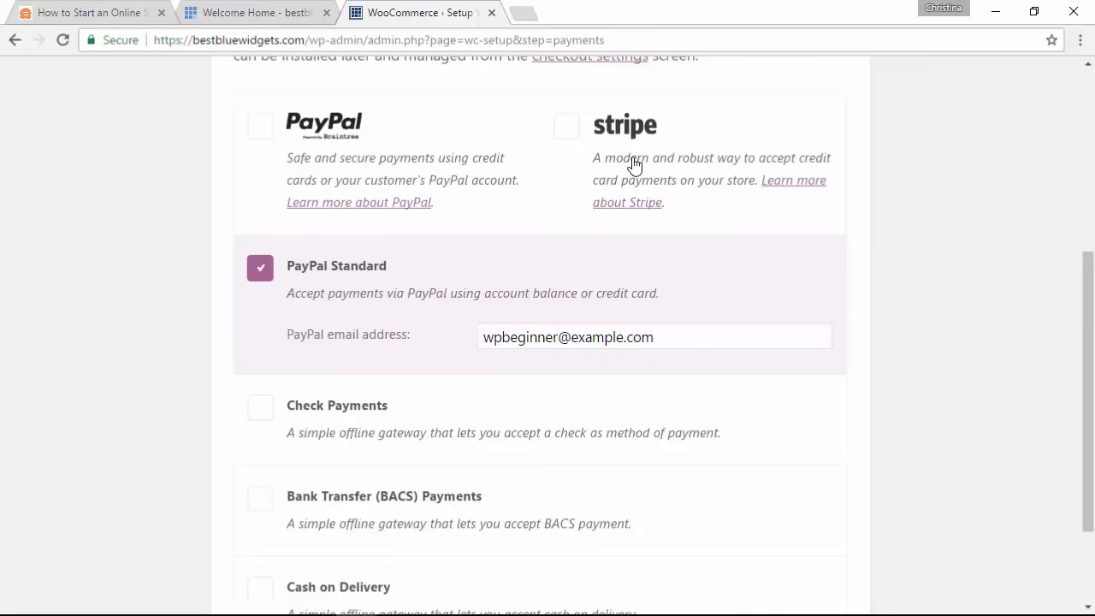
scroll(885, 308, down, 3)
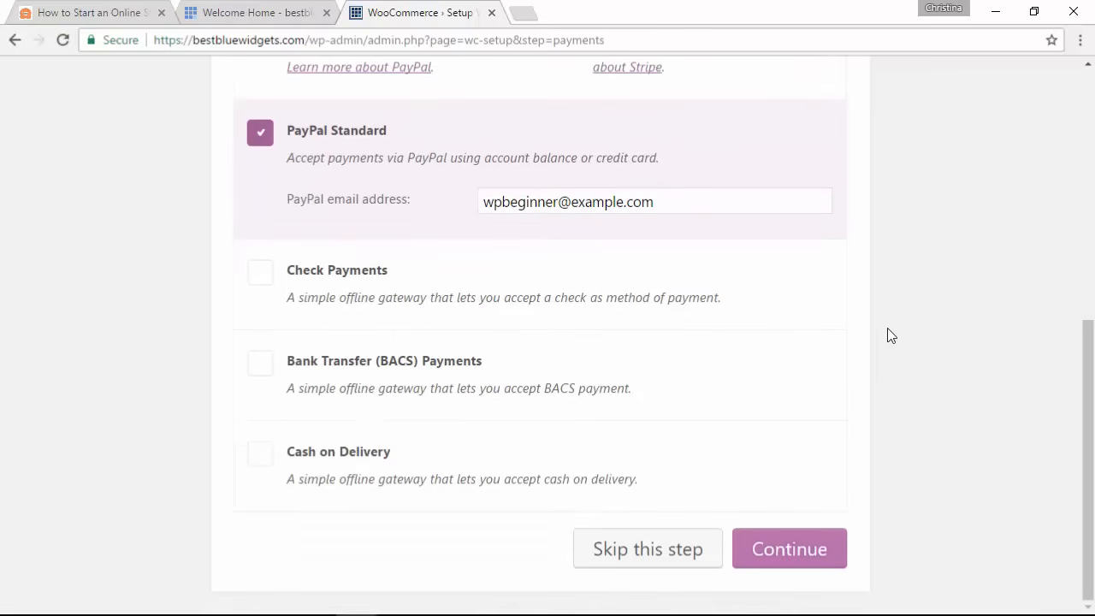
click(784, 552)
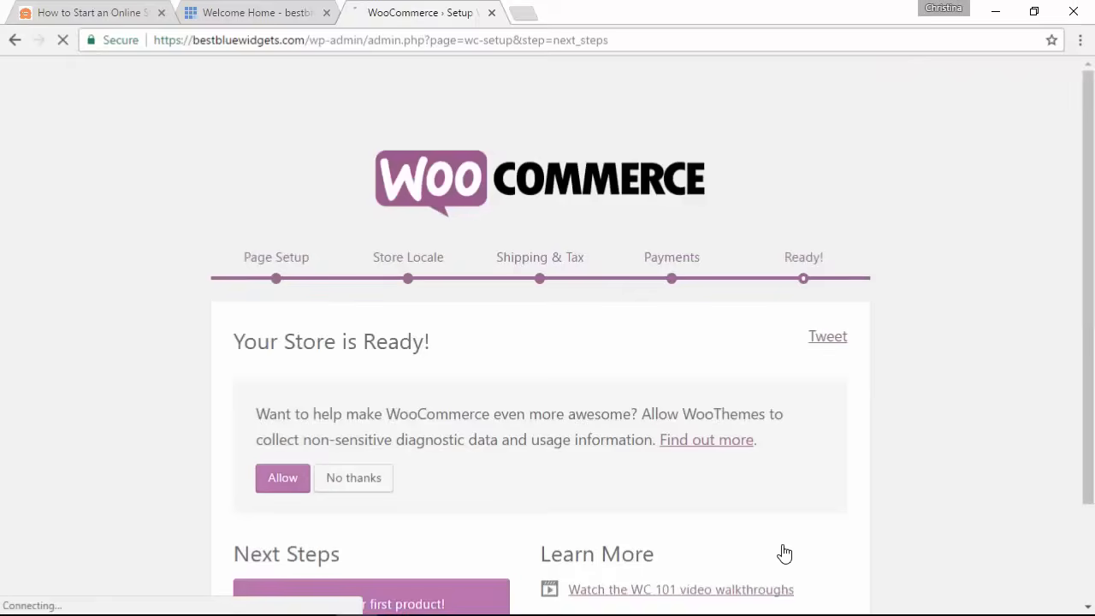
Step: Leave the finished WooCommerce Ready page for the My Demo Store WordPress Dashboard
scroll(680, 386, down, 1)
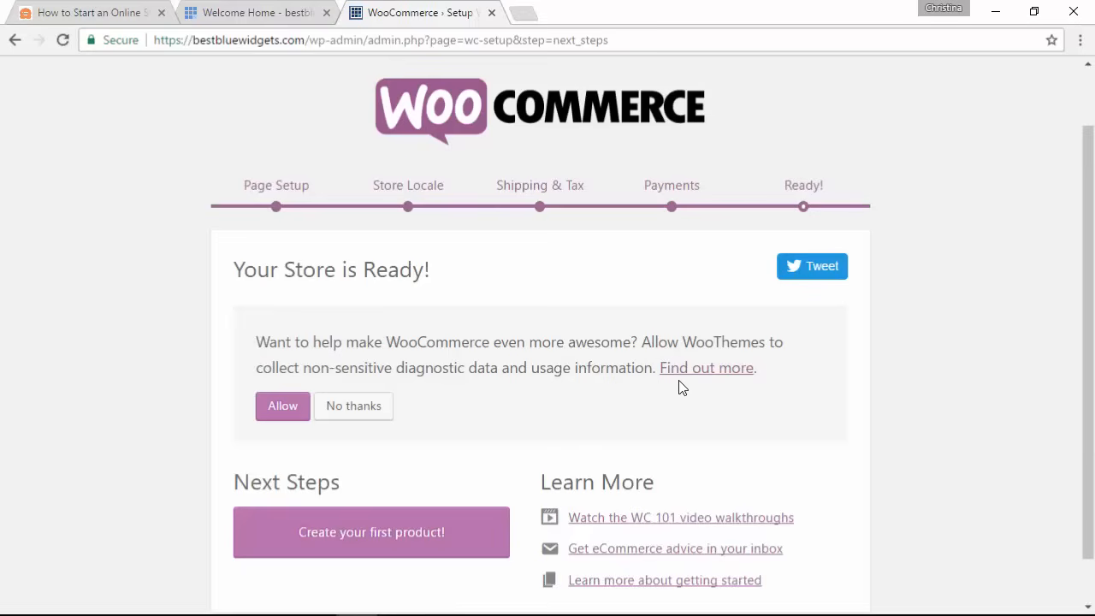
scroll(680, 387, down, 2)
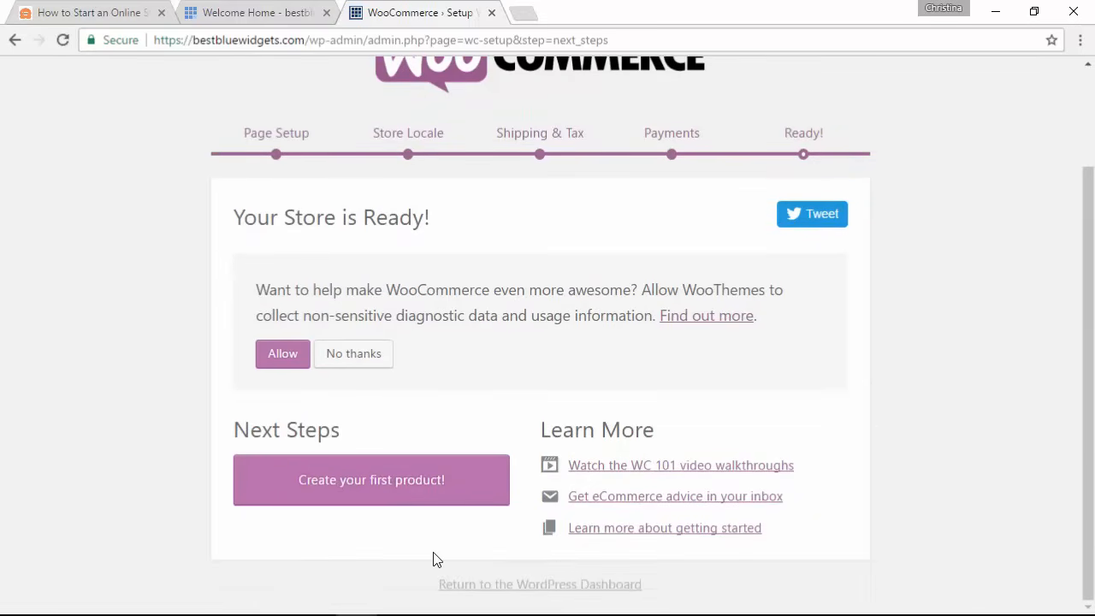
click(521, 586)
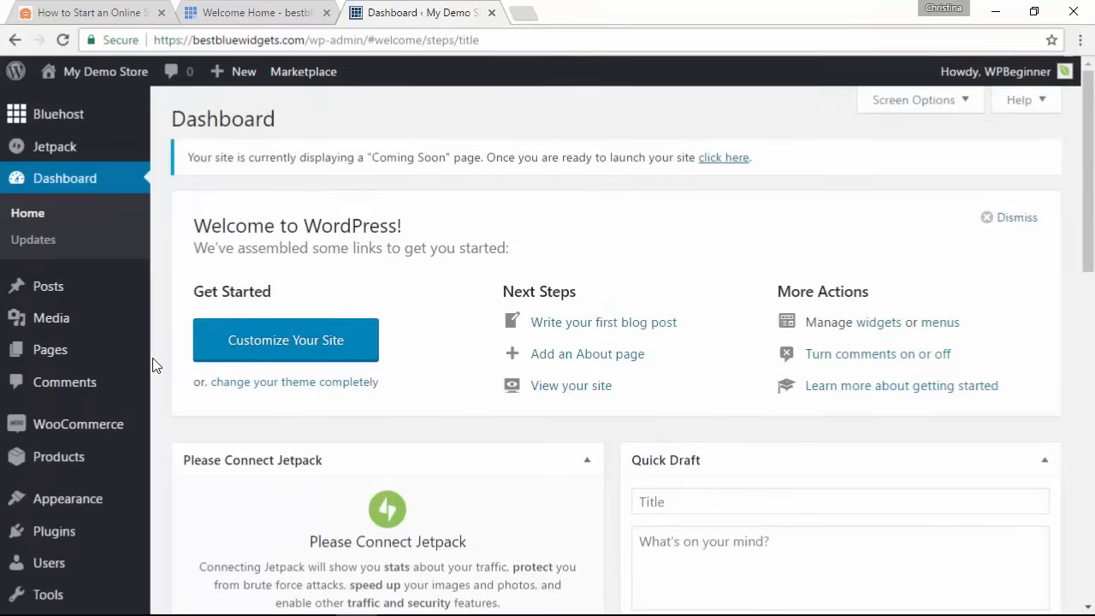
Step: Start a new product named 'Tshirt' from Products > Add Product
mouse_move(64, 463)
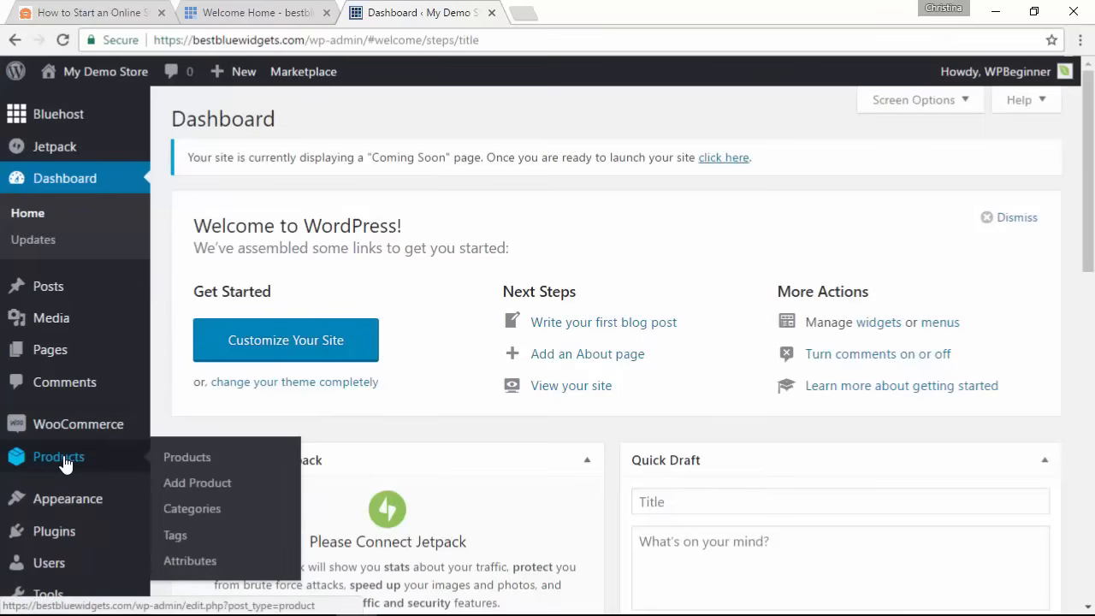
click(194, 483)
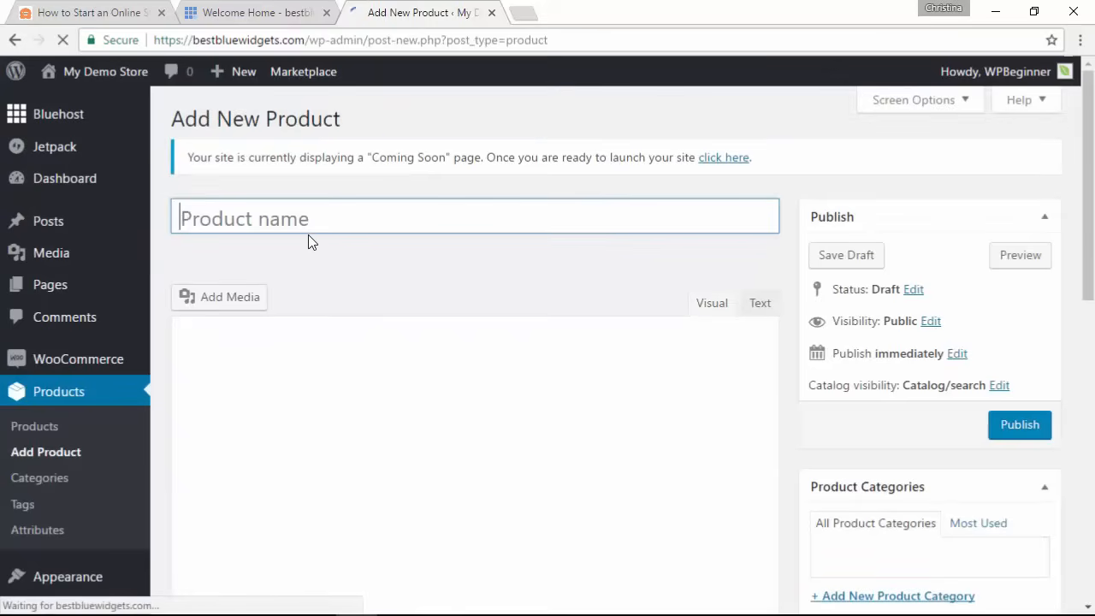
text(T)
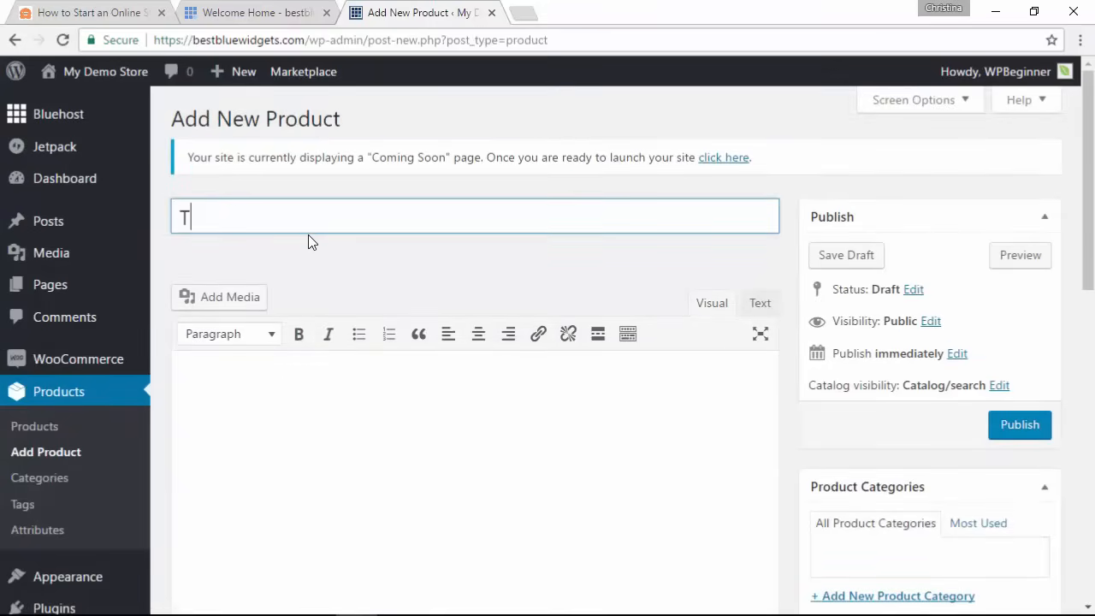
text(shirt)
Step: Give the product a regular price of 25 and sale price of 19.99, then view Inventory
scroll(790, 244, down, 2)
scroll(790, 250, down, 3)
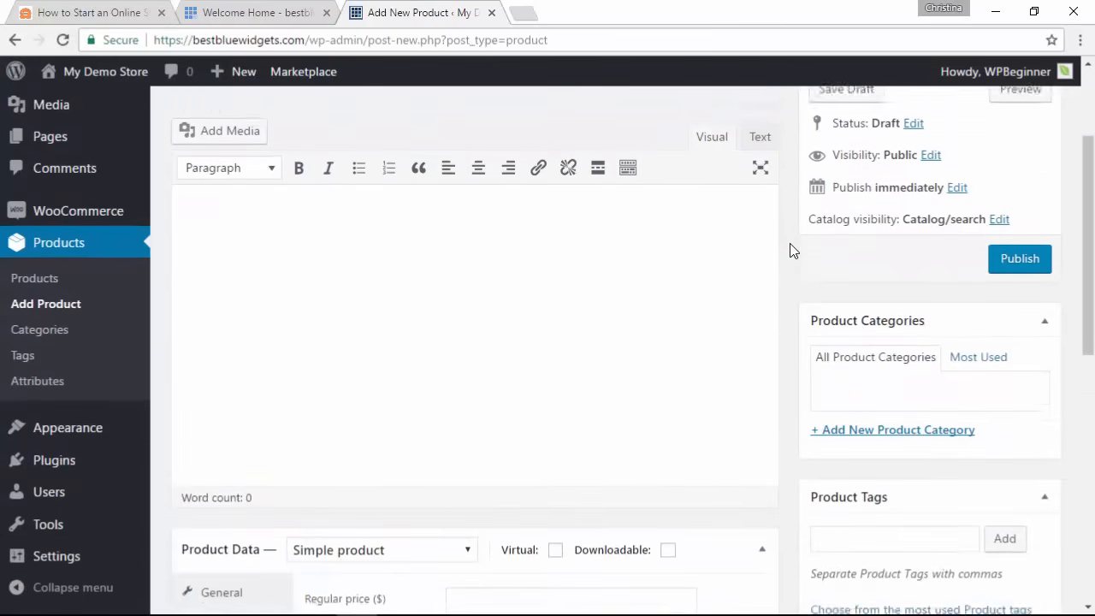
scroll(790, 250, down, 1)
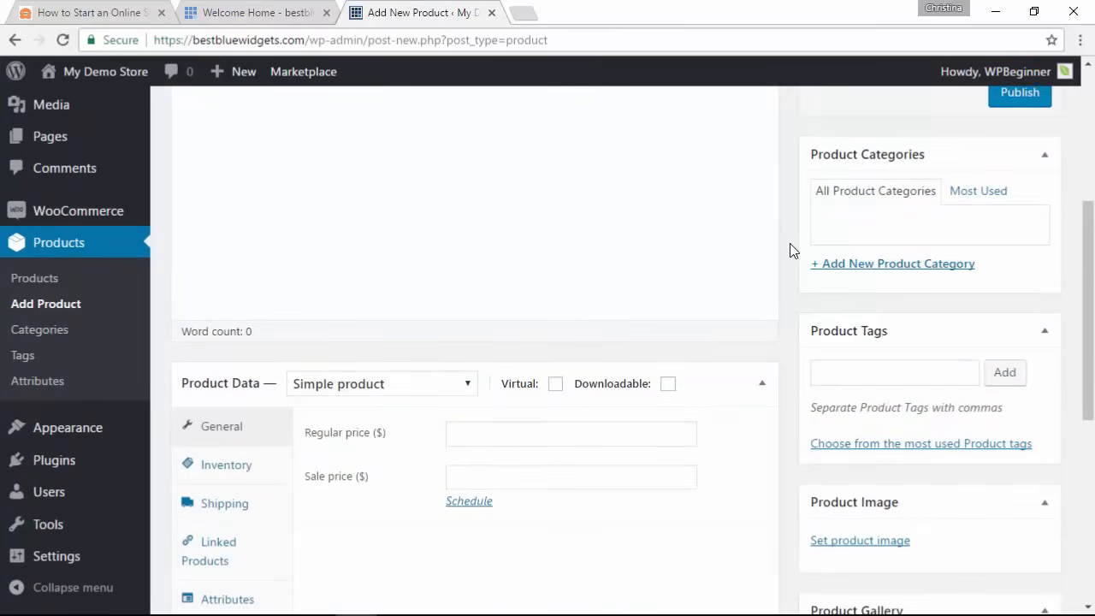
scroll(789, 250, down, 4)
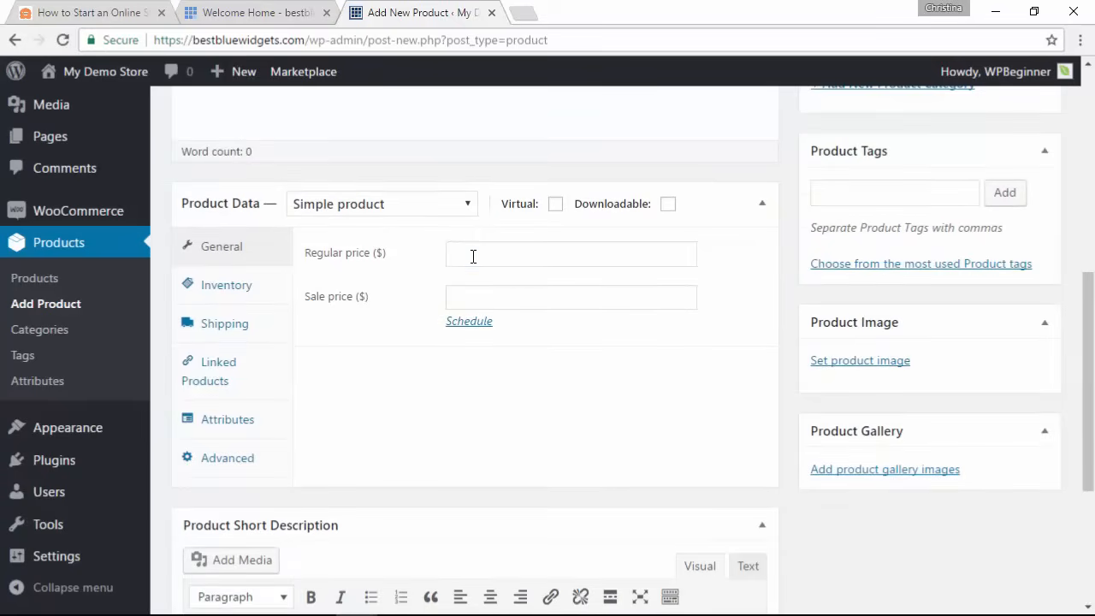
click(472, 254)
text(25)
click(483, 297)
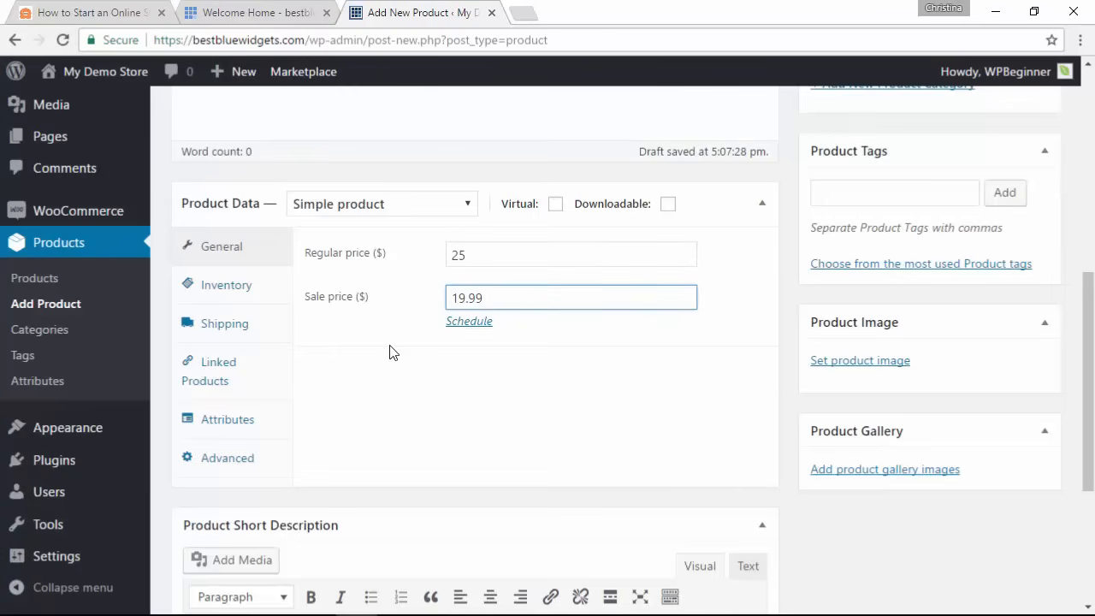
click(230, 290)
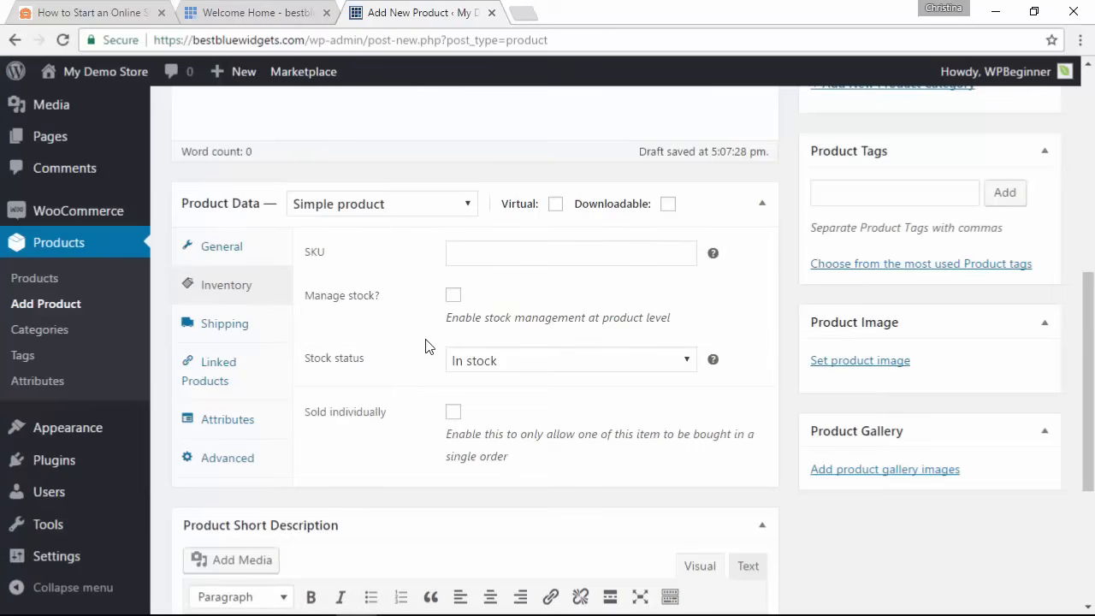
Step: Switch Manage stock on and back off, leaving stock management disabled
click(453, 301)
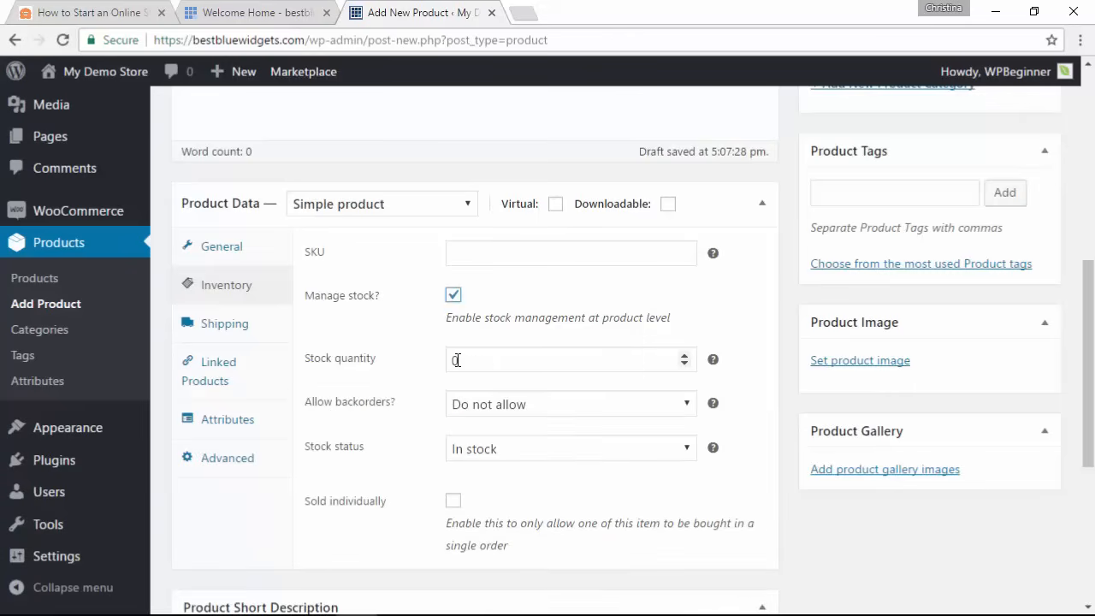
click(454, 297)
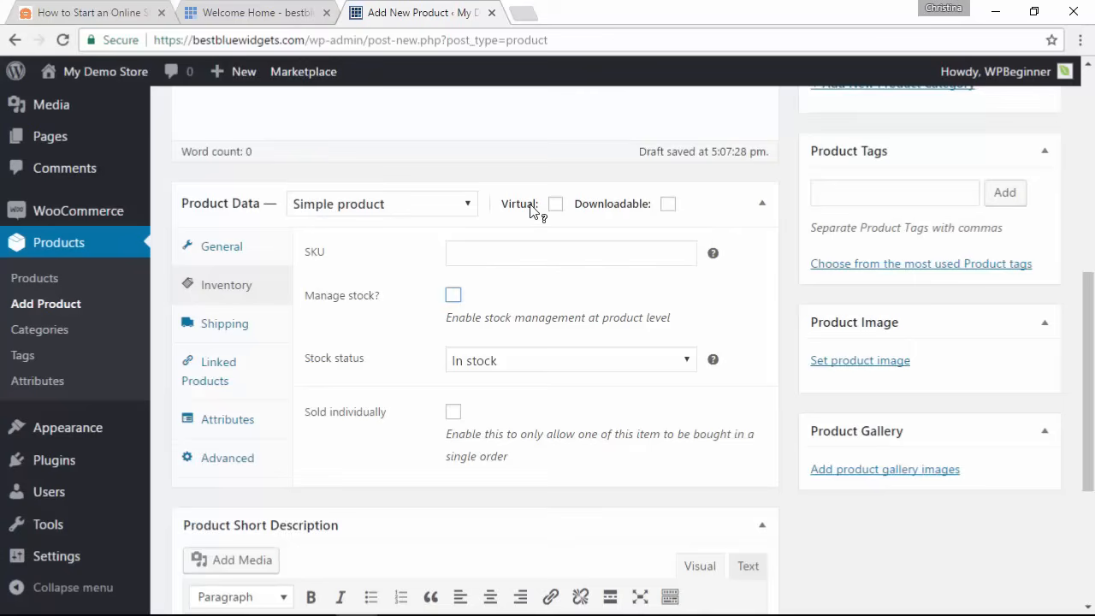
click(669, 204)
Step: Review the Shipping and Linked Products settings, trying the up-sell product search
click(218, 334)
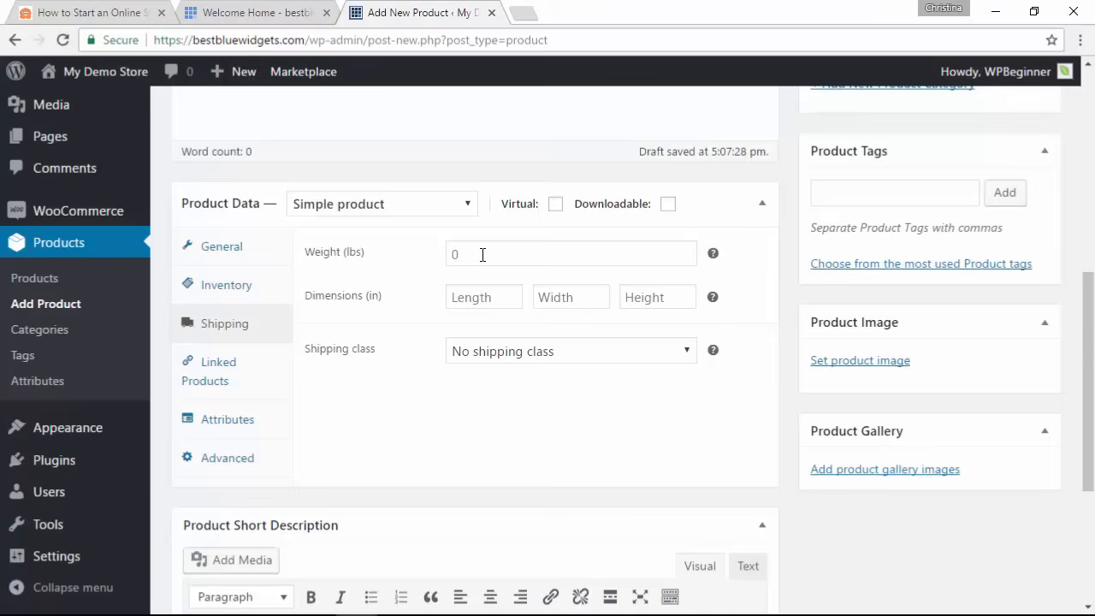
click(237, 383)
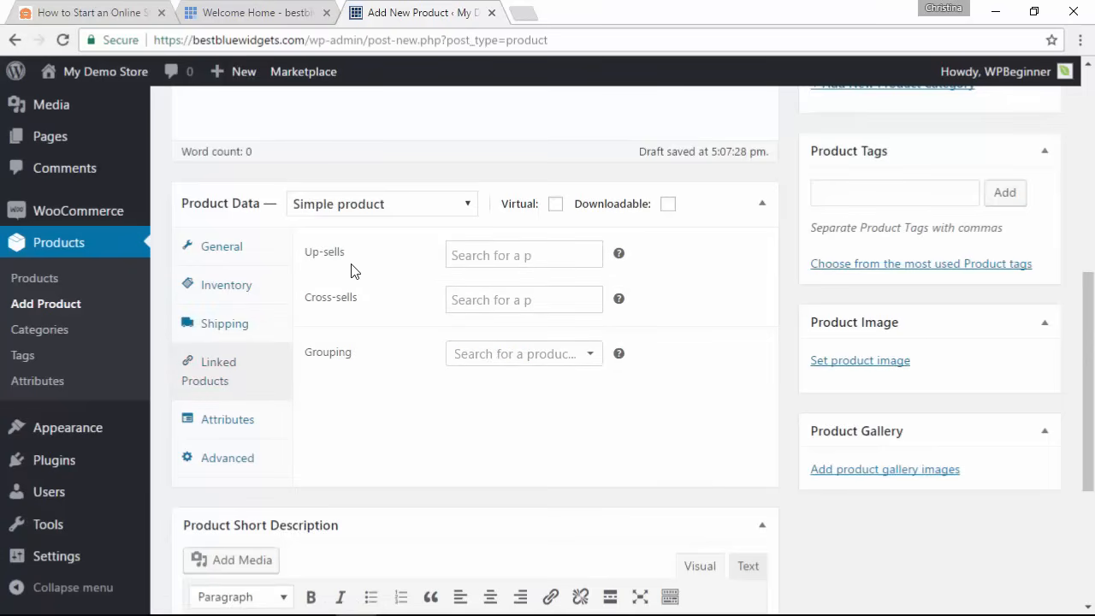
click(467, 258)
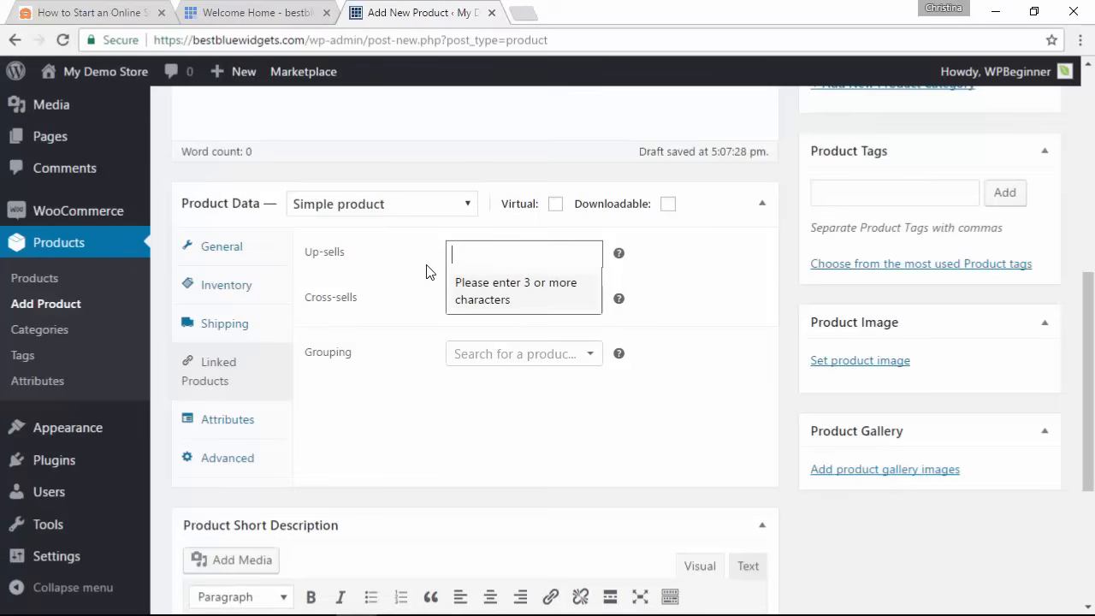
click(422, 317)
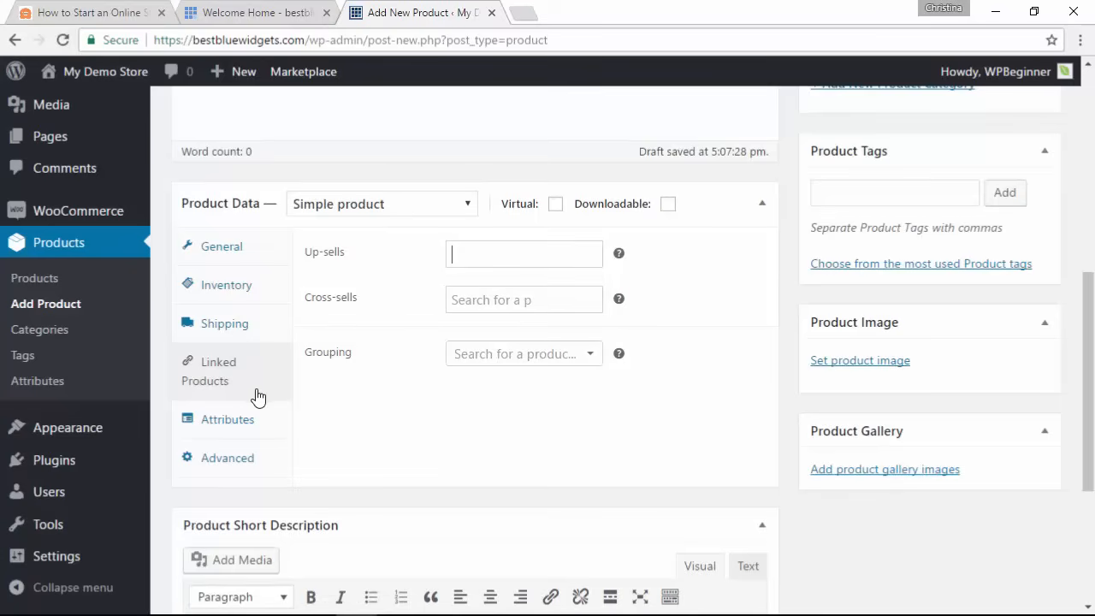
Step: Look over the attribute type choices and the Advanced product settings
click(230, 427)
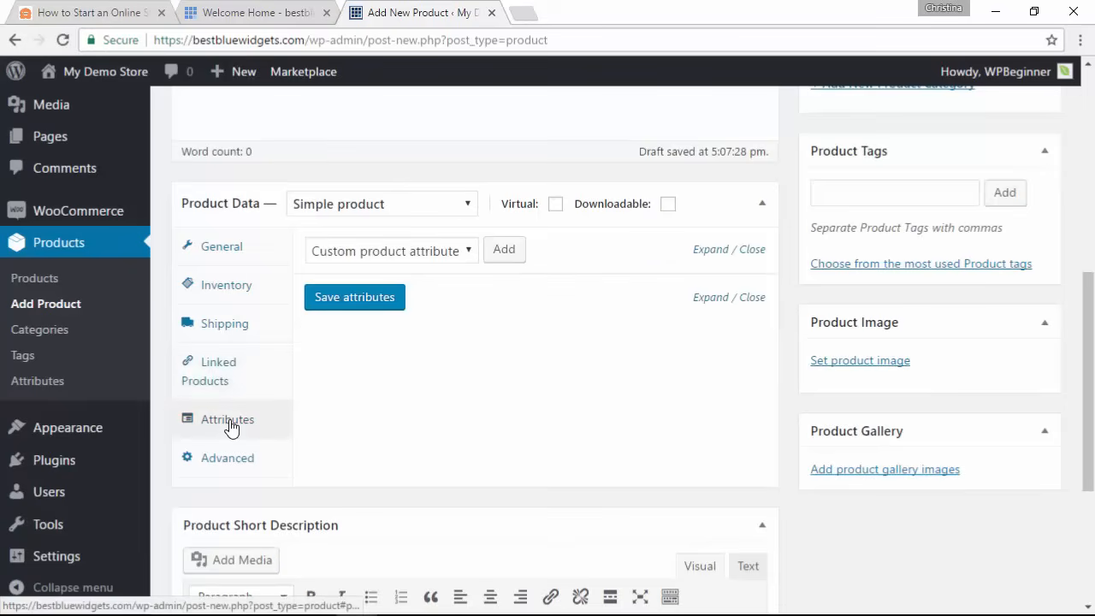
click(427, 253)
click(427, 254)
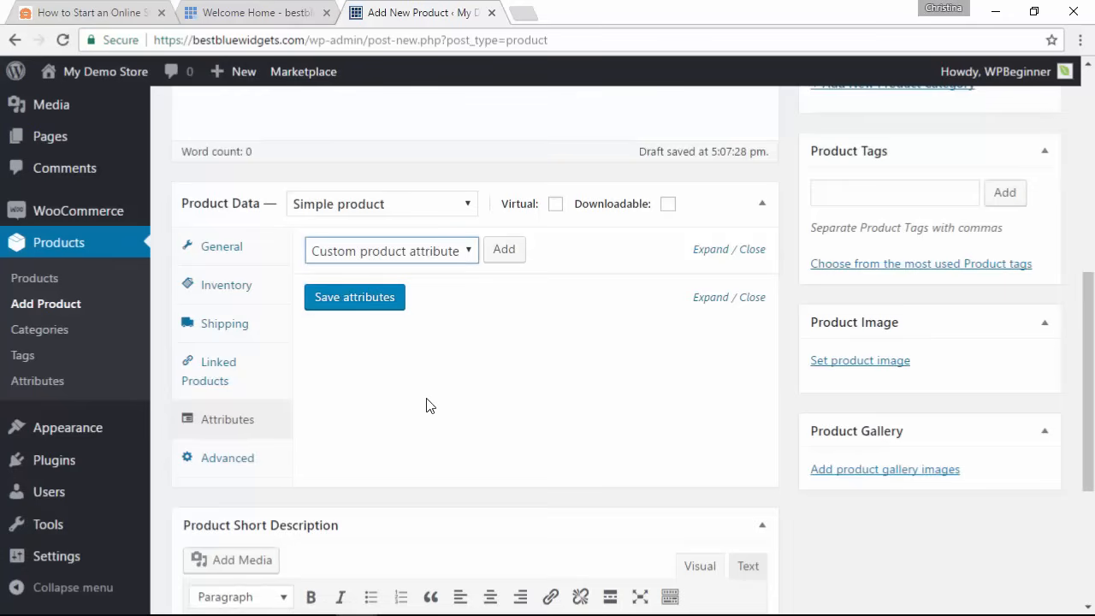
click(228, 473)
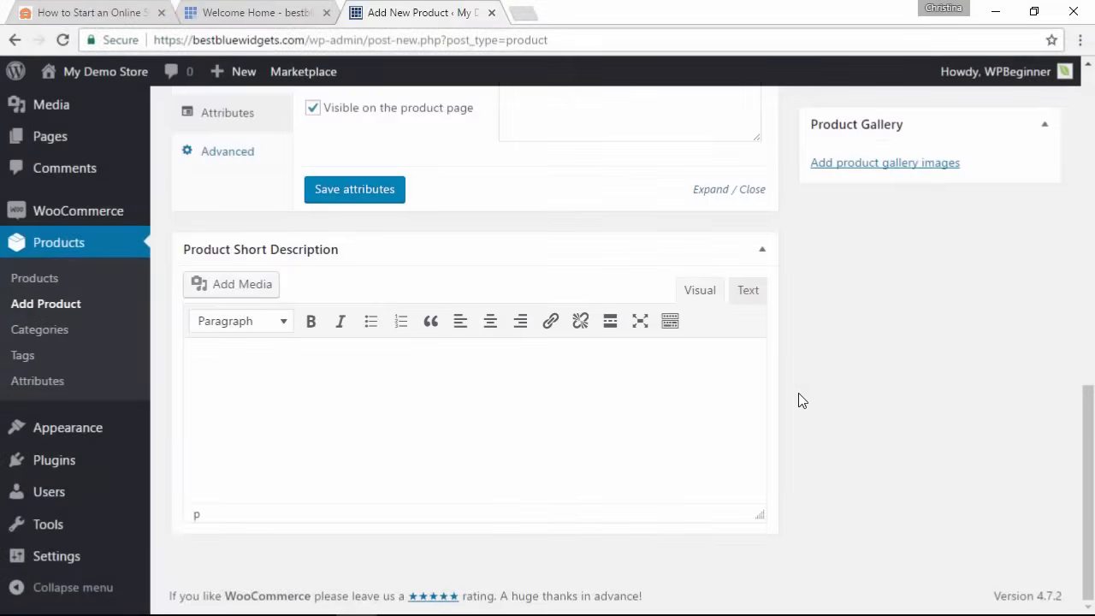
Step: Write the short description 'Great tshirt to lounge around in.'
click(333, 390)
text(Great tshirt to lo)
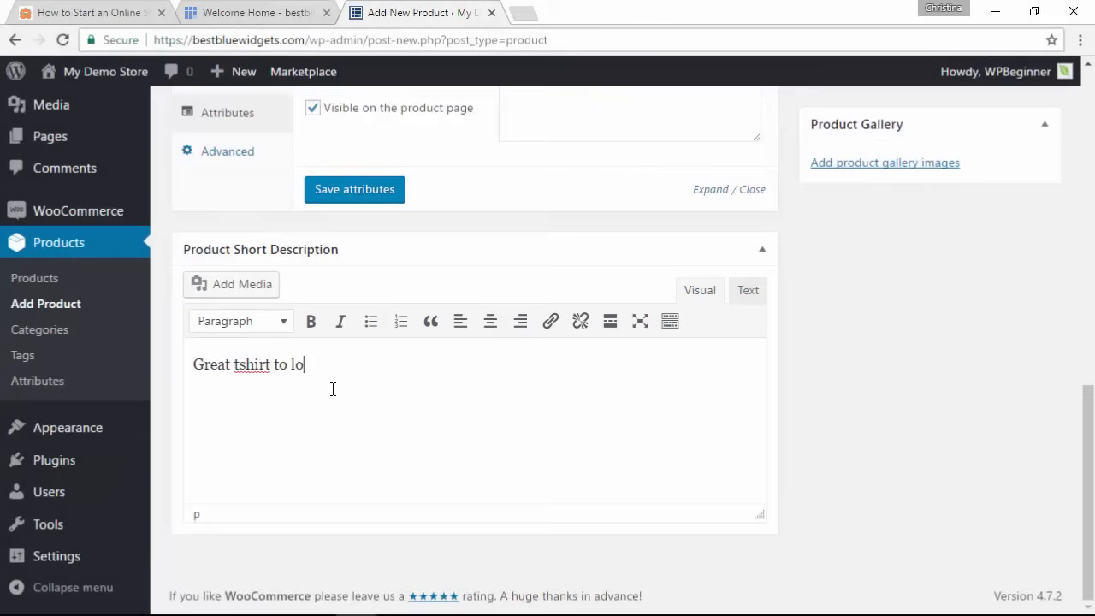
text(unge around in.)
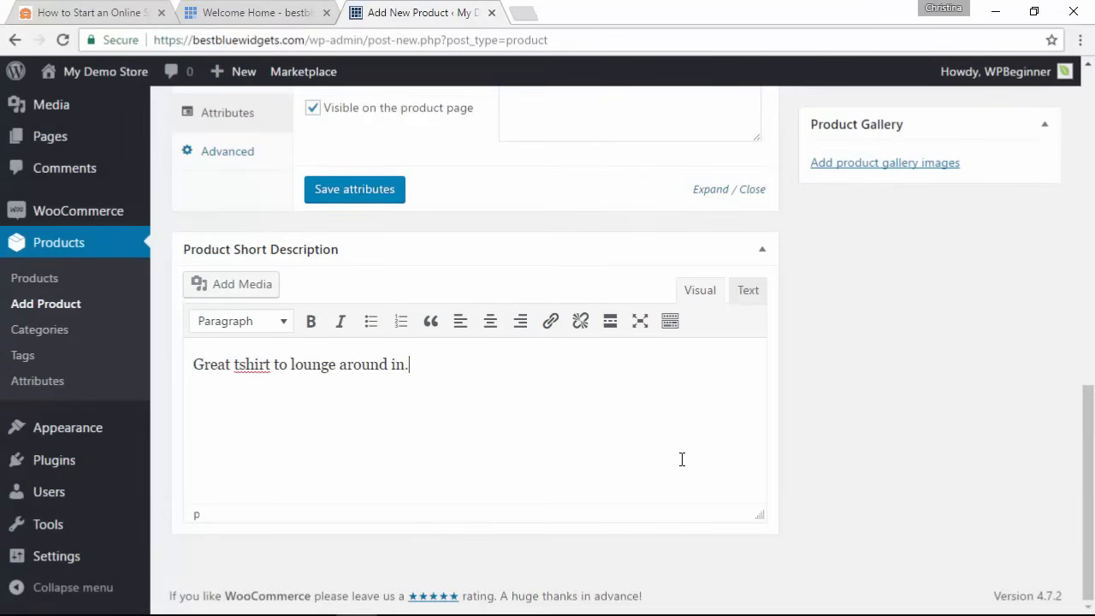
scroll(682, 459, up, 5)
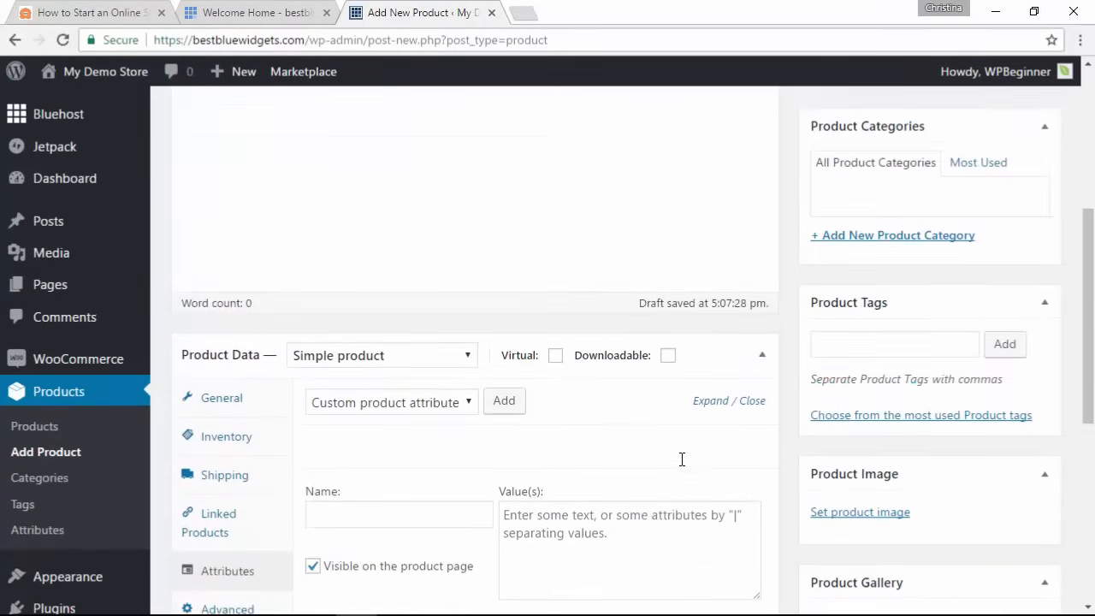
scroll(682, 459, up, 2)
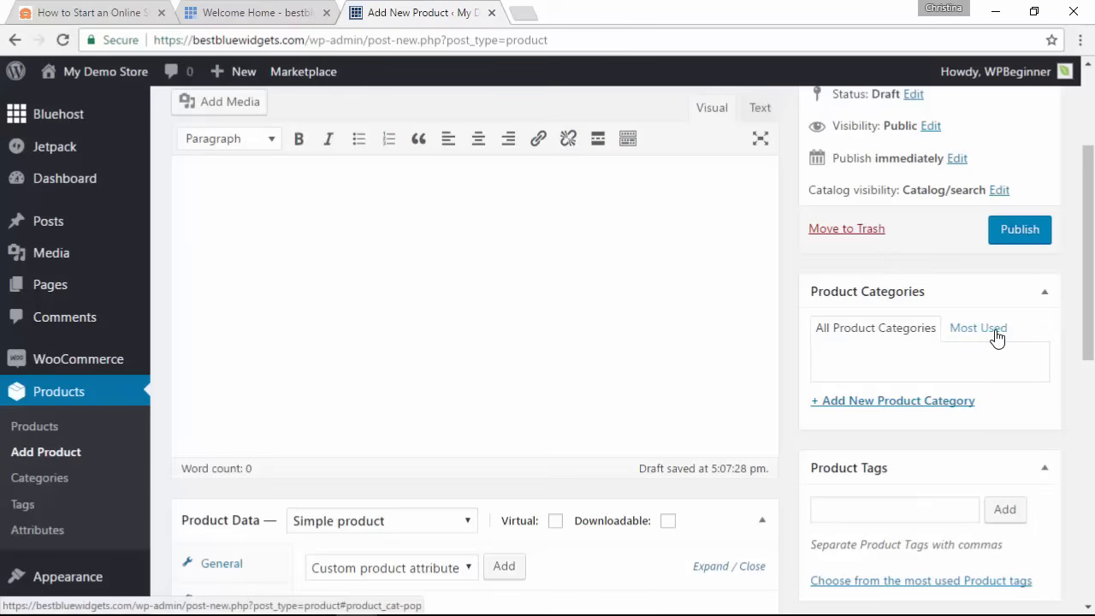
Step: Add product categories Tshirt and Mugs, with only Tshirt checked
click(894, 403)
text(Tshirt)
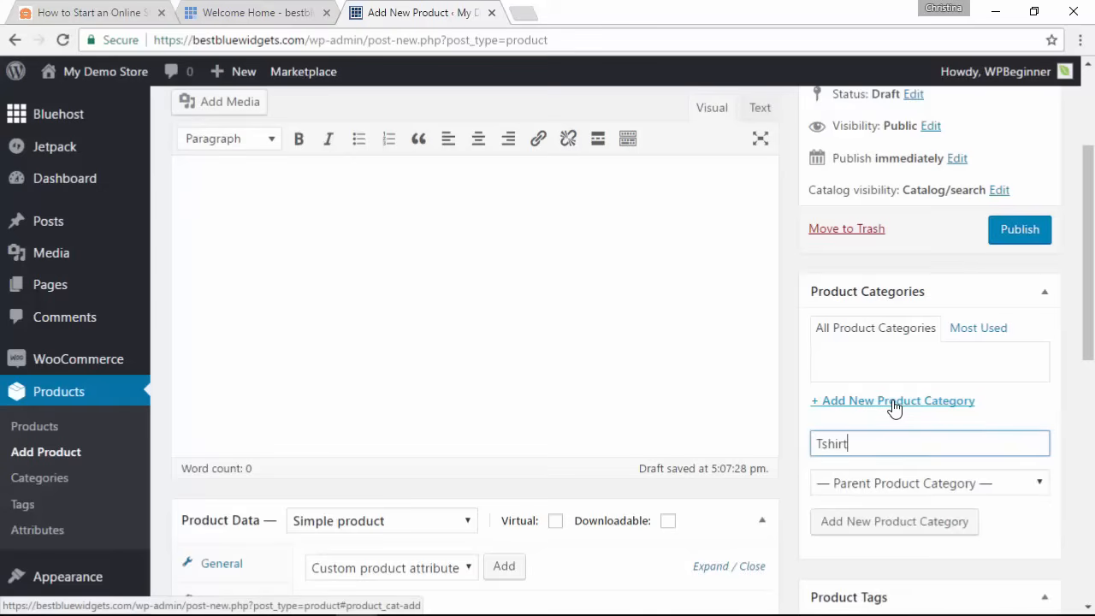
key(Return)
text(Mugs)
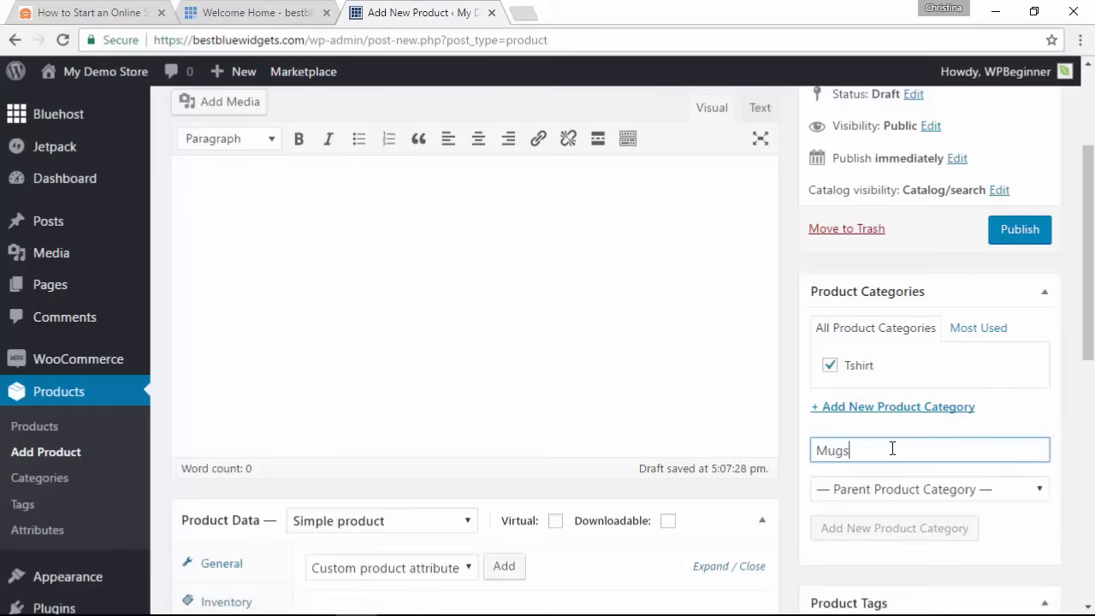
key(Return)
click(830, 366)
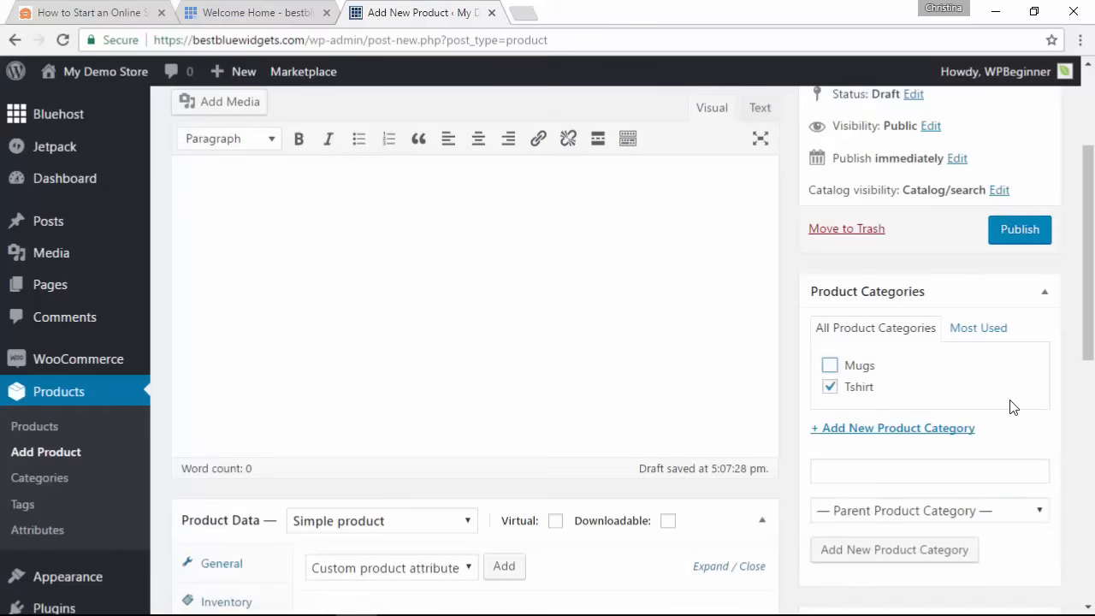
scroll(1042, 379, down, 3)
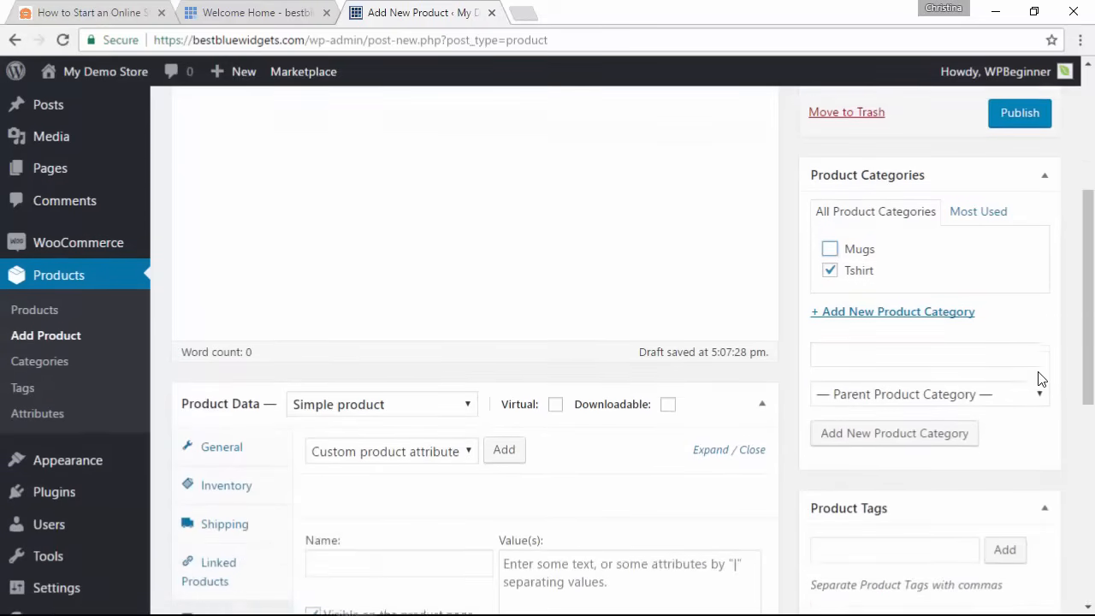
scroll(1041, 379, down, 3)
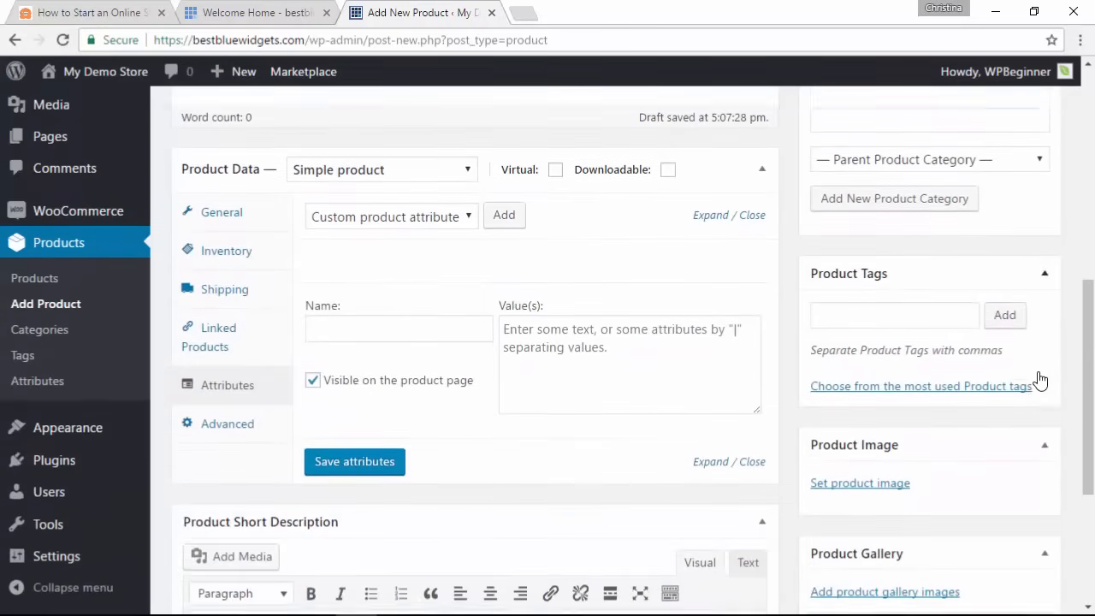
scroll(1041, 379, down, 1)
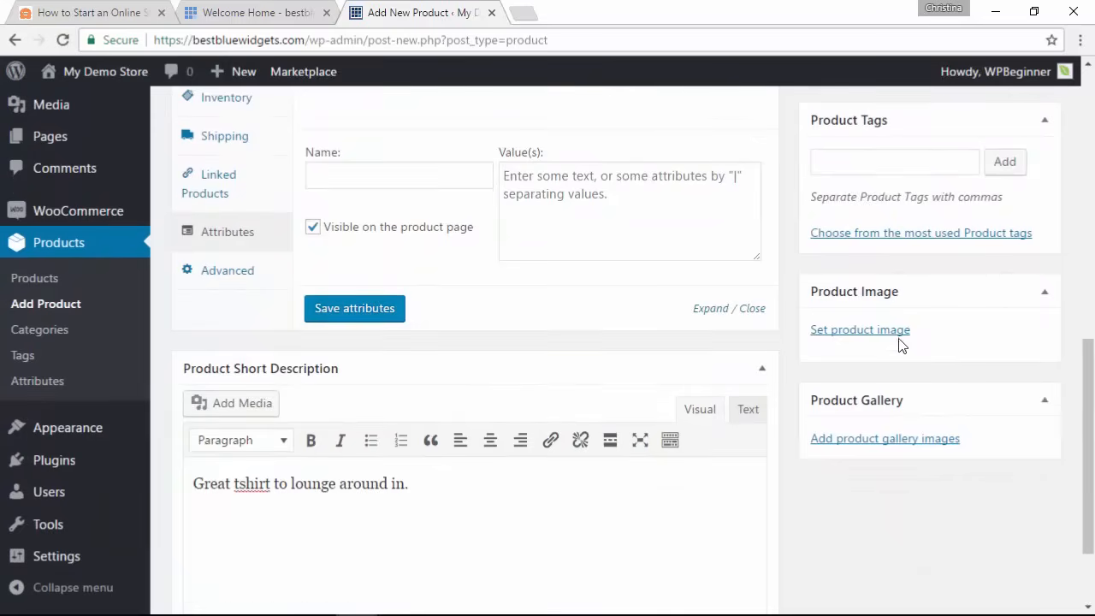
Step: Set the white t-shirt photo from the Media Library as the product image
click(875, 340)
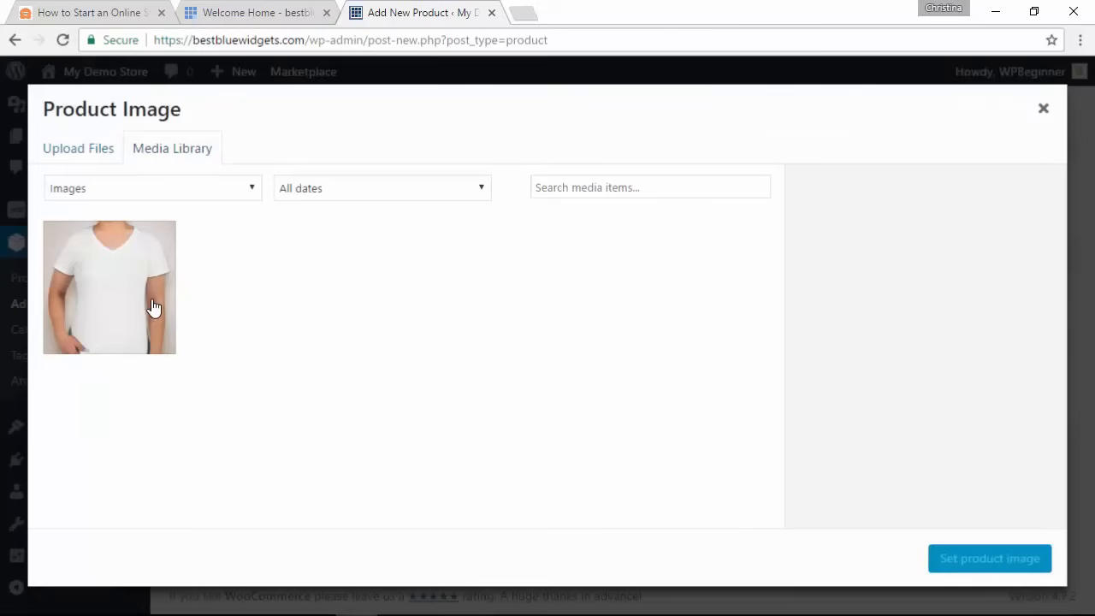
click(152, 310)
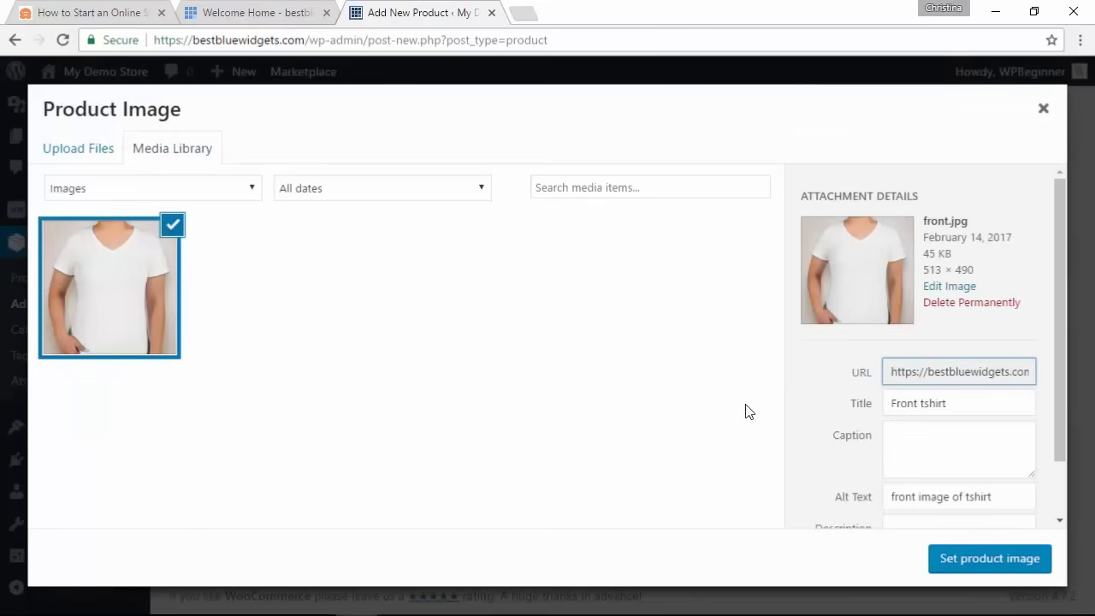
click(968, 563)
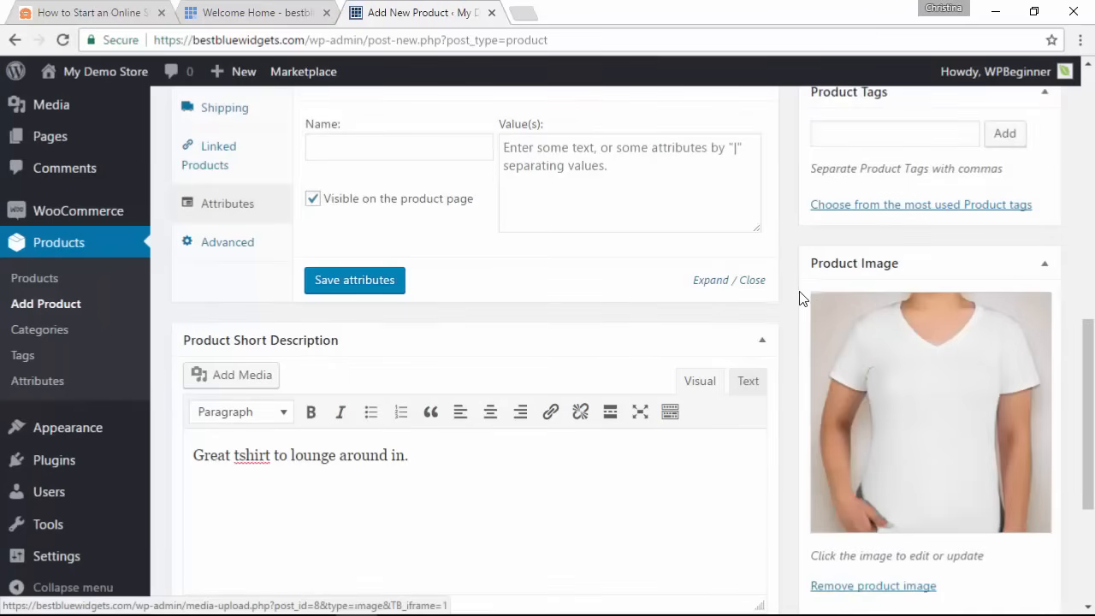
scroll(799, 295, down, 3)
scroll(799, 296, down, 1)
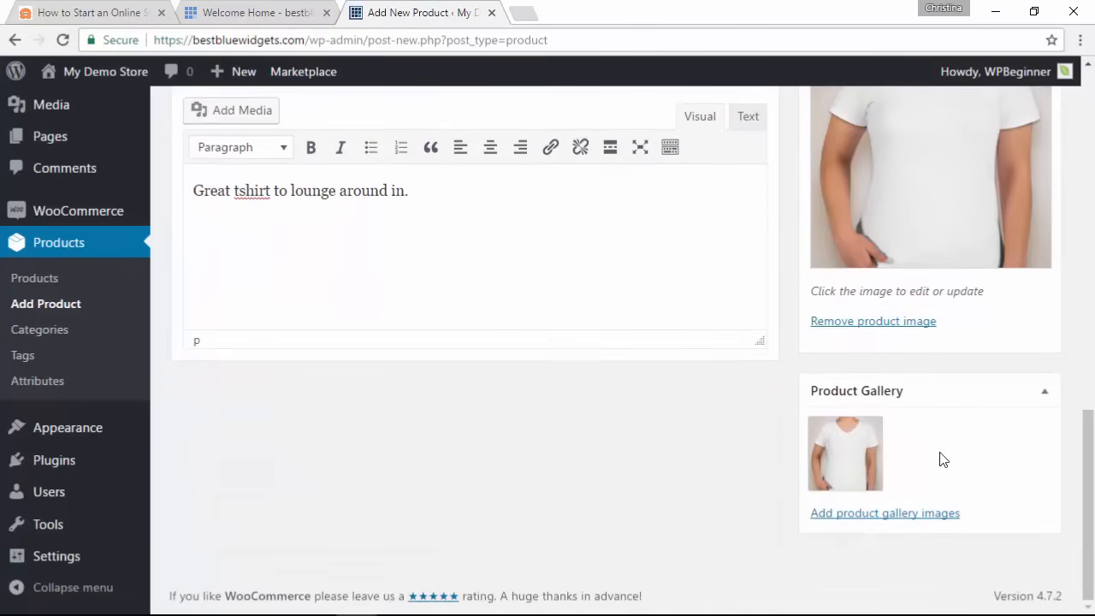
scroll(789, 428, up, 4)
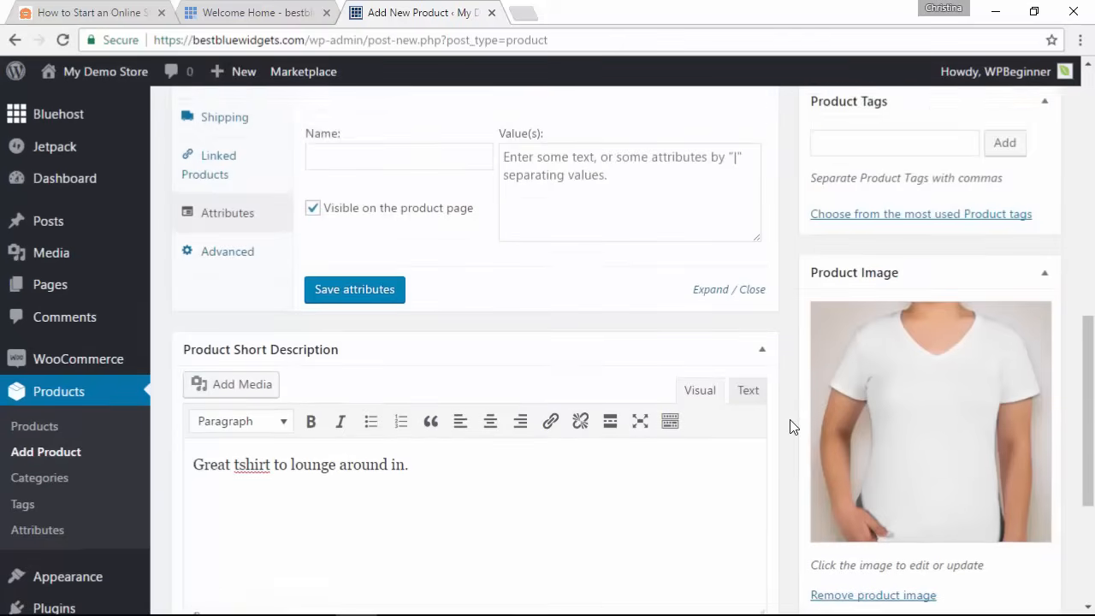
scroll(790, 428, up, 4)
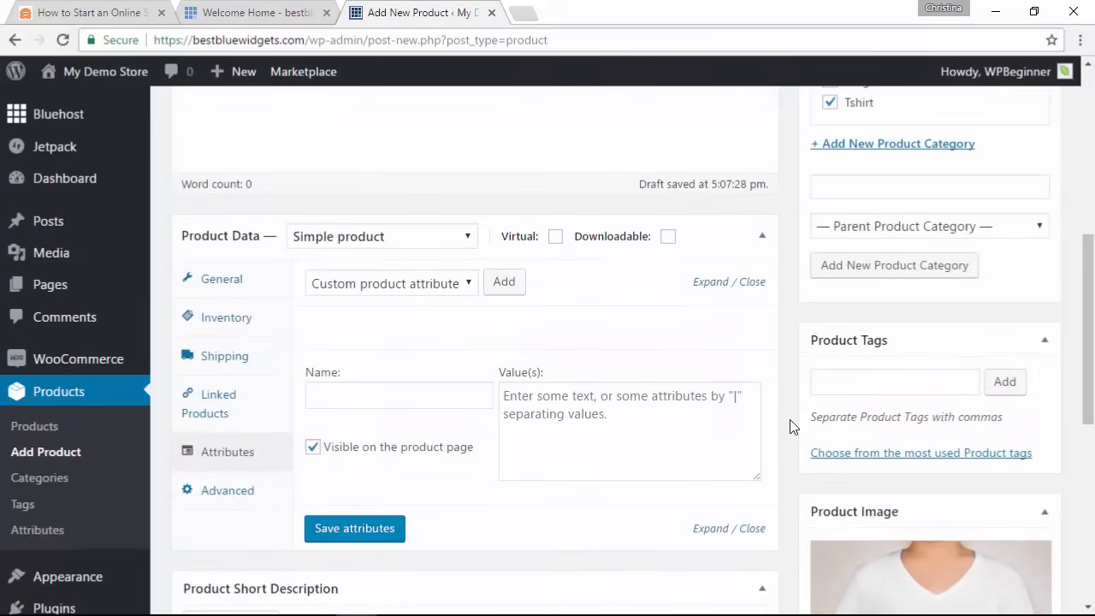
scroll(792, 426, up, 4)
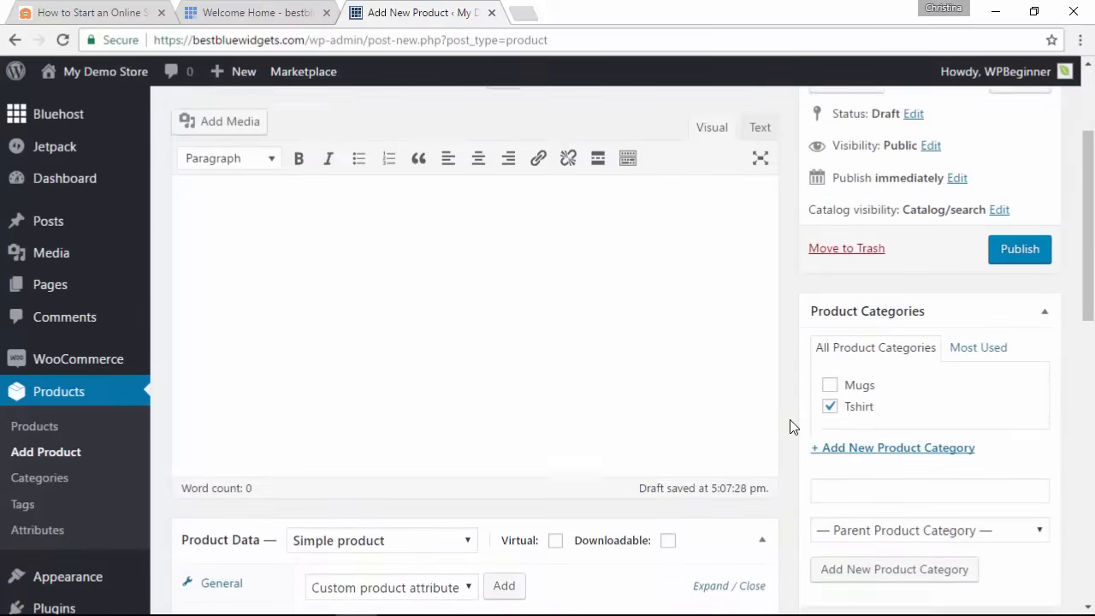
scroll(789, 427, up, 1)
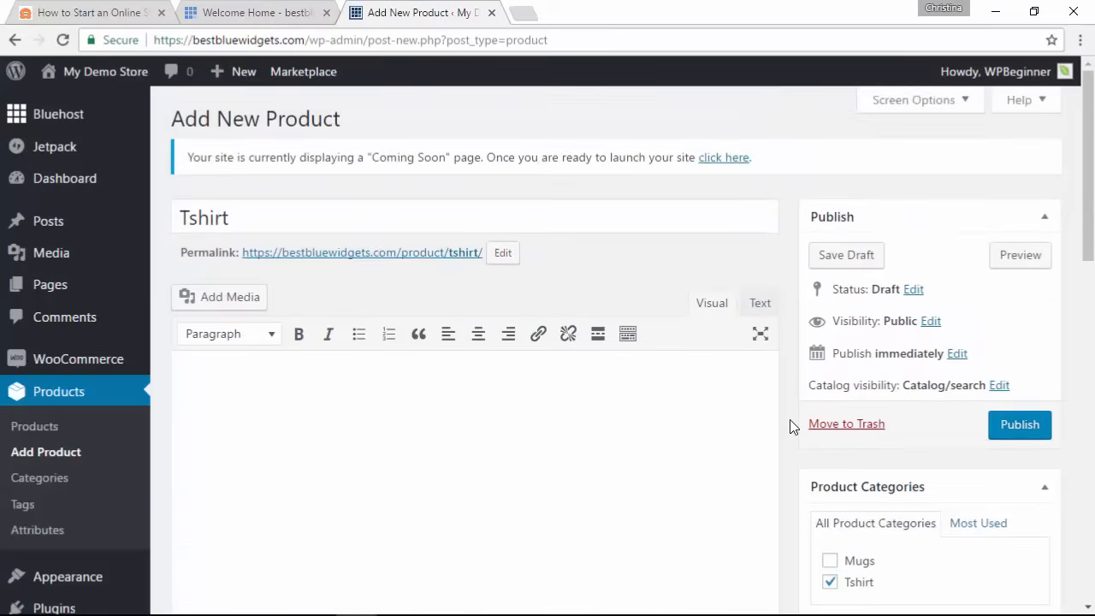
Step: Publish the Tshirt product and open its permalink in a new tab
click(1018, 426)
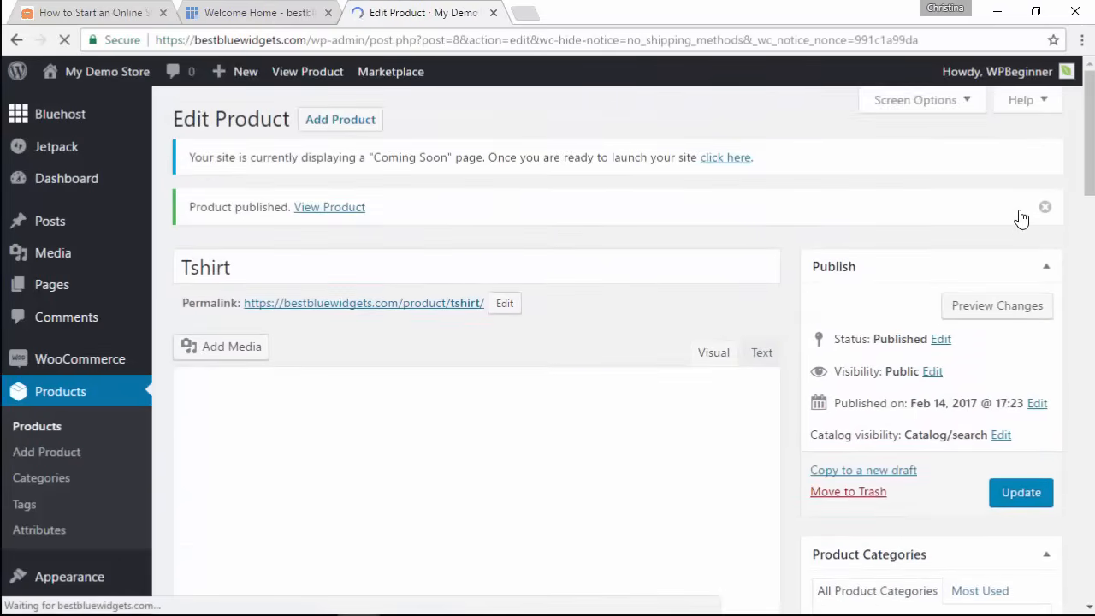
right_click(361, 310)
click(381, 320)
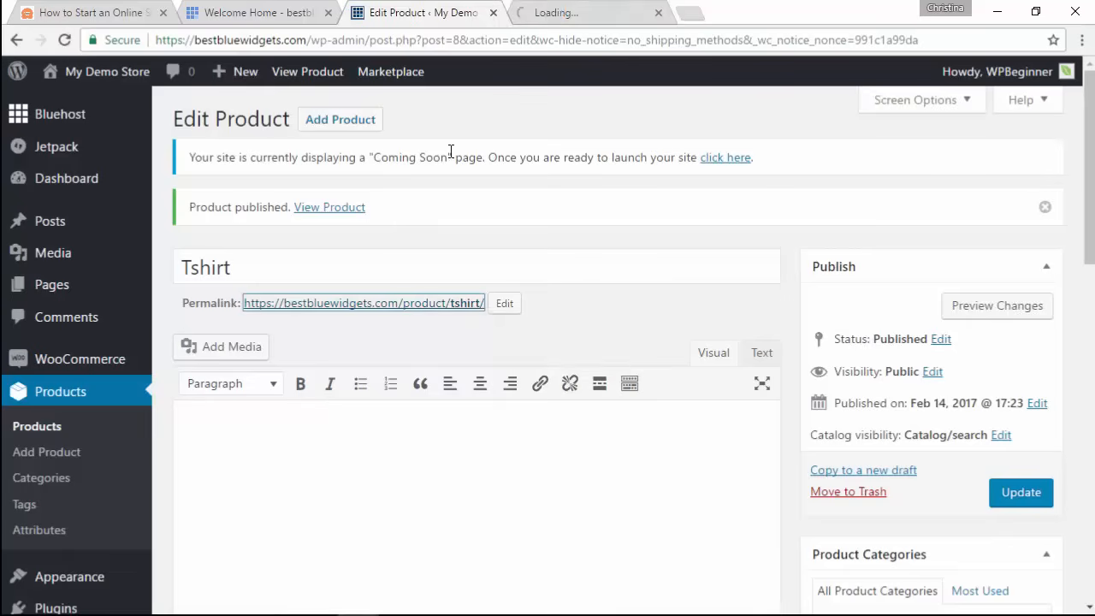
Step: View the live Tshirt page at $19.99, then close it to return to Edit Product
click(549, 15)
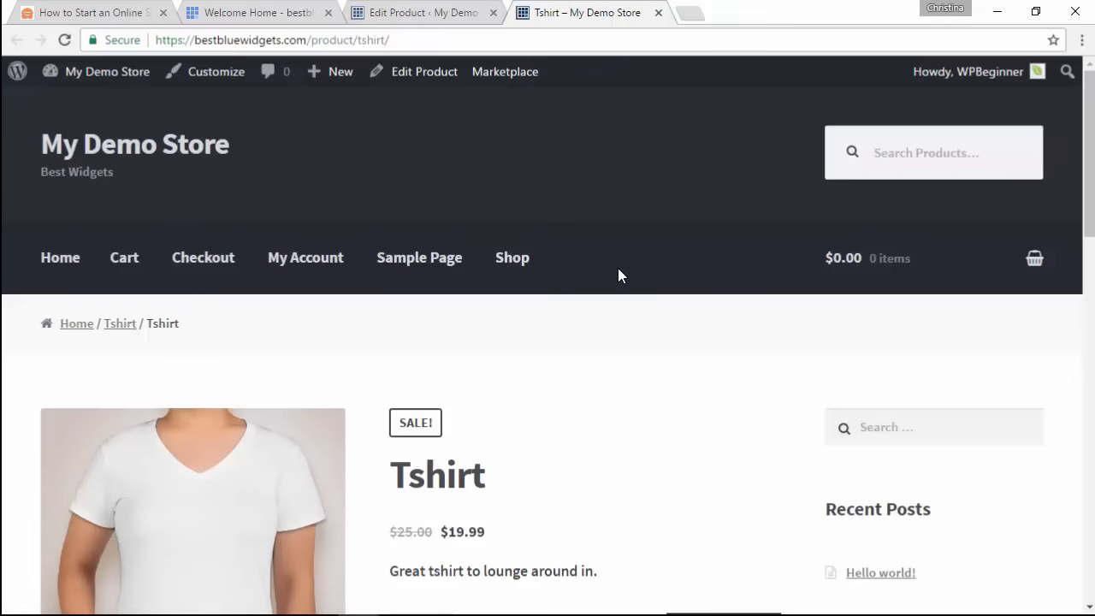
scroll(619, 269, down, 1)
scroll(623, 354, up, 1)
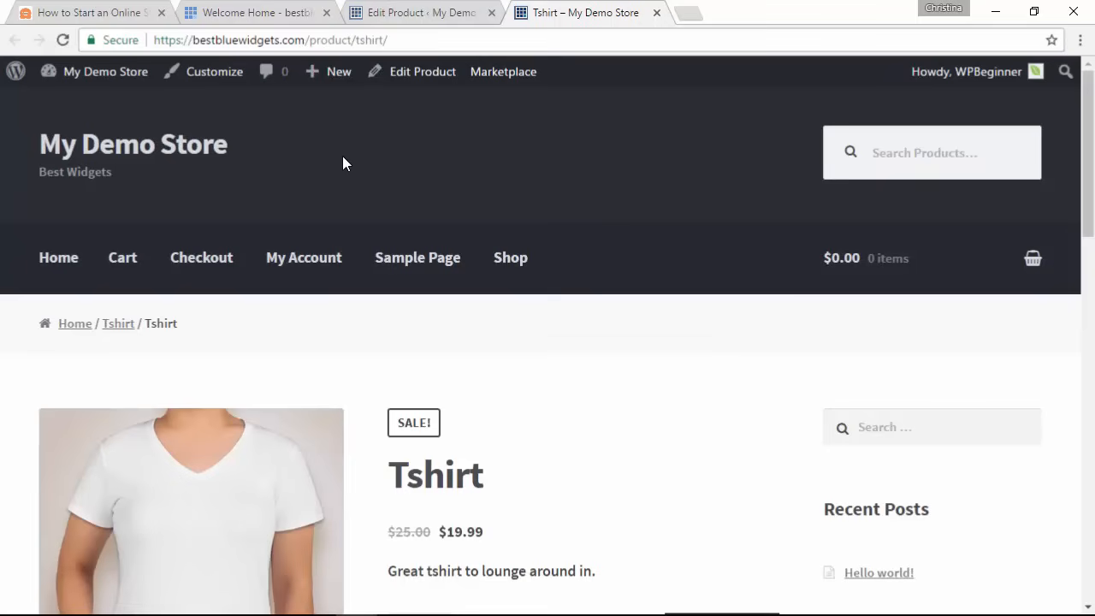
click(658, 13)
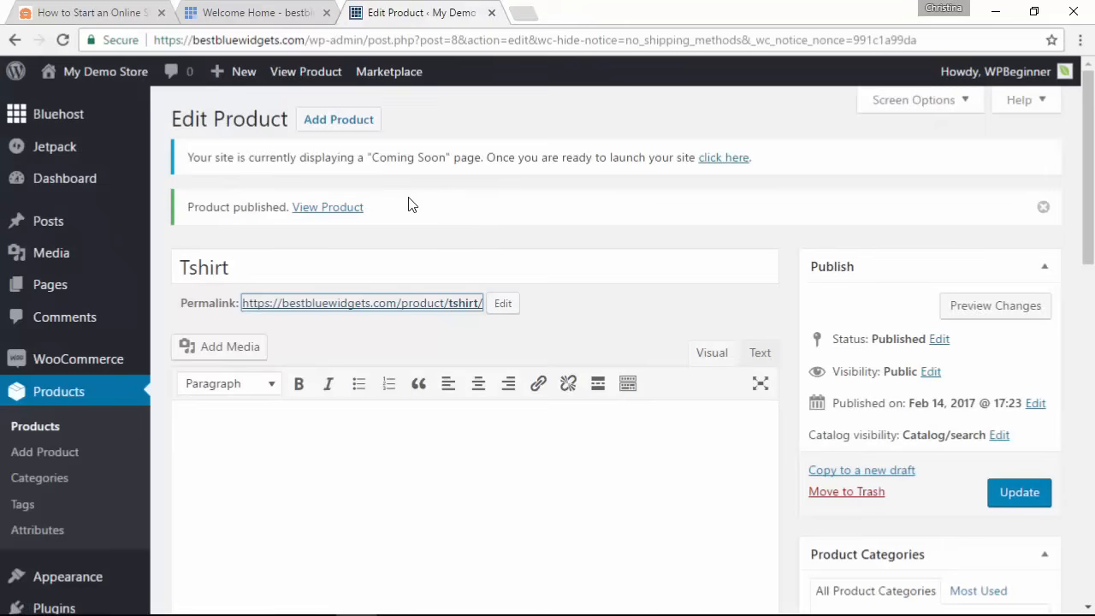
Step: From the Dashboard, open Appearance > Themes, listing four themes with Storefront active
click(65, 185)
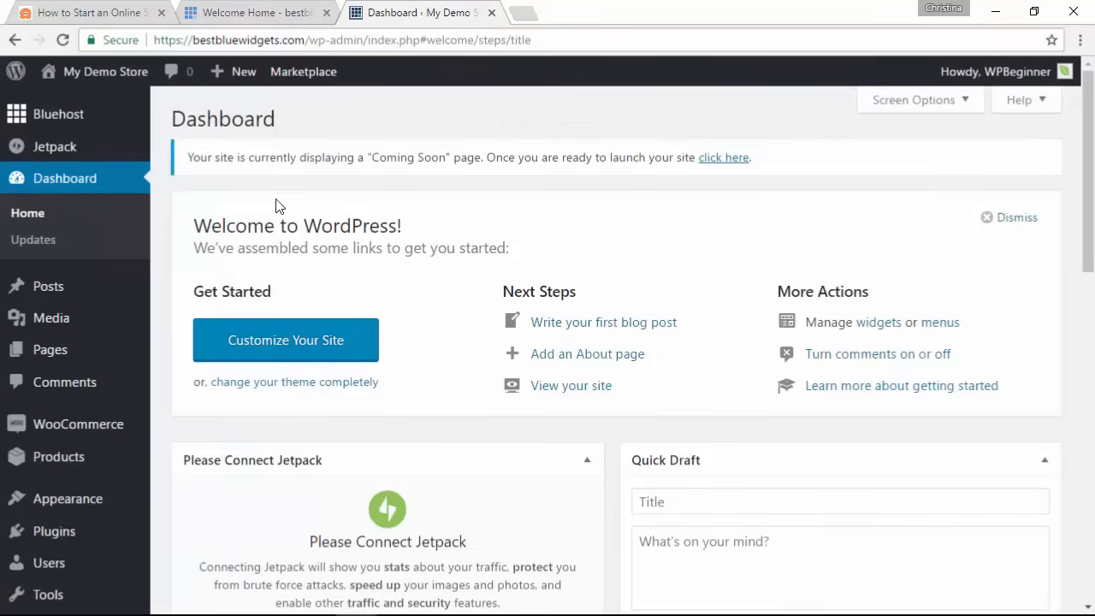
scroll(176, 266, down, 1)
scroll(175, 266, down, 2)
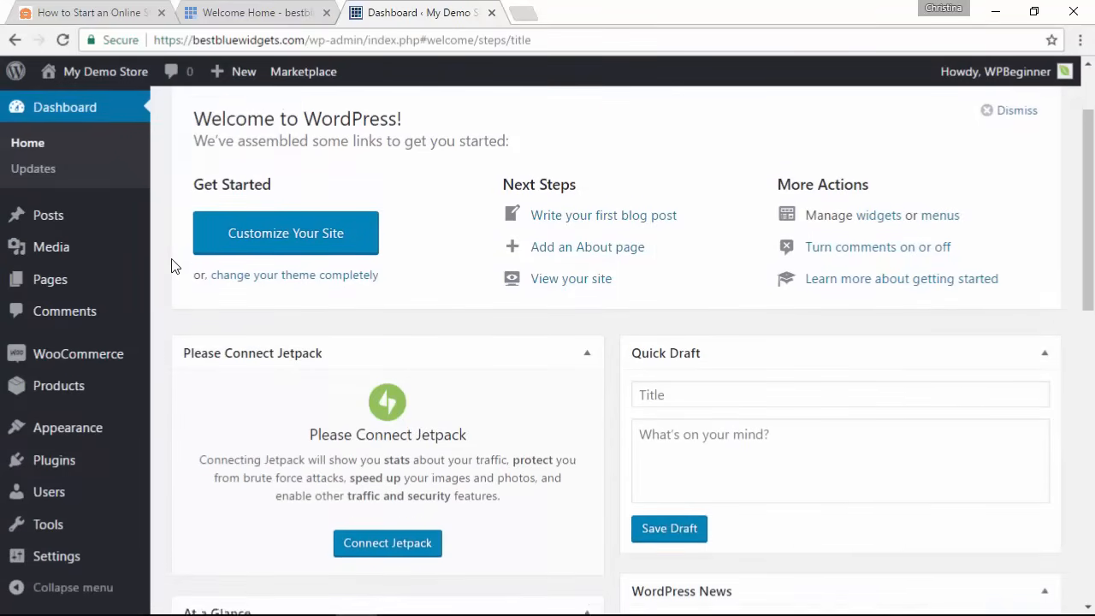
mouse_move(25, 430)
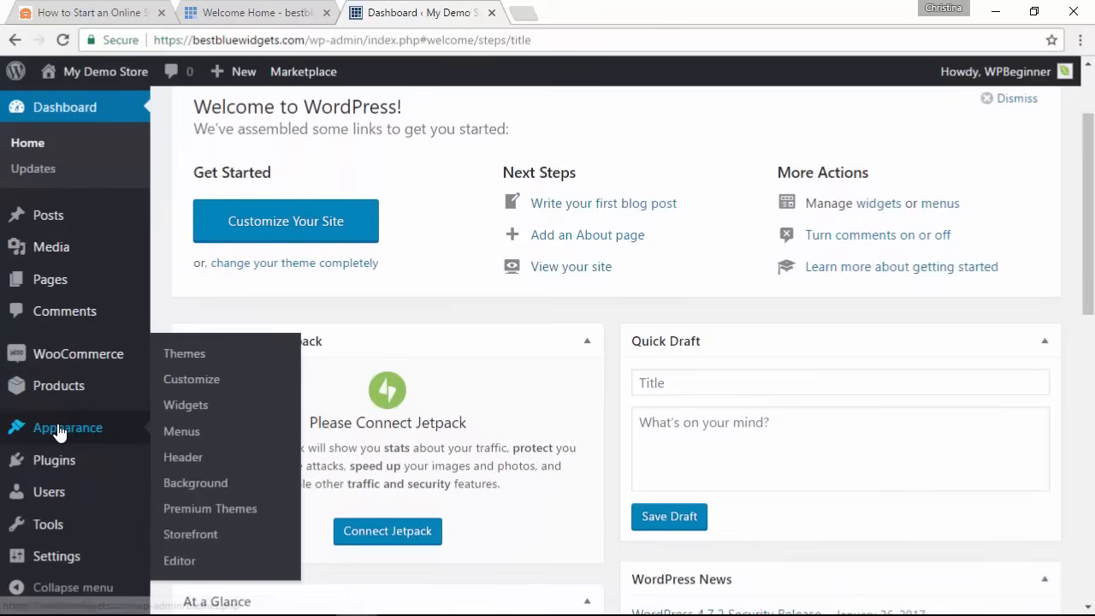
click(198, 361)
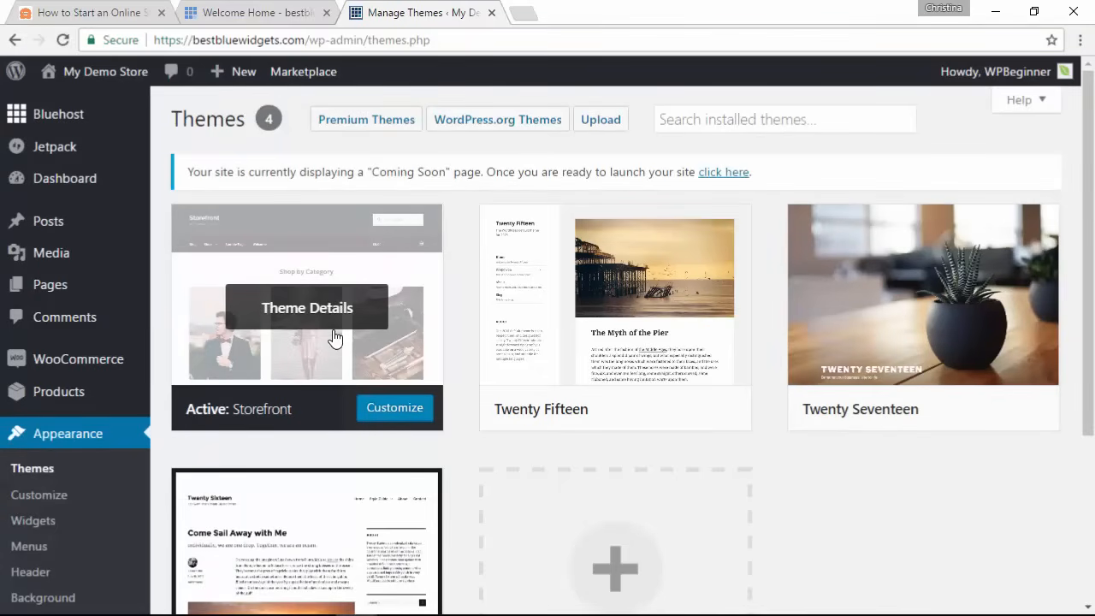
scroll(465, 262, down, 1)
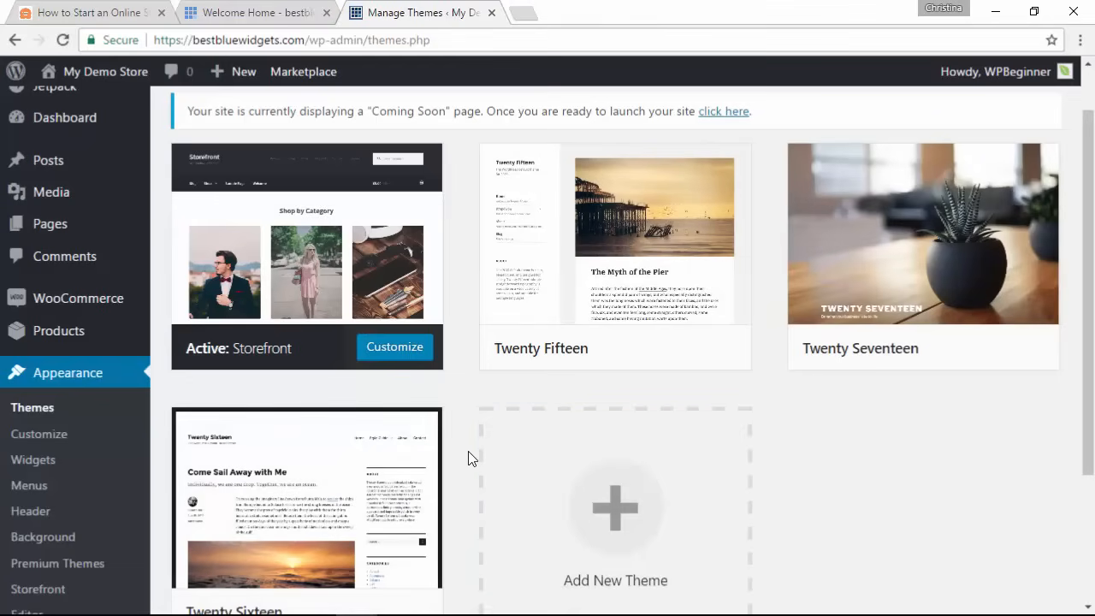
scroll(468, 458, up, 2)
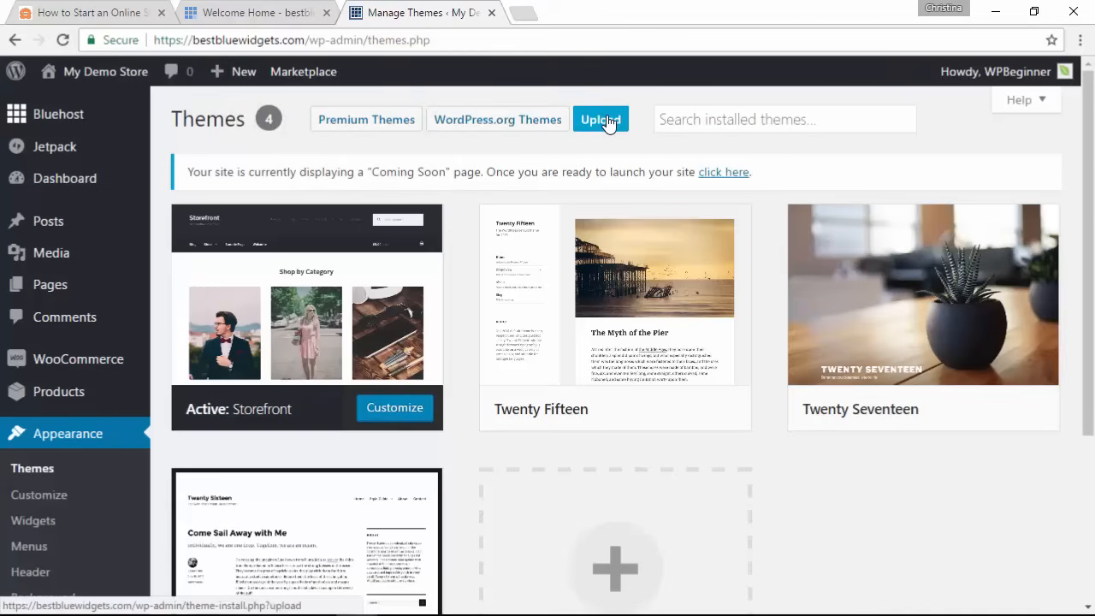
Step: Browse WordPress.org themes and apply the E-Commerce feature filter
click(484, 131)
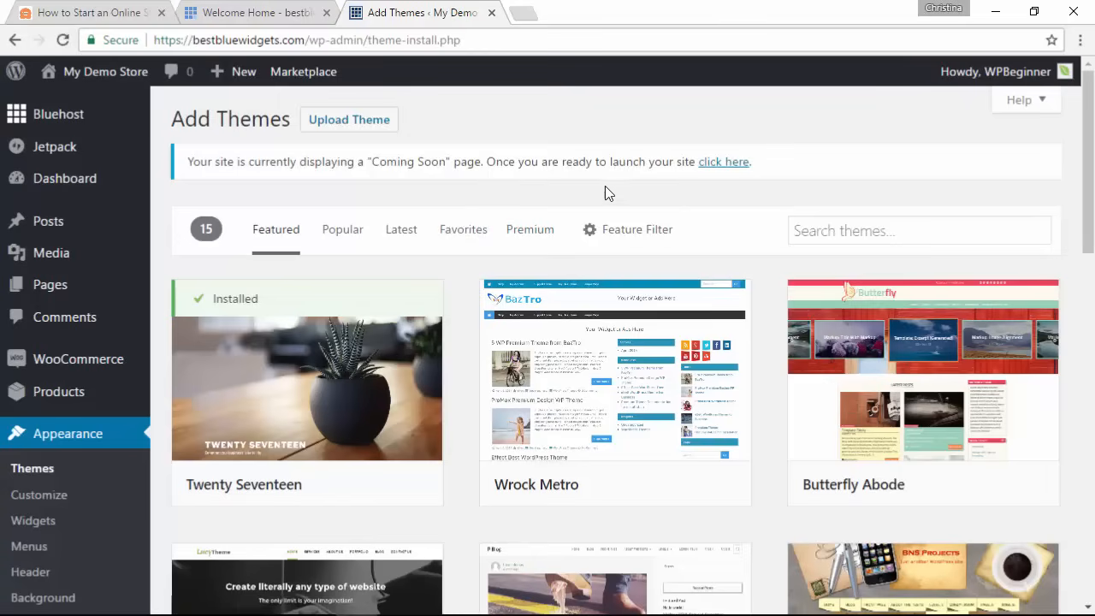
click(632, 238)
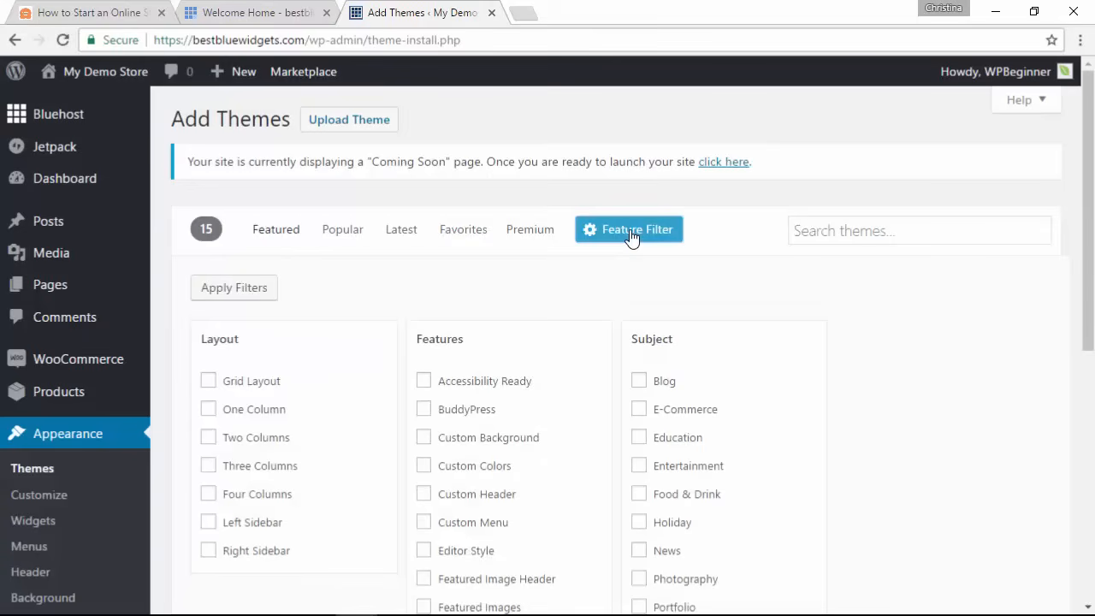
scroll(585, 274, down, 1)
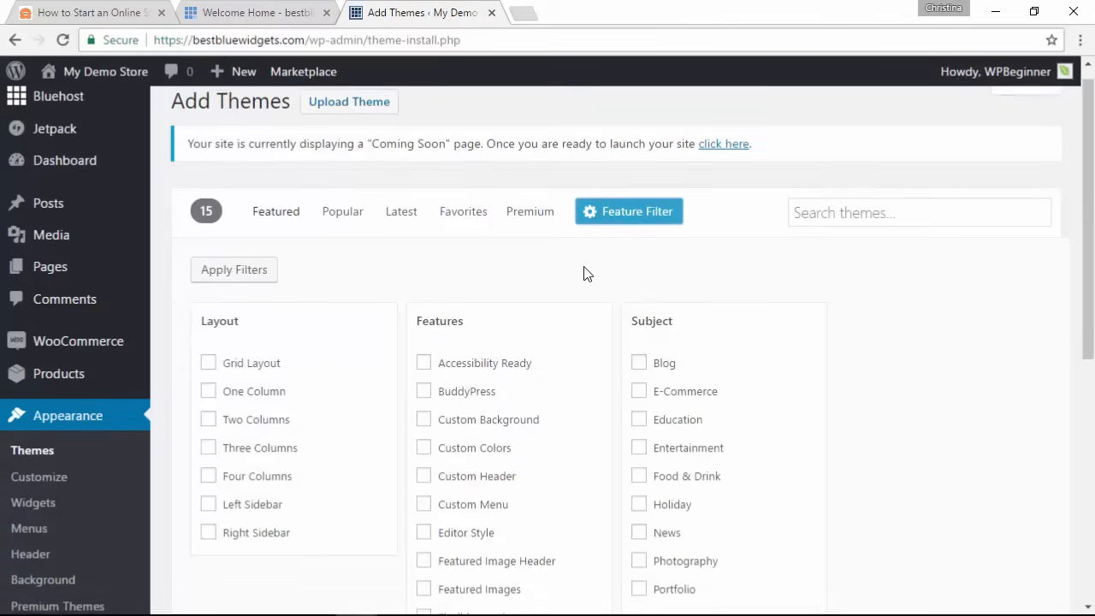
click(640, 387)
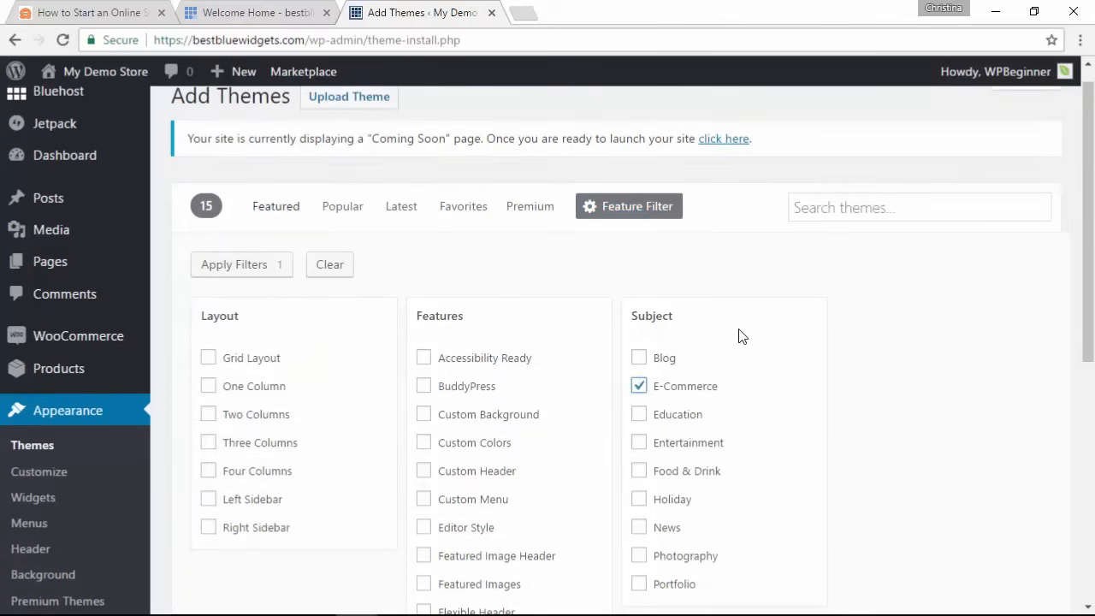
click(236, 266)
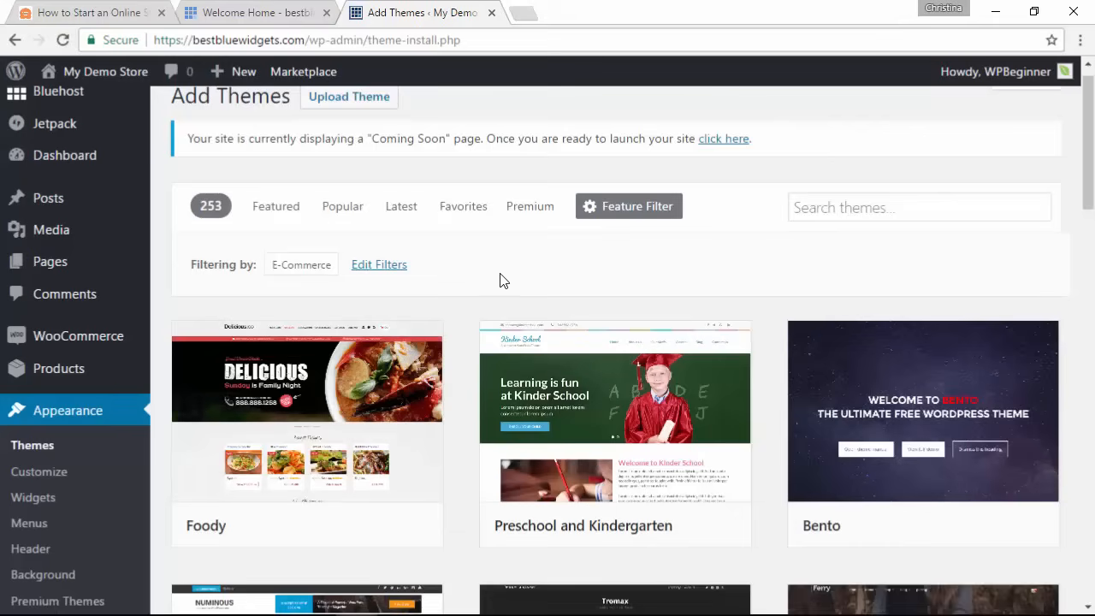
scroll(468, 280, down, 2)
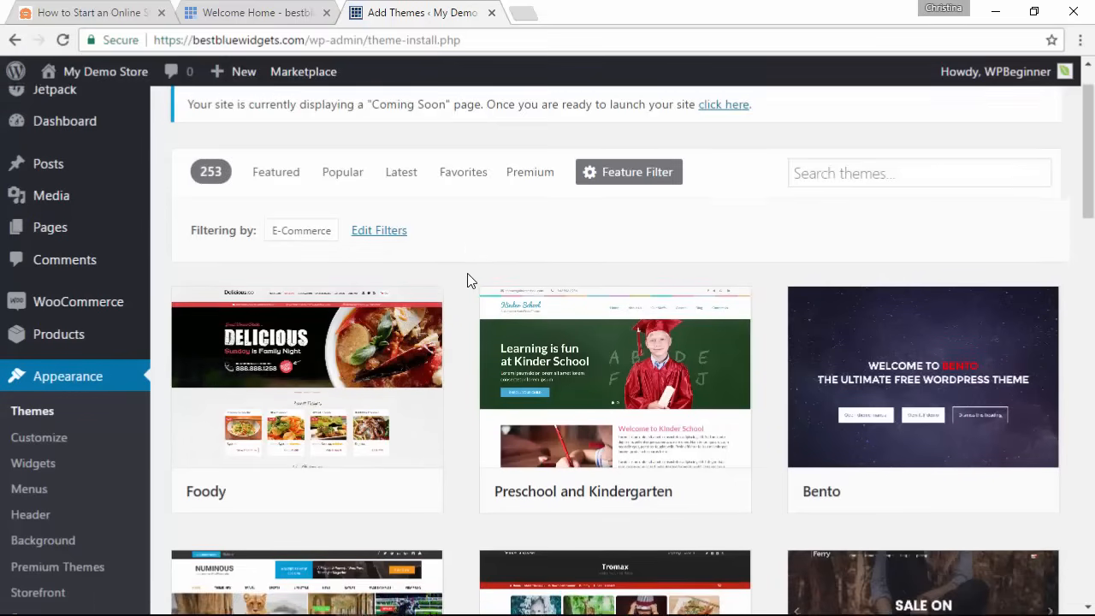
scroll(468, 278, down, 1)
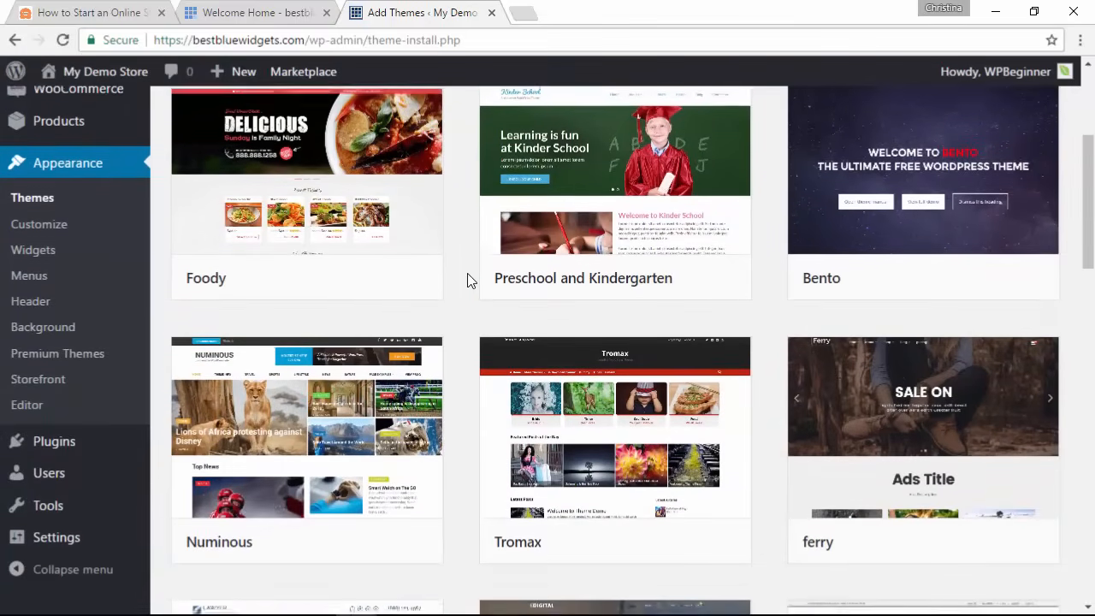
scroll(459, 271, up, 2)
scroll(457, 269, up, 1)
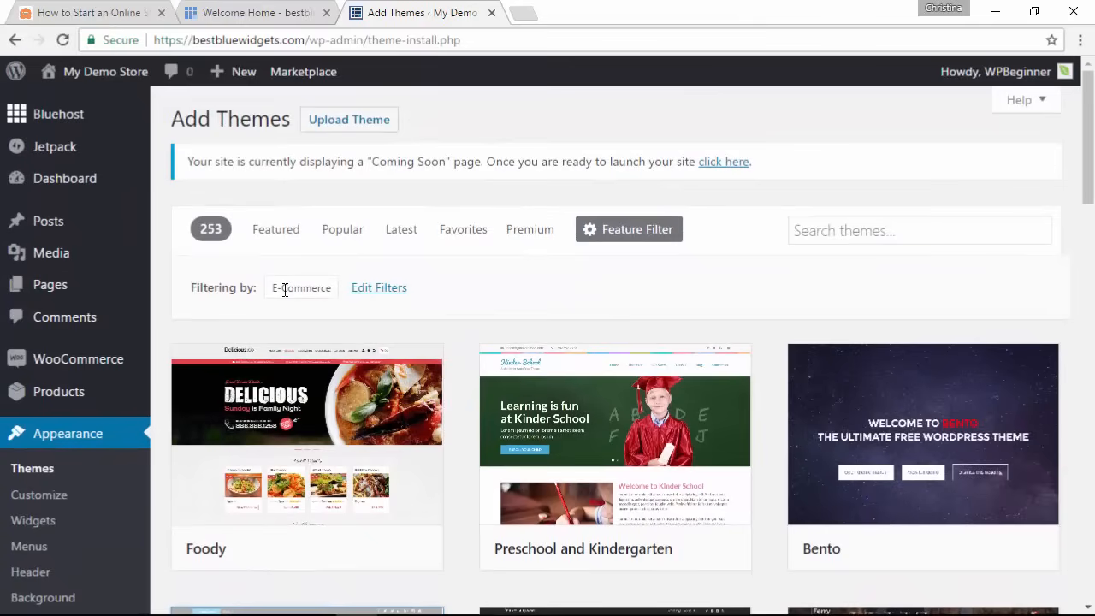
Step: Clear the filter, search themes for 'Woocommerce', and scroll down to Clean Commerce
click(404, 289)
click(332, 291)
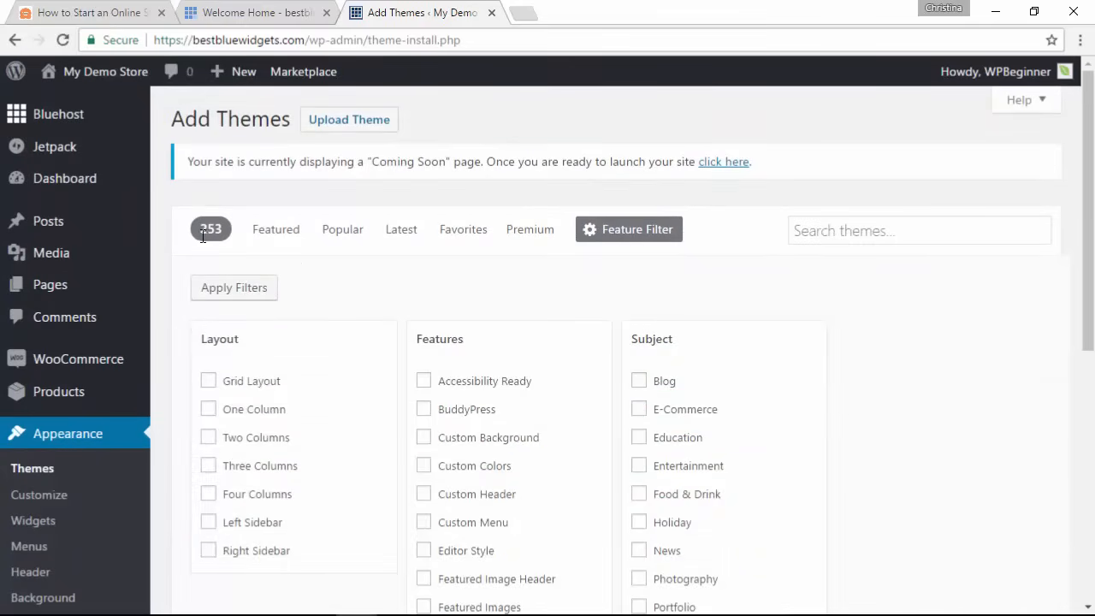
click(275, 231)
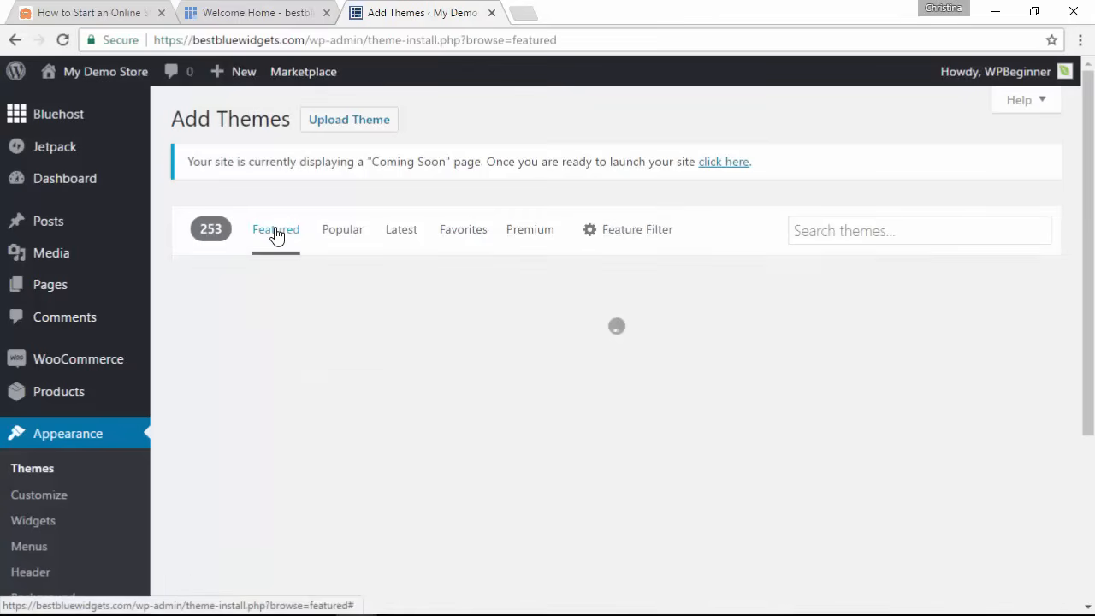
click(826, 233)
text(W)
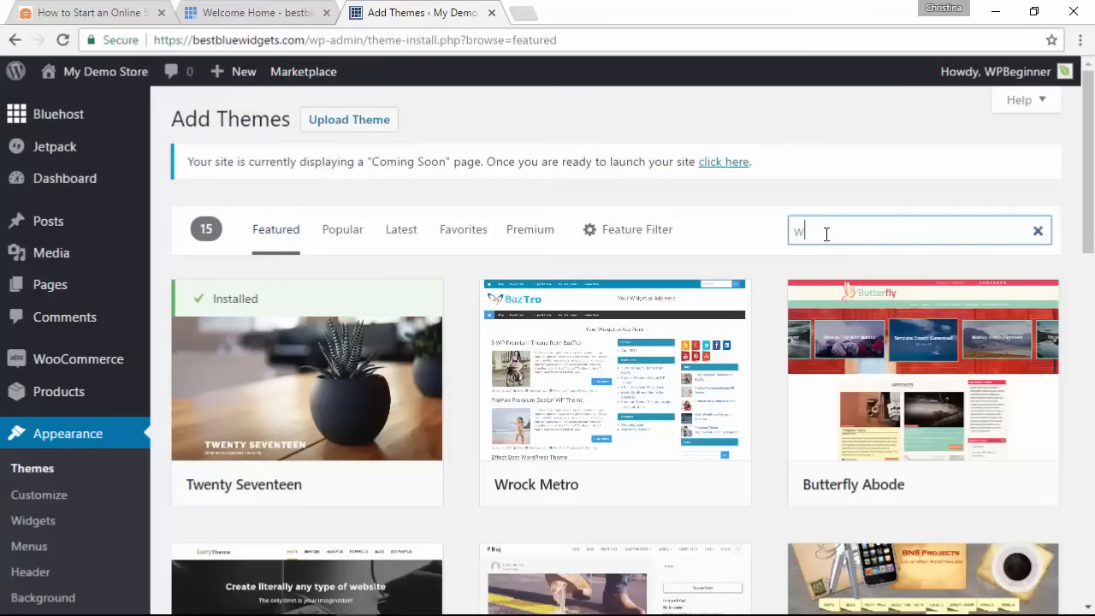
text(oocommerce)
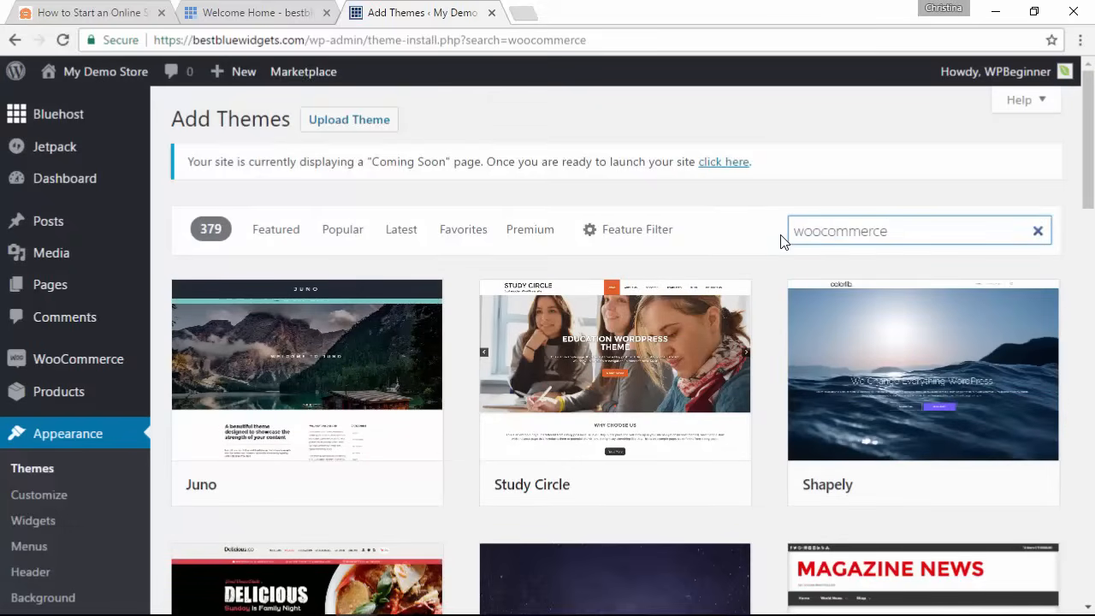
scroll(781, 242, down, 5)
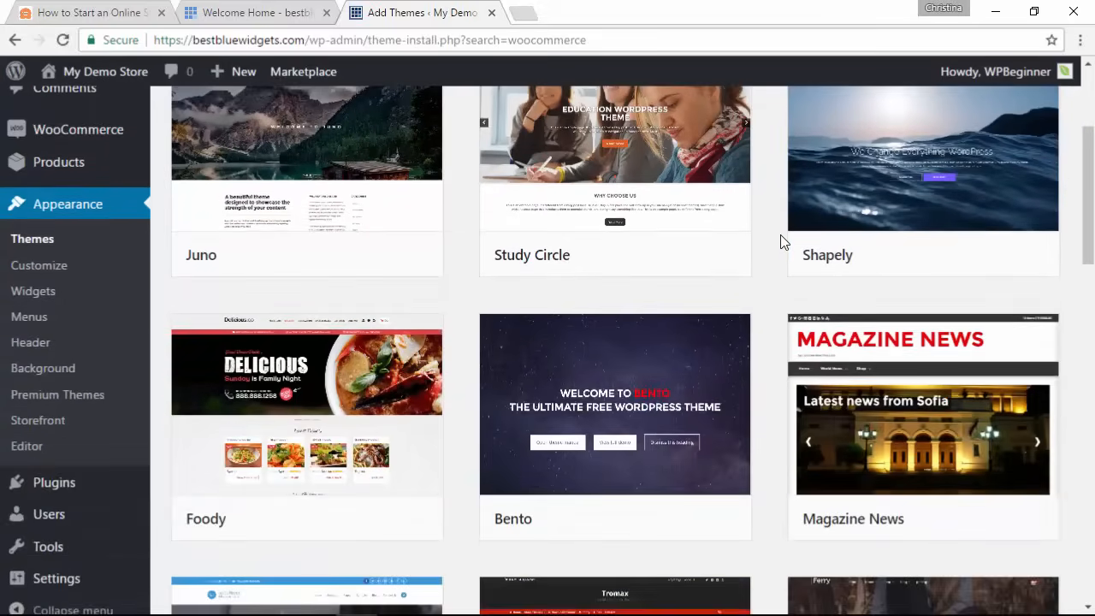
scroll(780, 242, down, 3)
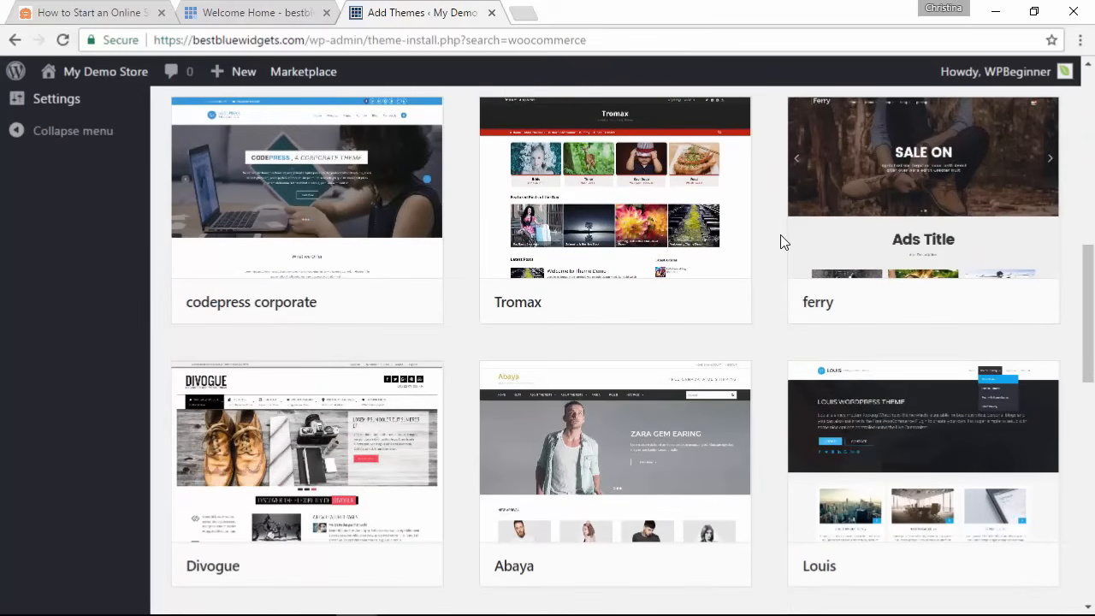
scroll(780, 235, down, 4)
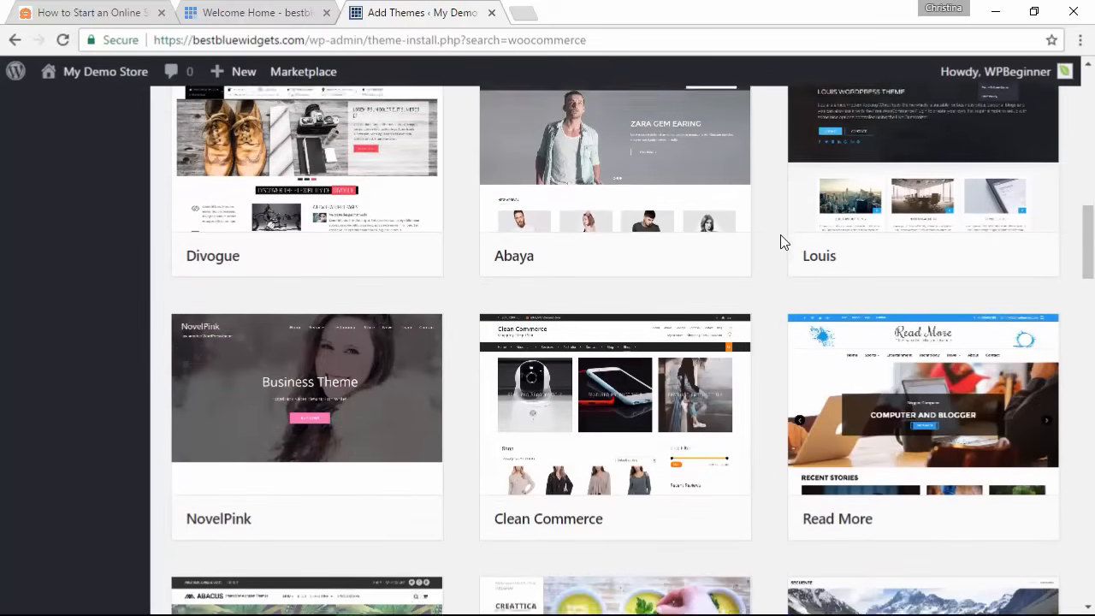
scroll(780, 235, down, 2)
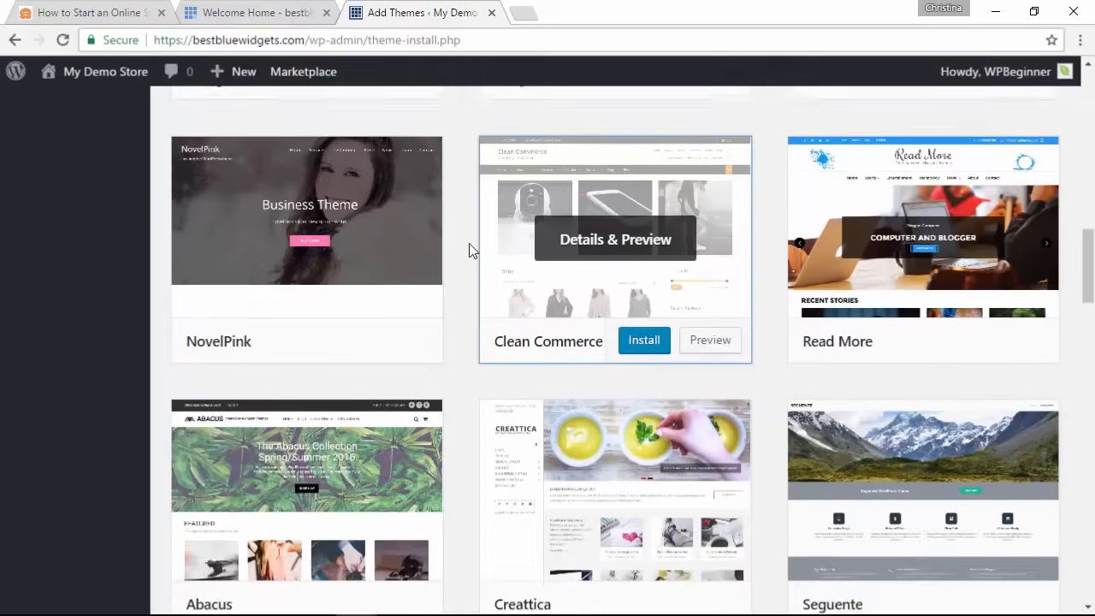
Step: Preview Clean Commerce, install it, and activate it in place of Storefront
click(610, 281)
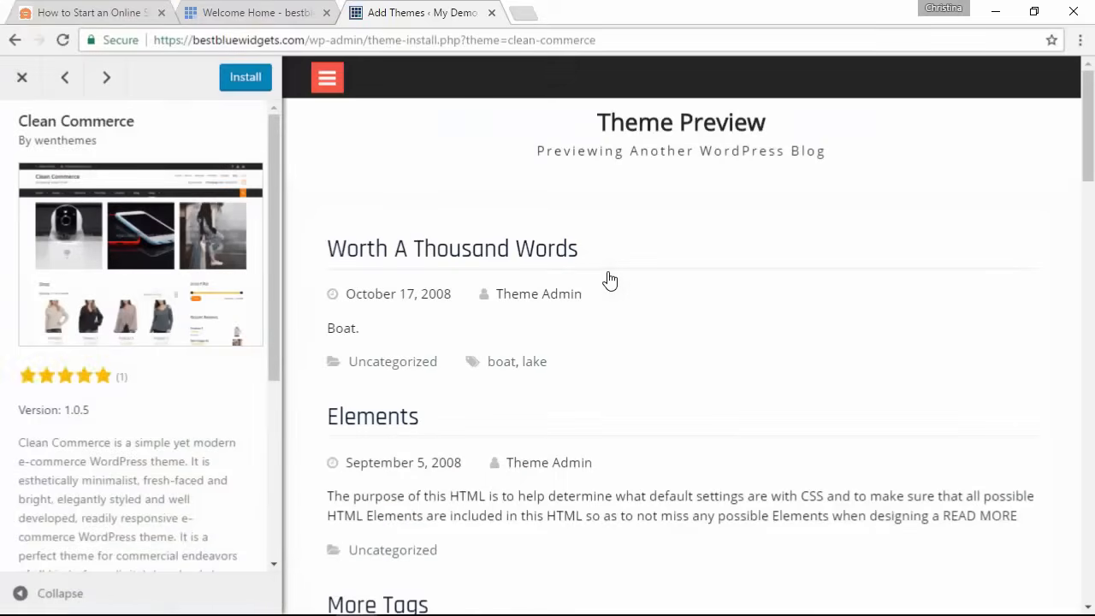
click(256, 89)
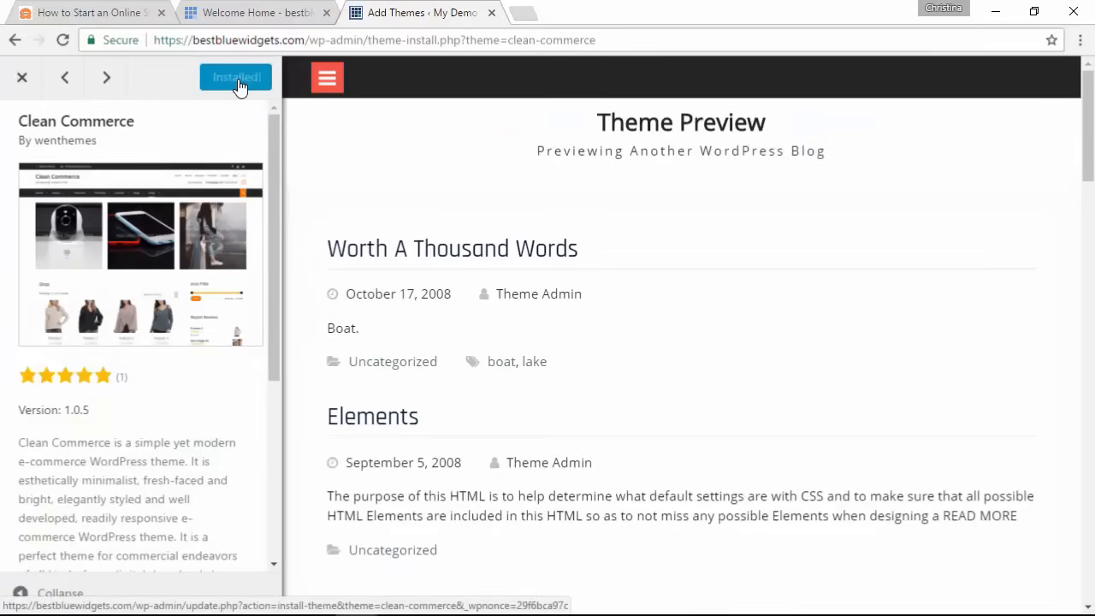
click(239, 83)
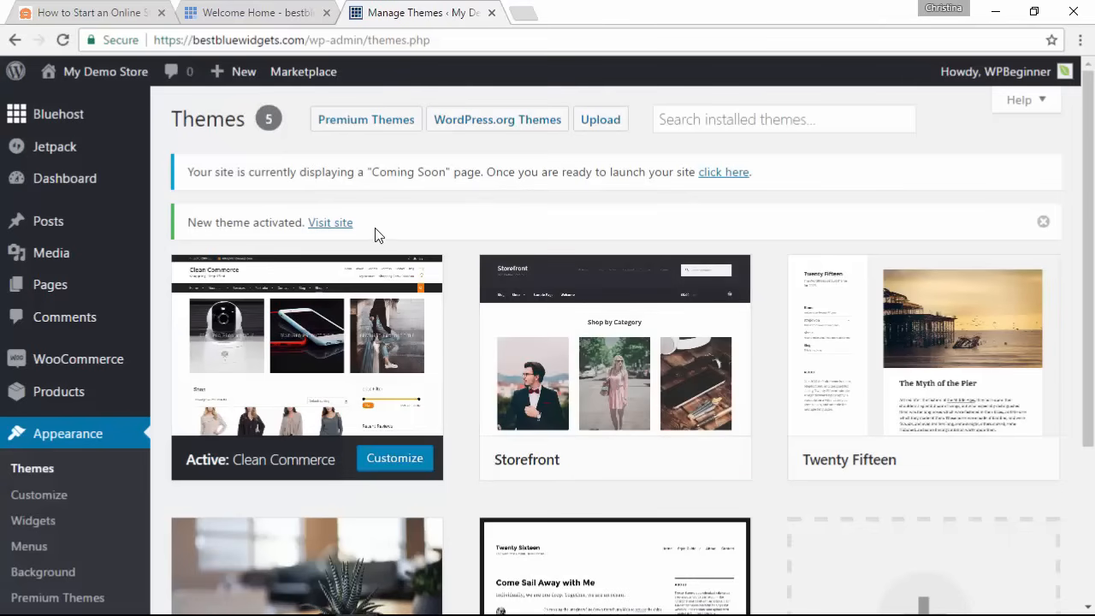
Step: Open the live site in a new tab and view its Shop page under Clean Commerce
click(325, 224)
right_click(324, 231)
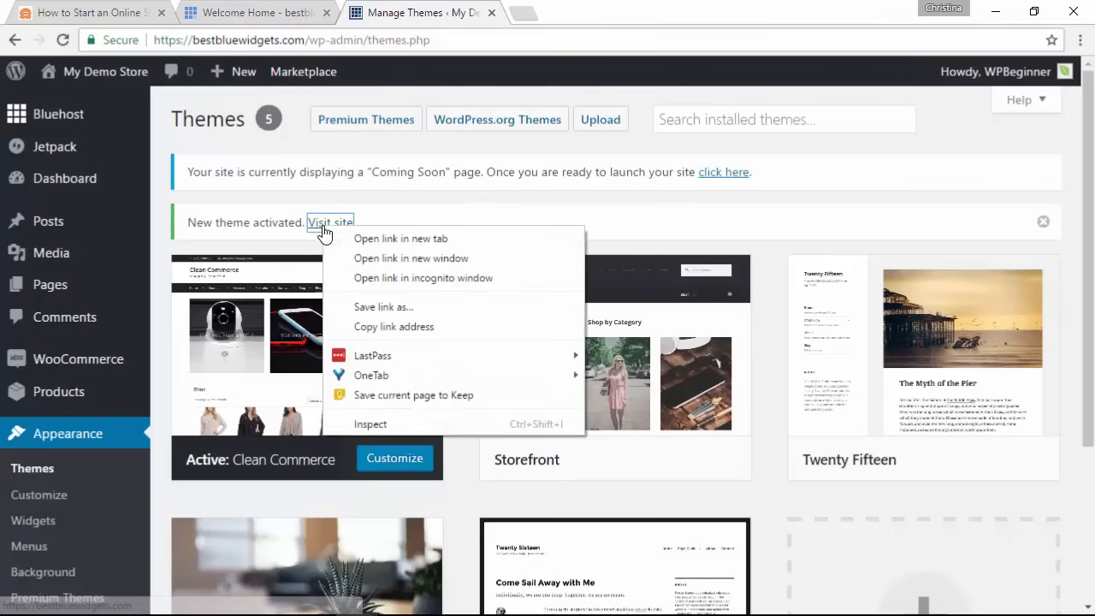
click(387, 237)
click(554, 12)
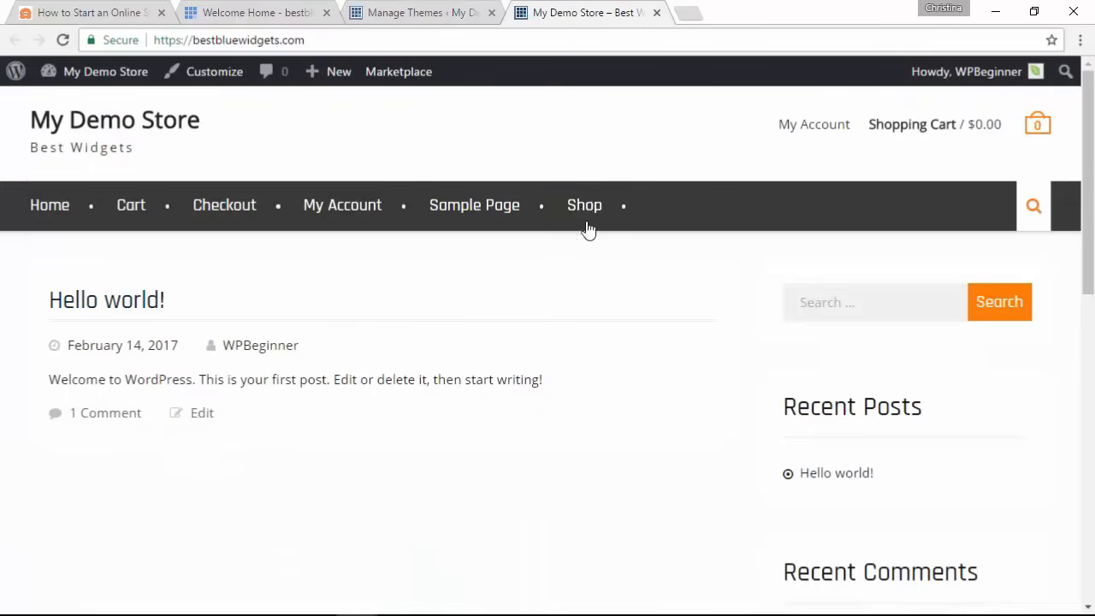
click(583, 207)
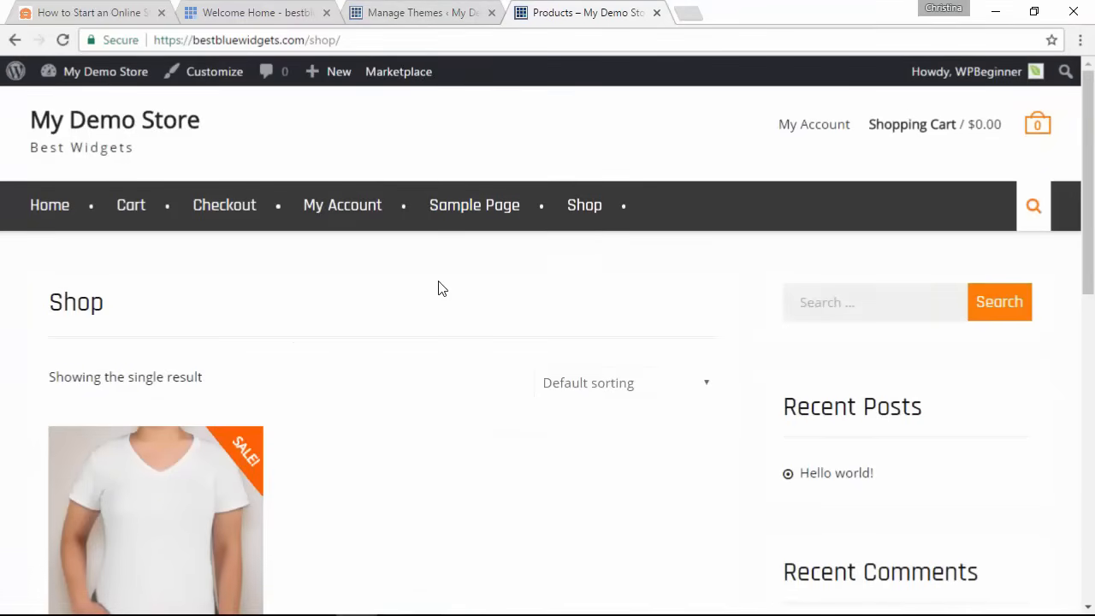
scroll(438, 288, down, 1)
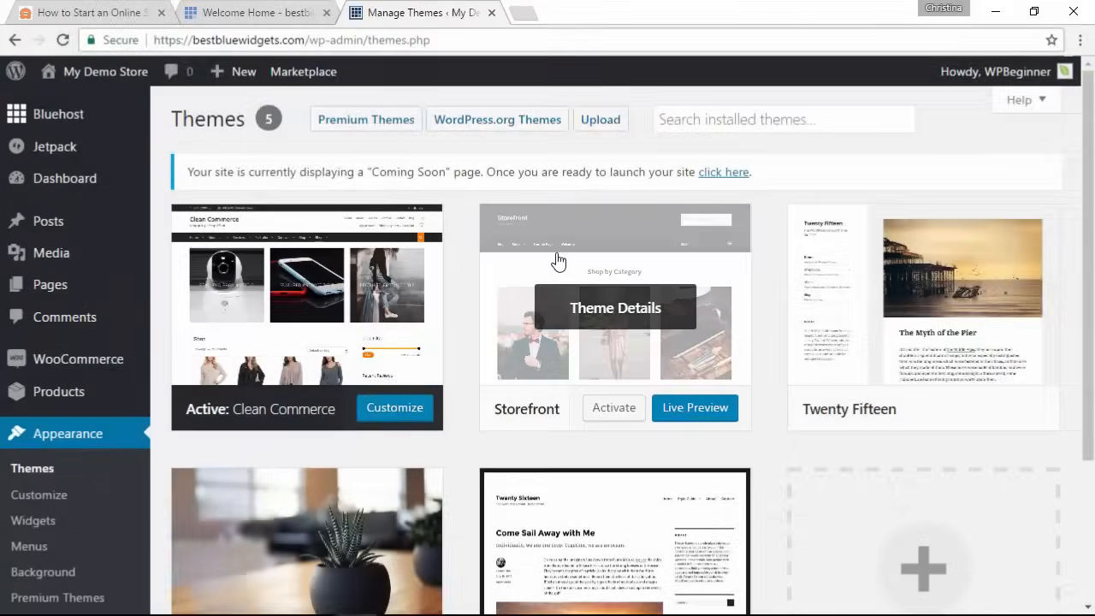
Step: Activate the Storefront theme and open it in the Customizer
click(614, 410)
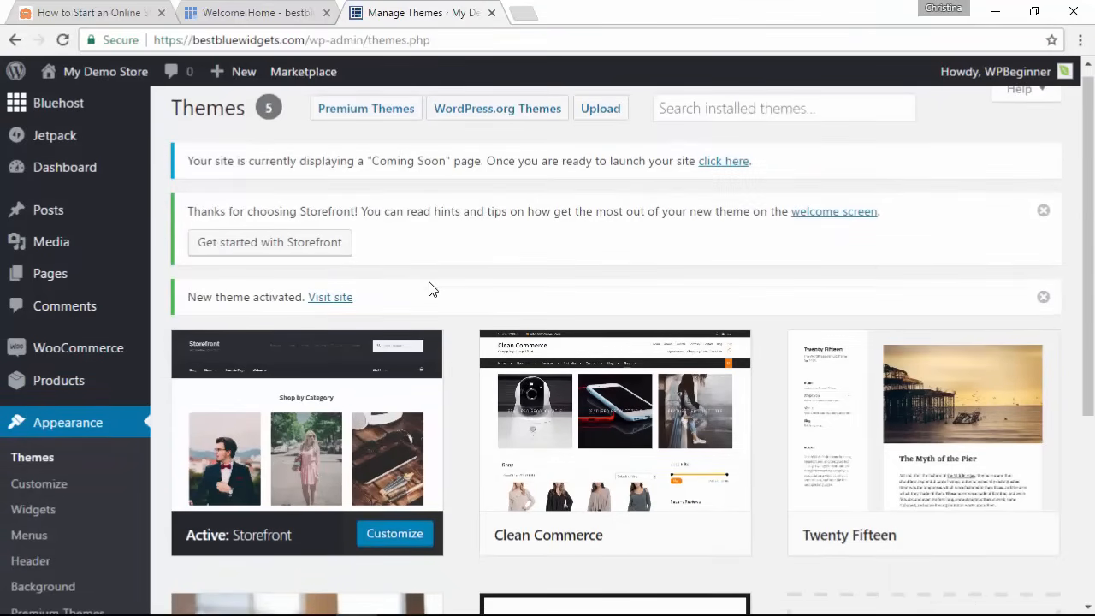
scroll(428, 288, down, 2)
click(402, 437)
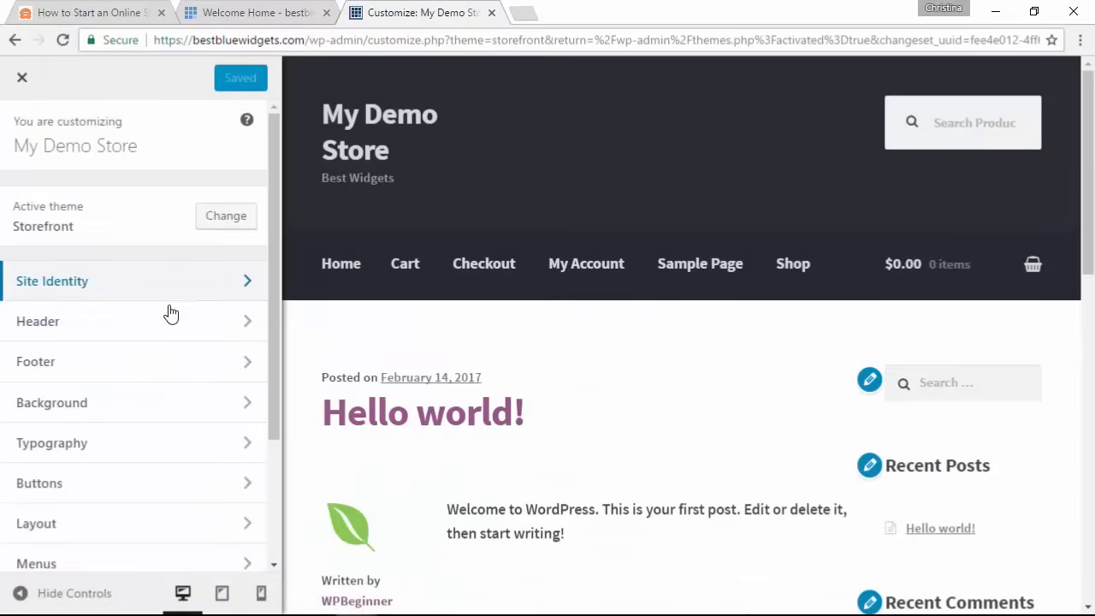
Step: In Site Identity, extend the tagline to 'Best Widgets for the World'
drag(273, 317, 274, 385)
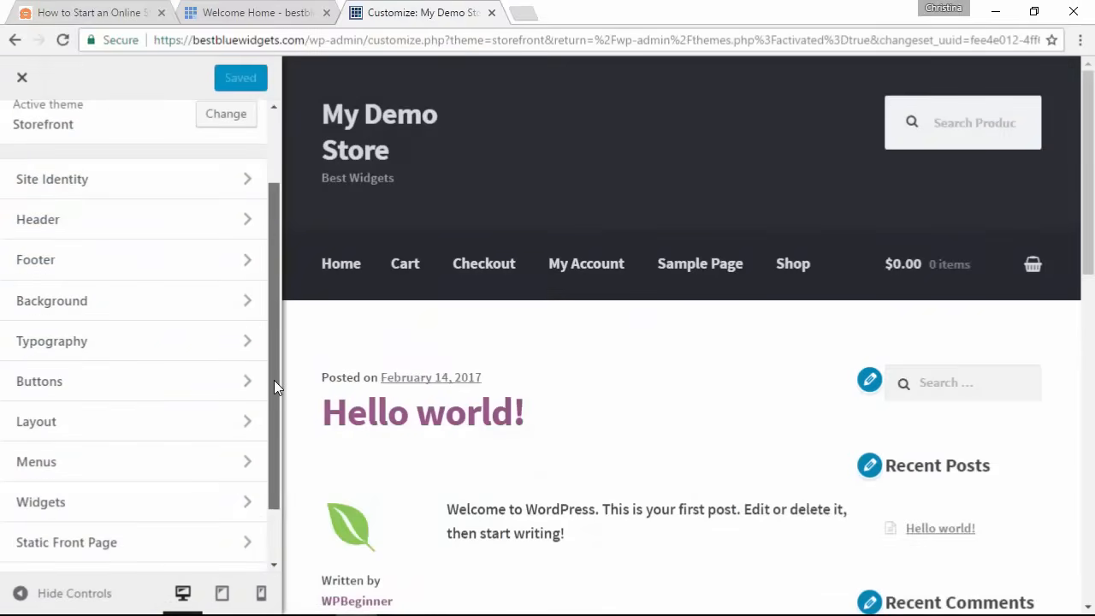
click(141, 184)
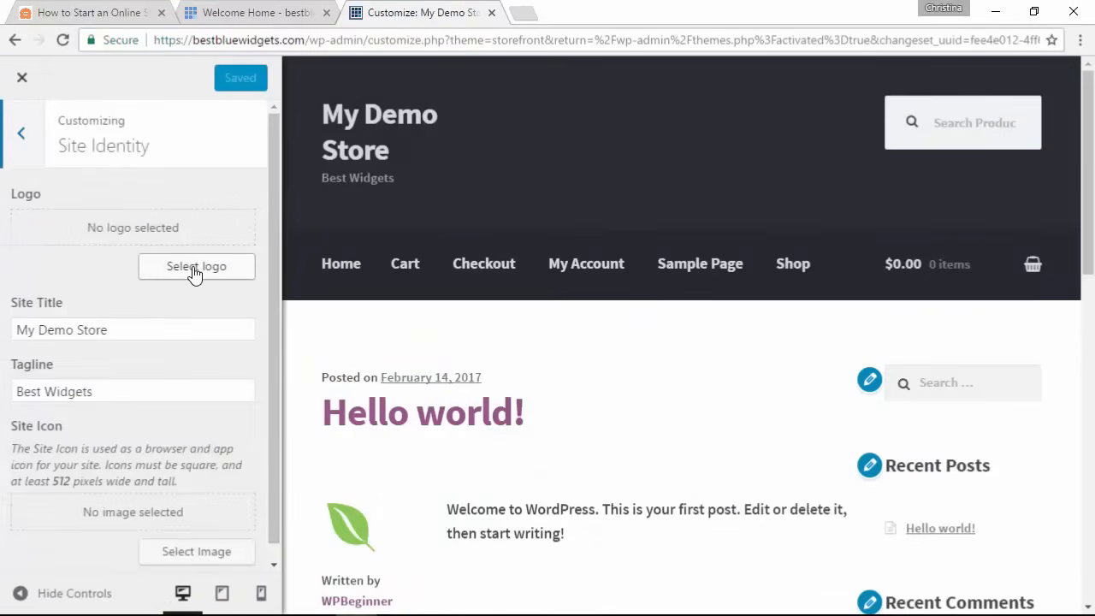
scroll(196, 271, down, 1)
click(123, 375)
text(for the World)
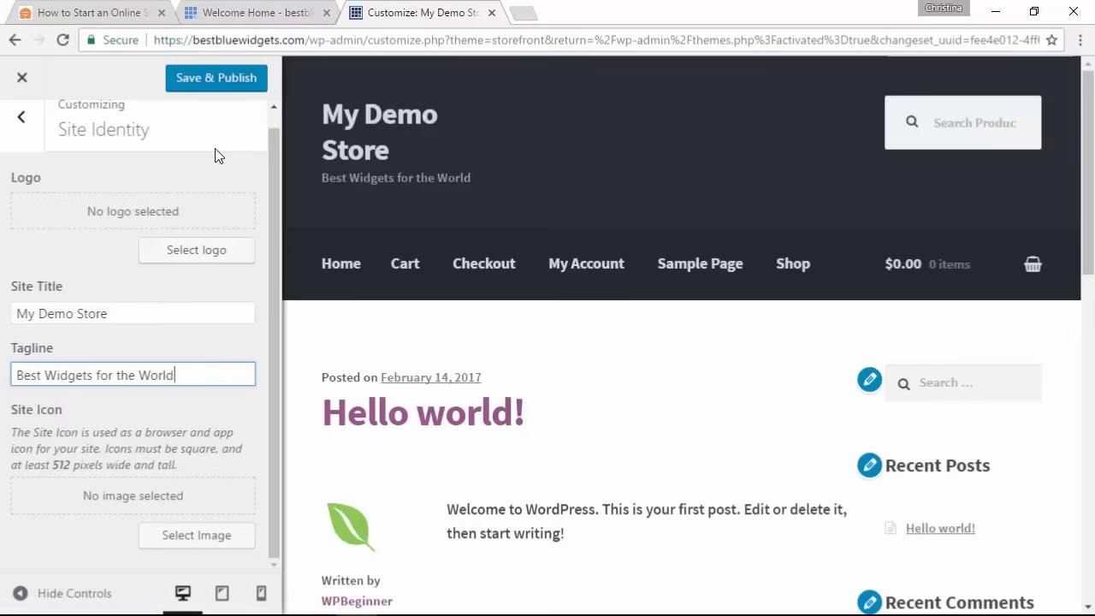
click(274, 203)
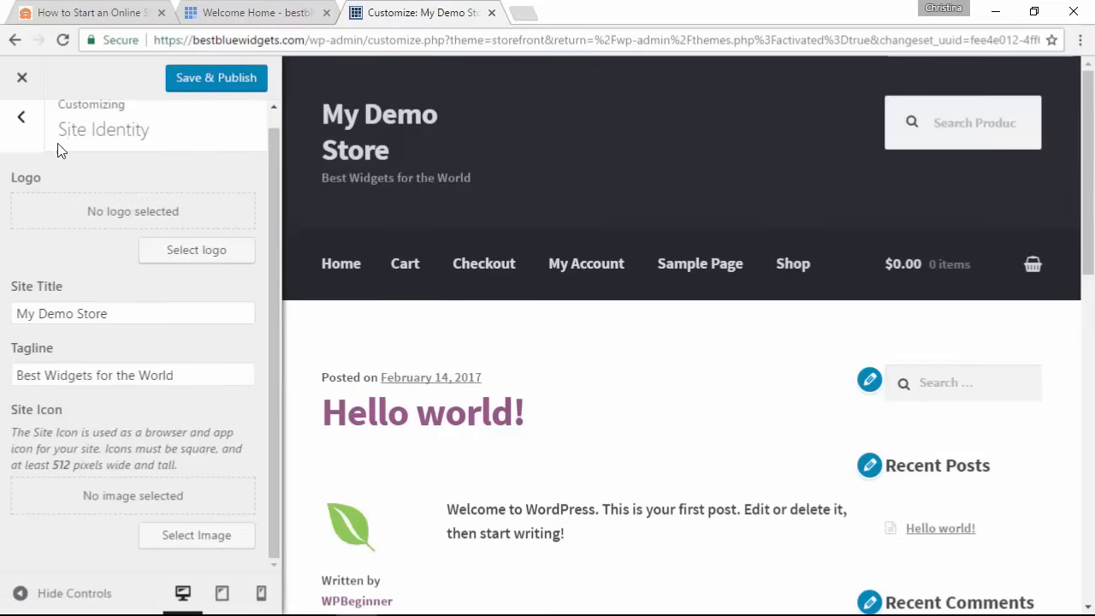
click(22, 119)
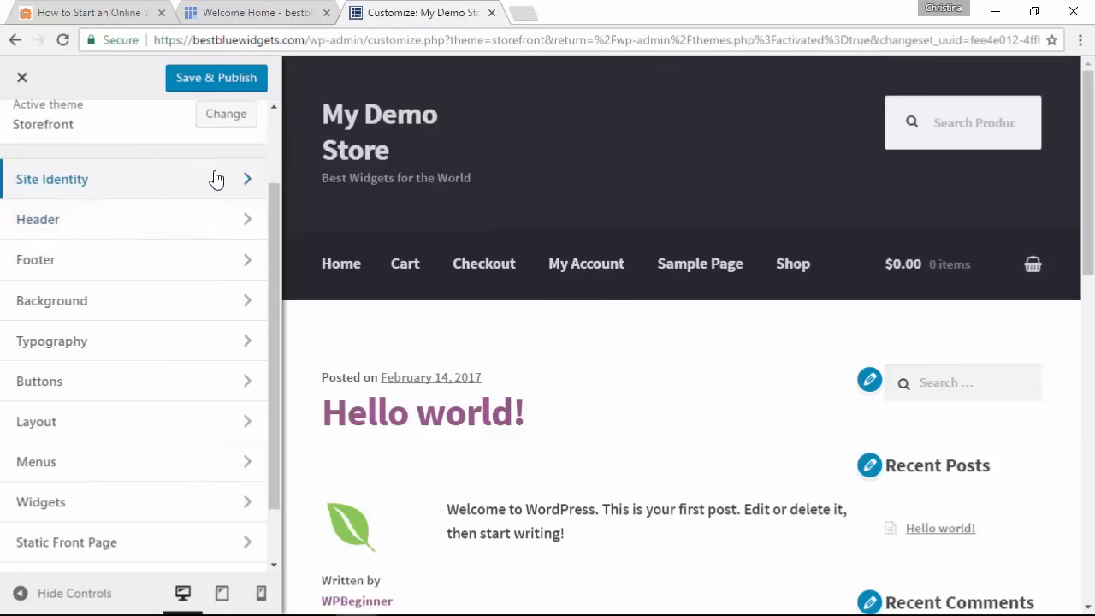
click(186, 229)
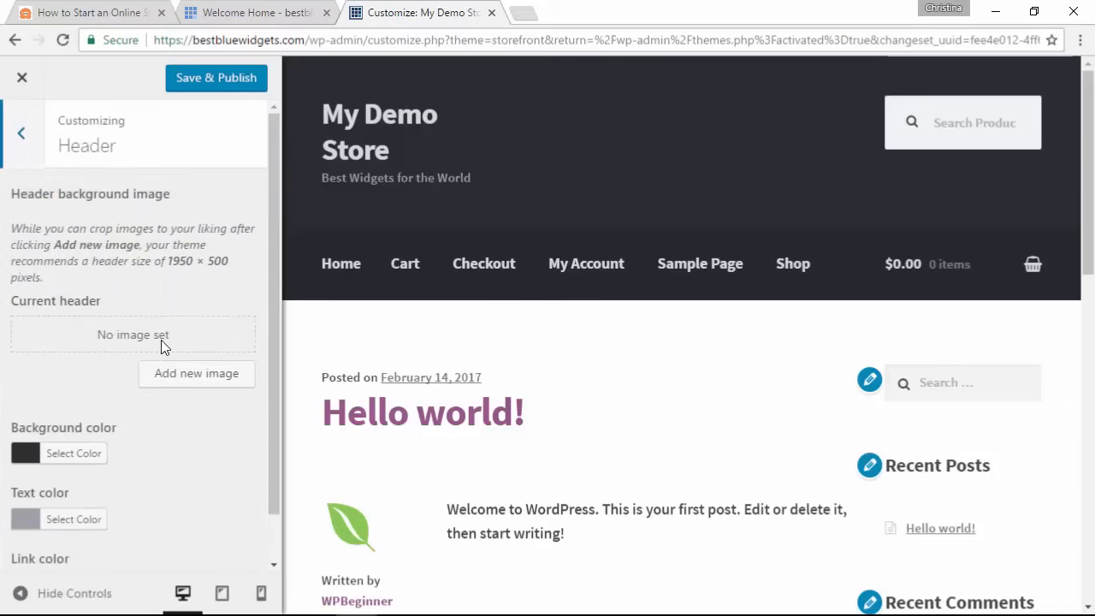
scroll(171, 385, down, 1)
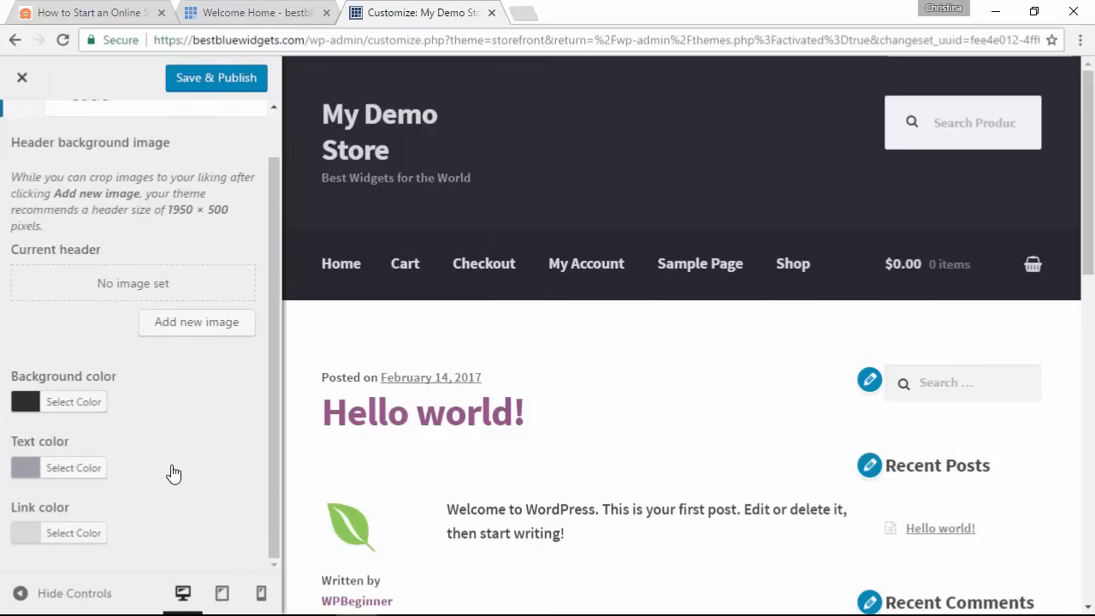
click(82, 401)
scroll(75, 418, down, 1)
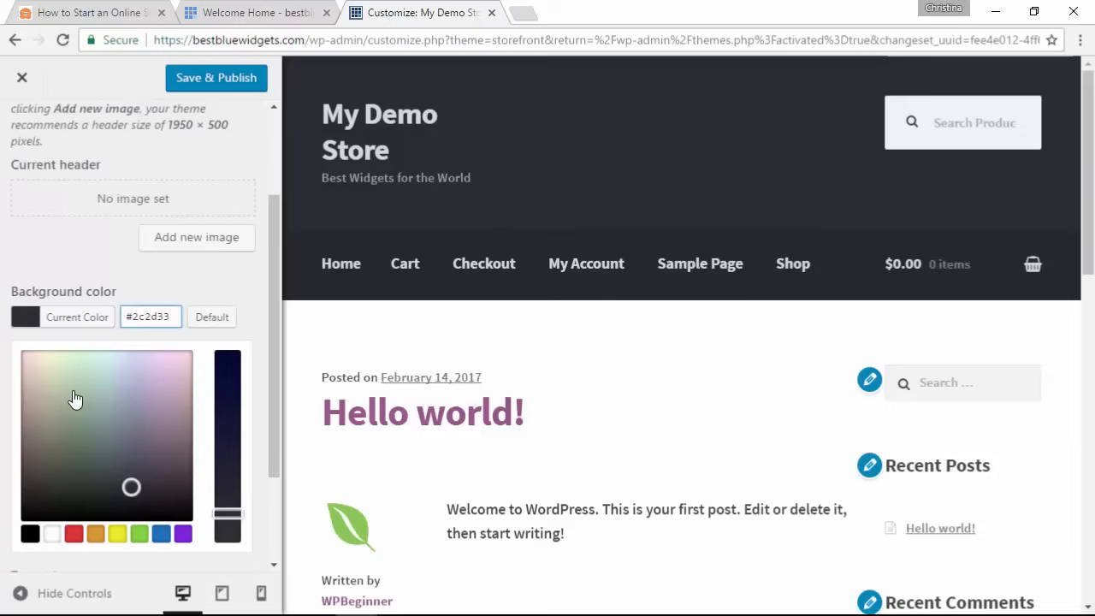
click(74, 393)
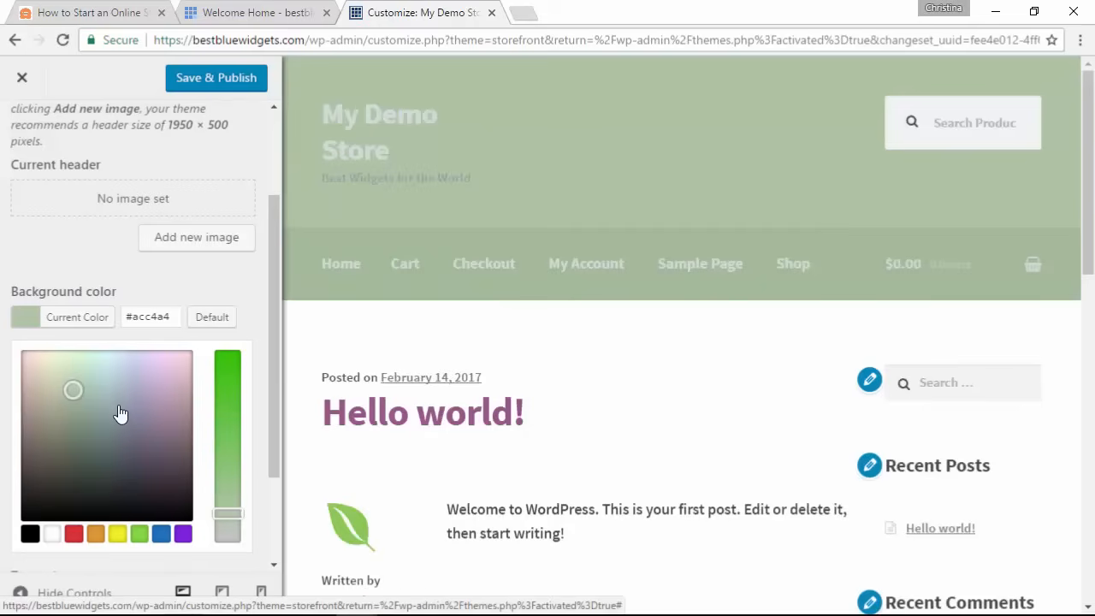
click(116, 411)
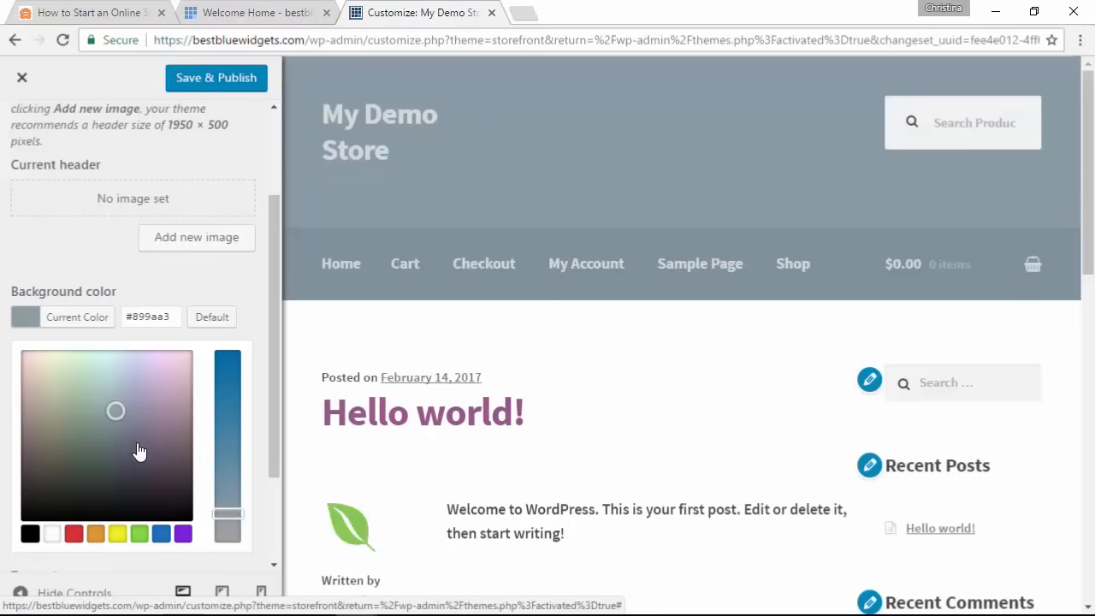
drag(228, 513, 225, 409)
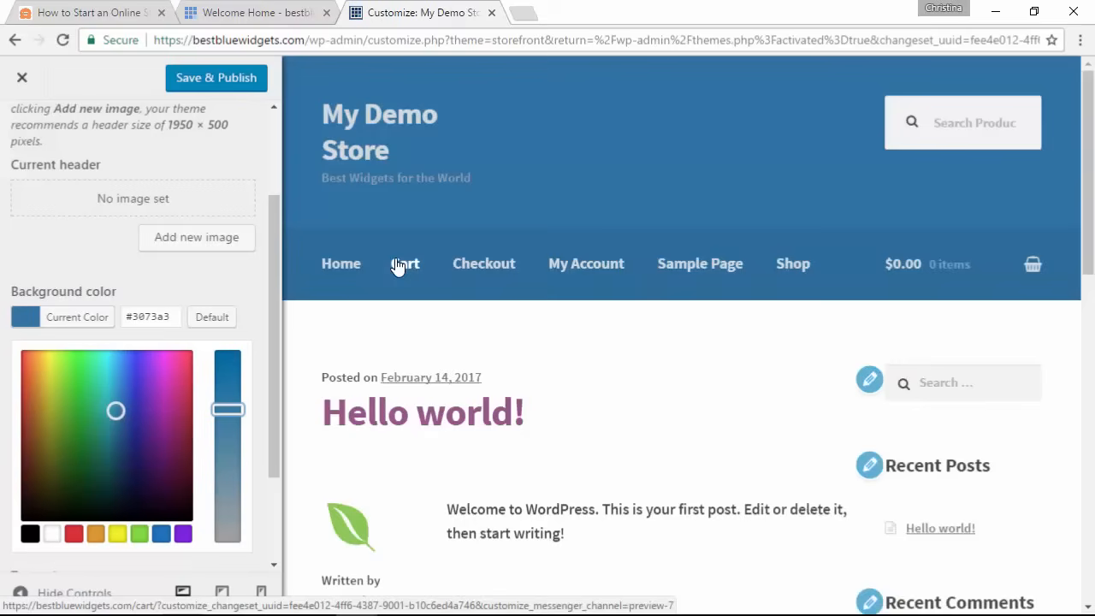
click(262, 290)
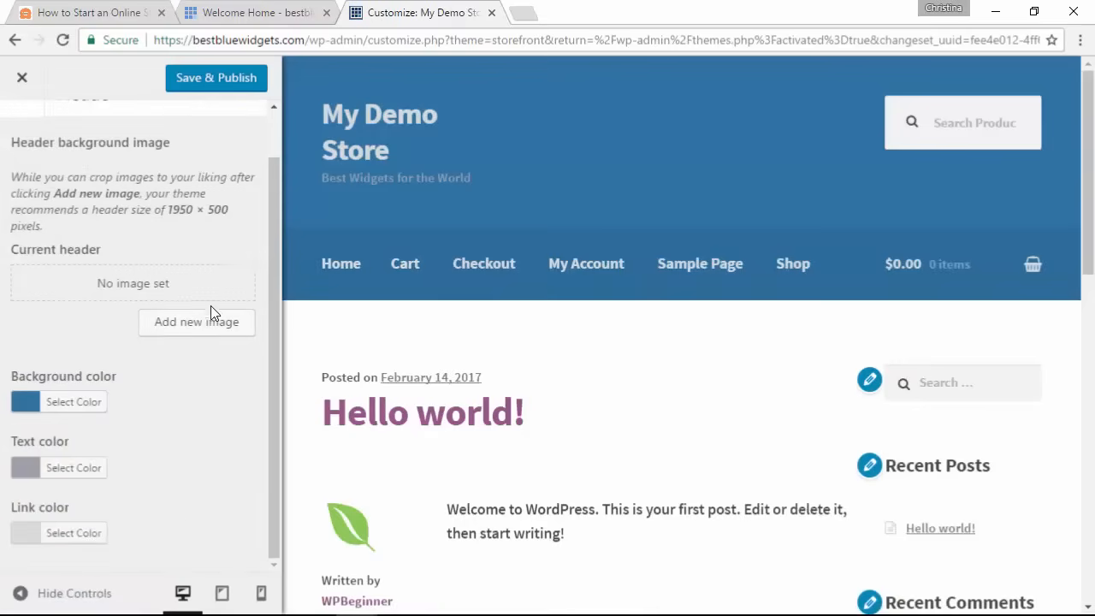
click(60, 403)
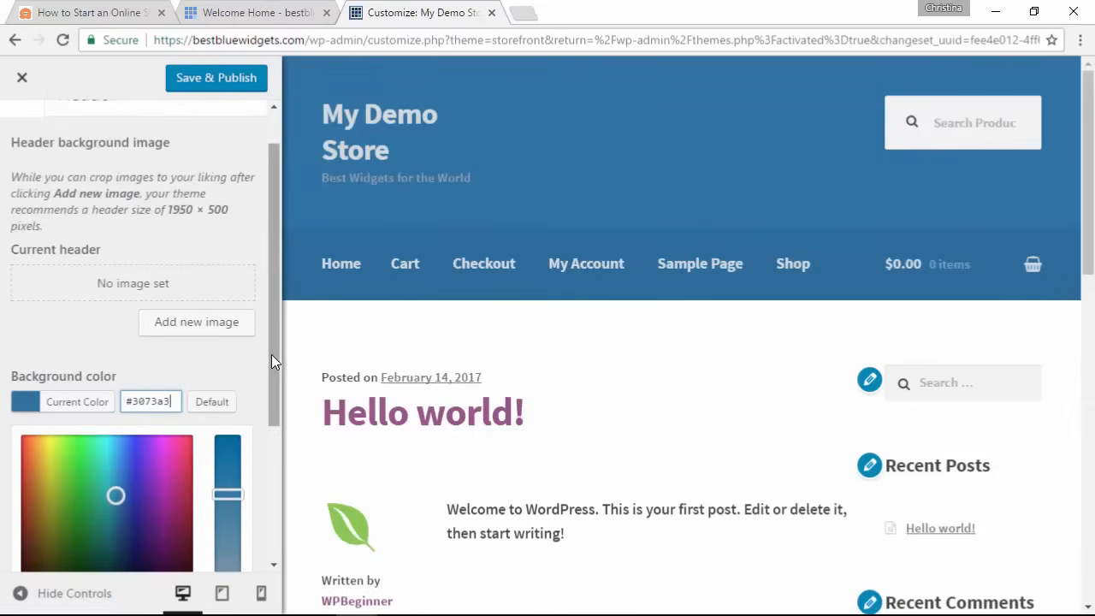
drag(271, 354, 284, 519)
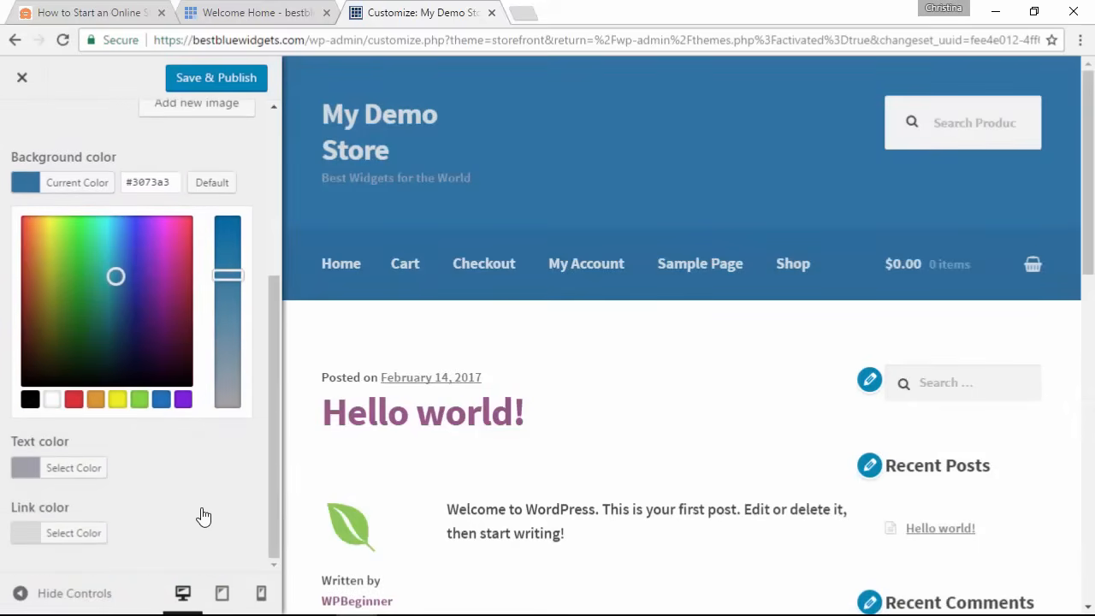
click(85, 468)
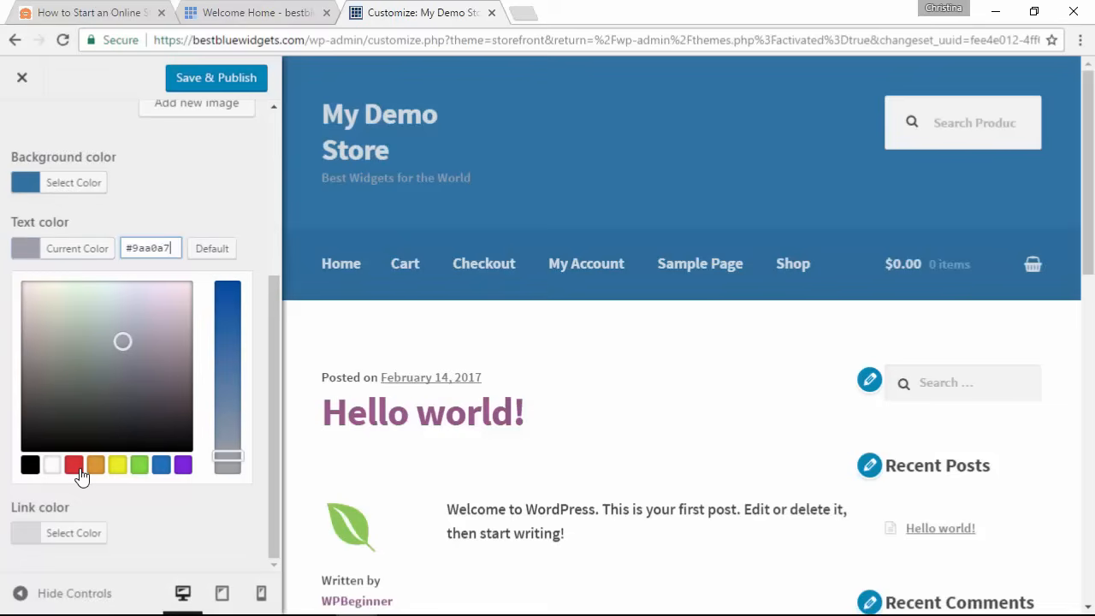
click(32, 469)
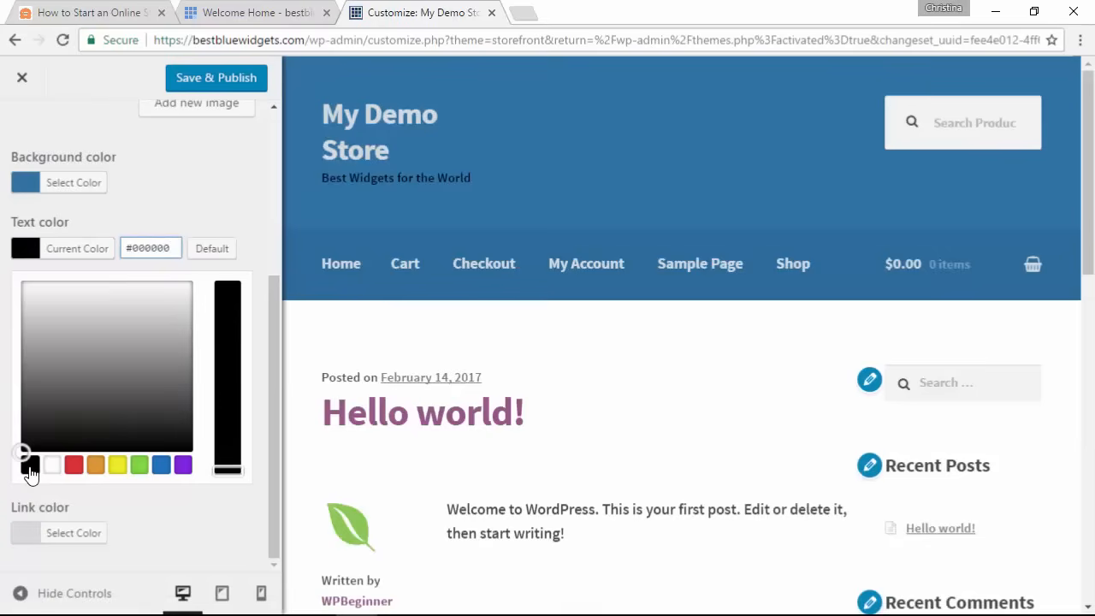
click(74, 533)
click(49, 506)
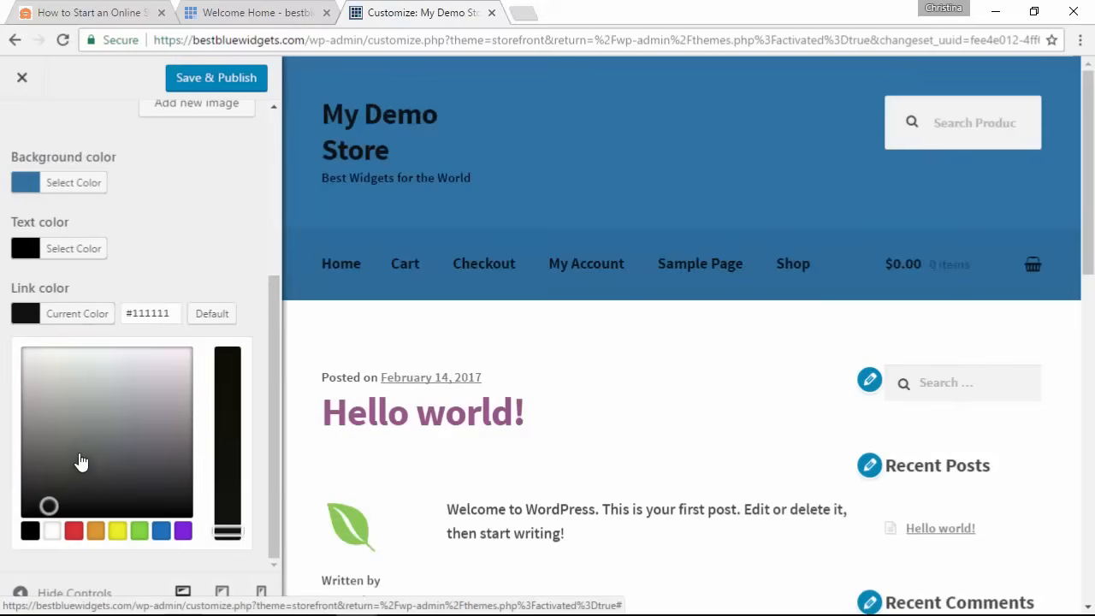
click(77, 453)
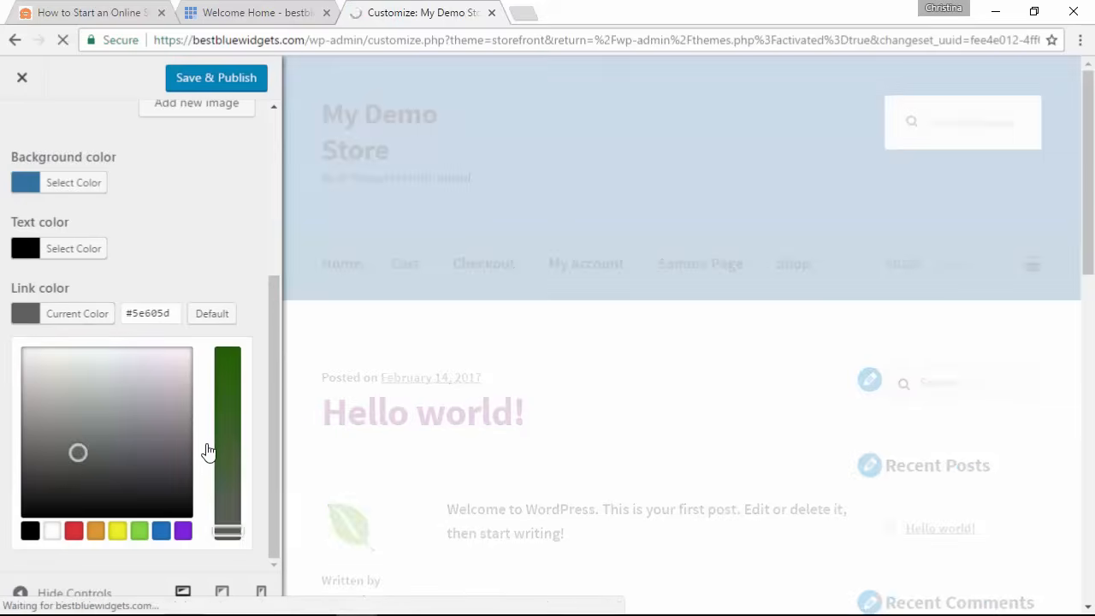
click(39, 499)
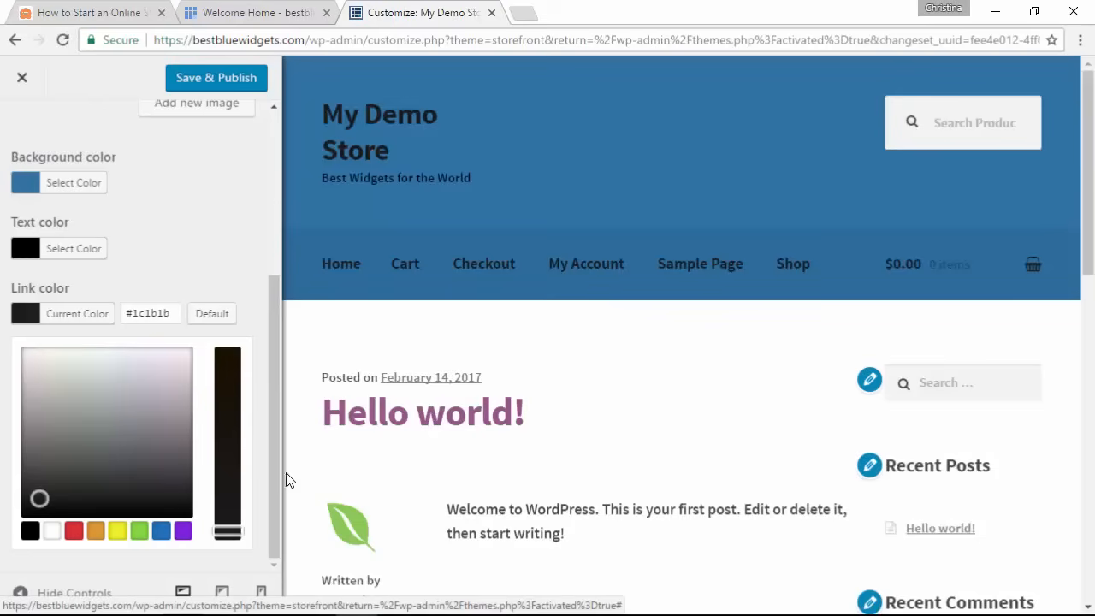
click(211, 313)
click(74, 248)
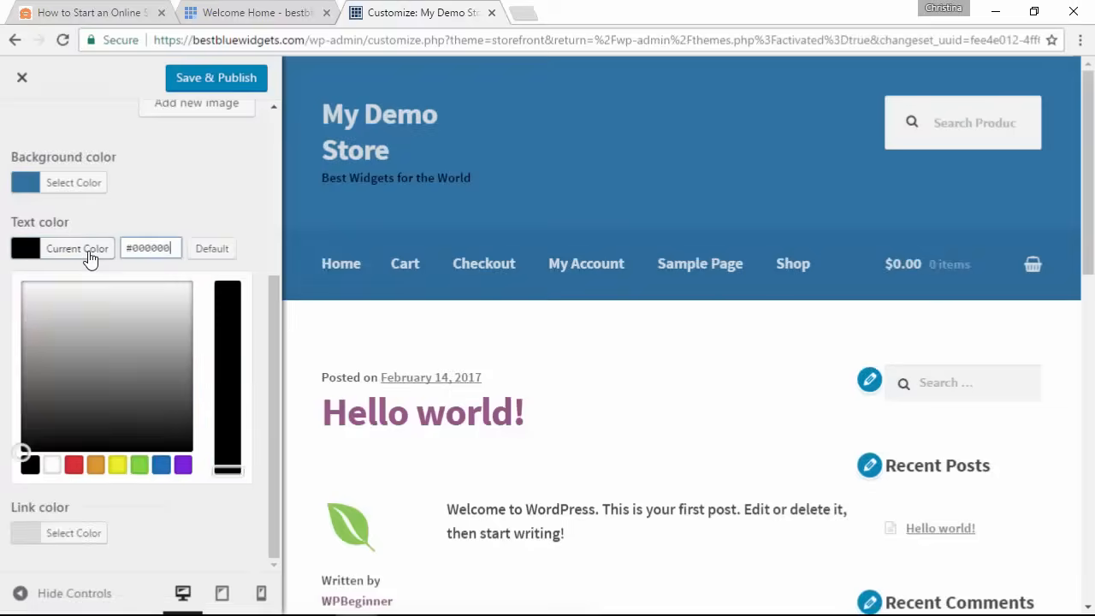
click(212, 248)
click(86, 188)
click(213, 183)
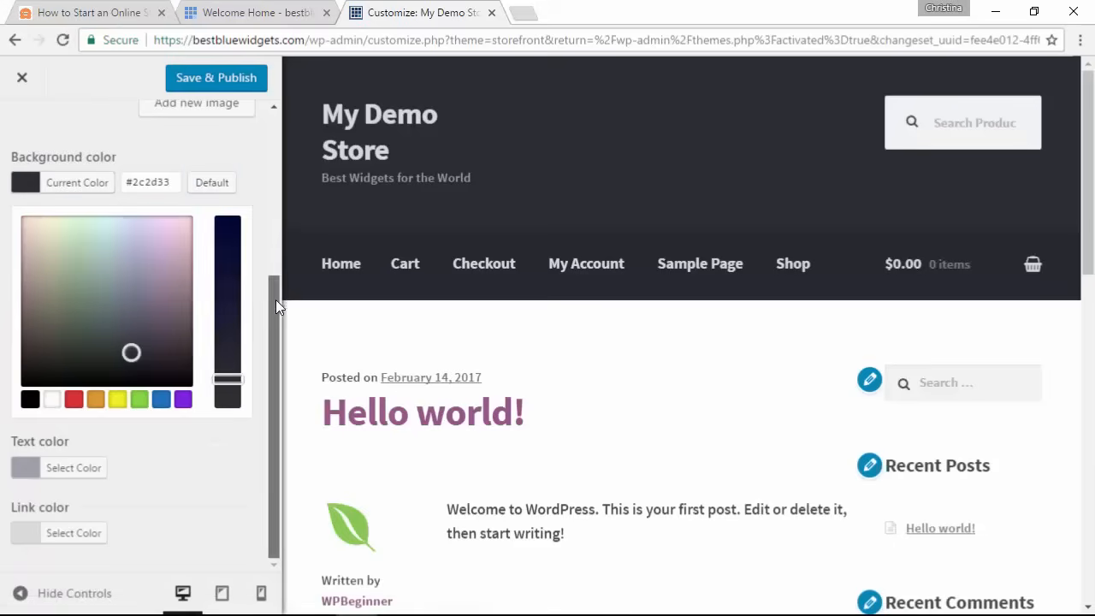
drag(270, 308, 269, 119)
Step: Review the Footer colour options, then open Background and the Typography colour settings
click(22, 133)
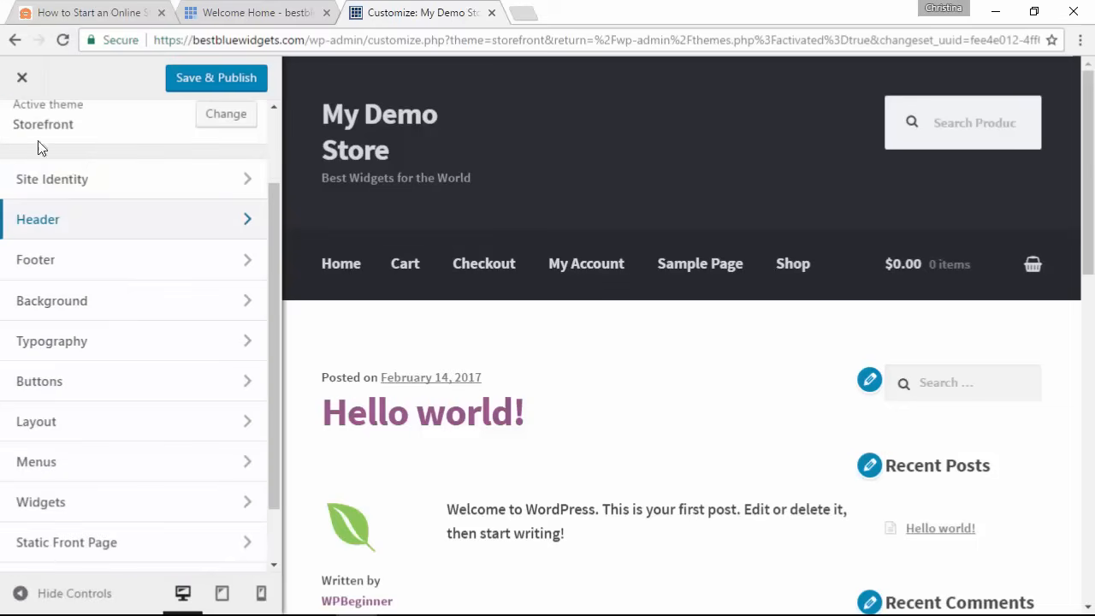
click(169, 273)
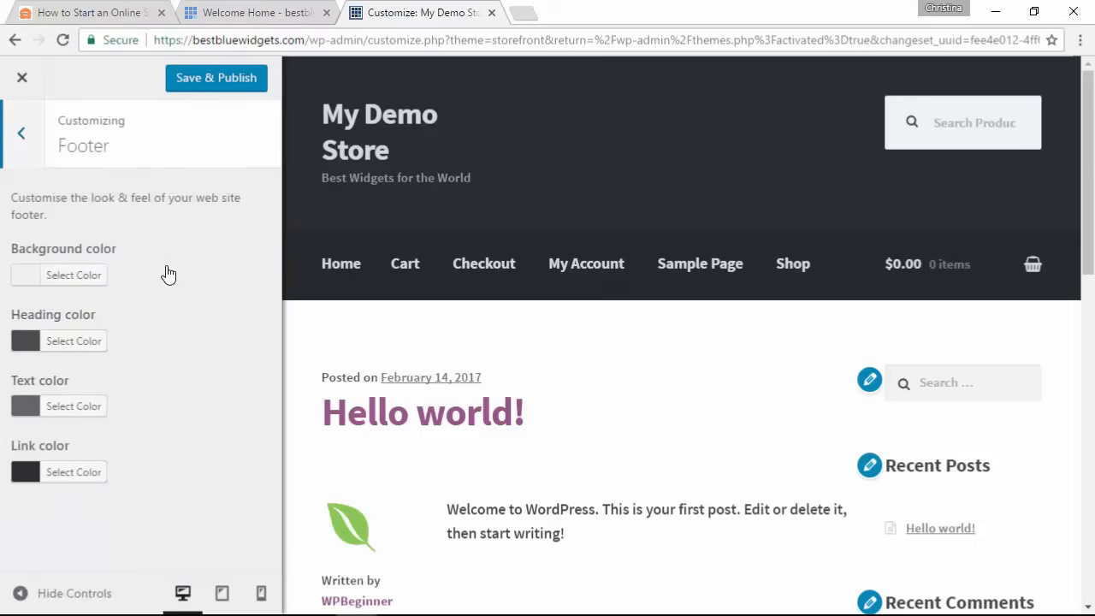
scroll(416, 310, down, 5)
scroll(417, 310, down, 5)
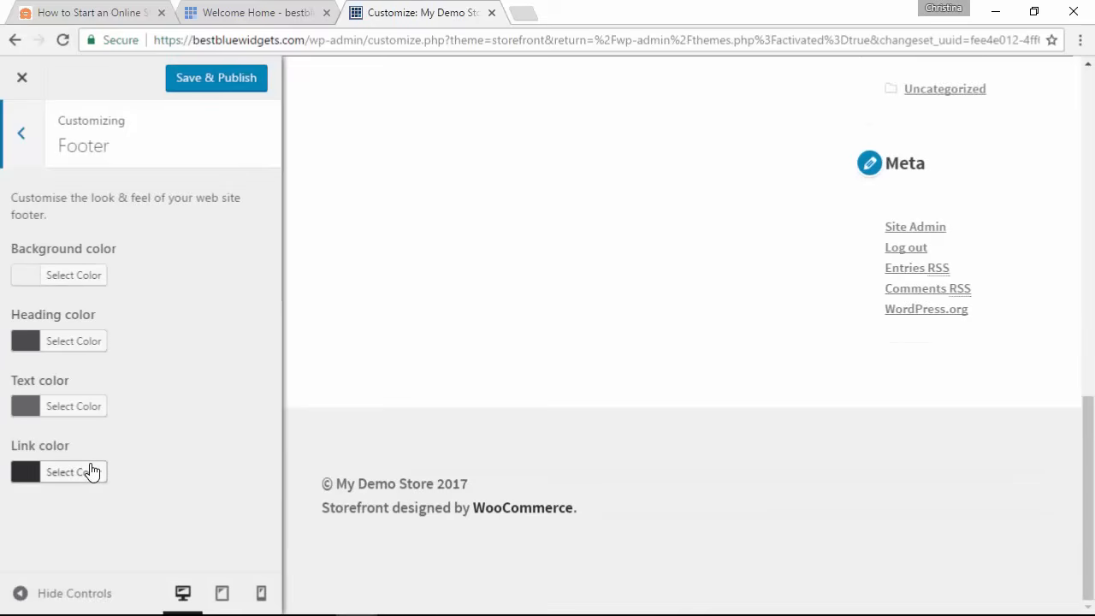
click(28, 140)
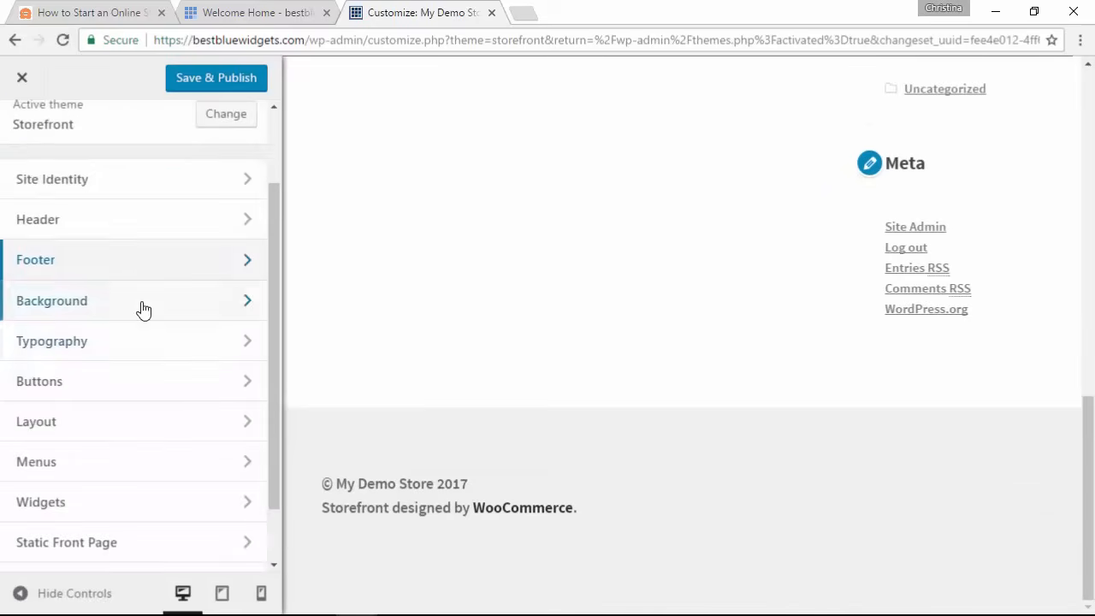
click(133, 302)
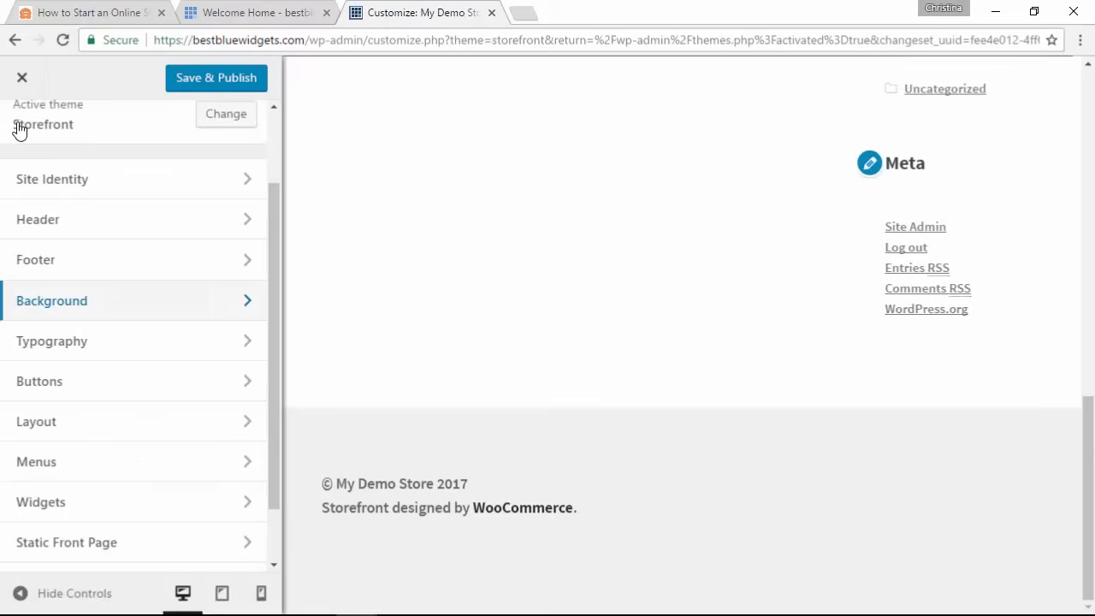
click(142, 344)
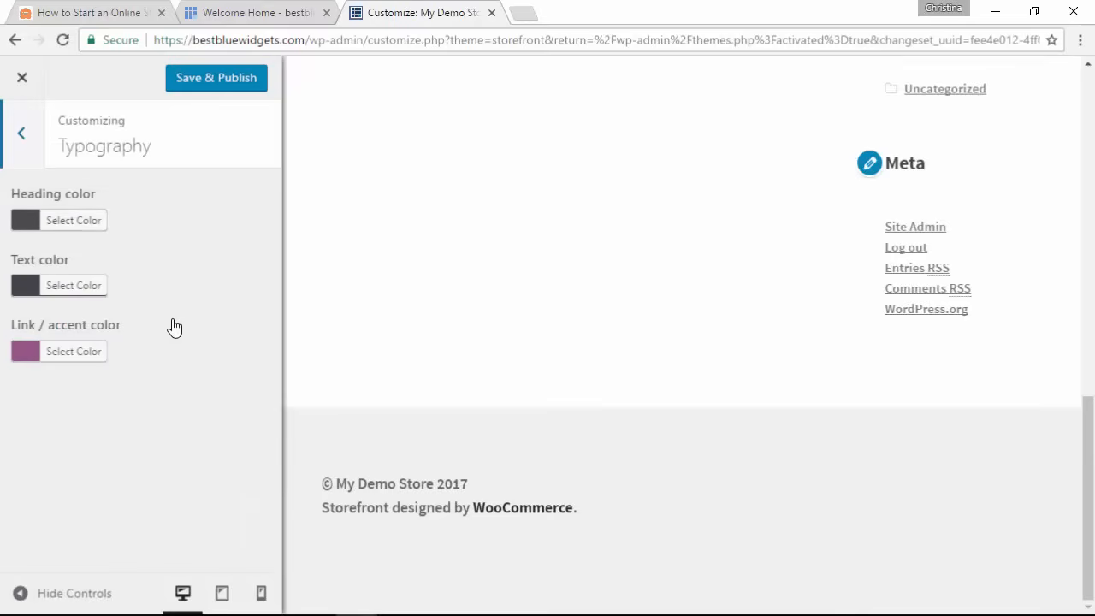
Step: Open the Buttons colour settings and load the Shop page in the preview
click(21, 138)
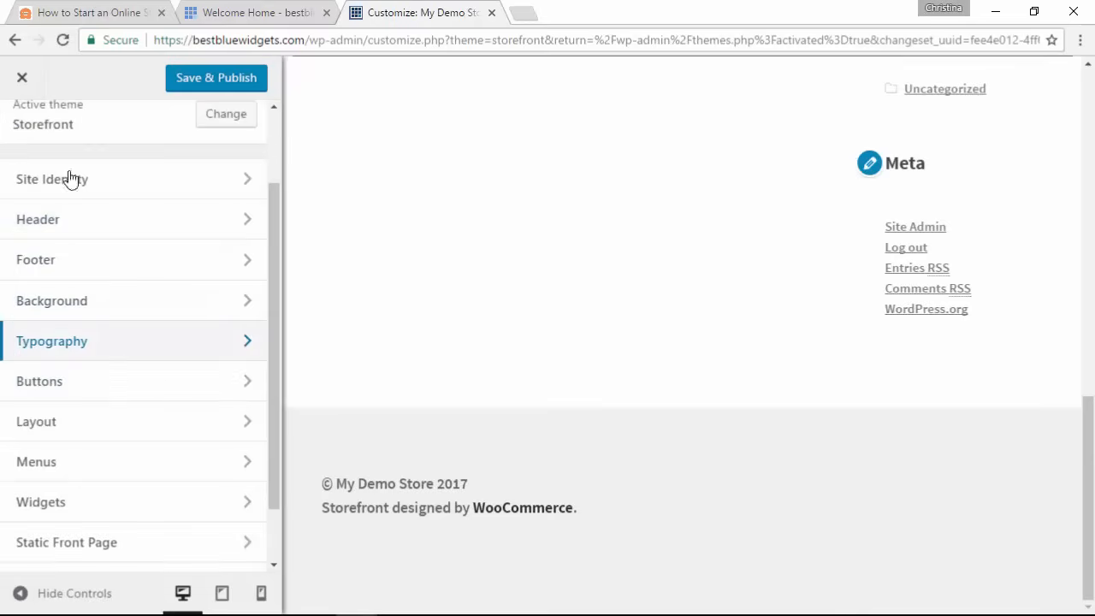
click(97, 386)
scroll(440, 425, up, 15)
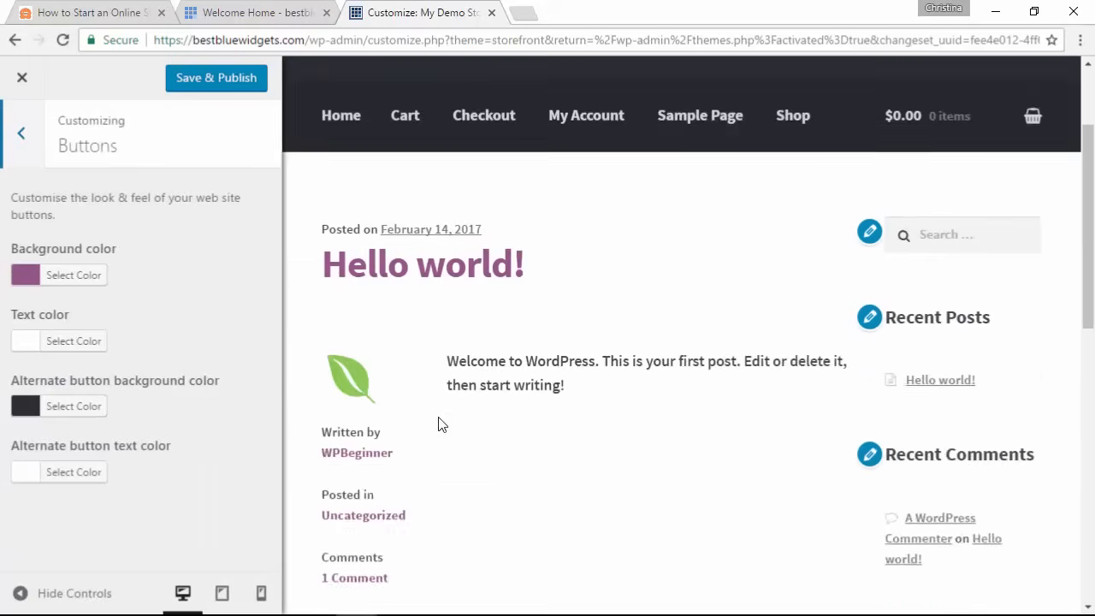
click(797, 272)
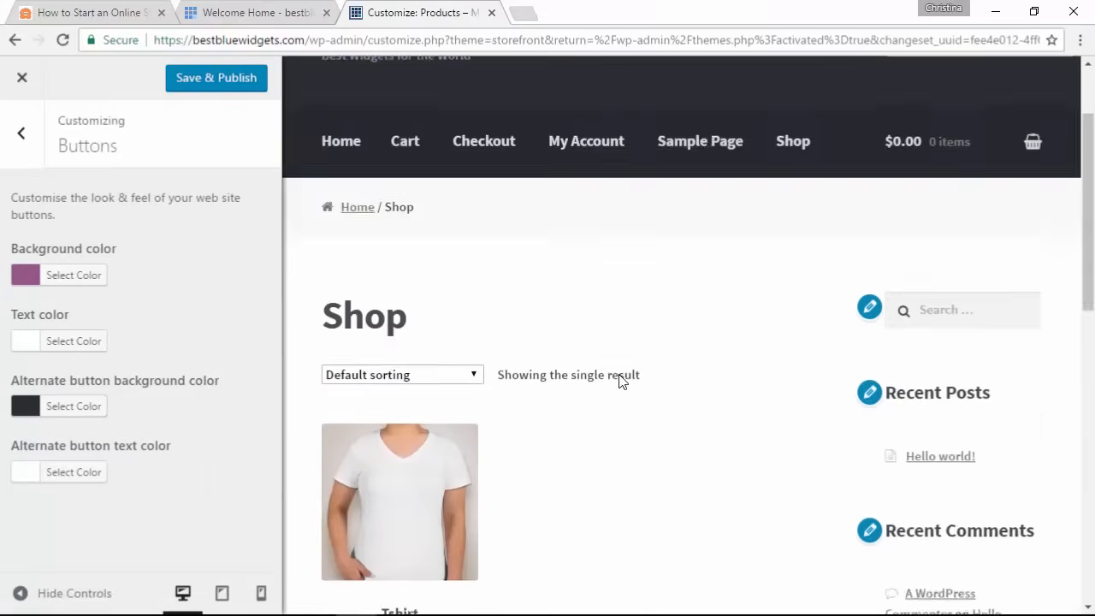
Step: Try an orange button background, then reset it to the default purple
scroll(619, 381, down, 4)
click(84, 276)
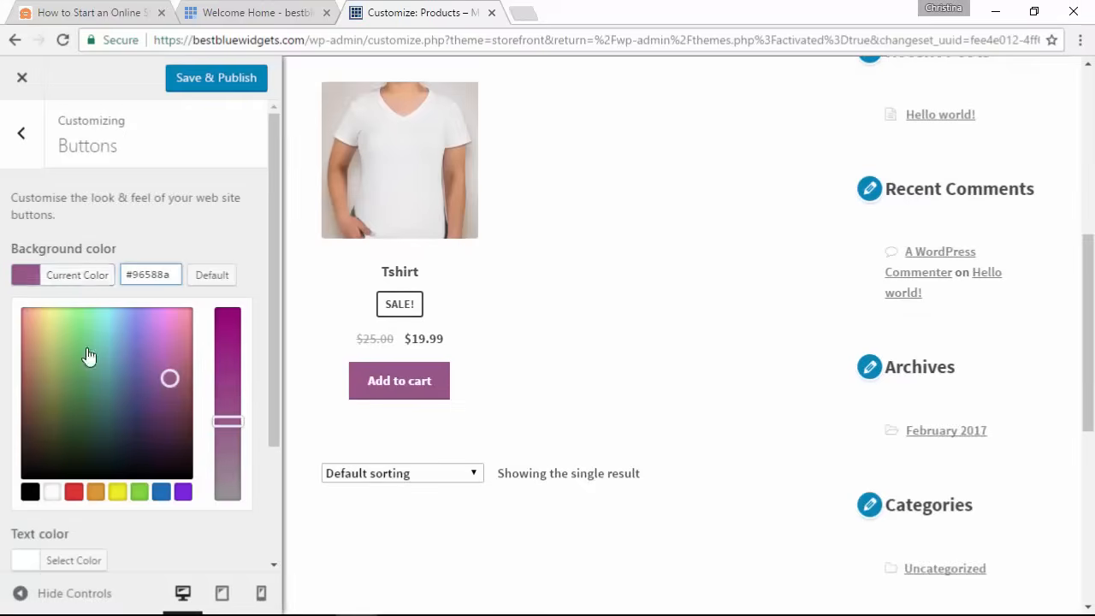
click(97, 491)
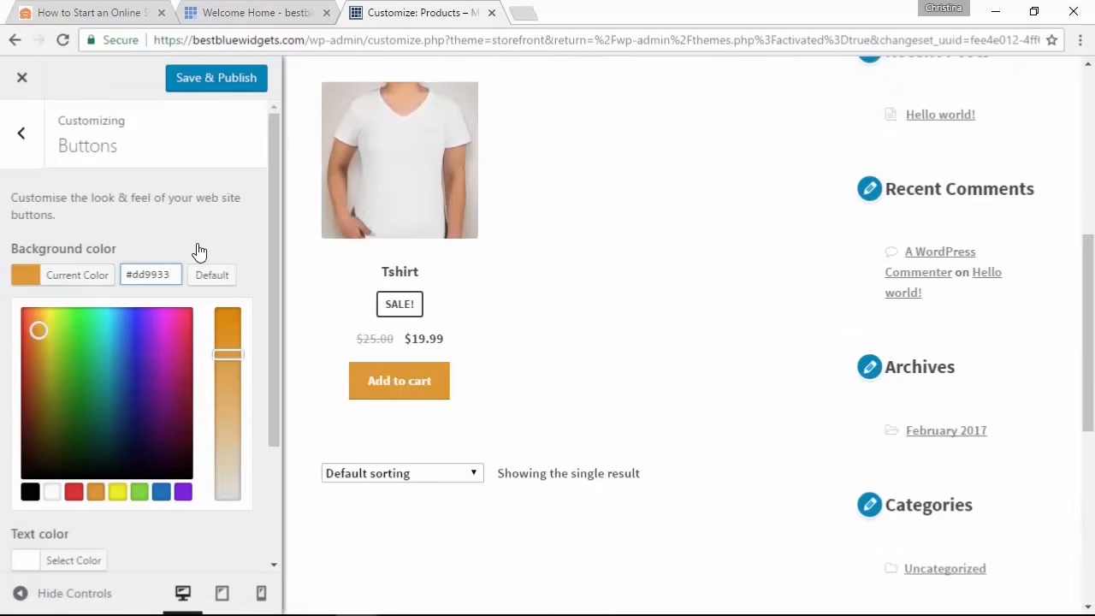
click(216, 276)
click(188, 237)
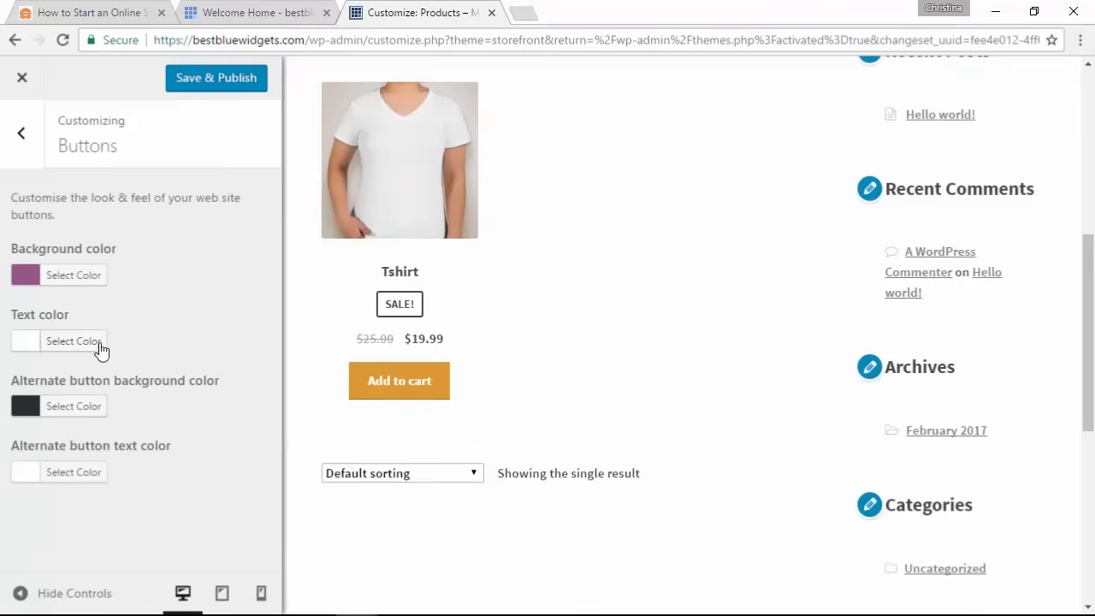
click(24, 136)
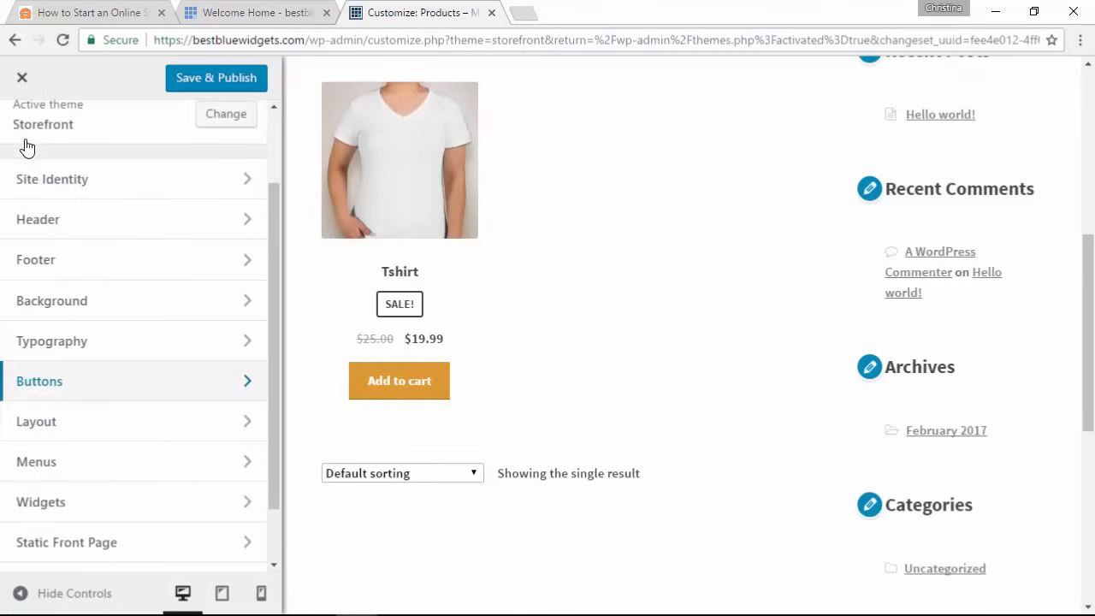
Step: In Layout, try the left-sidebar layout, then switch back to the right sidebar
click(132, 428)
drag(199, 279, 902, 282)
click(202, 296)
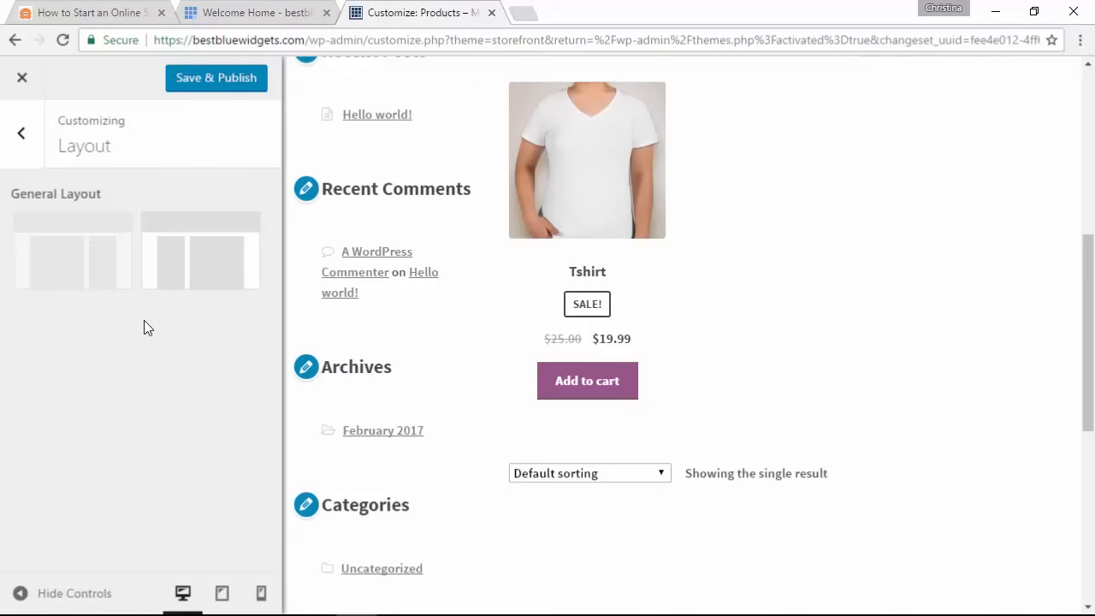
click(66, 275)
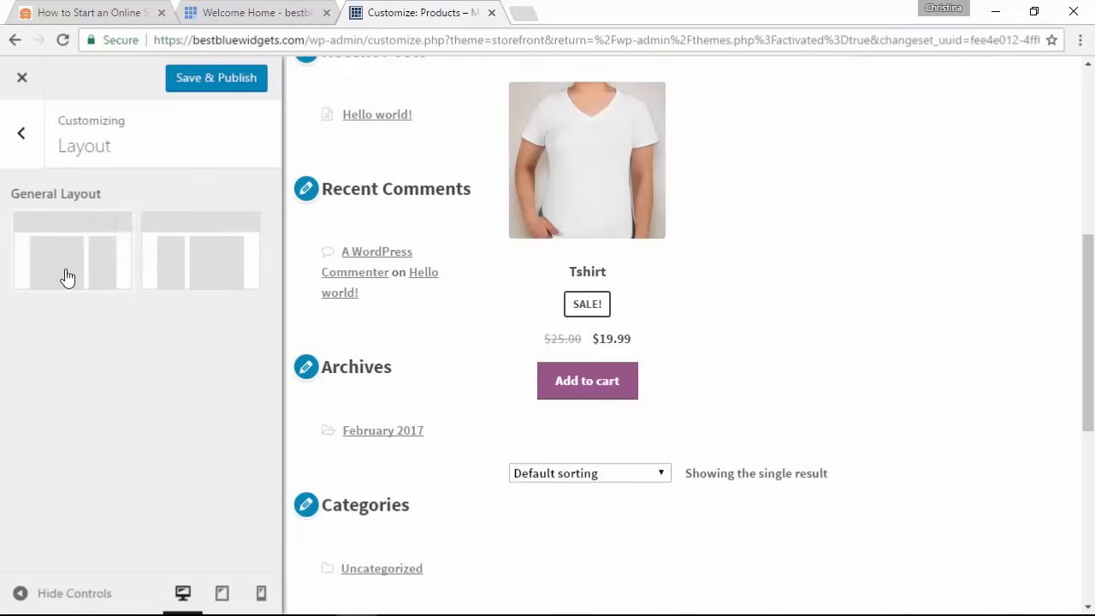
click(22, 153)
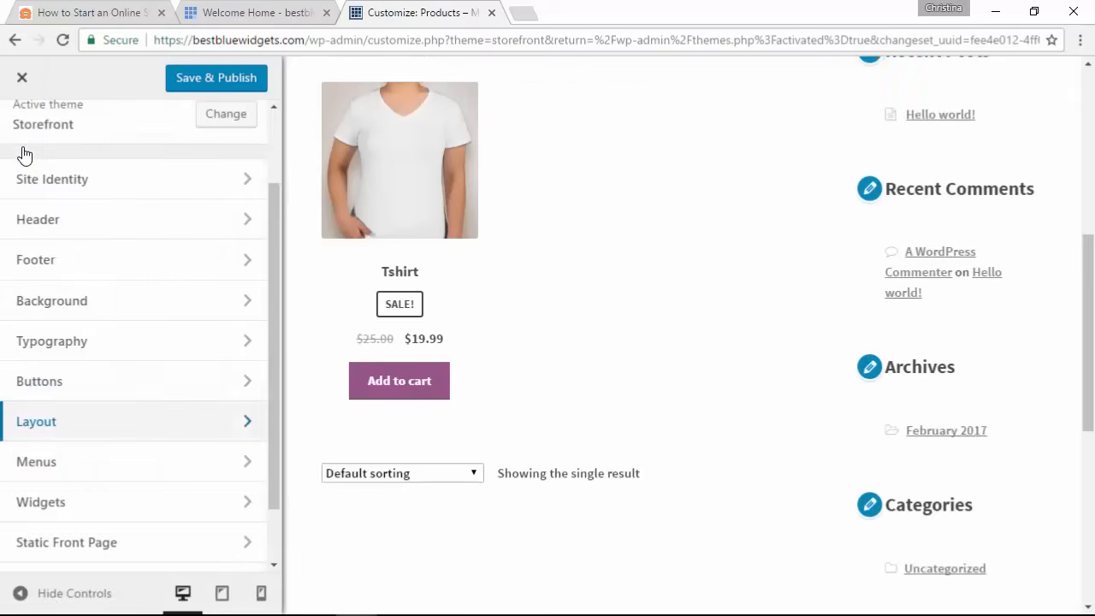
click(155, 474)
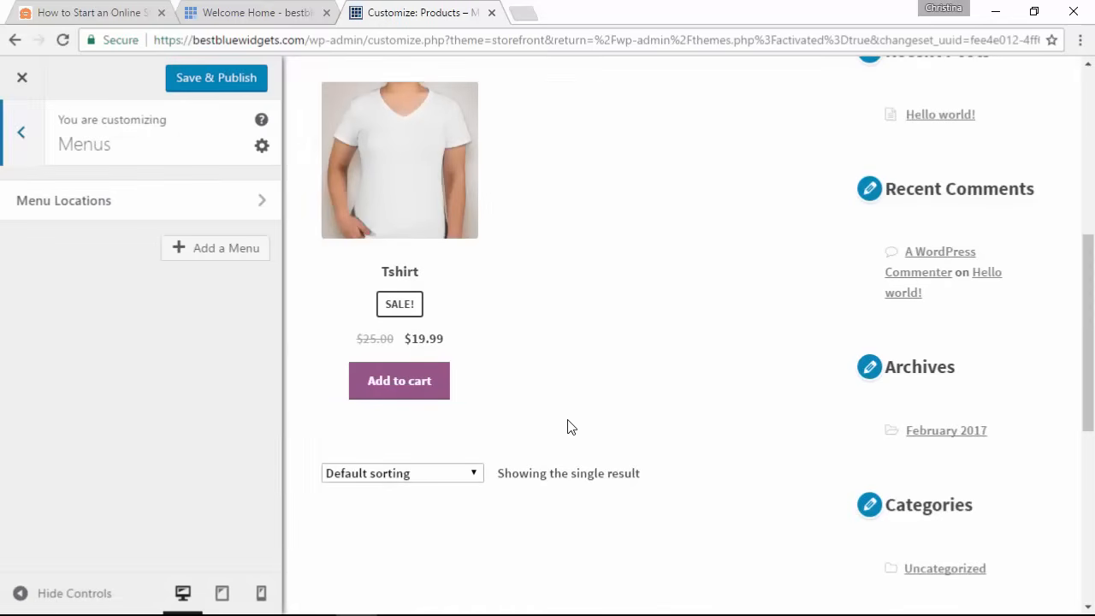
scroll(572, 428, up, 5)
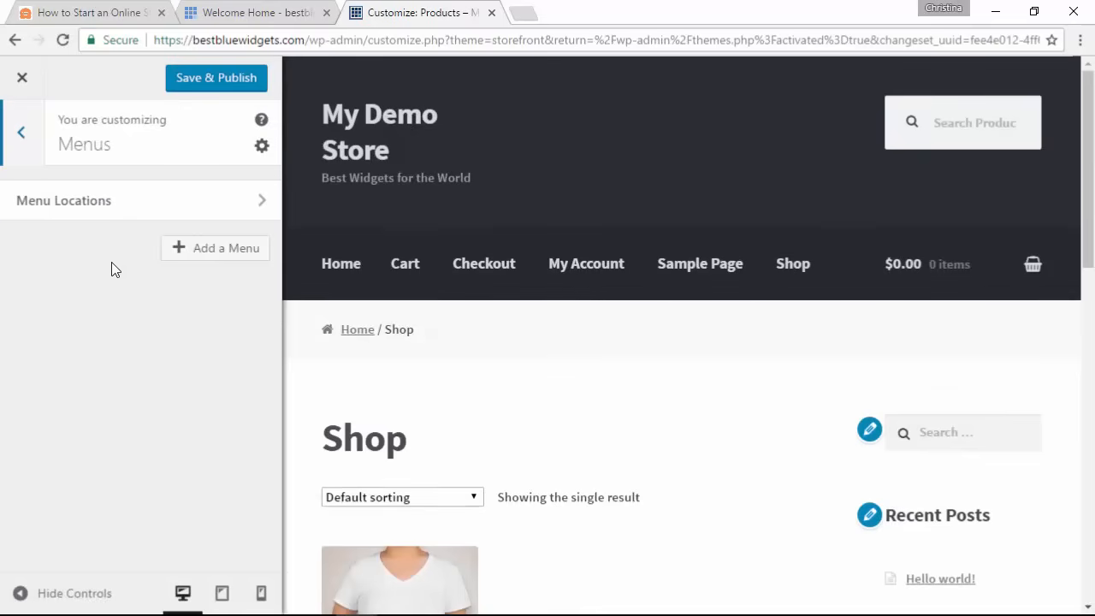
click(169, 215)
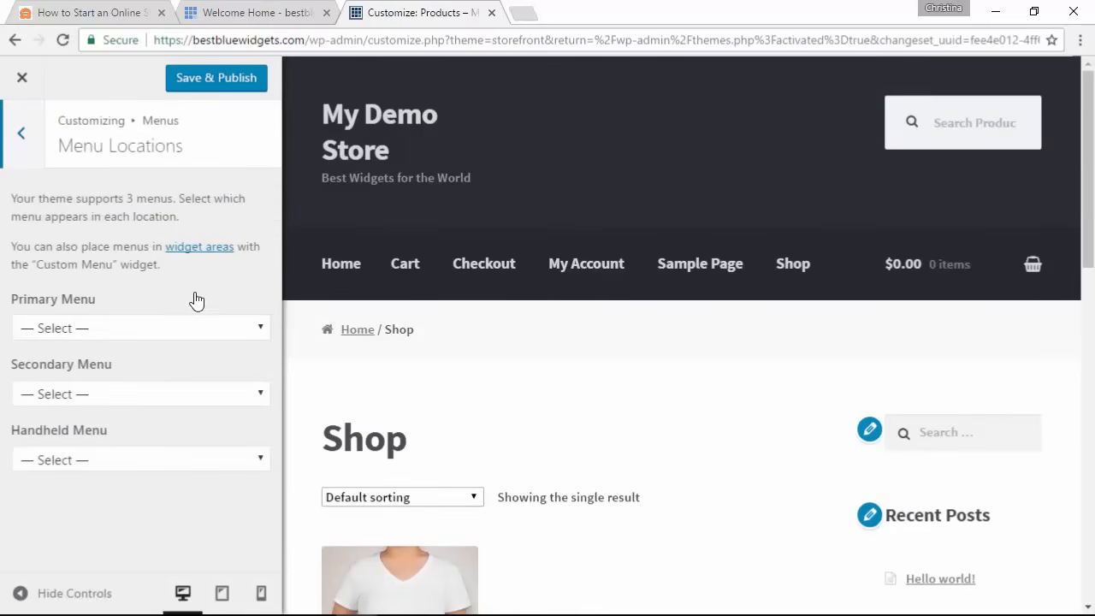
click(162, 328)
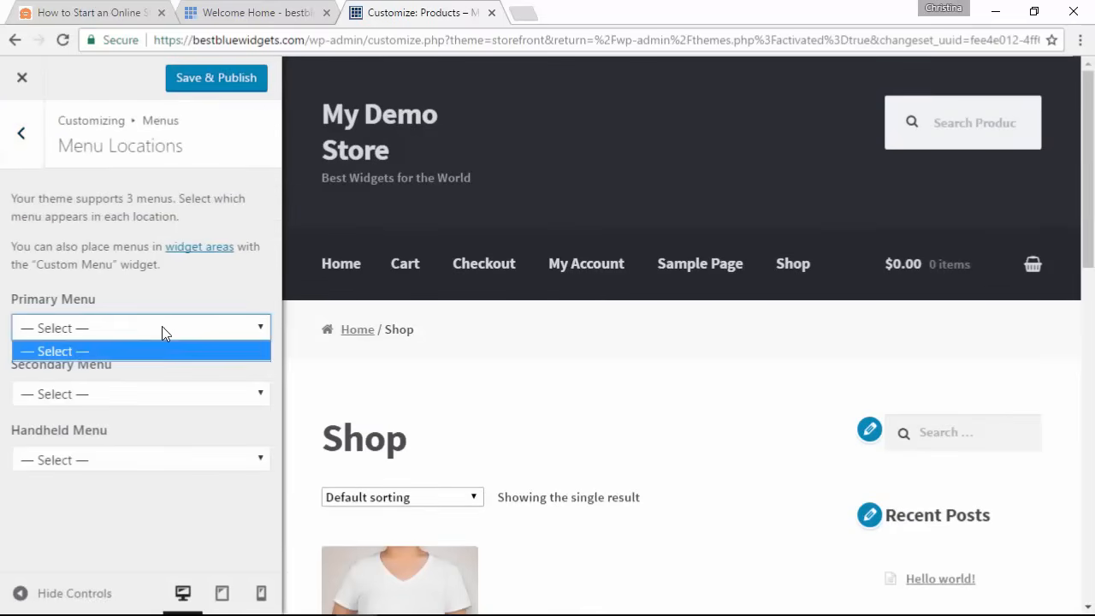
click(163, 328)
click(162, 394)
click(161, 394)
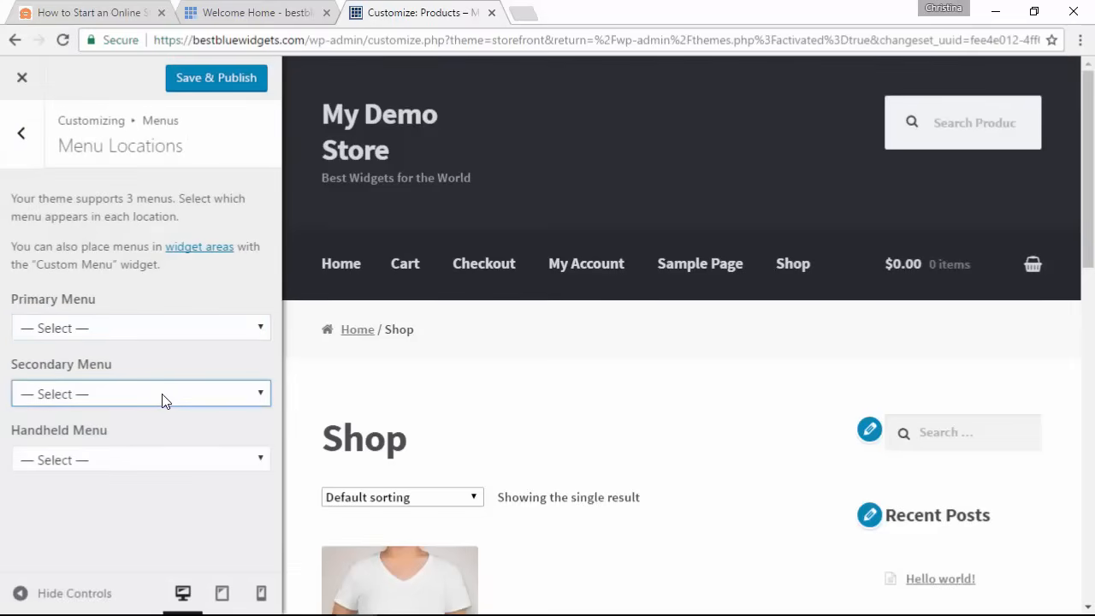
click(162, 462)
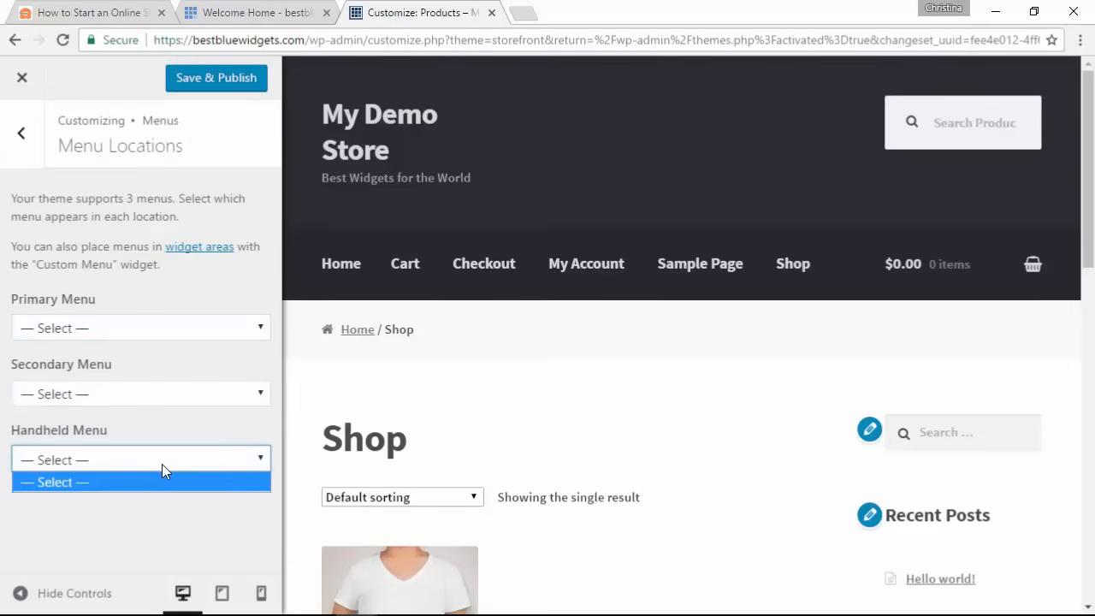
click(23, 137)
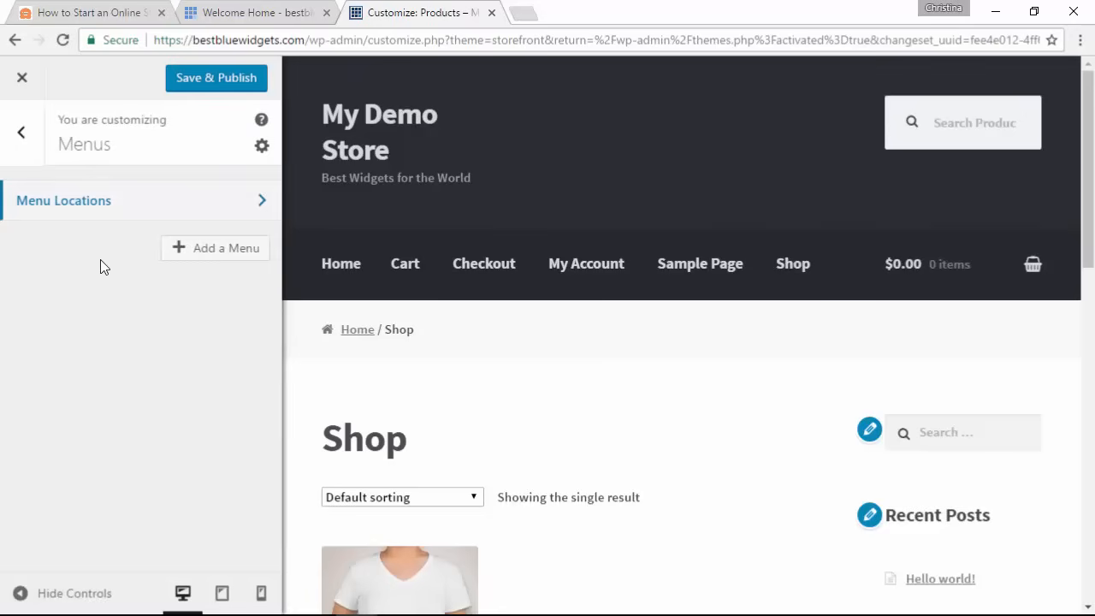
click(23, 135)
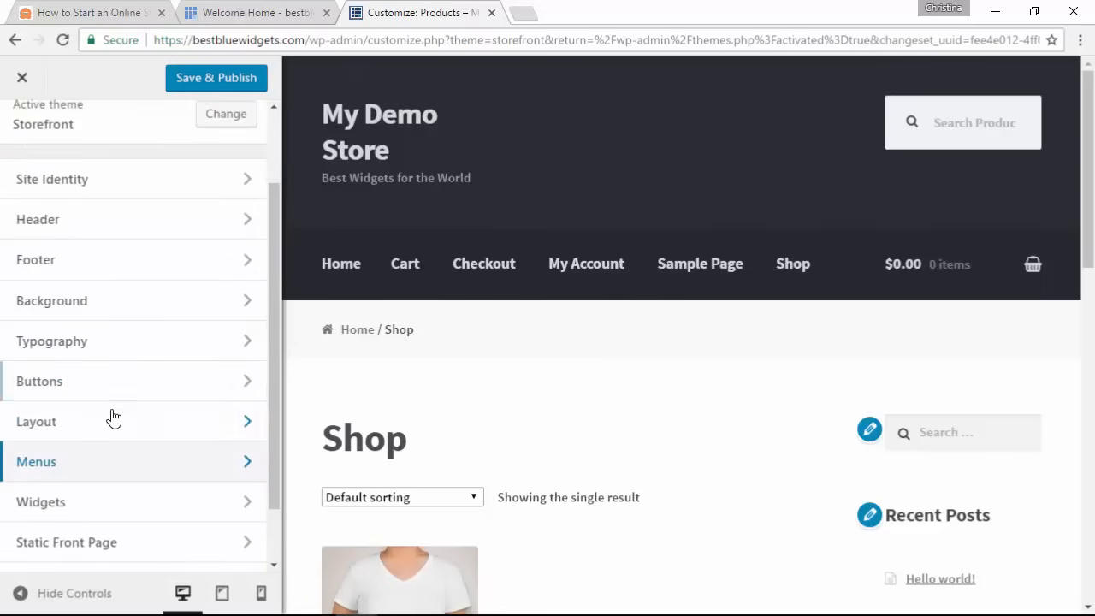
Step: In the Sidebar widgets, move Search below Recent Posts and Recent Comments below Archives
click(135, 513)
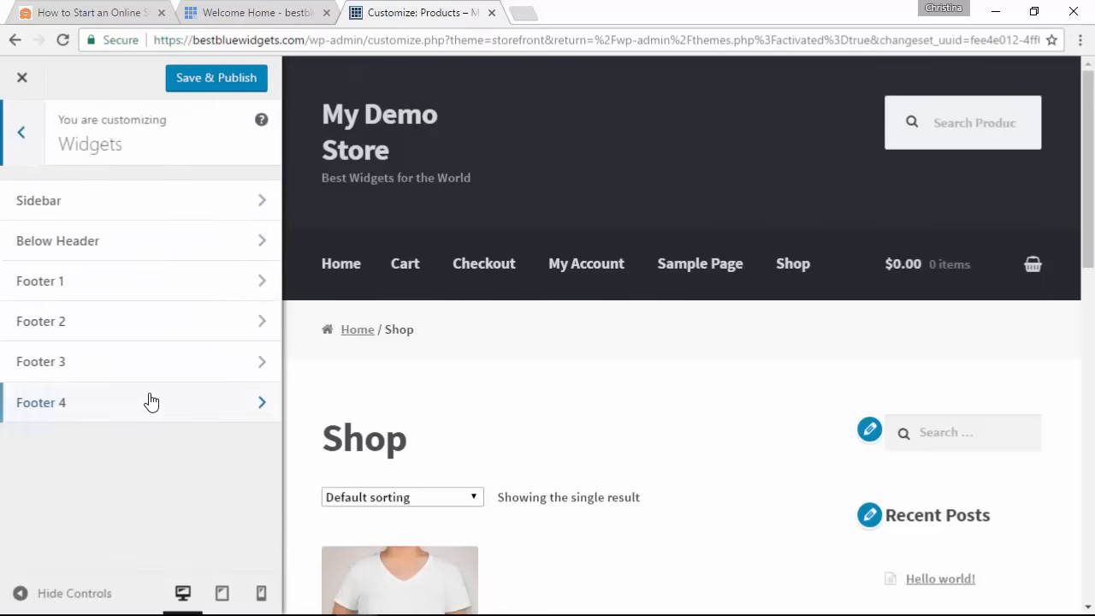
scroll(876, 375, down, 3)
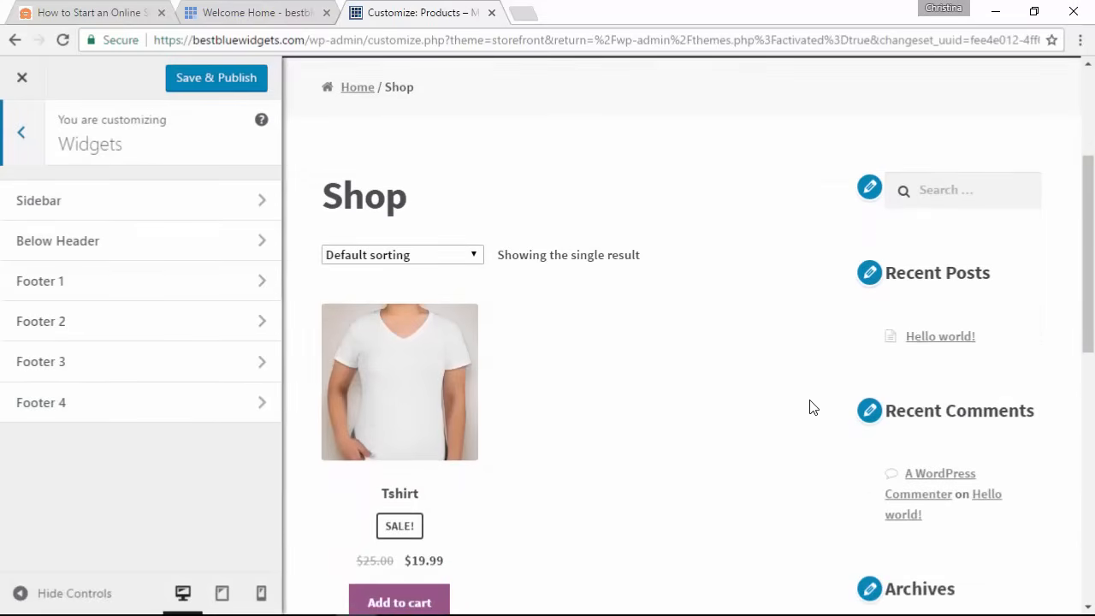
click(126, 210)
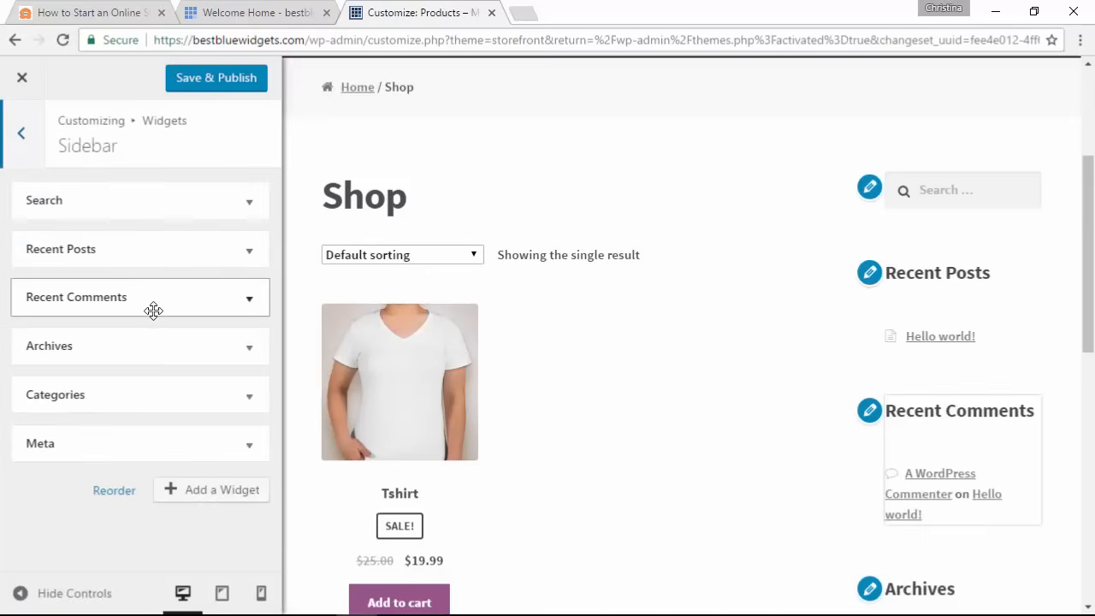
drag(135, 208, 139, 286)
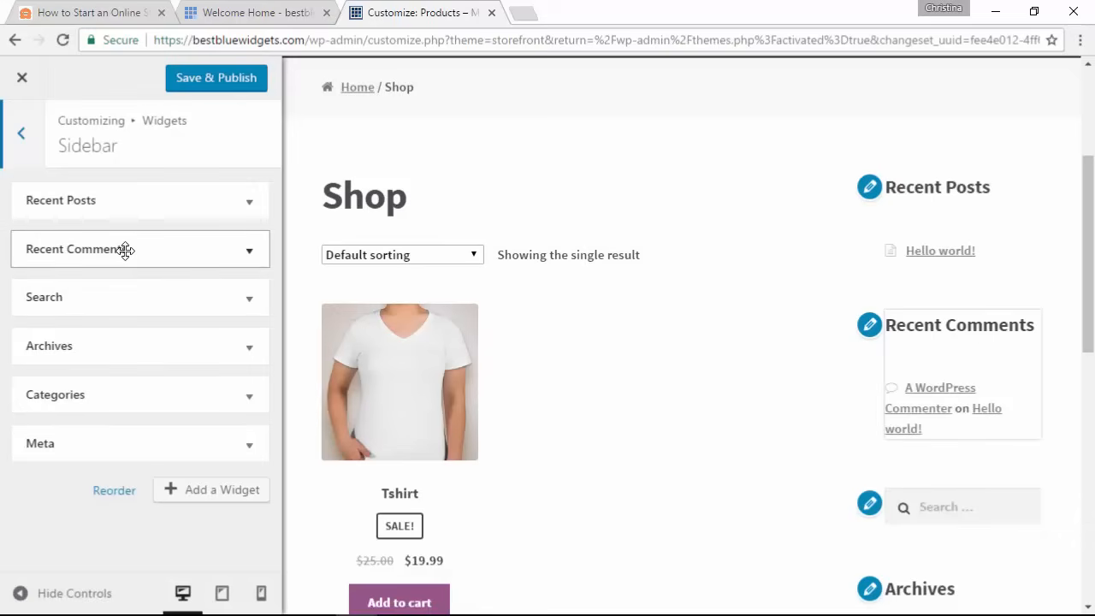
drag(123, 249, 128, 362)
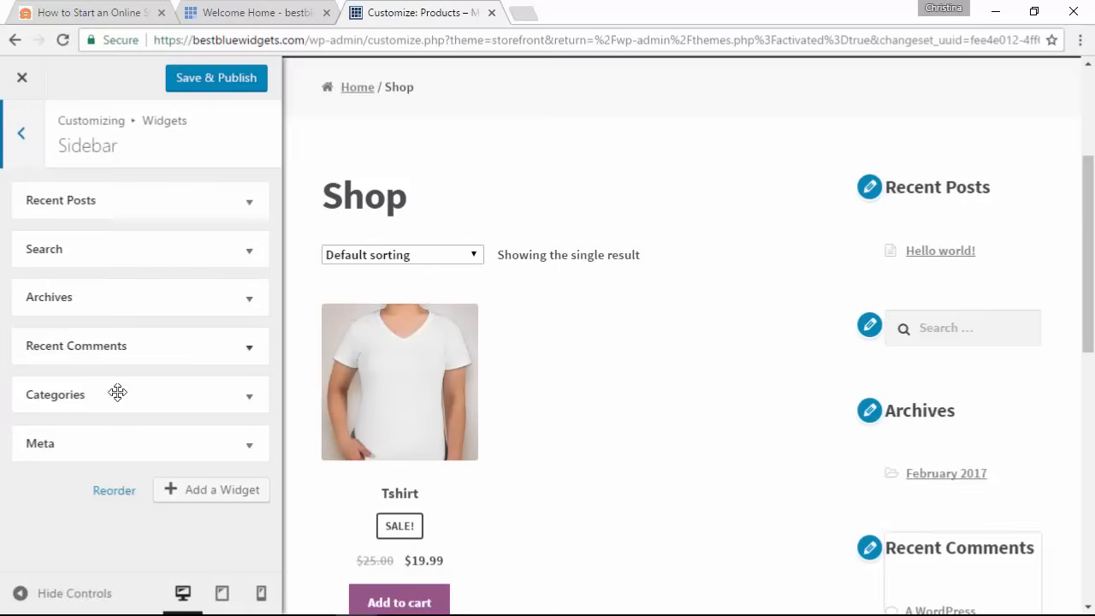
Step: Remove the Recent Posts and Archives widgets from the sidebar
click(241, 212)
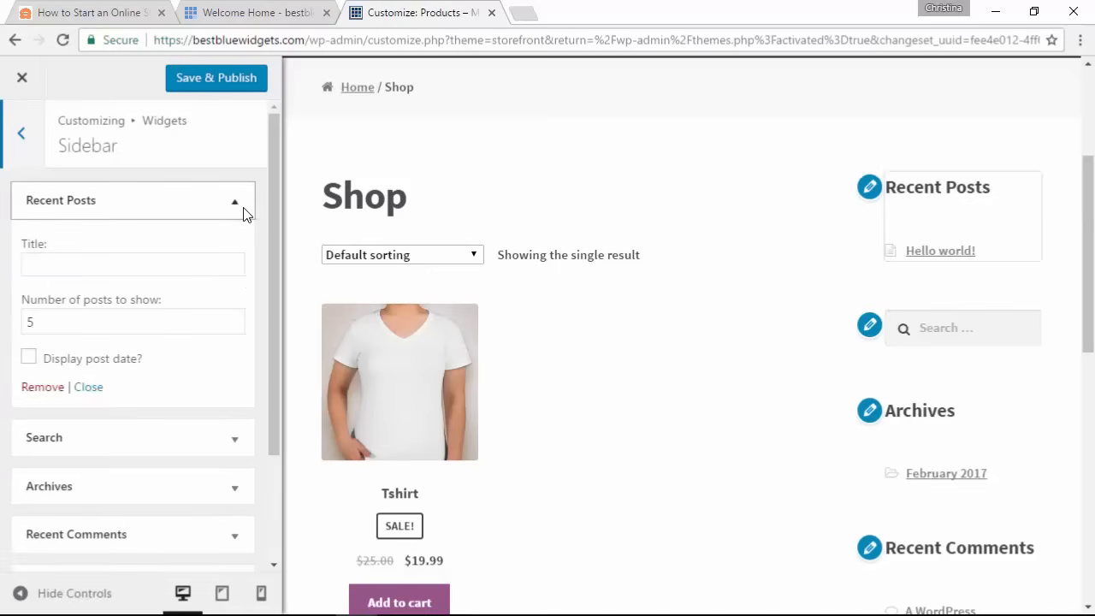
click(47, 387)
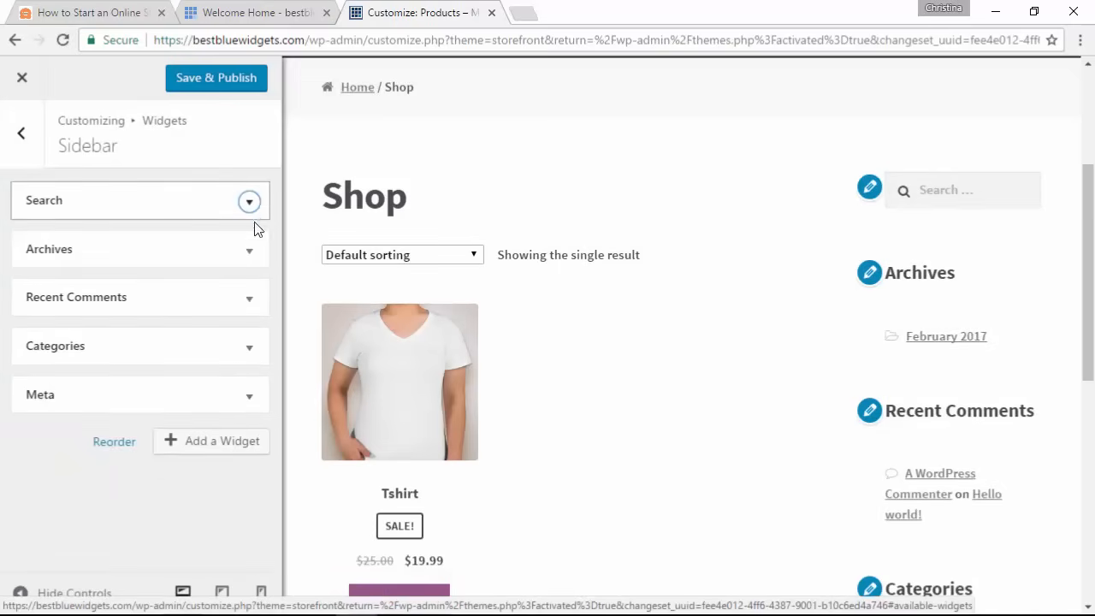
click(249, 252)
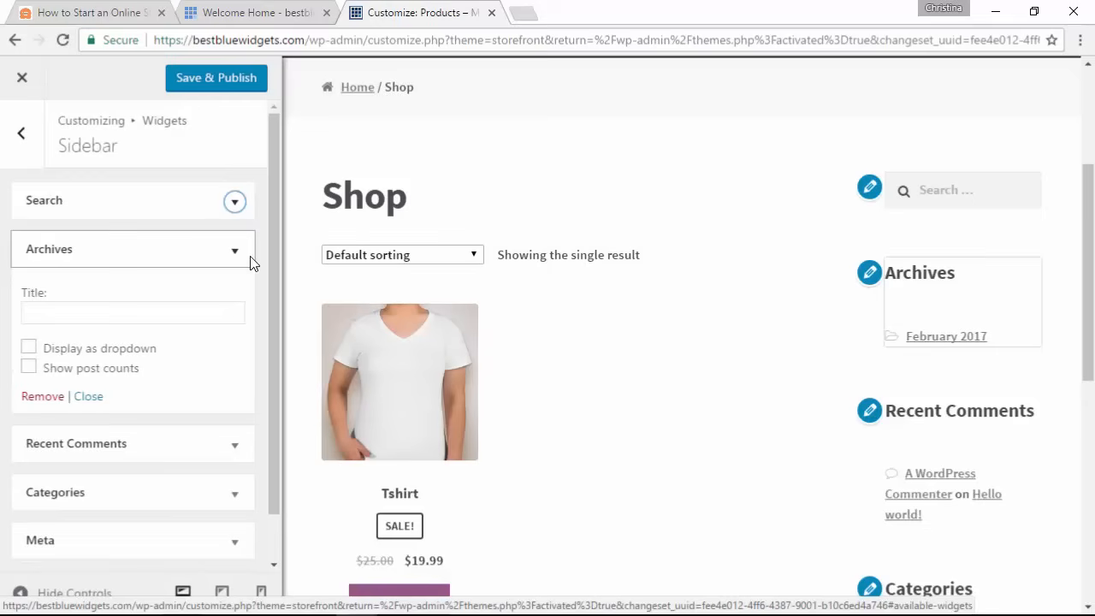
click(42, 399)
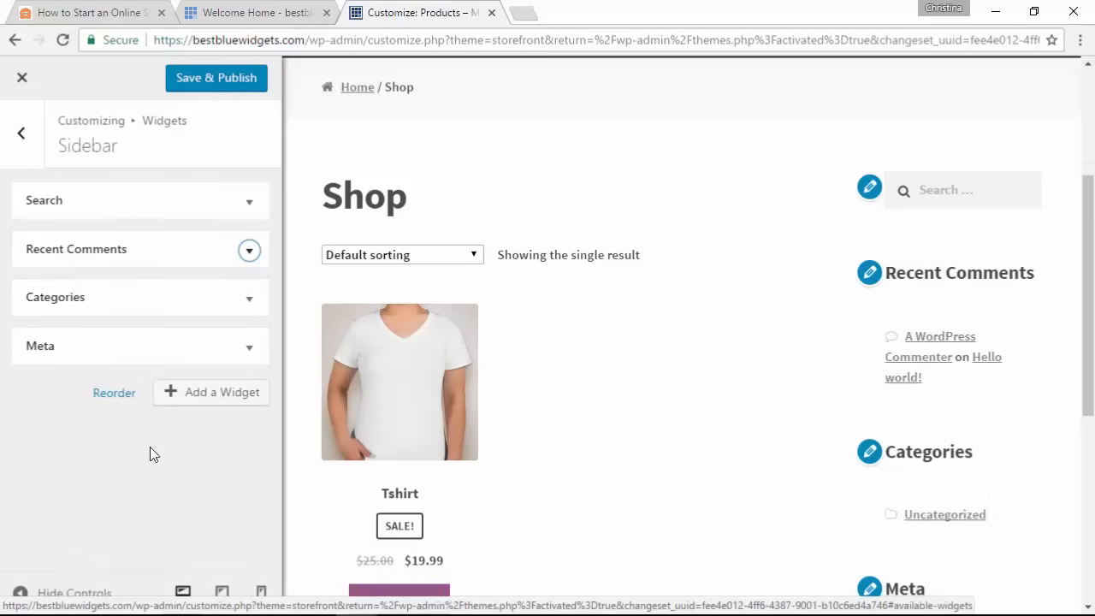
Step: Add a WooCommerce Price Filter widget and place it right after Recent Comments
click(212, 393)
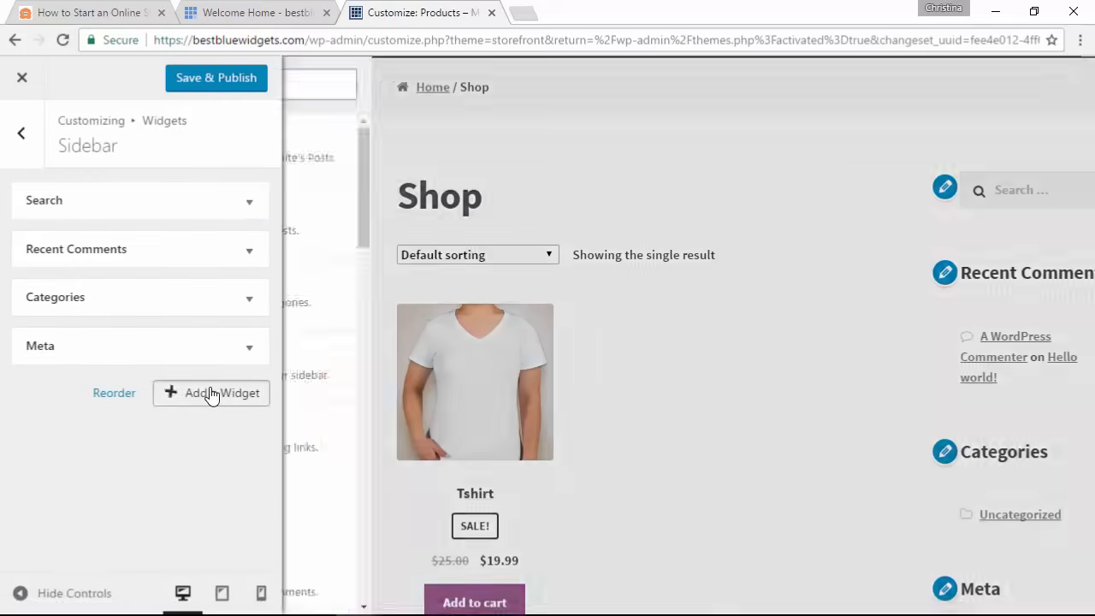
scroll(395, 293, down, 10)
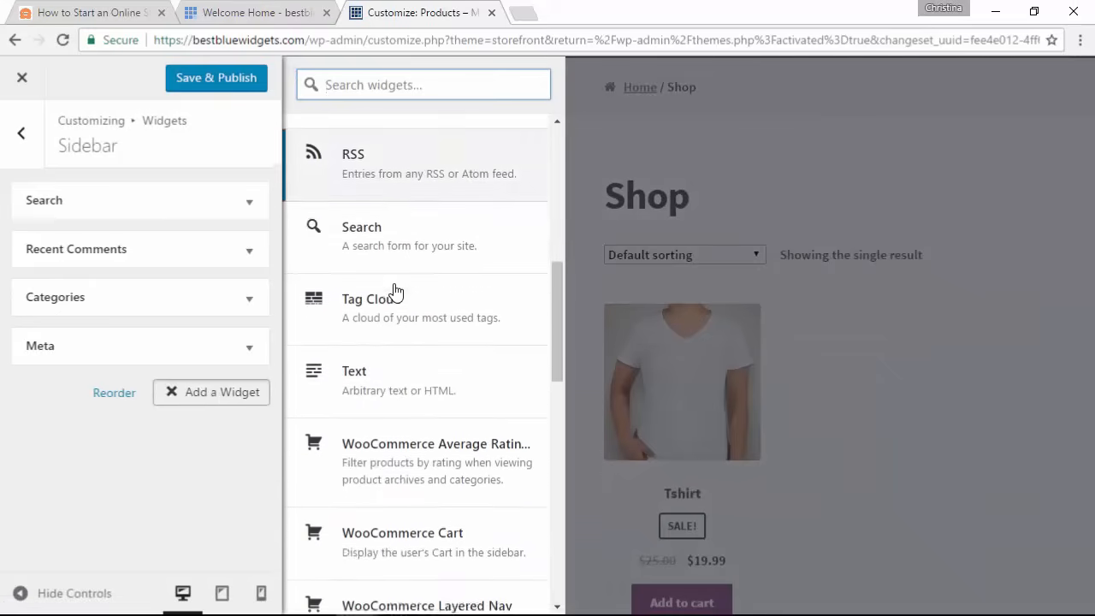
scroll(417, 250, down, 1)
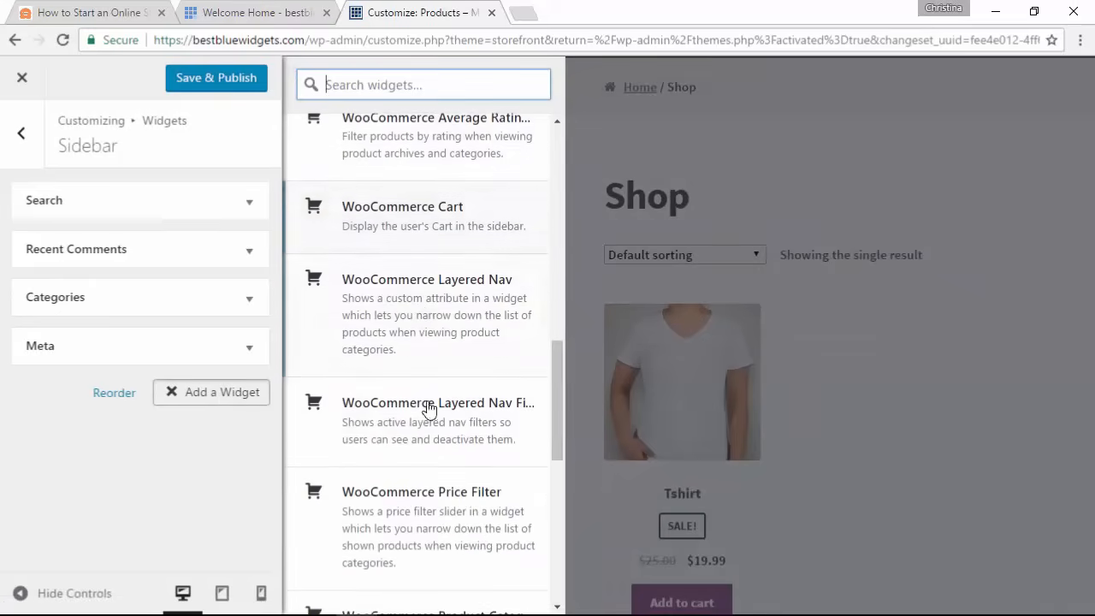
click(420, 509)
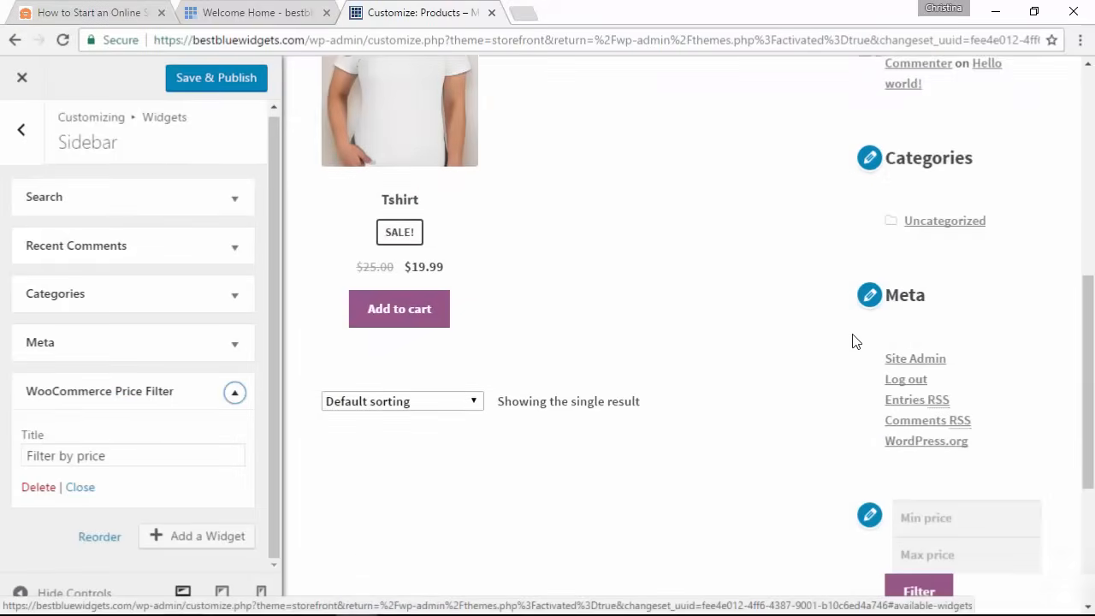
drag(133, 404, 127, 268)
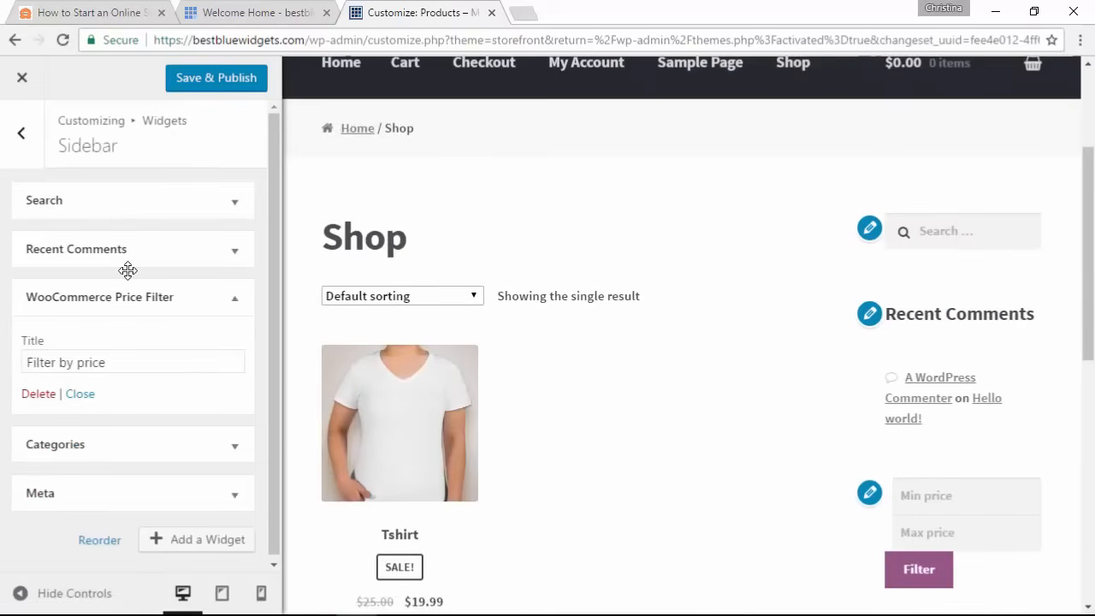
click(81, 395)
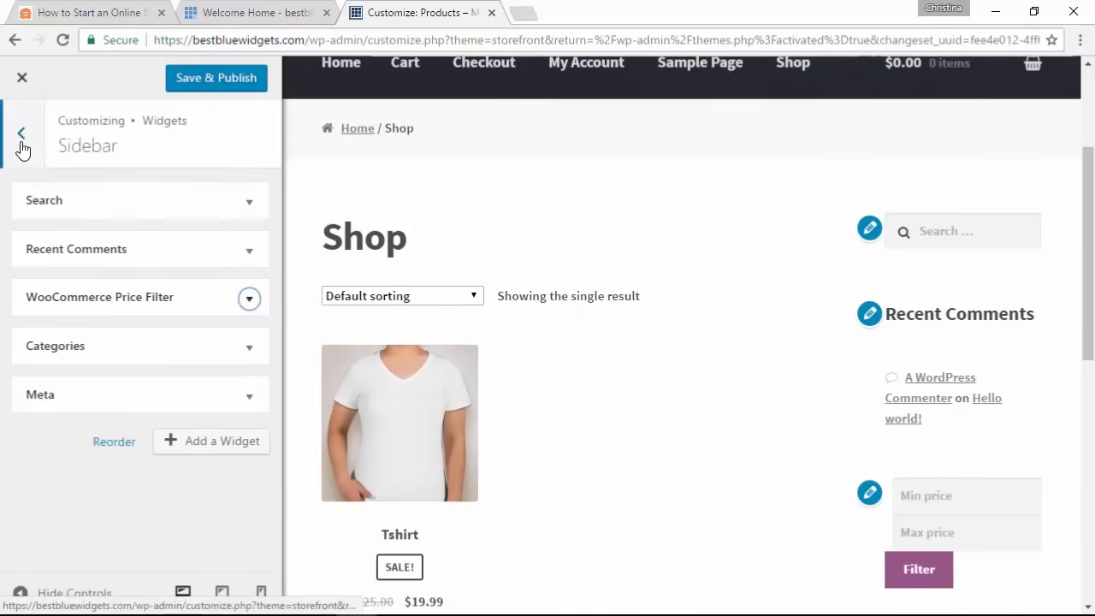
click(22, 134)
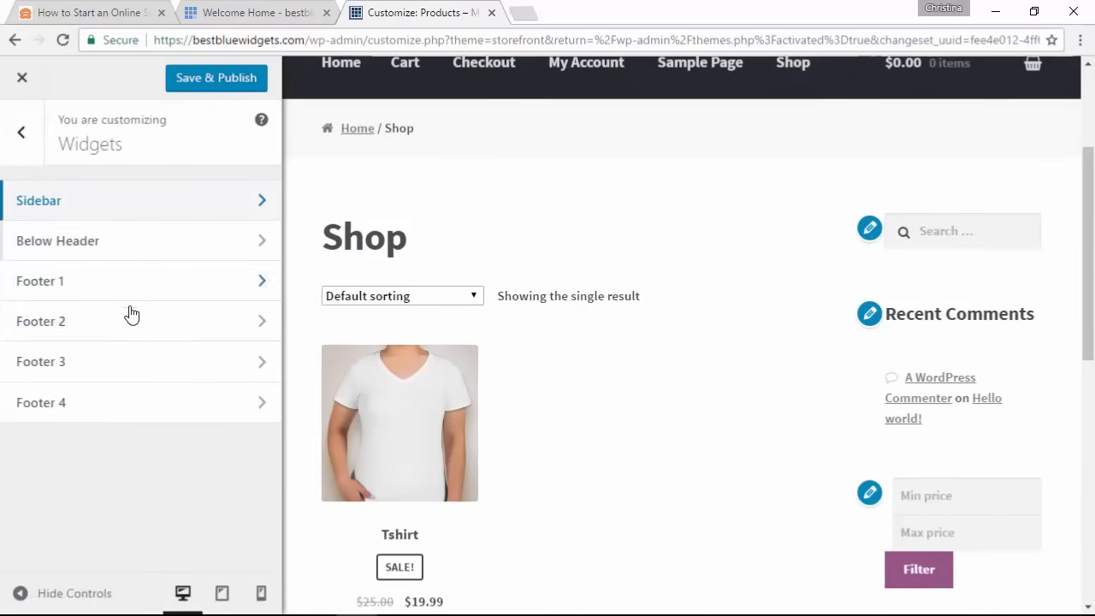
Step: Switch to a static front page and set Shop as the front page
click(23, 137)
scroll(110, 389, down, 1)
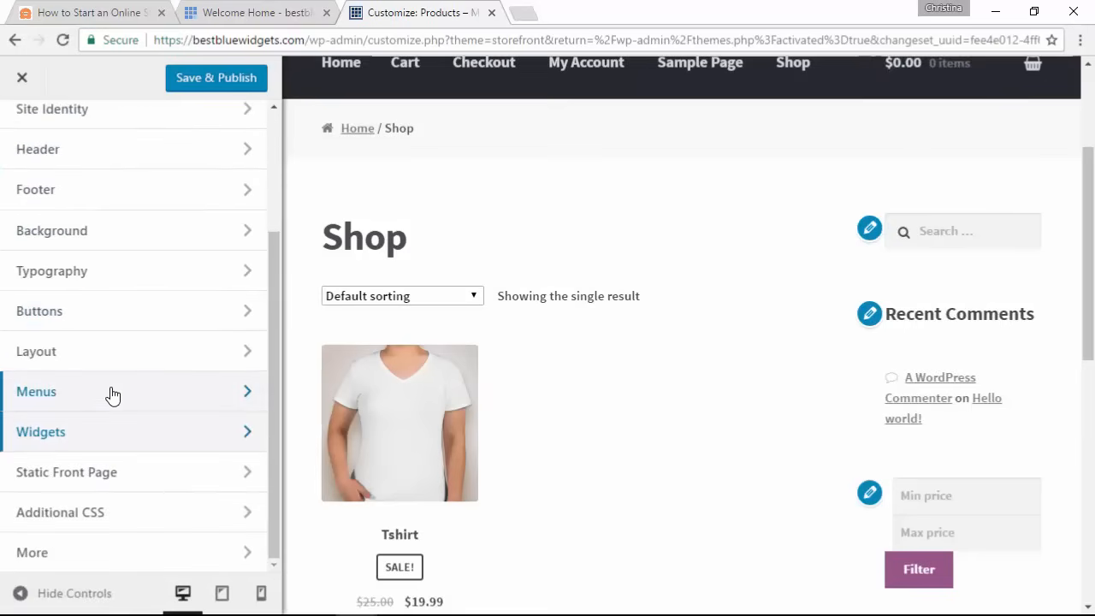
click(147, 488)
scroll(524, 274, up, 2)
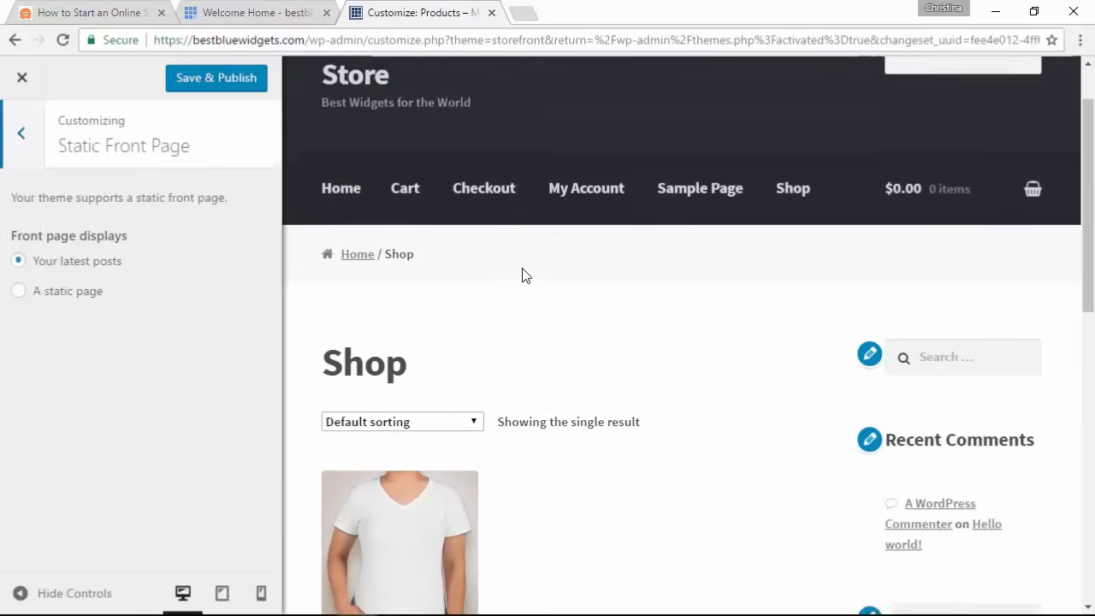
click(339, 203)
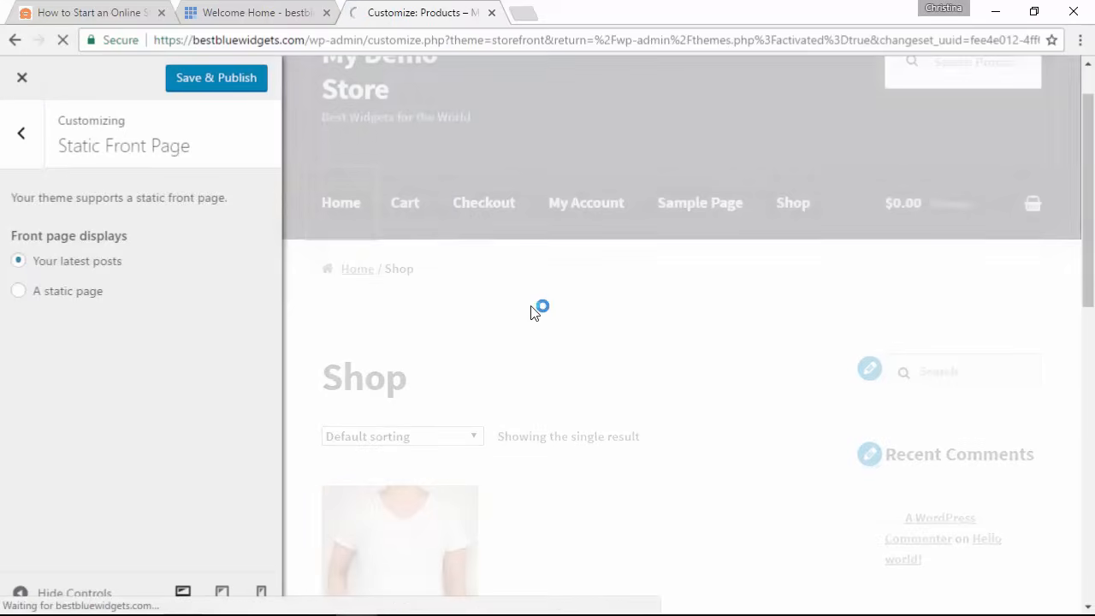
scroll(572, 373, down, 1)
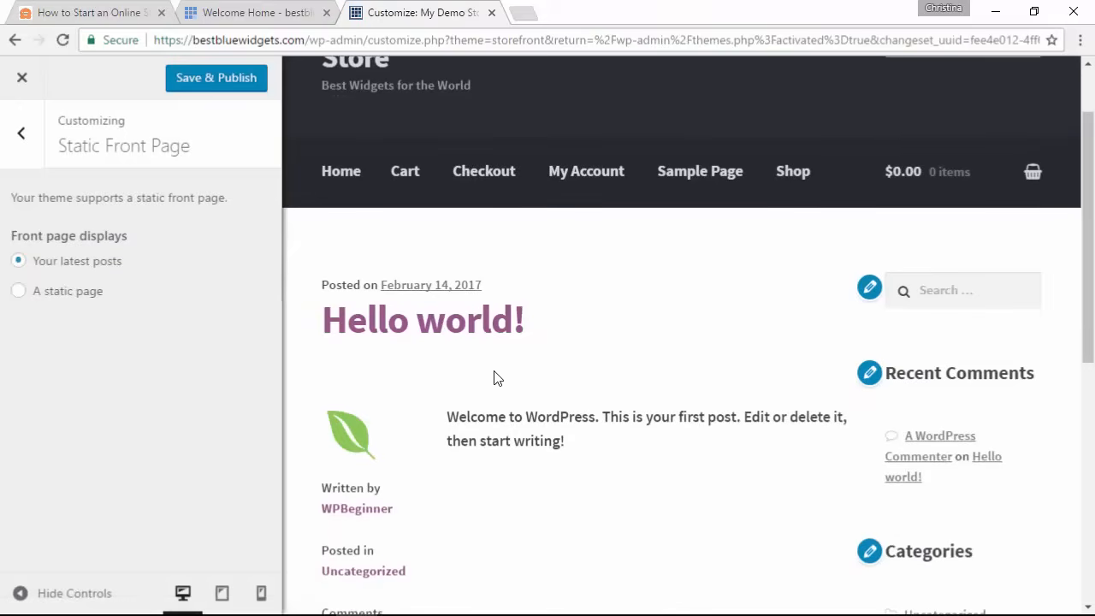
click(18, 292)
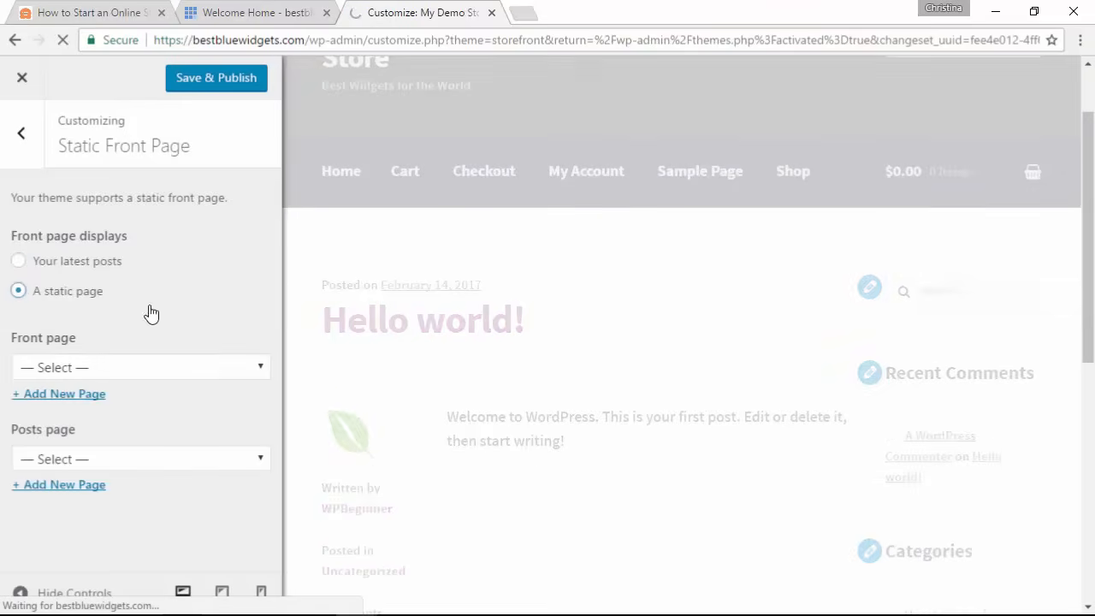
click(144, 367)
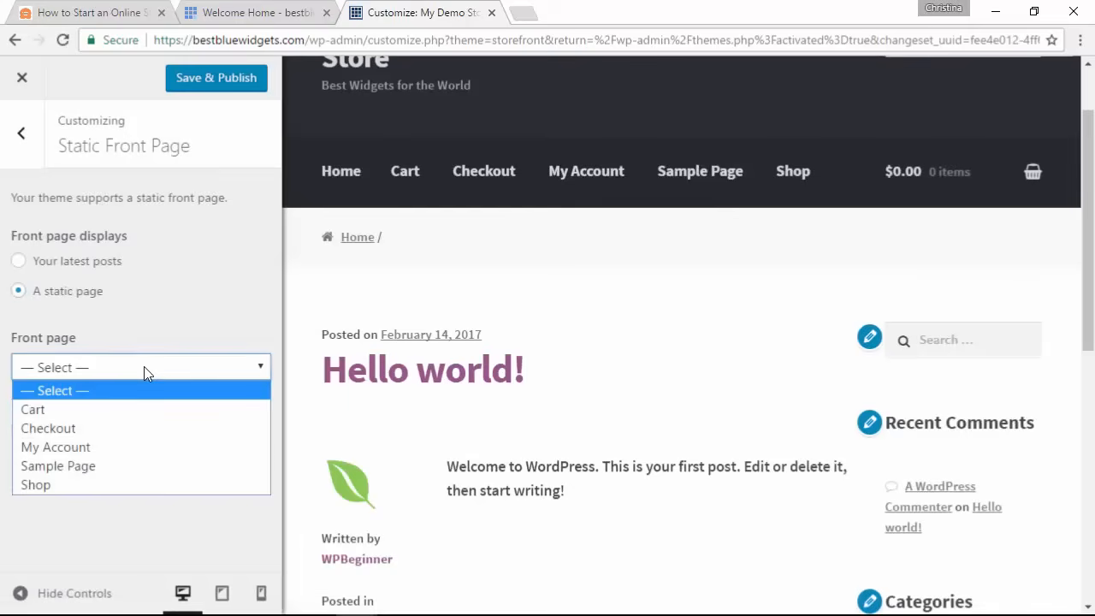
click(109, 466)
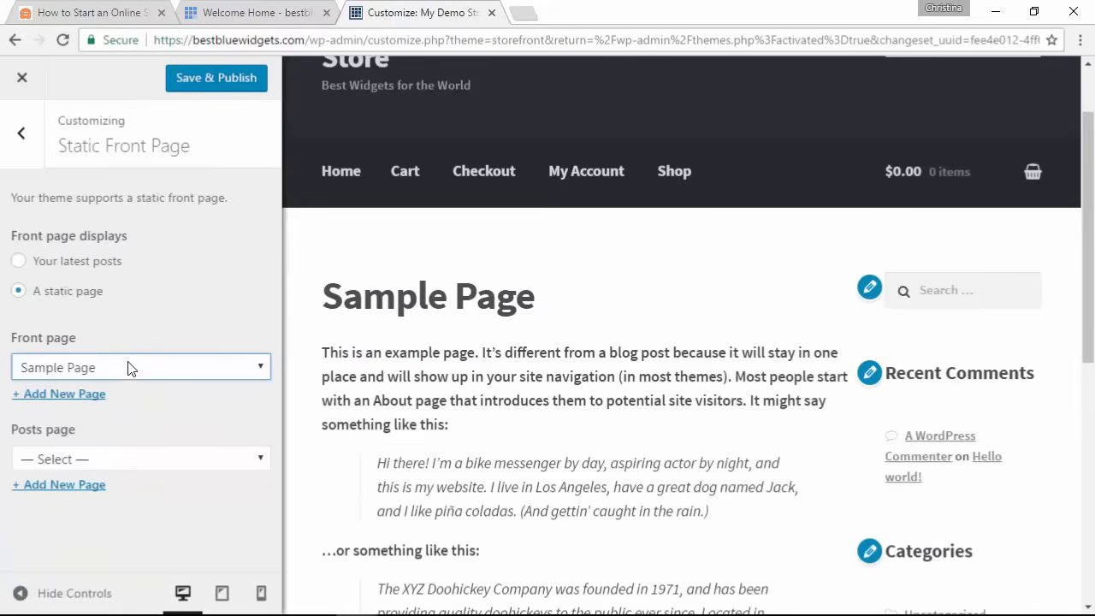
click(127, 372)
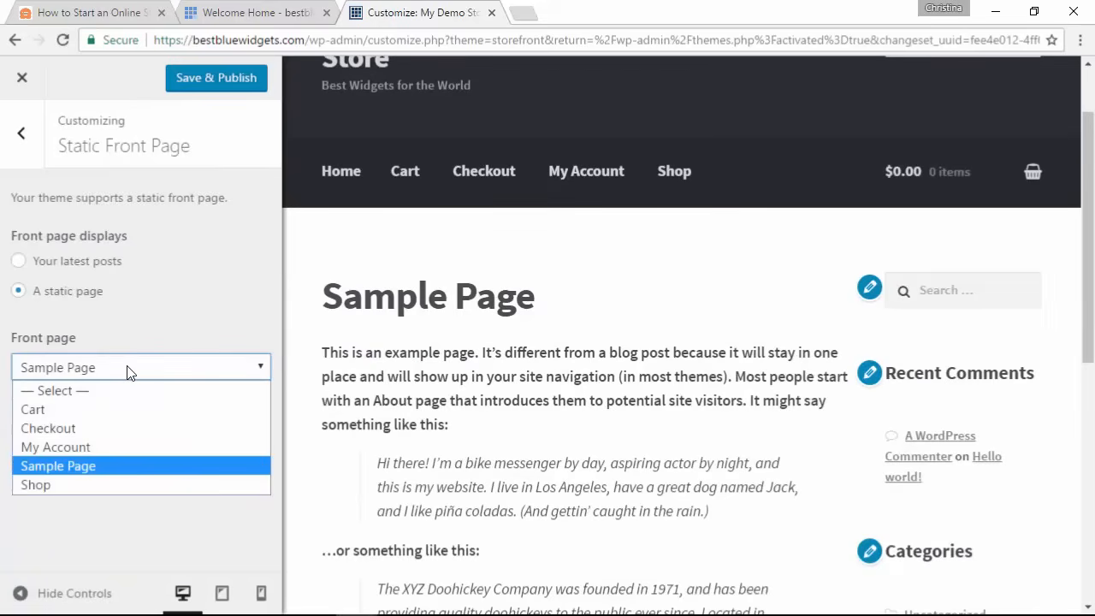
click(122, 484)
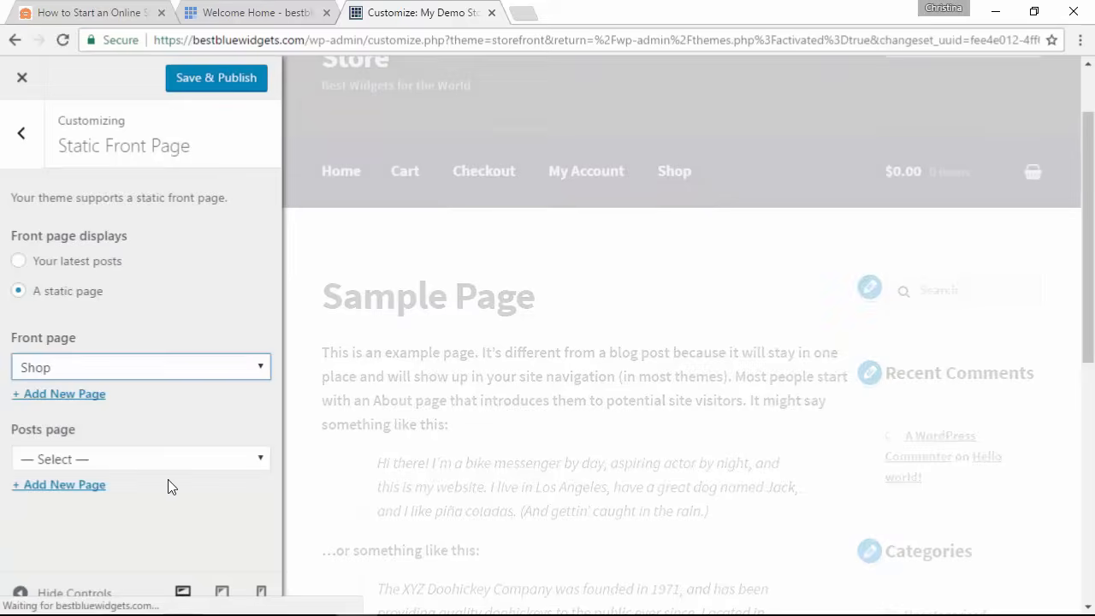
Step: Create a new page named Blog and make it the posts page
click(127, 459)
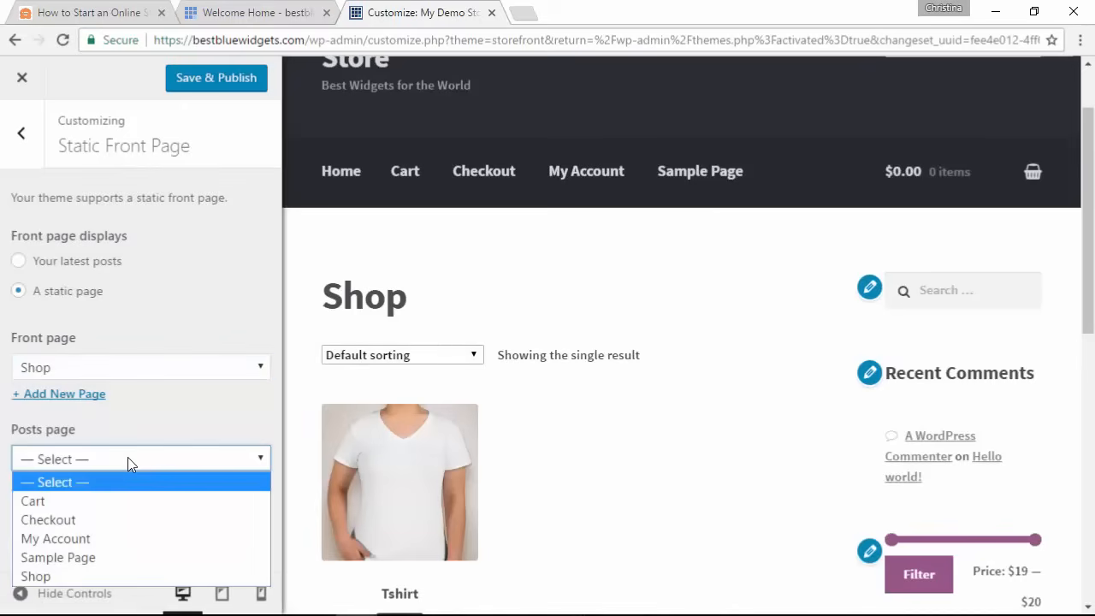
click(91, 557)
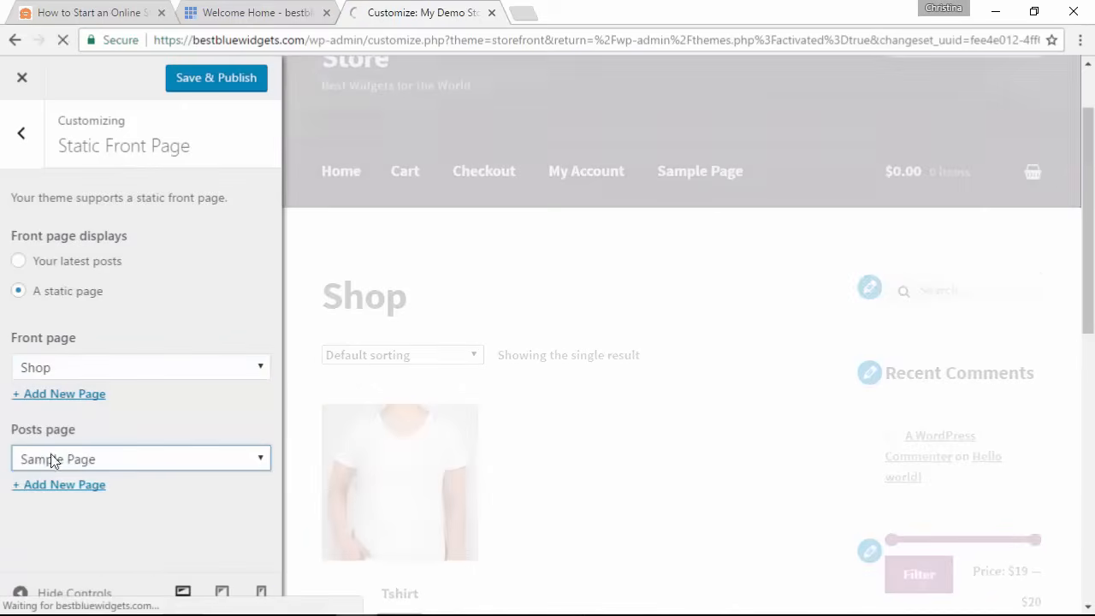
click(124, 467)
click(123, 482)
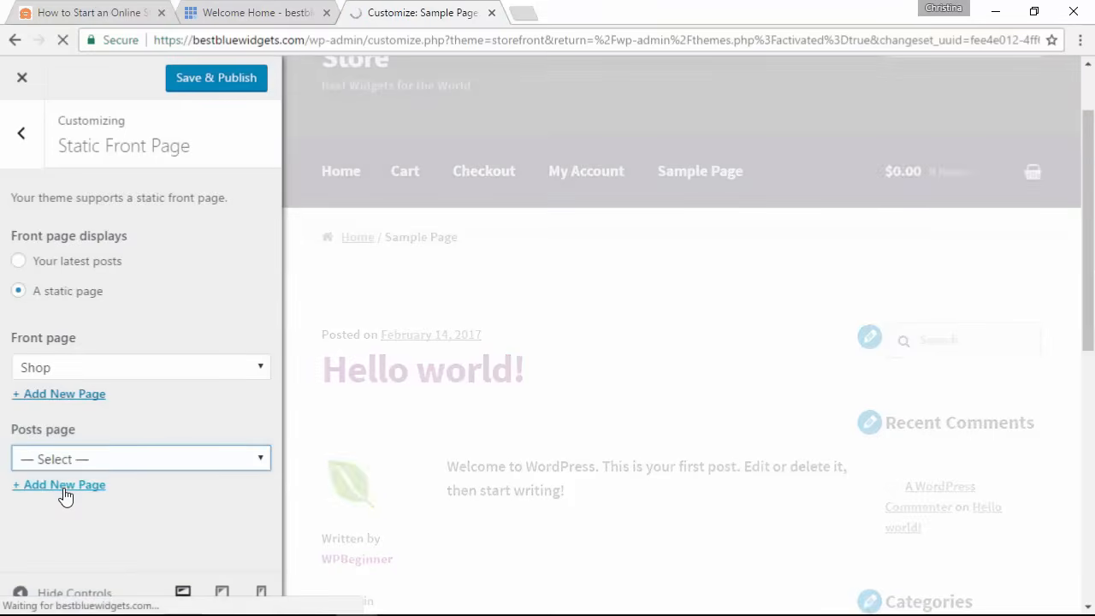
click(65, 487)
text(Blog)
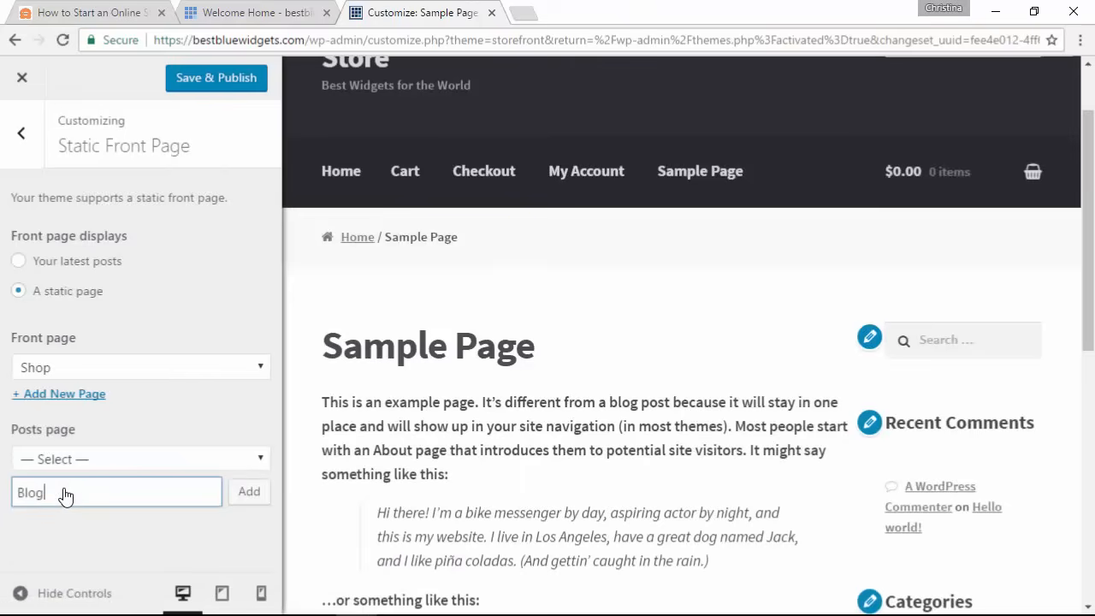
click(249, 494)
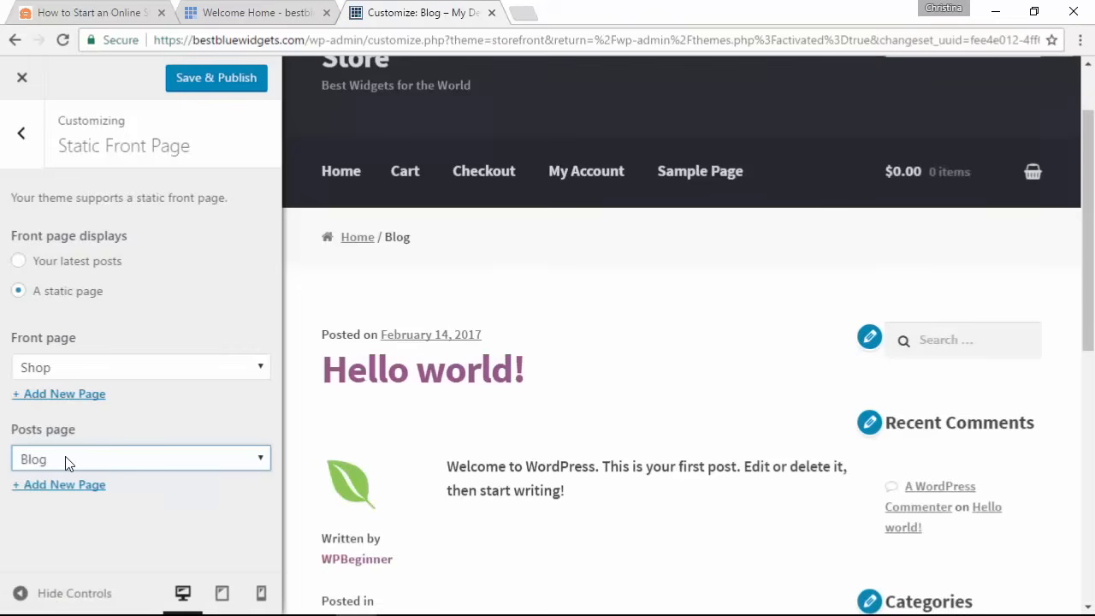
click(23, 142)
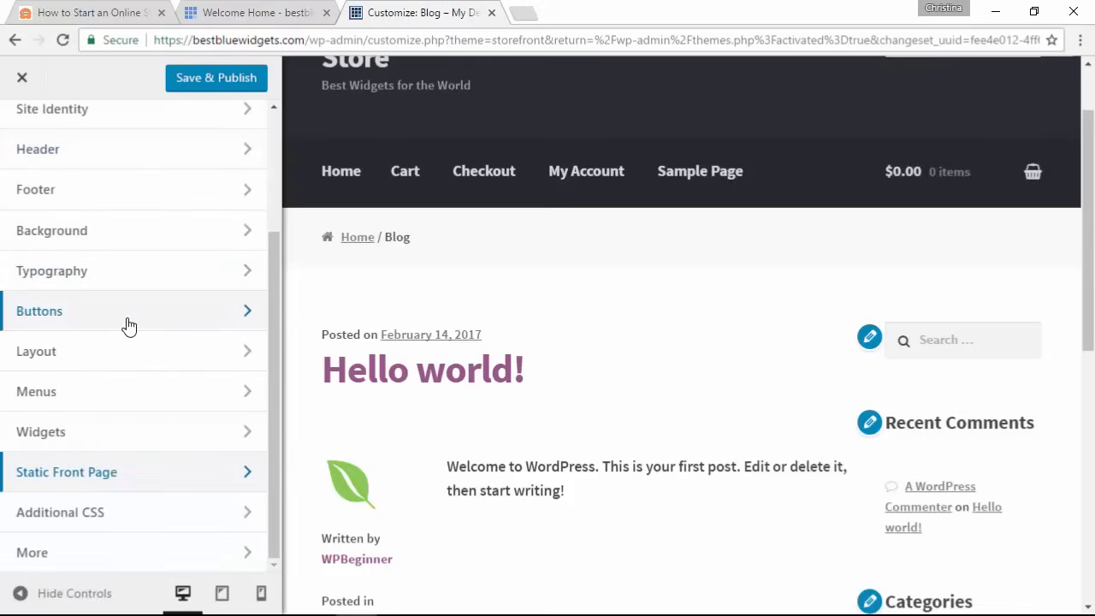
Step: Look through the Additional CSS and More sections of the Customizer
click(83, 512)
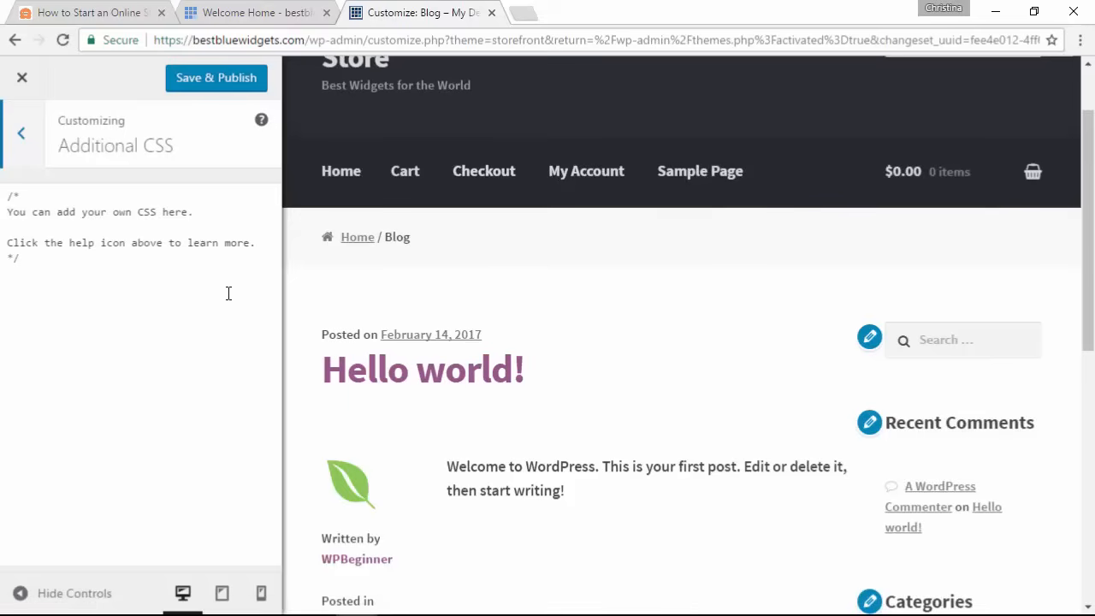
click(26, 141)
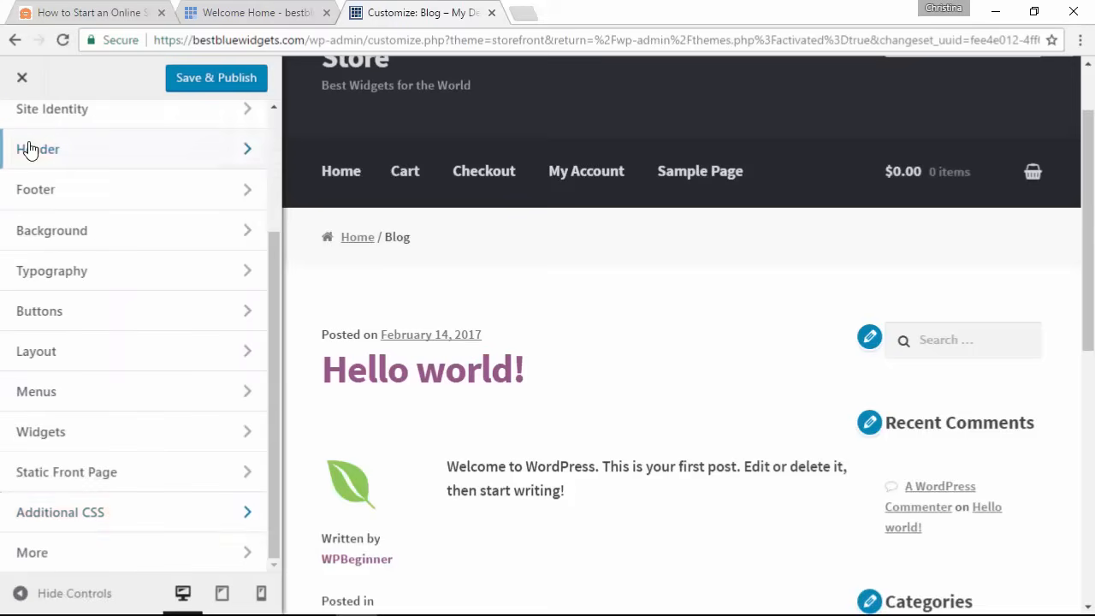
click(122, 554)
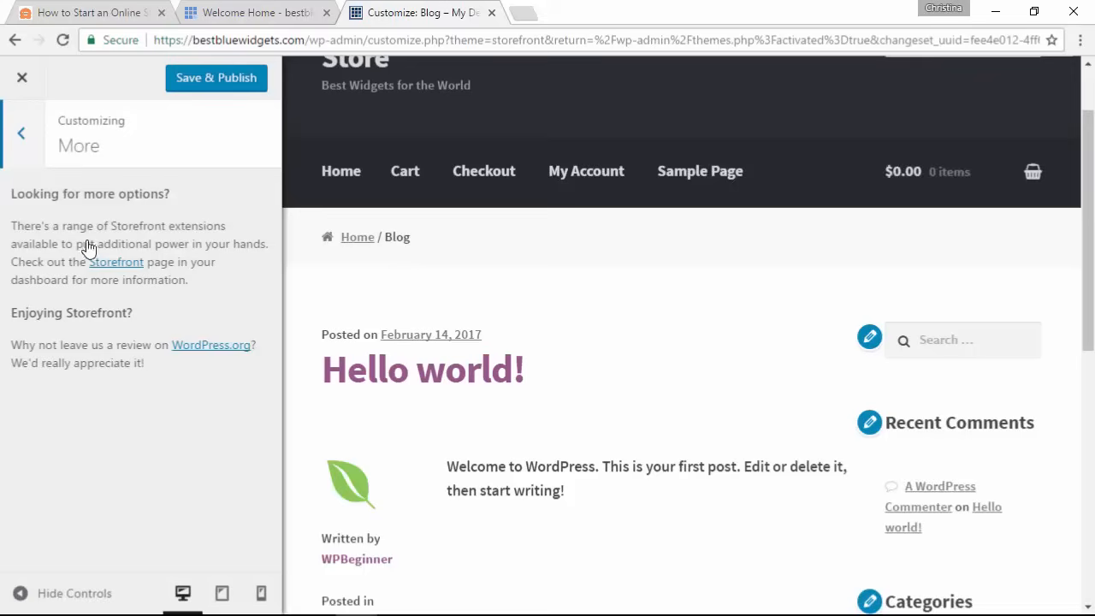
click(21, 134)
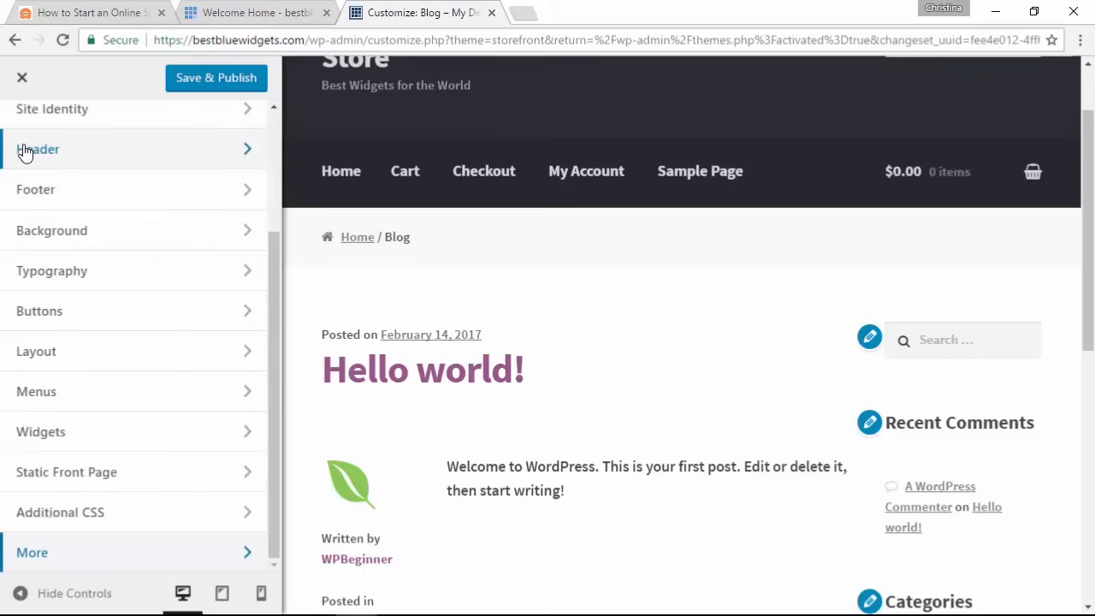
Step: Publish the changes, then check the Shop home page and Blog page in the preview
scroll(154, 318, up, 3)
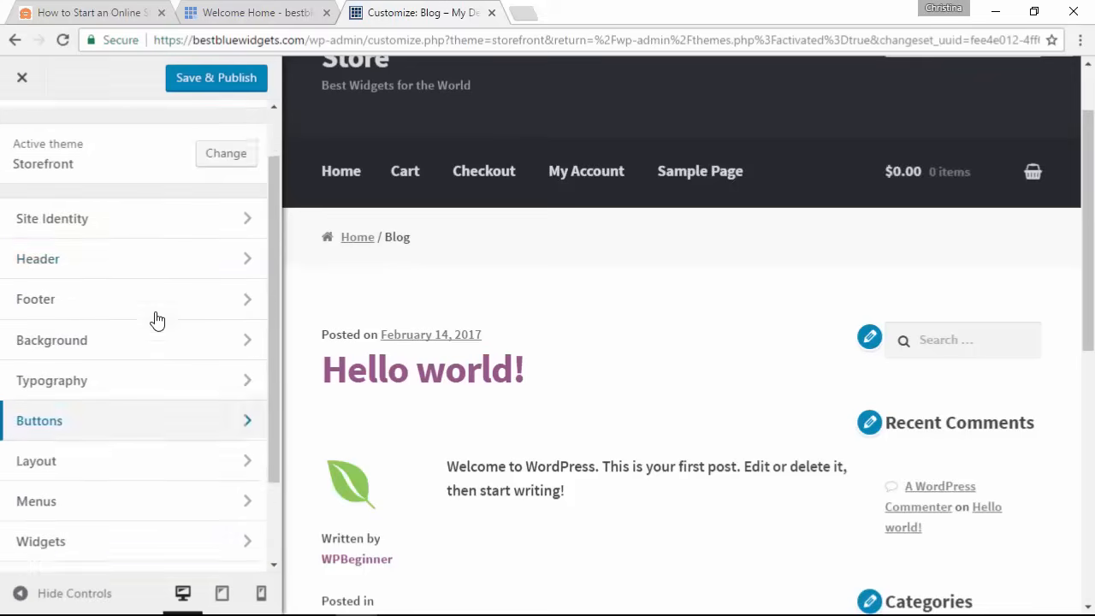
click(224, 80)
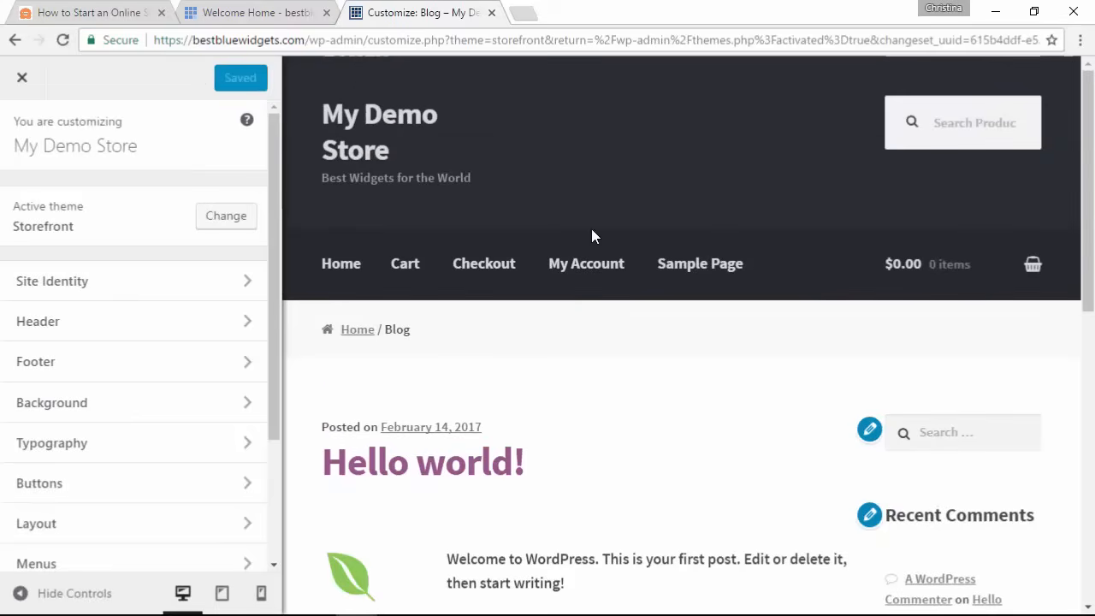
click(346, 267)
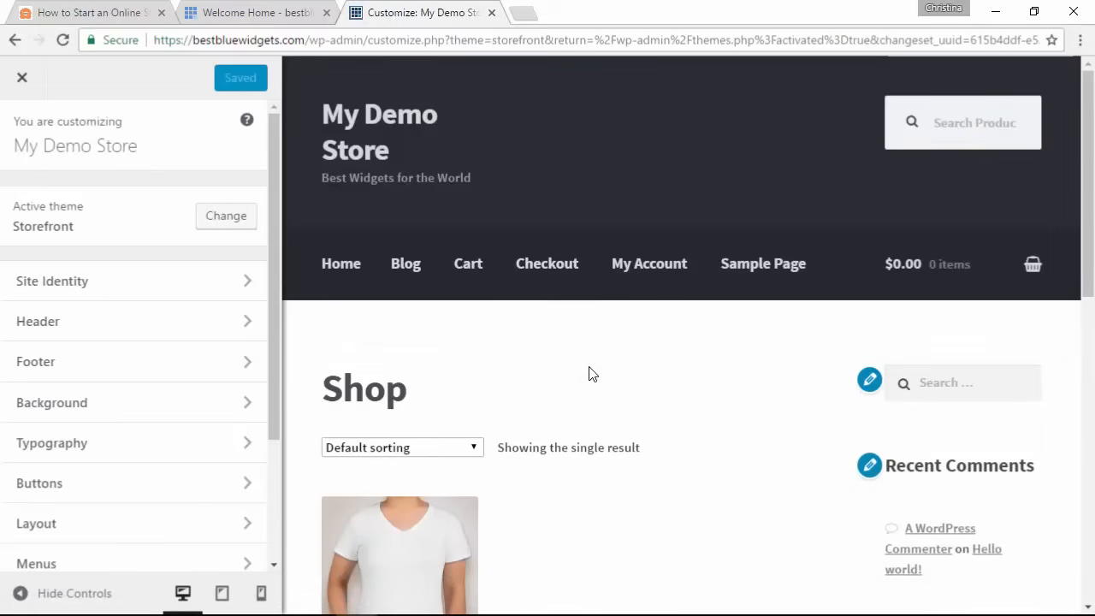
click(402, 267)
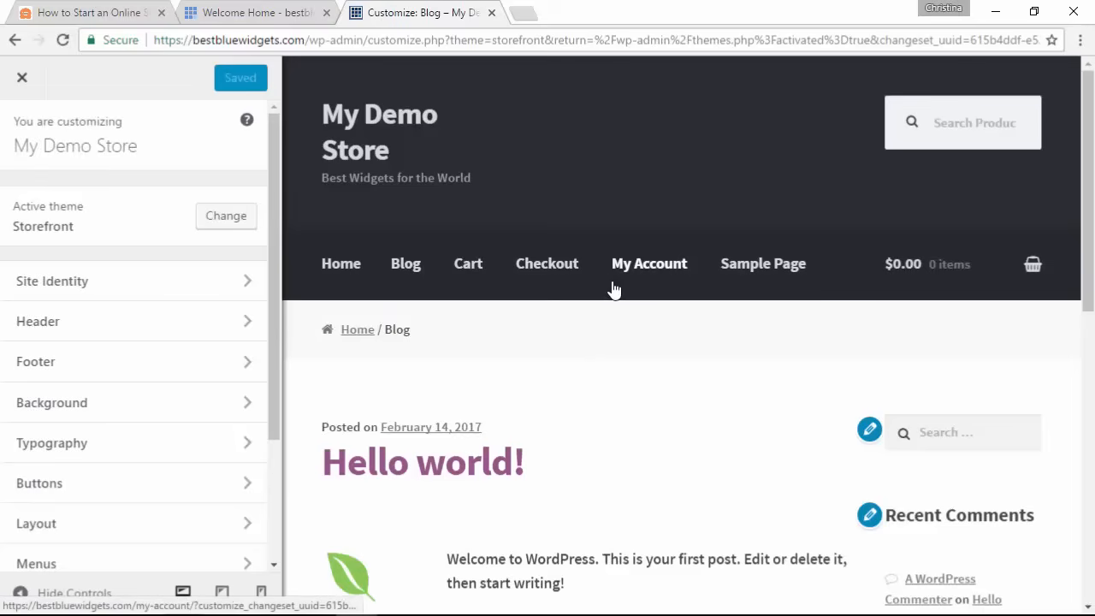
Step: Go to Appearance > Menus and create a new menu named Main
click(23, 81)
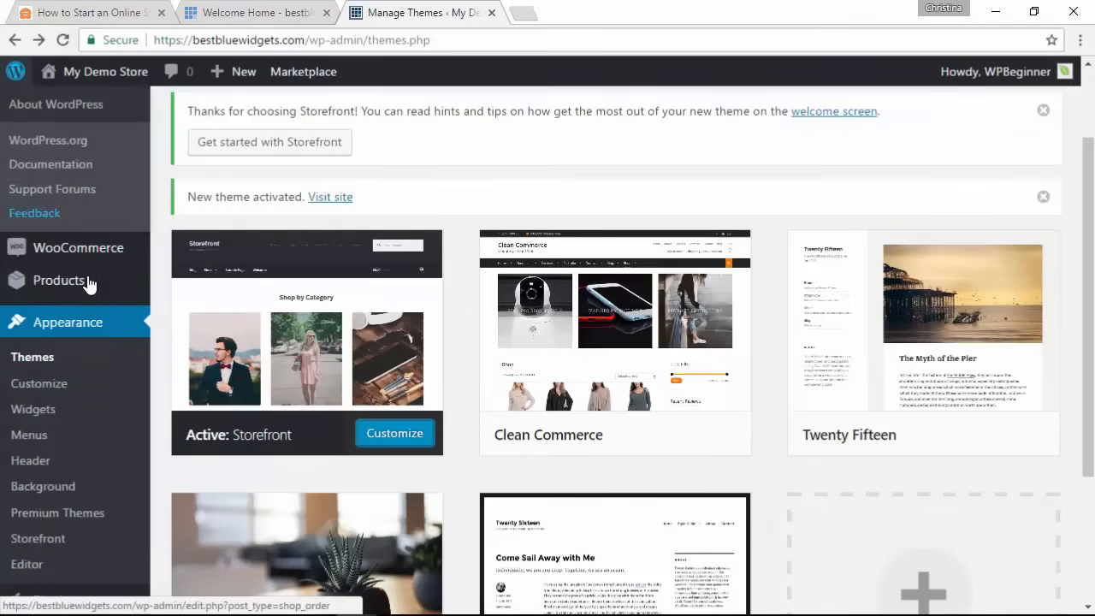
click(32, 442)
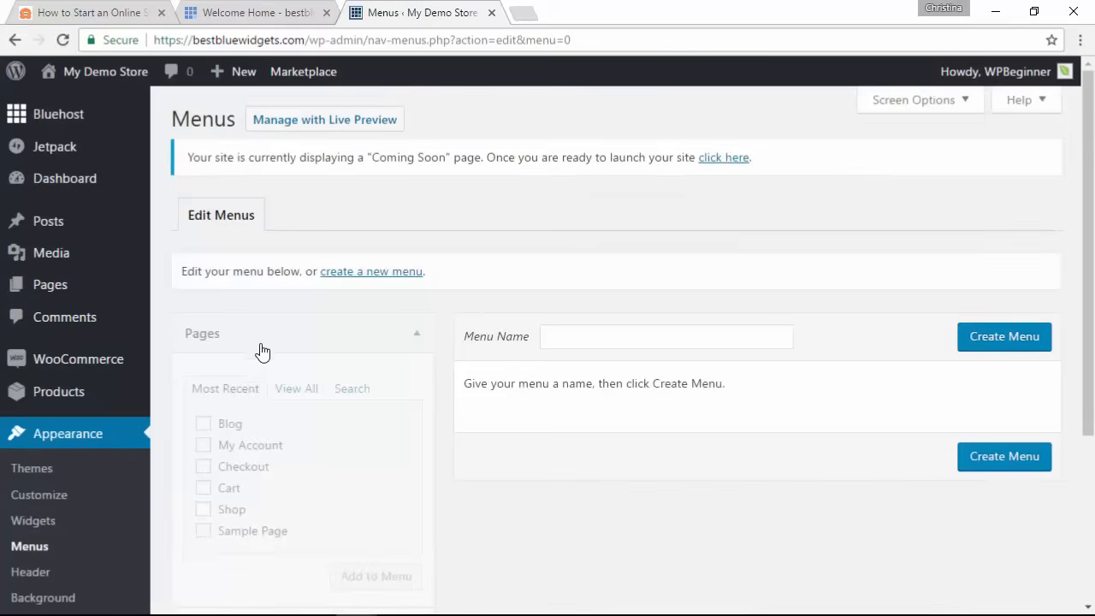
click(381, 272)
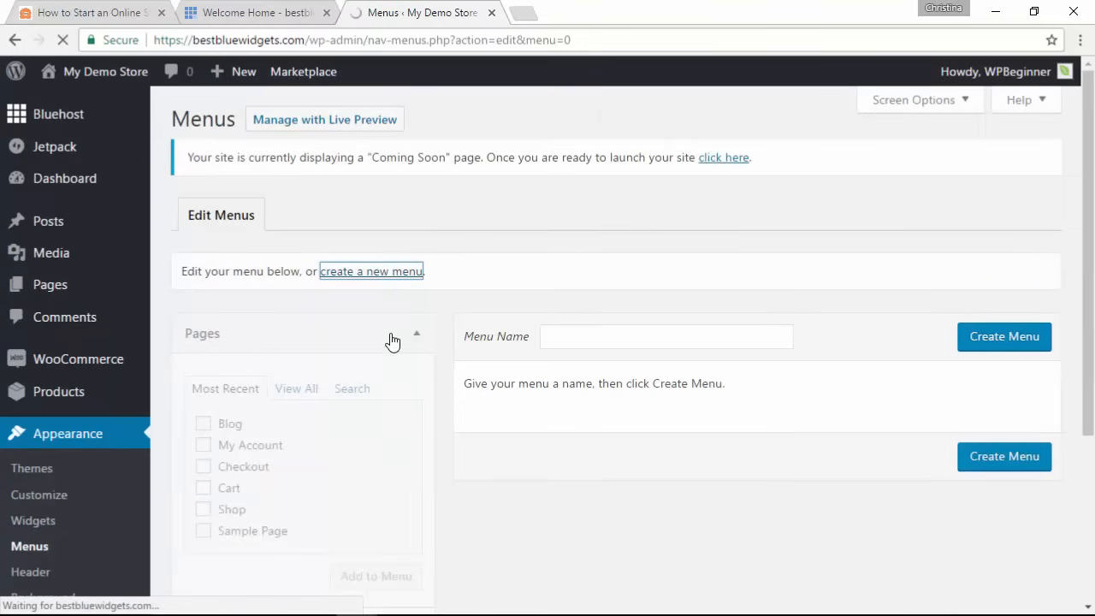
click(573, 339)
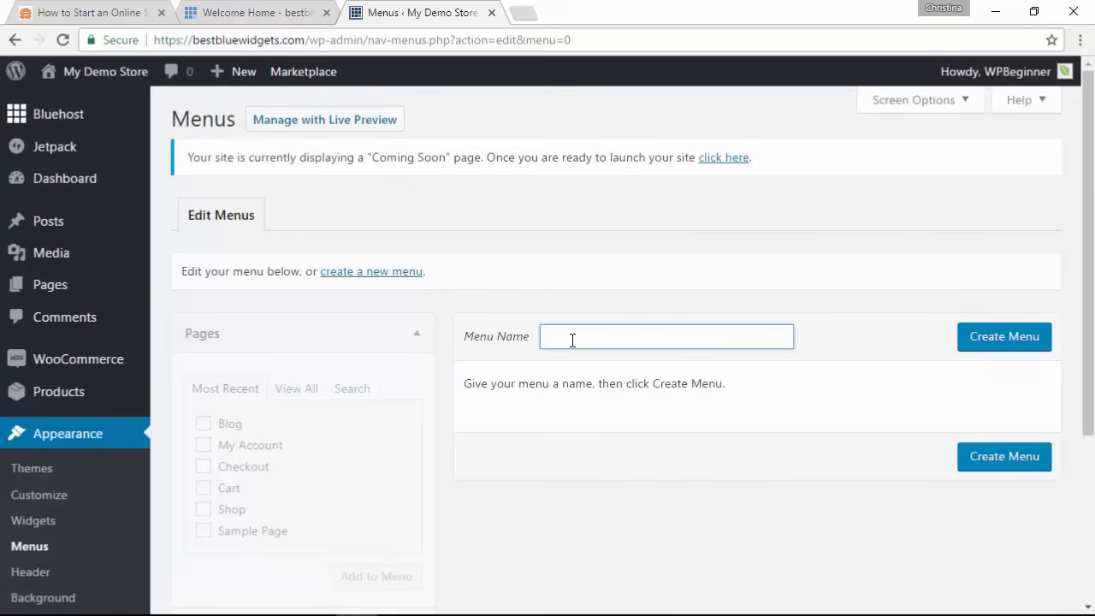
text(Main)
click(1008, 339)
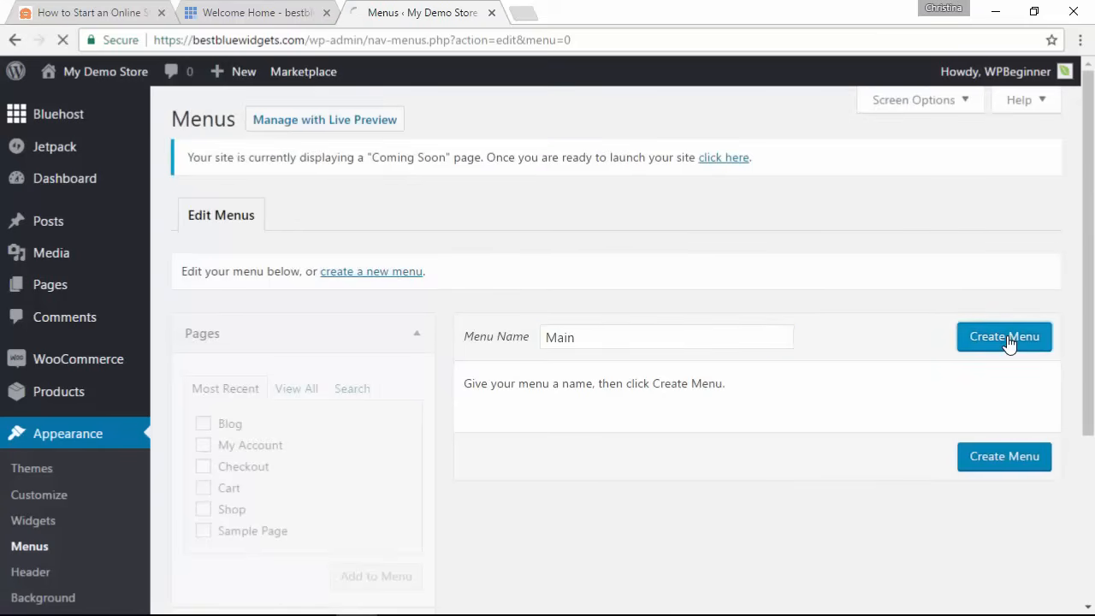
scroll(456, 360, down, 3)
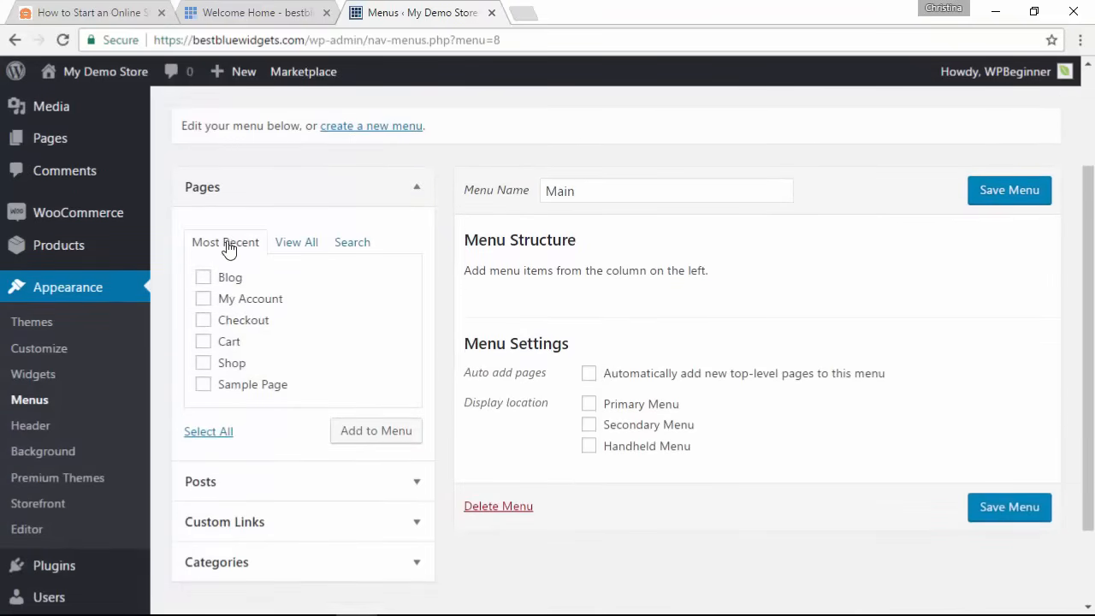
Step: Add the Blog, Cart and My Account pages to the Main menu
scroll(214, 300, down, 1)
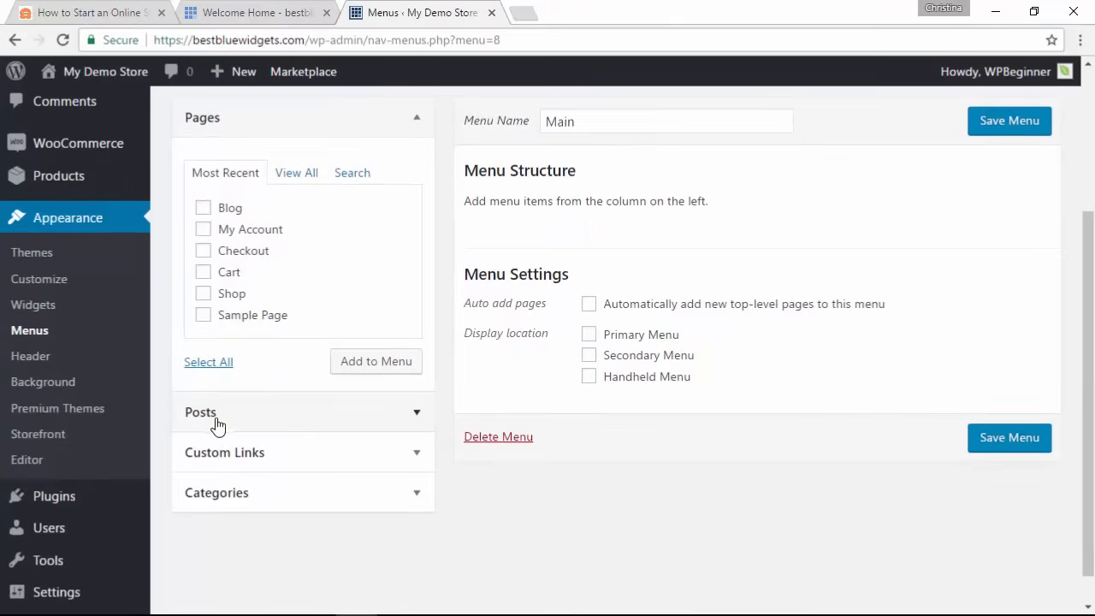
click(232, 460)
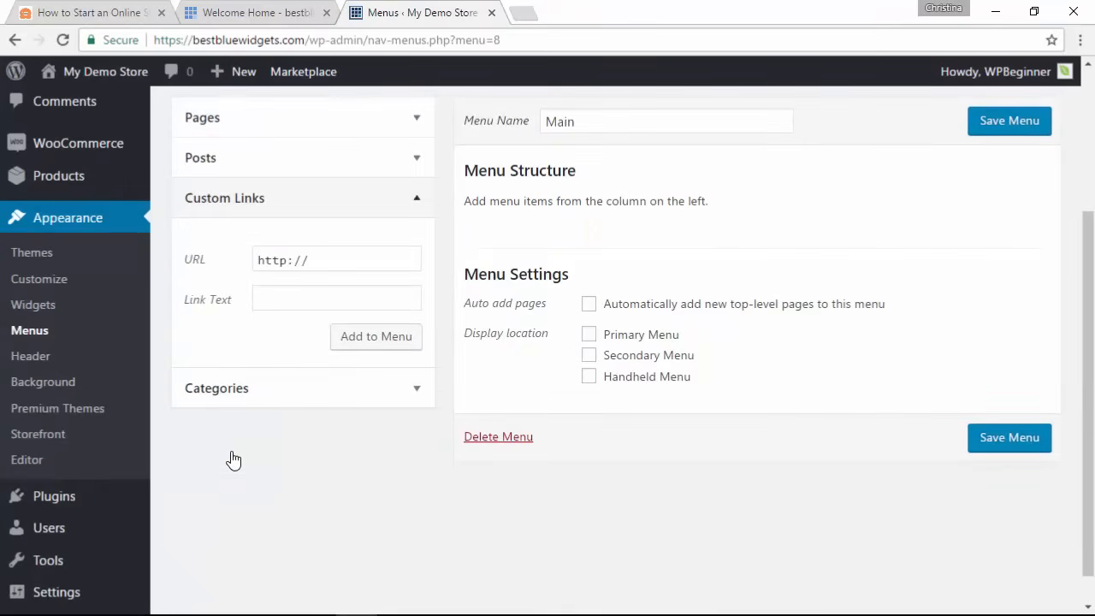
click(255, 199)
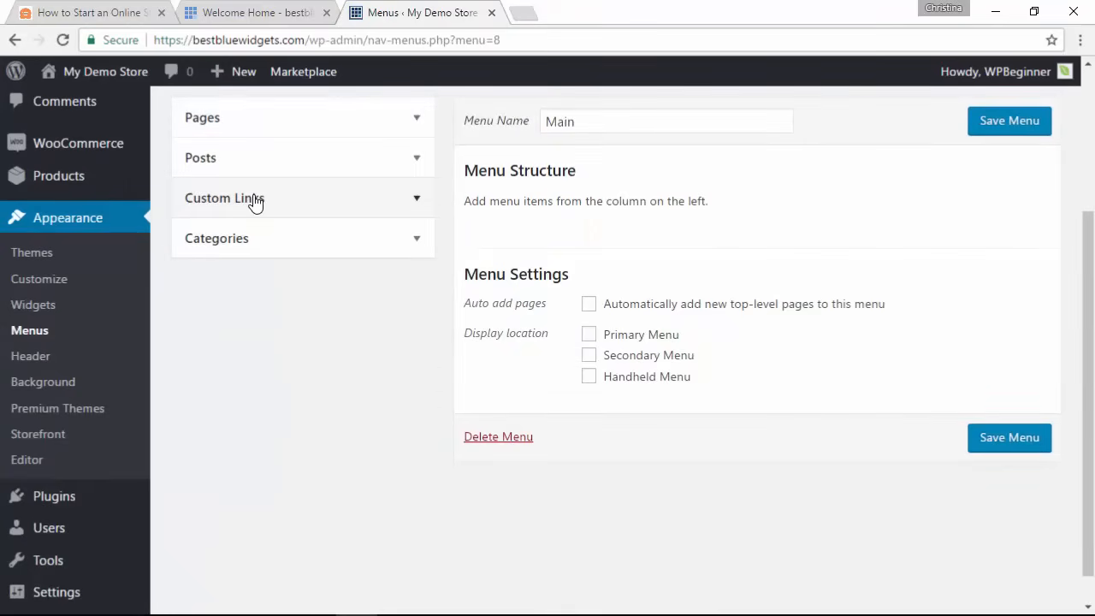
scroll(251, 202, up, 1)
click(289, 191)
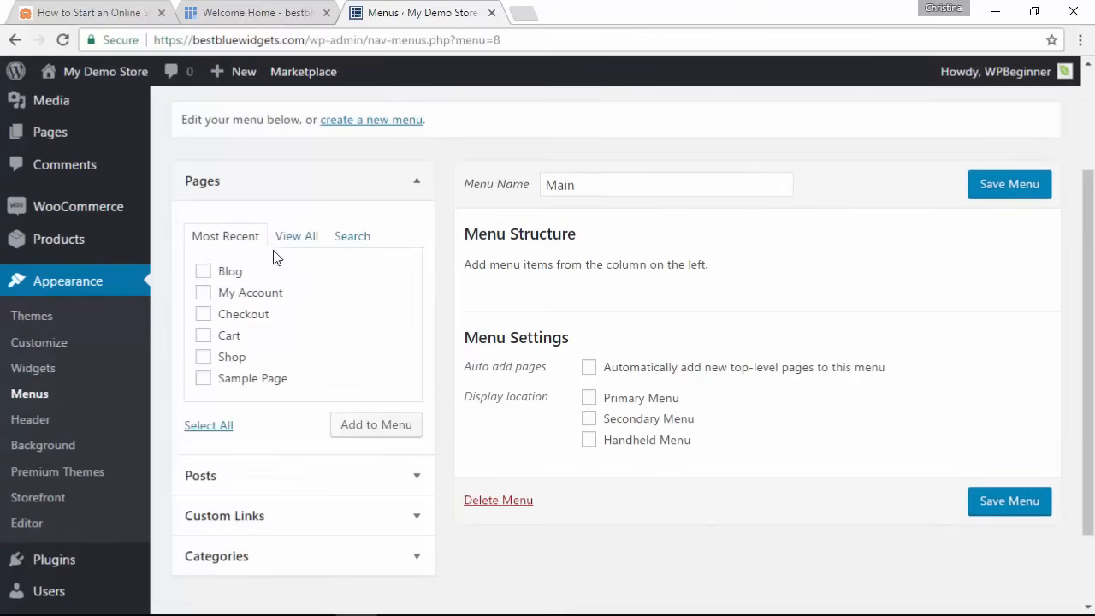
click(210, 272)
click(204, 336)
click(204, 295)
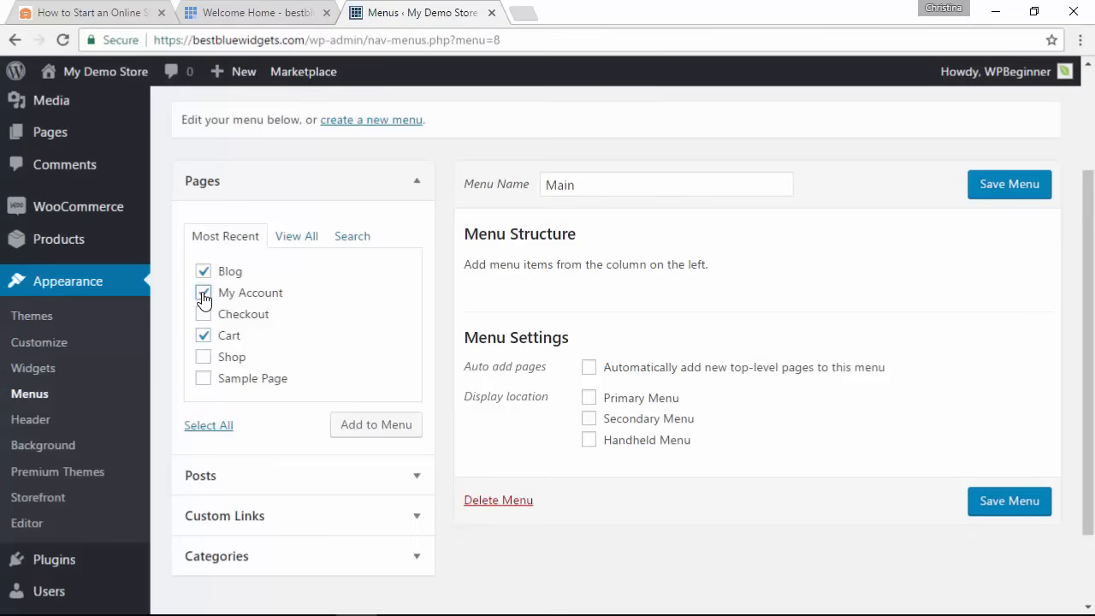
click(364, 426)
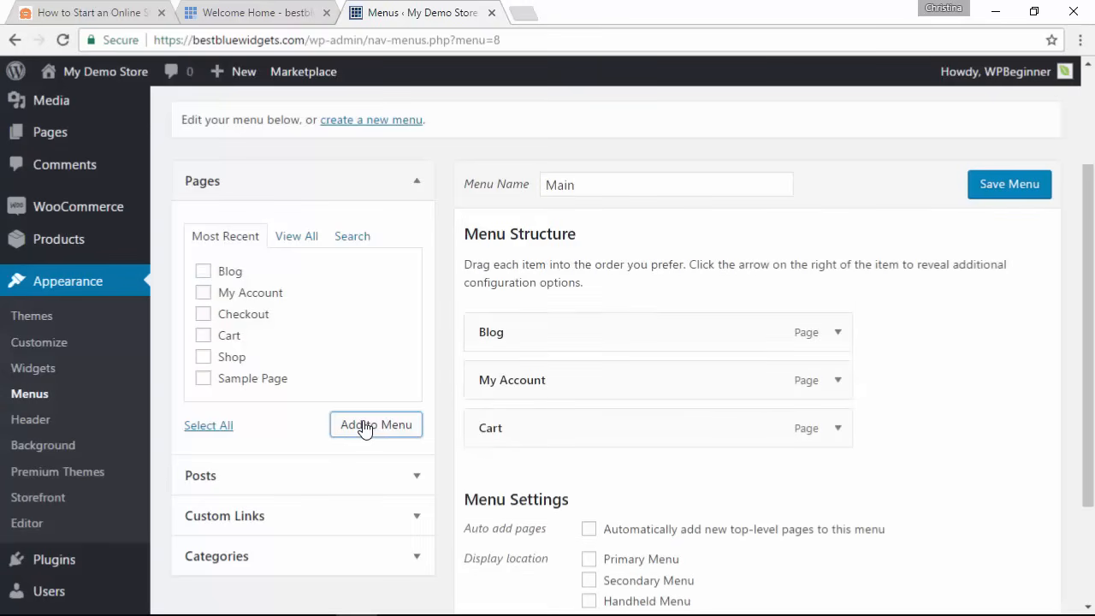
mouse_move(513, 328)
mouse_down()
mouse_move(521, 428)
mouse_move(531, 330)
mouse_up()
scroll(261, 374, down, 1)
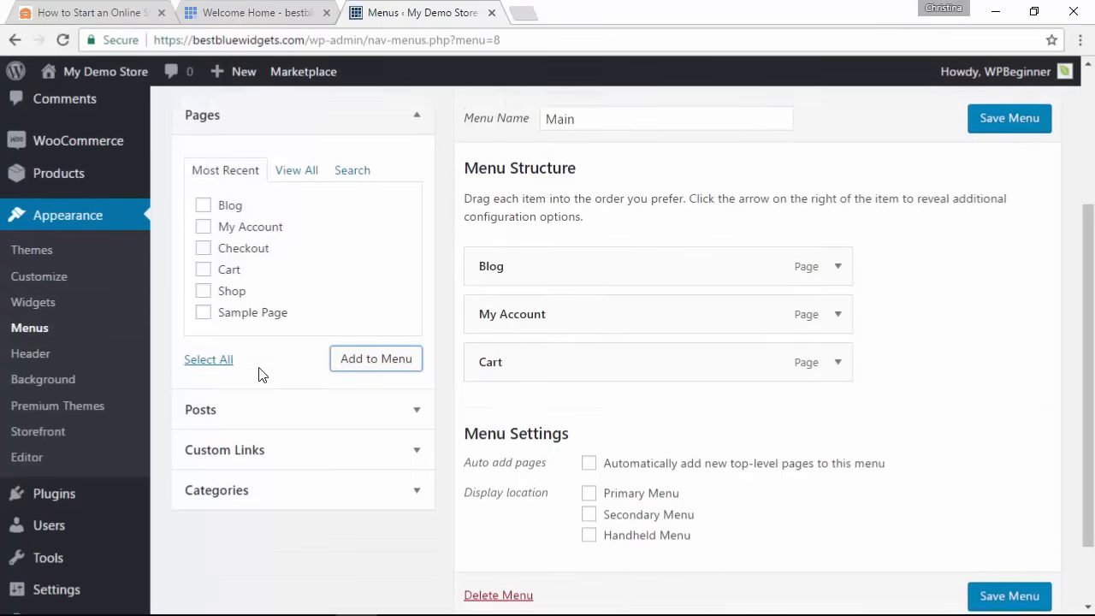
click(304, 448)
click(342, 247)
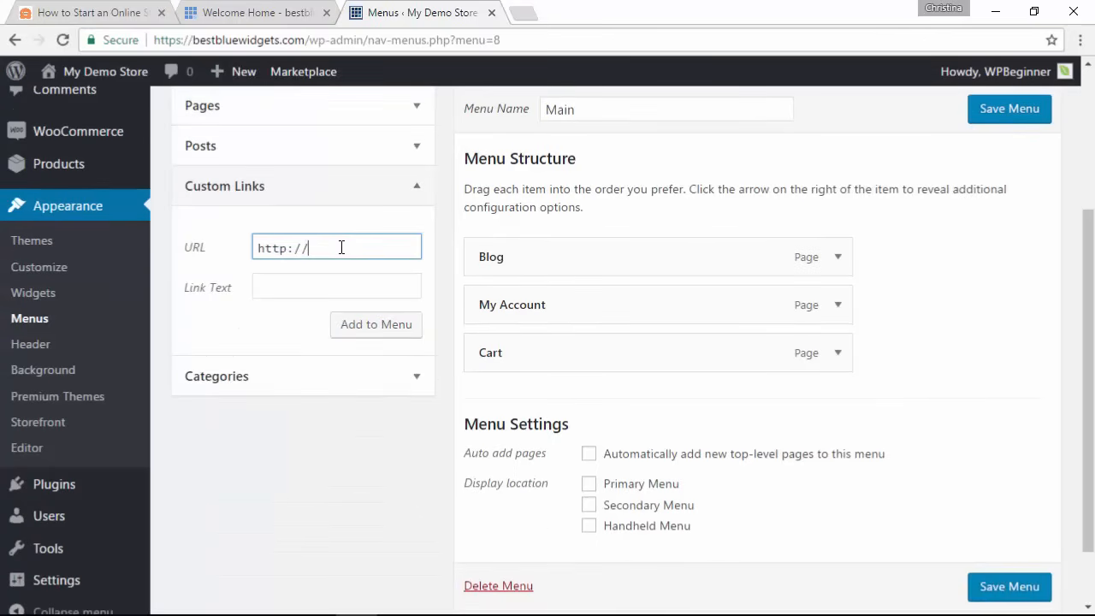
text(s)
key(End)
text(bestbluewidgets.com)
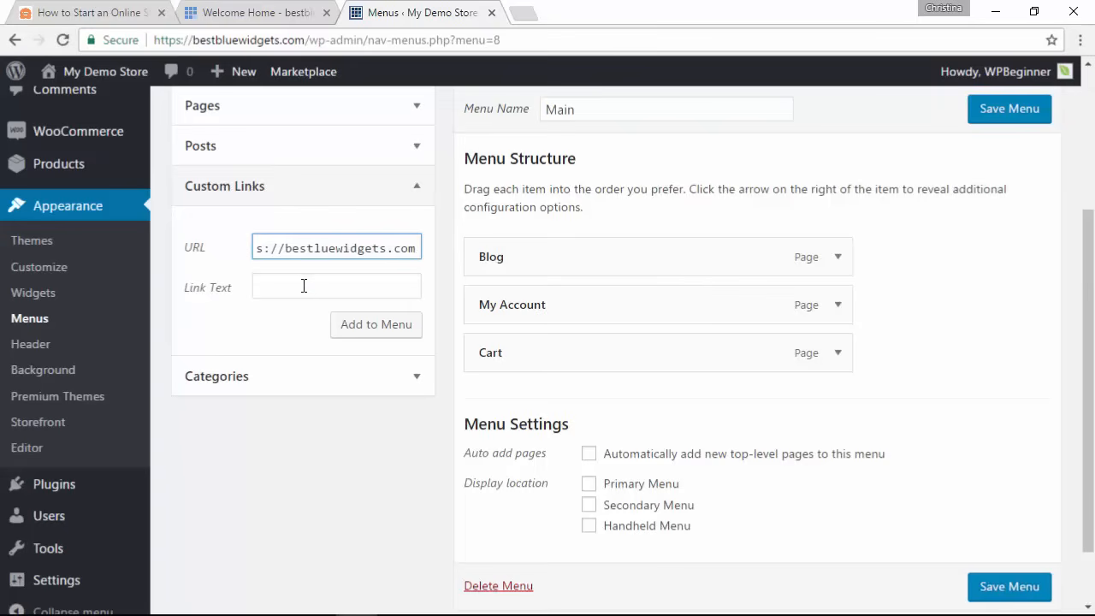
click(302, 288)
text(Home)
click(374, 332)
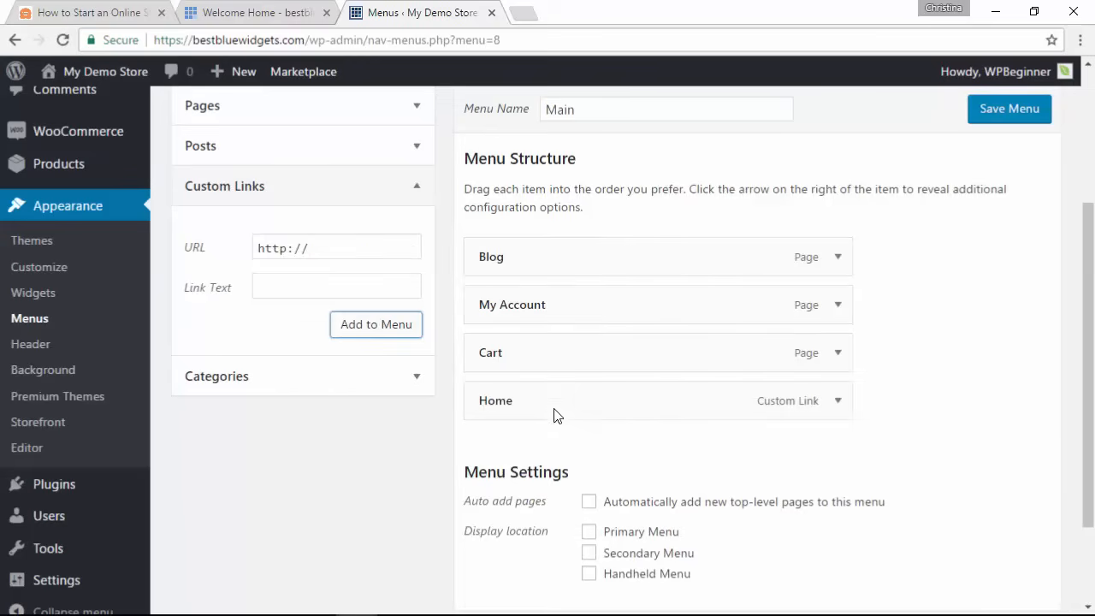
drag(555, 416, 552, 255)
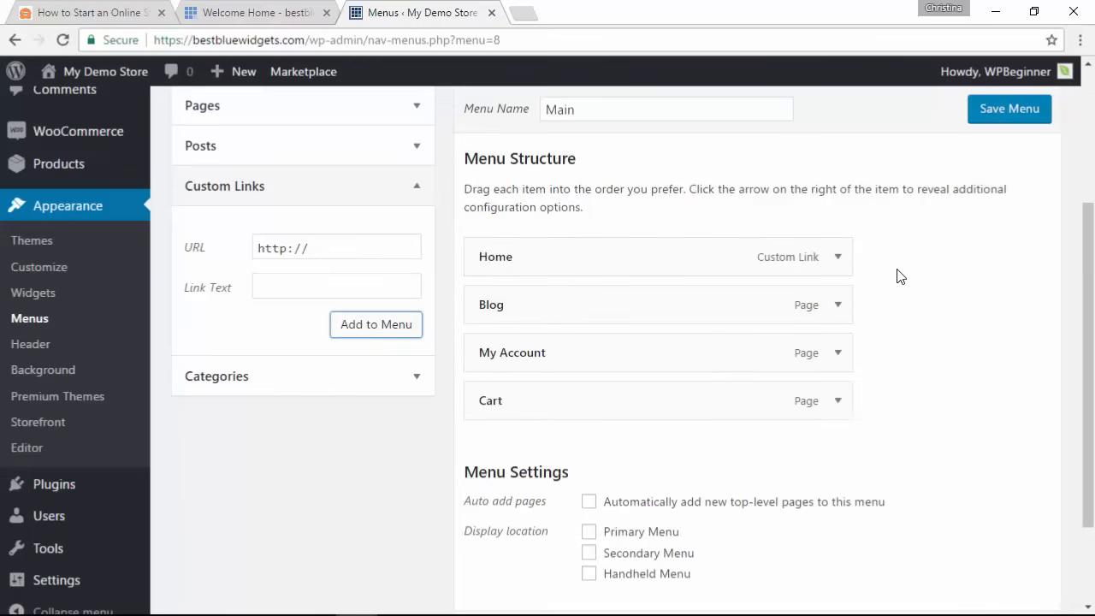
scroll(898, 277, down, 1)
scroll(898, 277, up, 1)
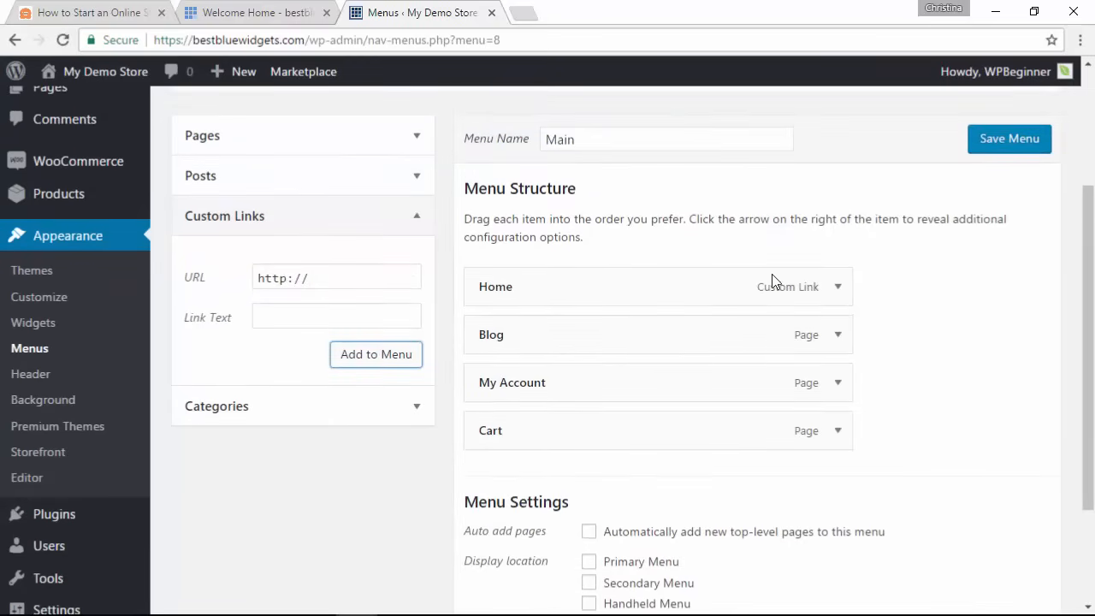
Step: Save Main, assign it to the Primary Menu location, and launch the site from Coming Soon
click(990, 147)
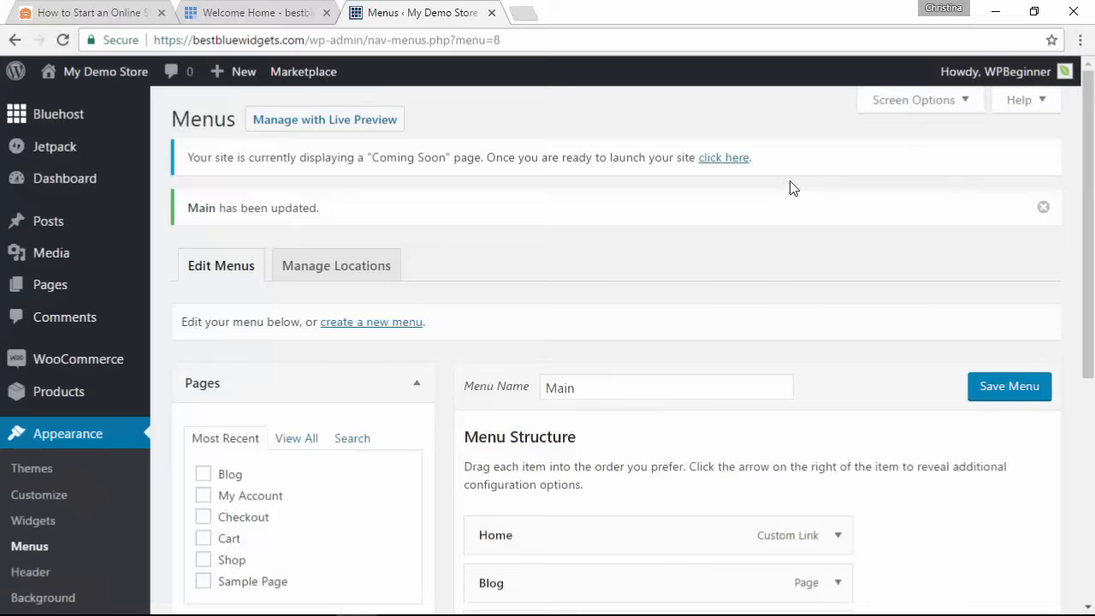
click(305, 274)
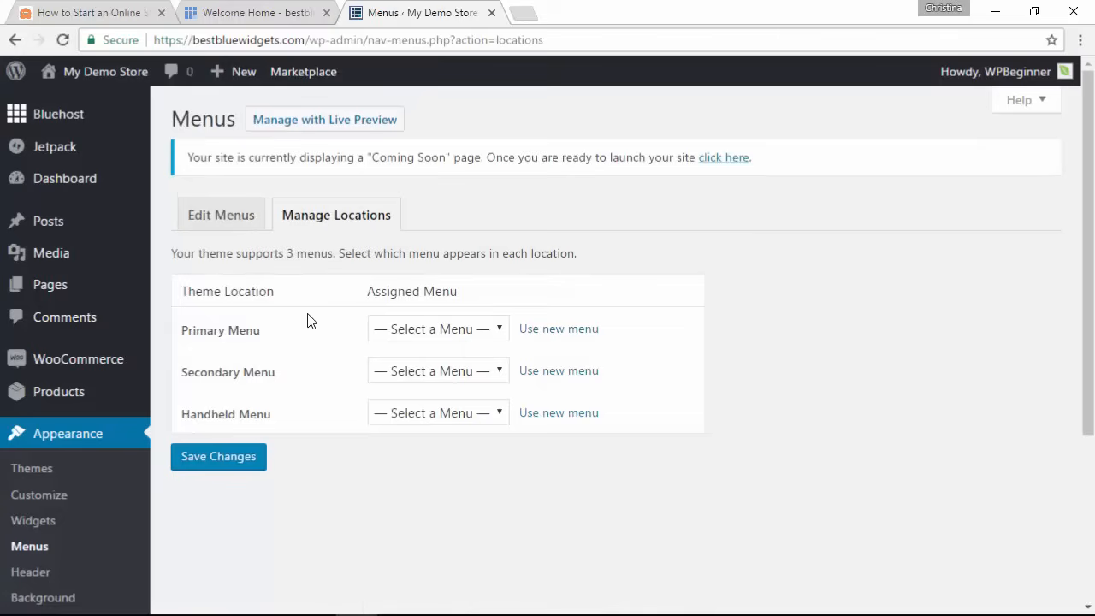
click(436, 332)
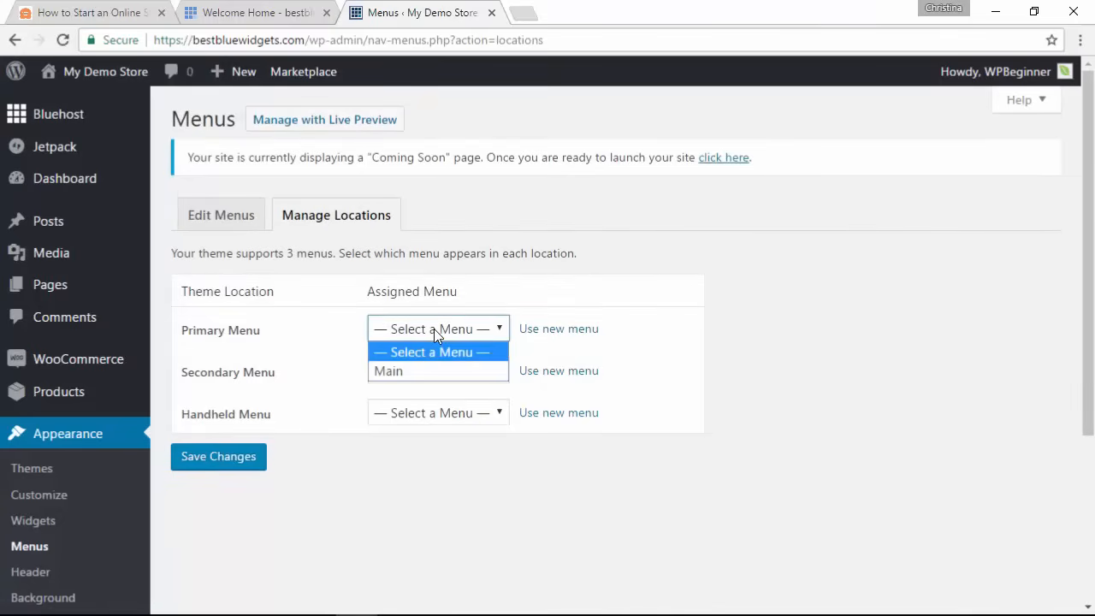
click(378, 371)
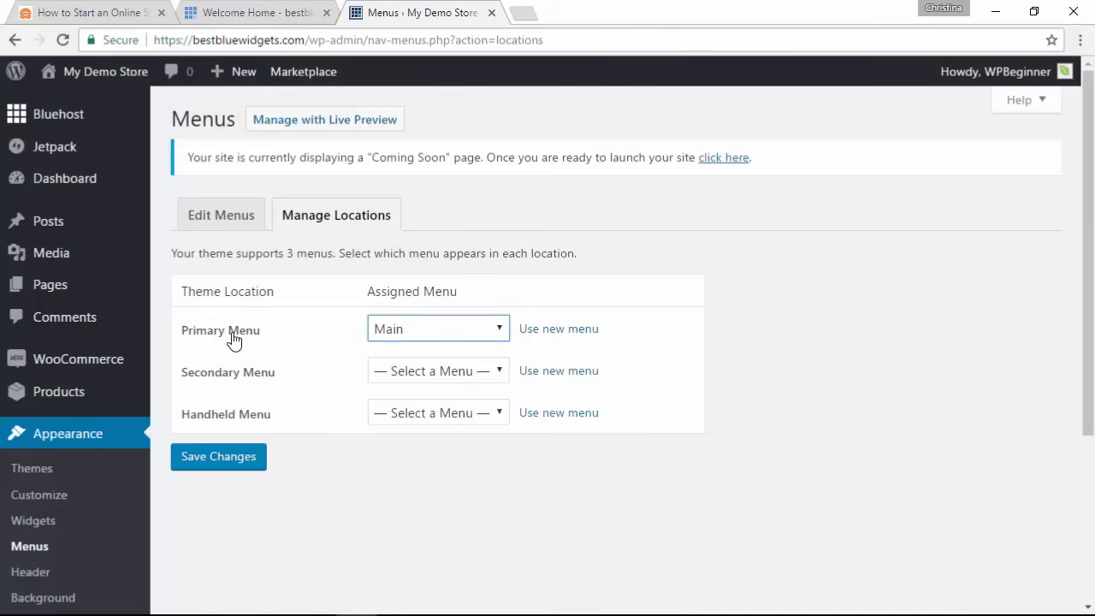
click(218, 459)
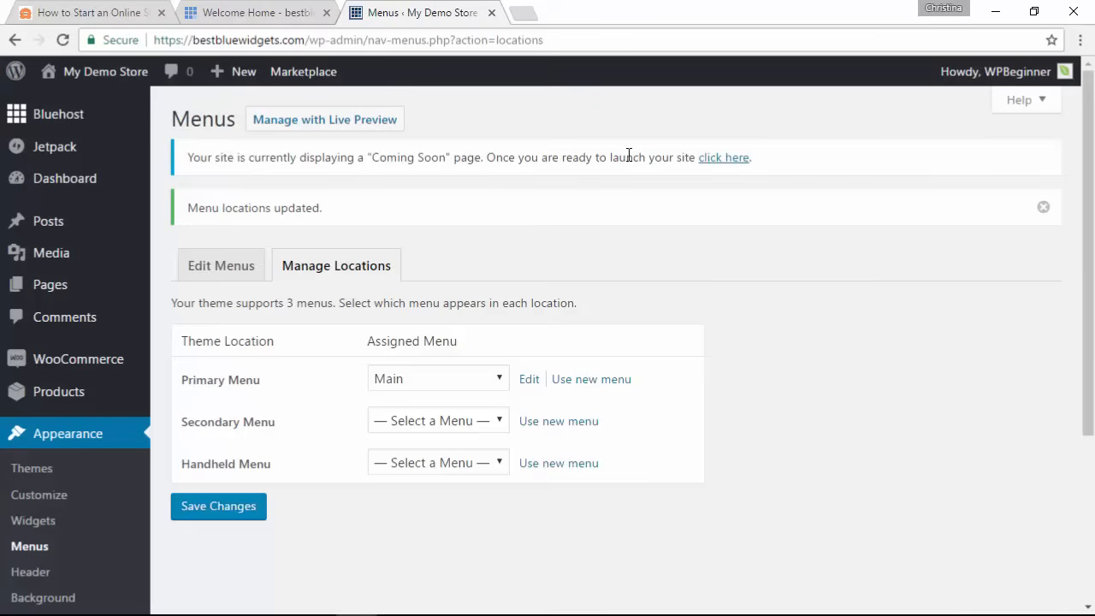
click(718, 160)
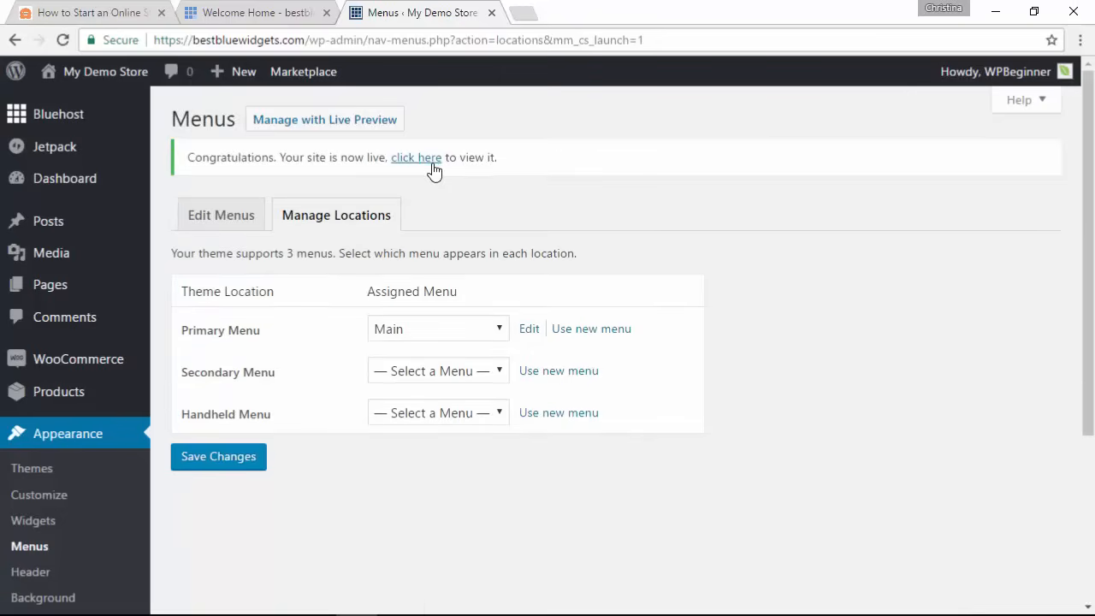
Step: Open the live Shop page in a new tab and check its Home, Blog, My Account, Cart menu
click(428, 163)
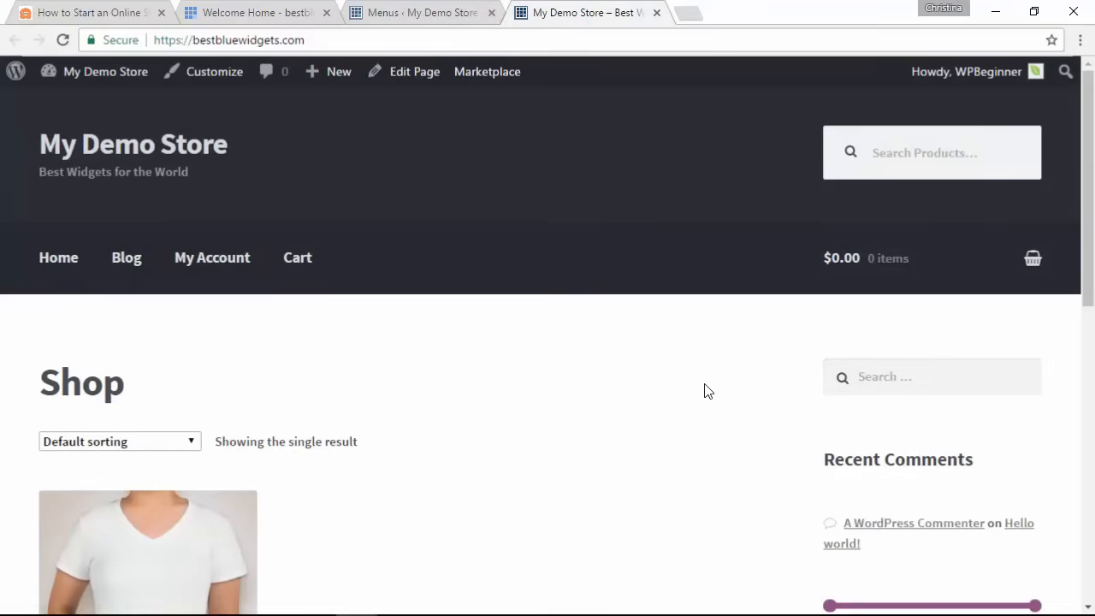
scroll(707, 391, down, 1)
scroll(707, 391, down, 1)
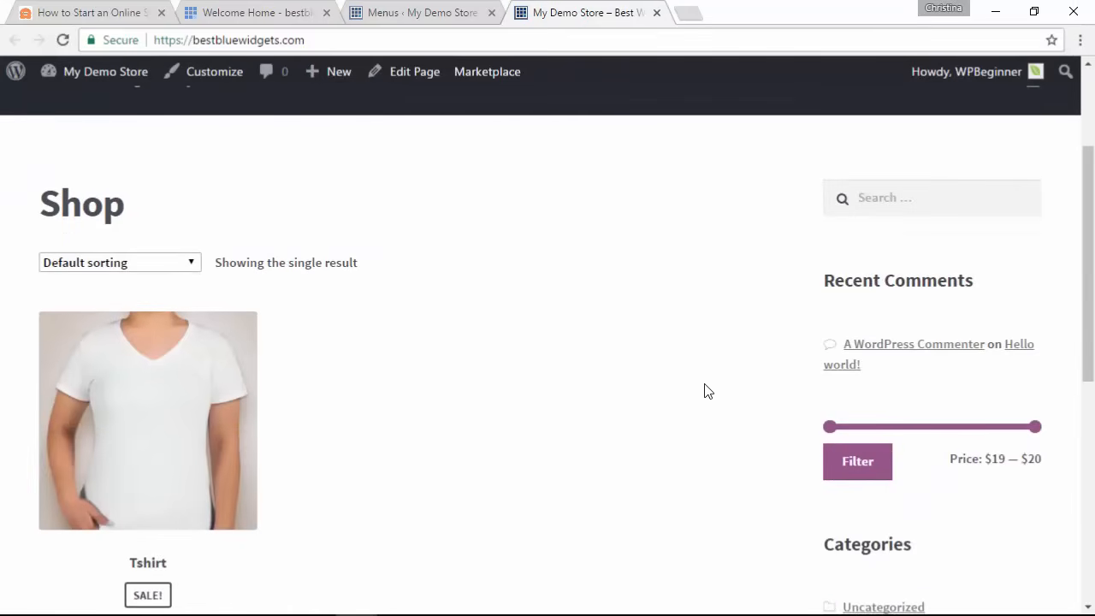
scroll(707, 391, down, 1)
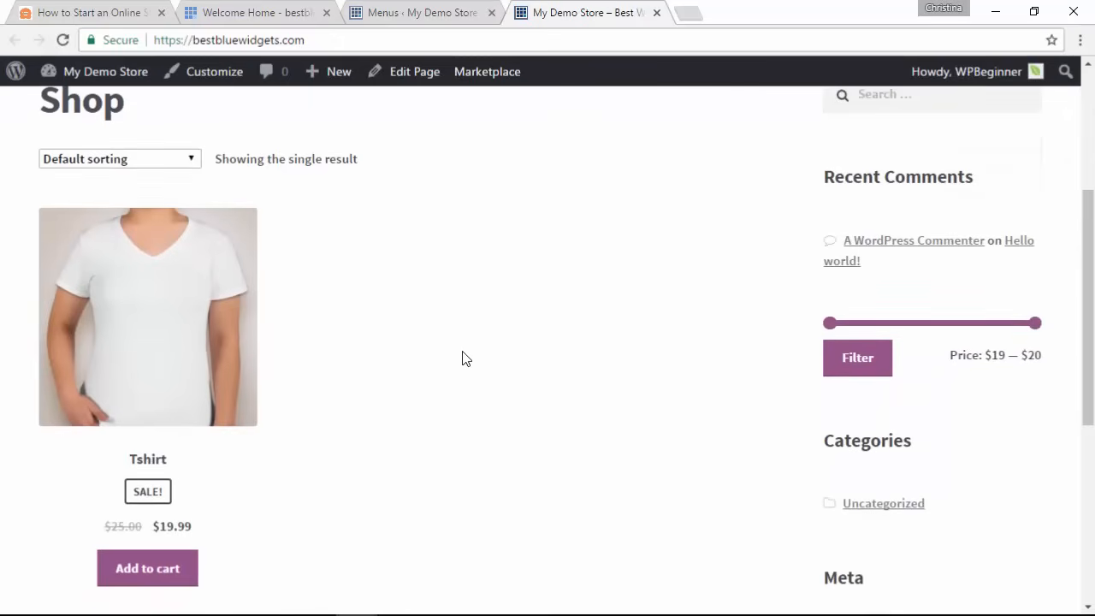
scroll(462, 358, up, 2)
scroll(462, 358, up, 1)
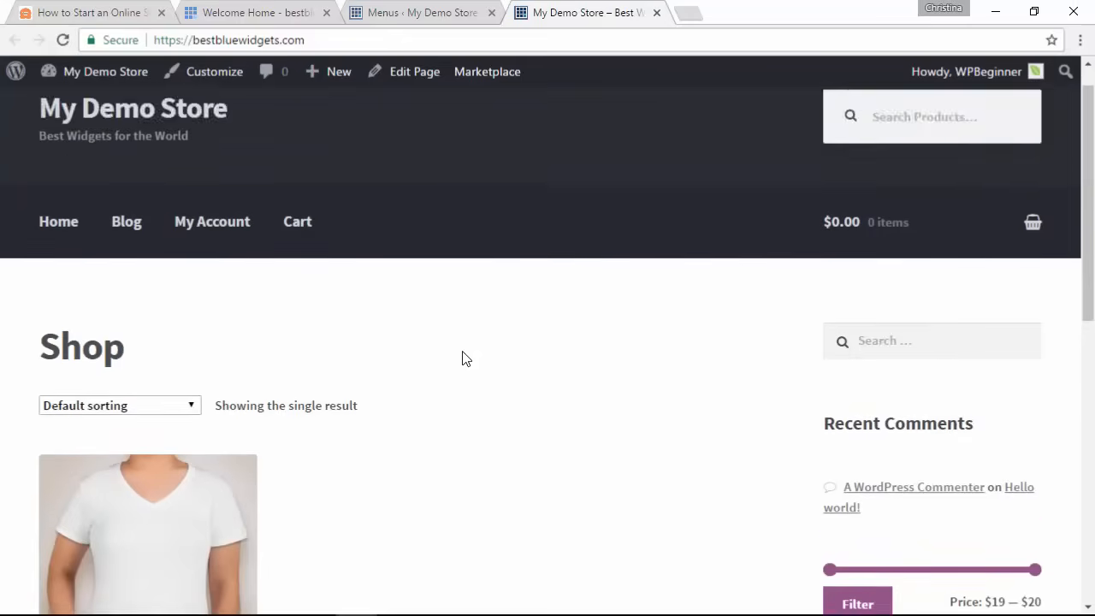
scroll(462, 358, down, 3)
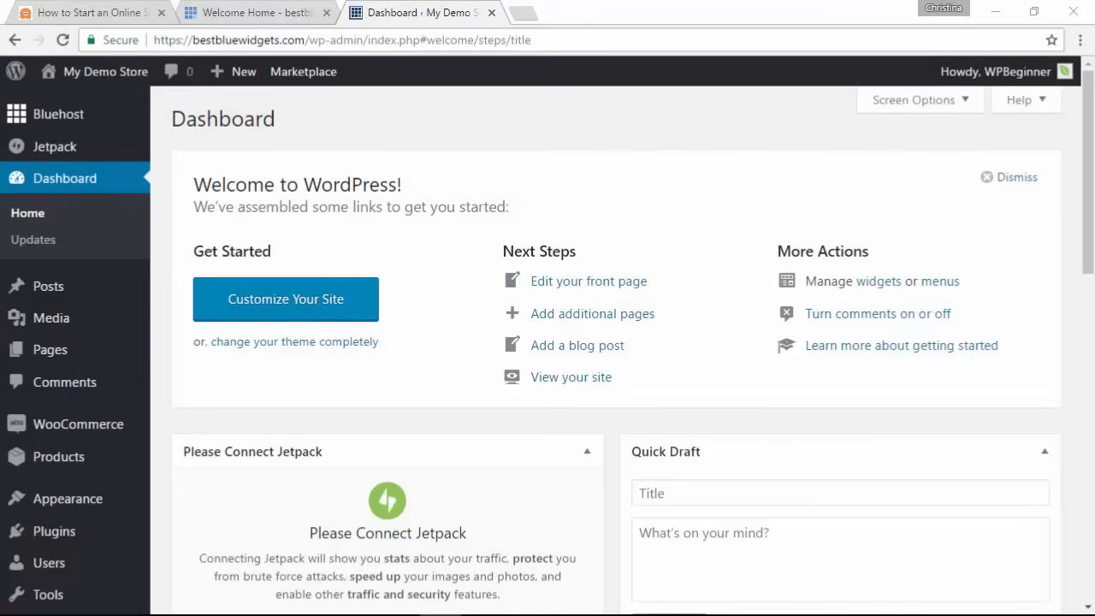
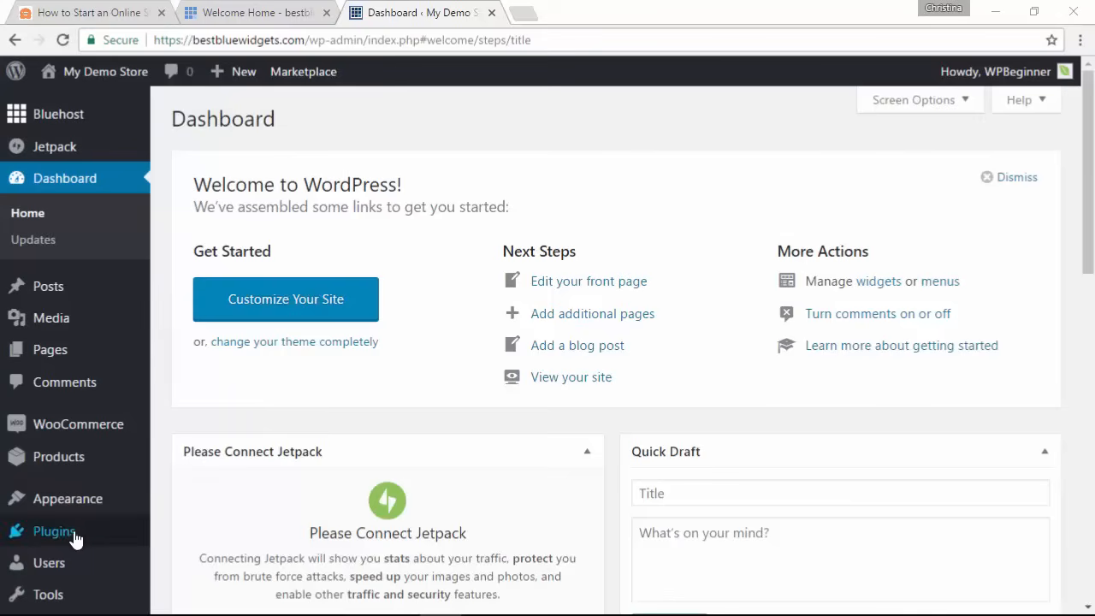
Step: Open Installed Plugins and review the five plugins: three active, including Jetpack, and two inactive
mouse_move(47, 537)
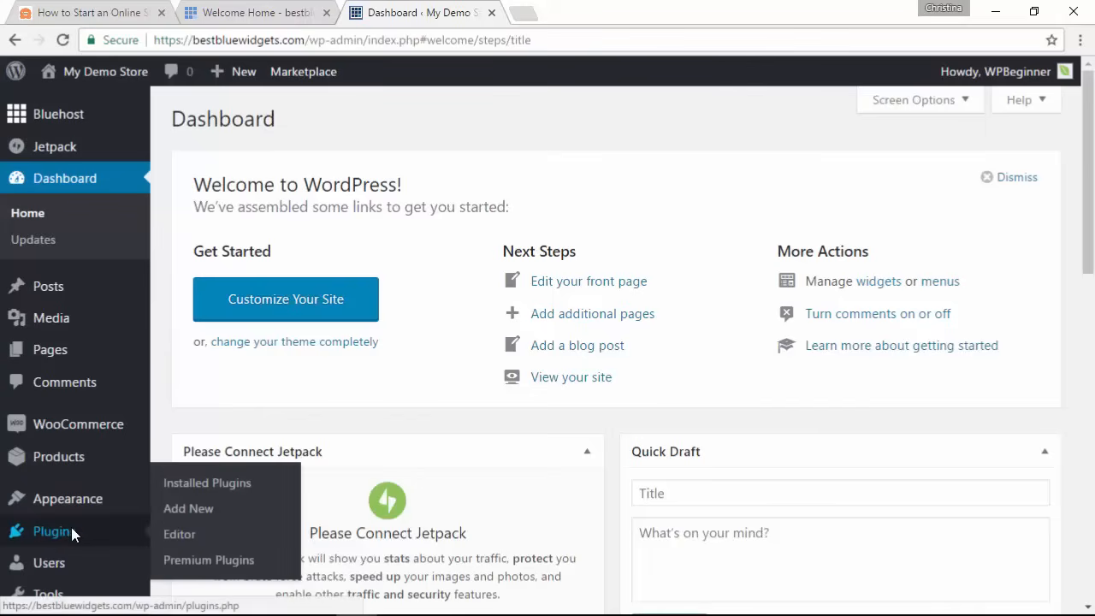
click(71, 529)
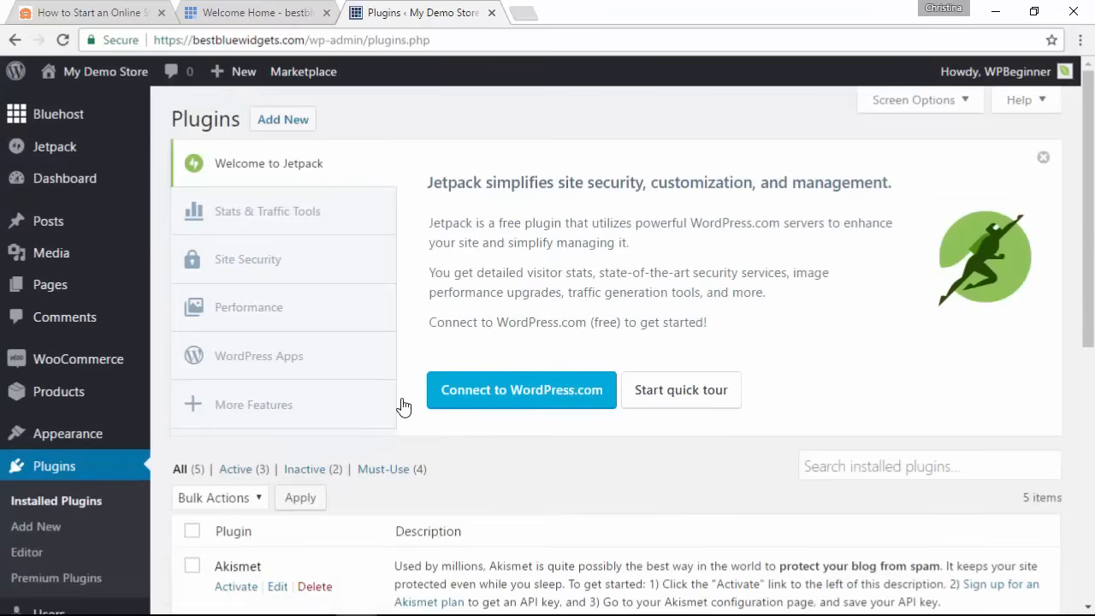
scroll(403, 407, down, 3)
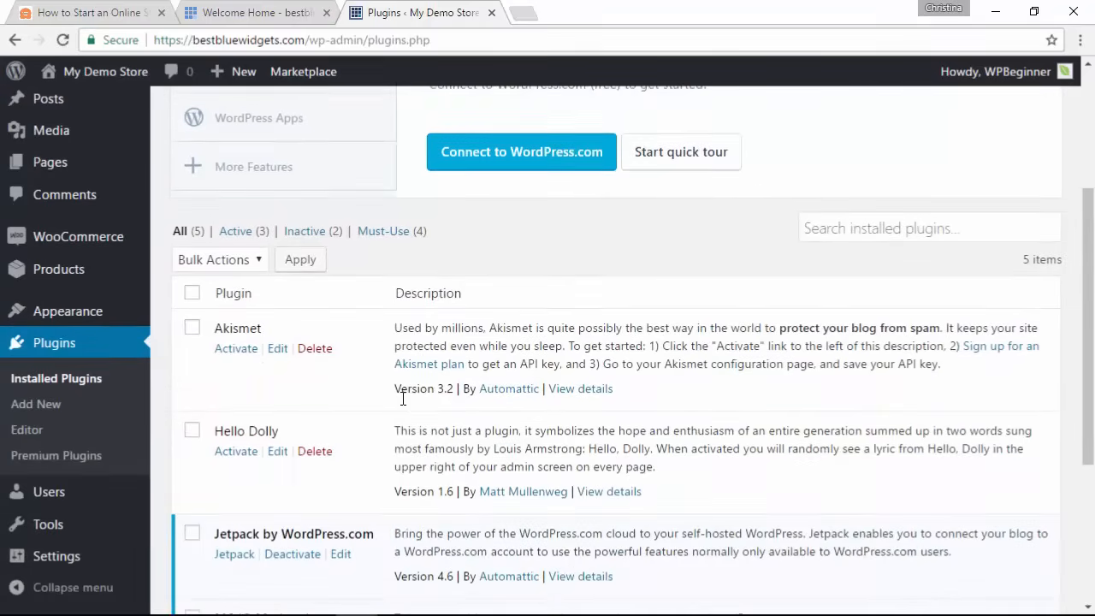
scroll(403, 398, down, 1)
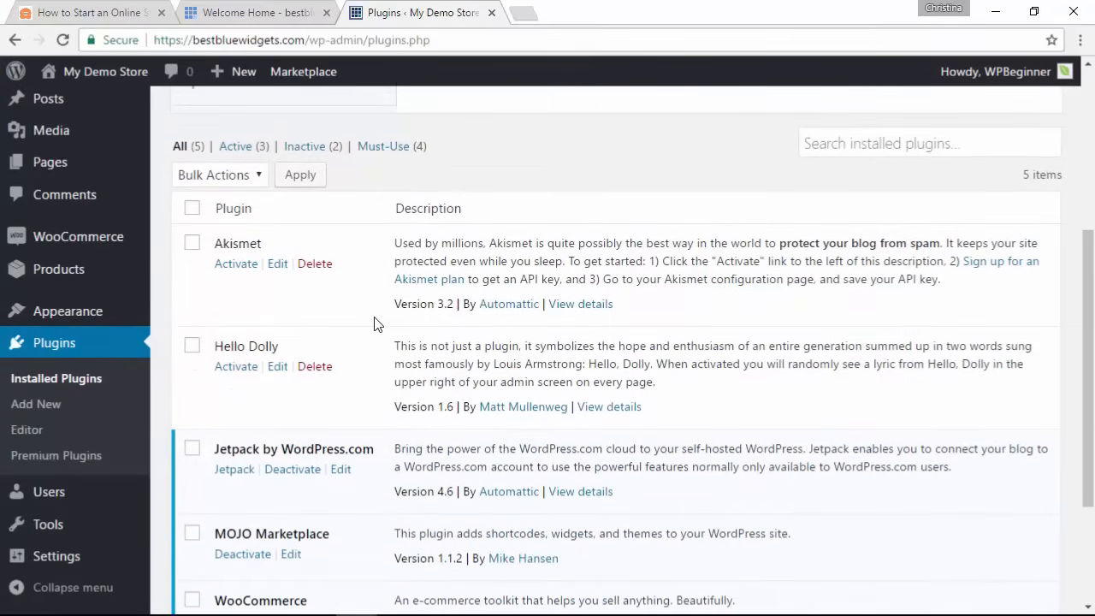
scroll(369, 259, down, 1)
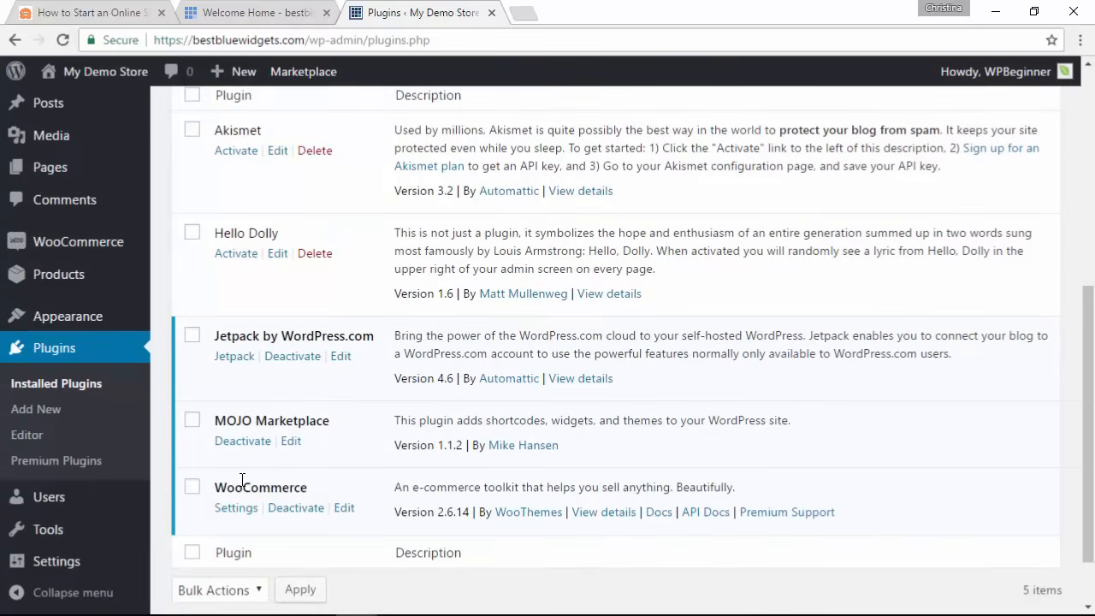
scroll(242, 479, up, 3)
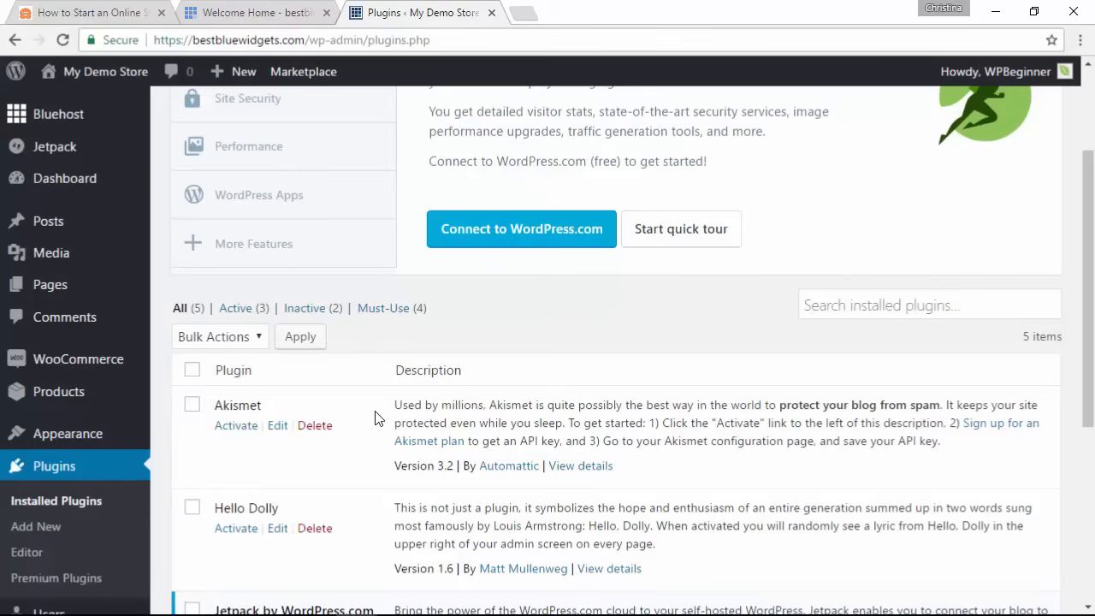
scroll(374, 418, up, 2)
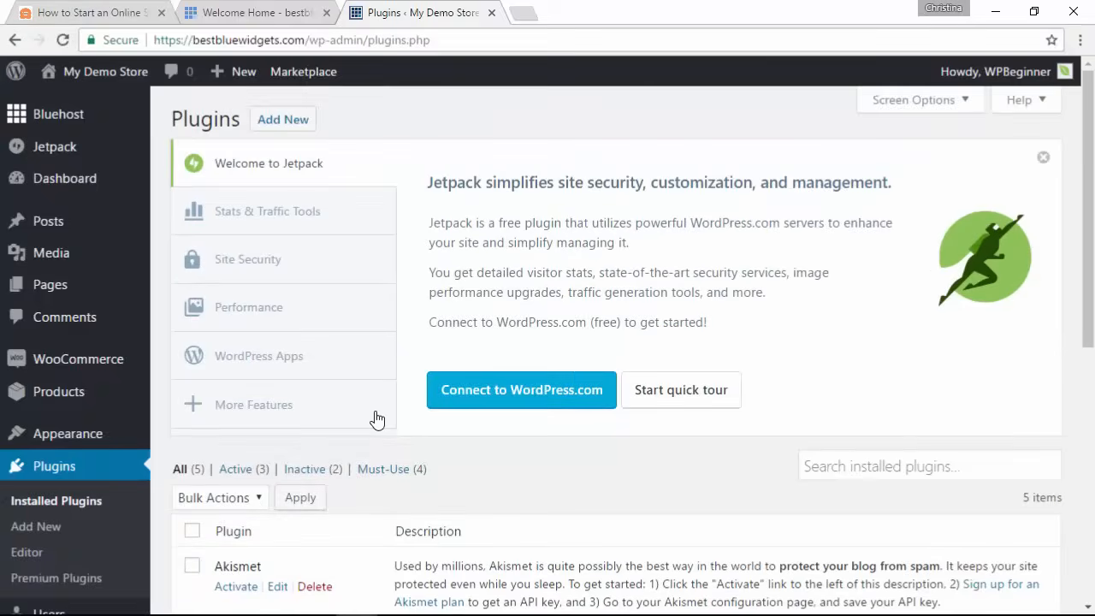
Step: Search the plugin directory for 'wpforms', then install and activate Contact Form by WPForms
click(288, 125)
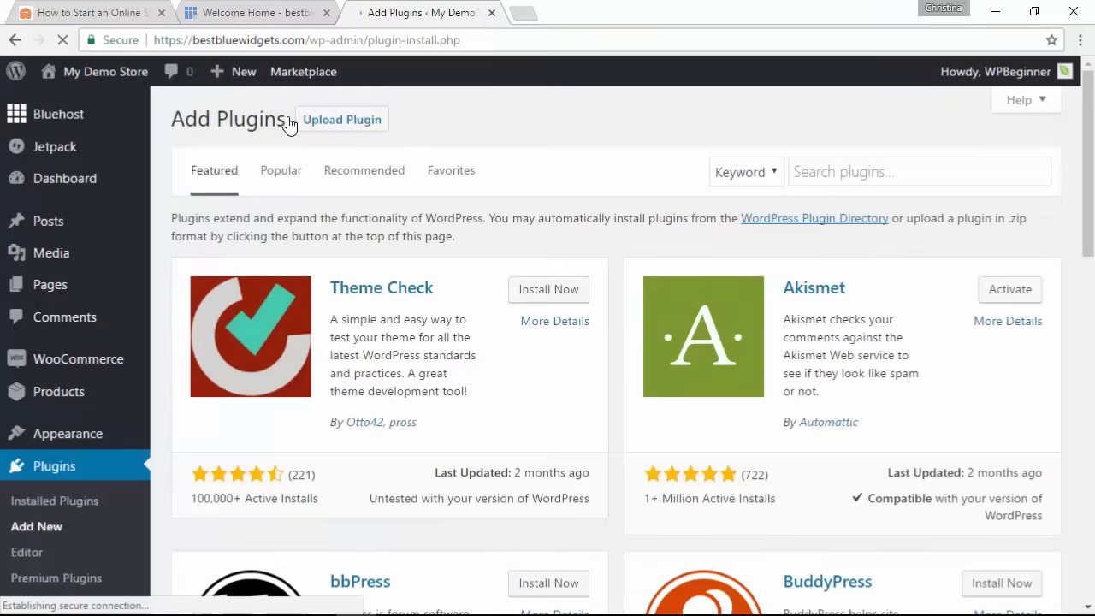
click(838, 176)
text(w)
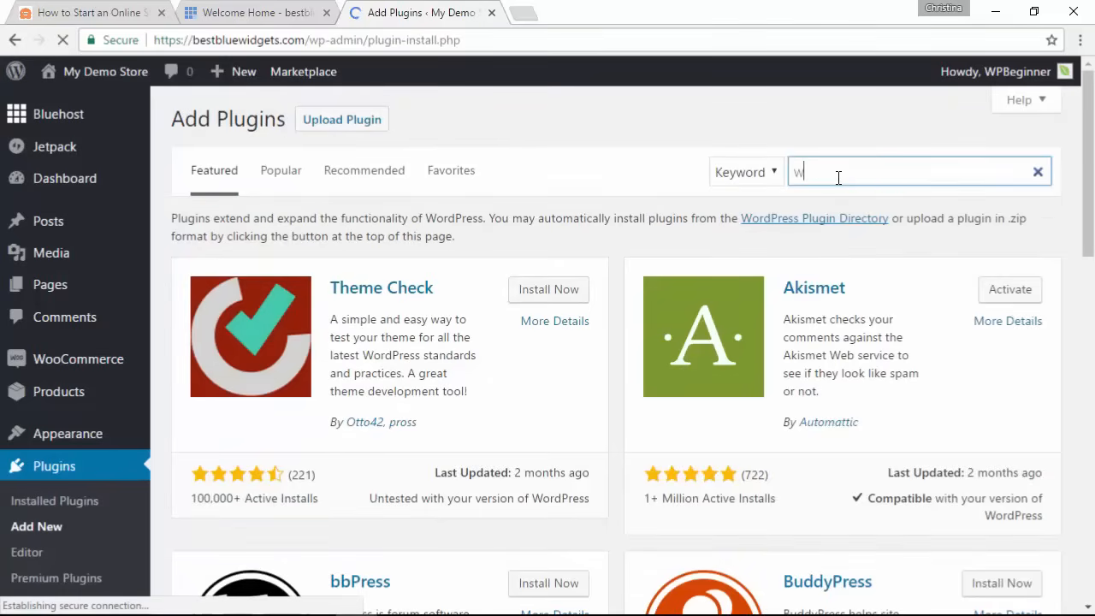
text(pforms)
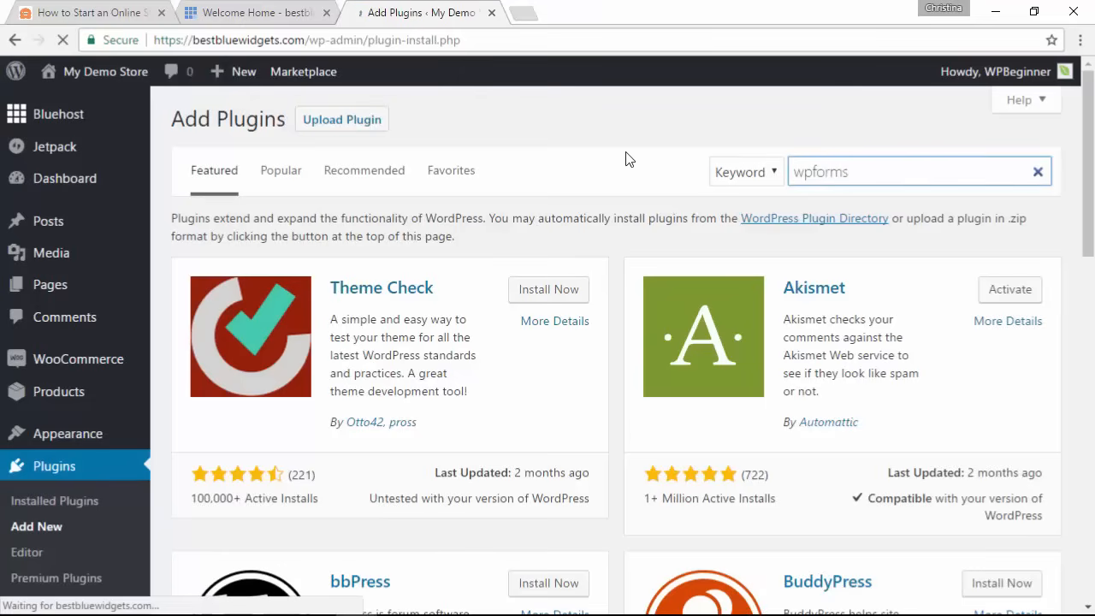
key(Return)
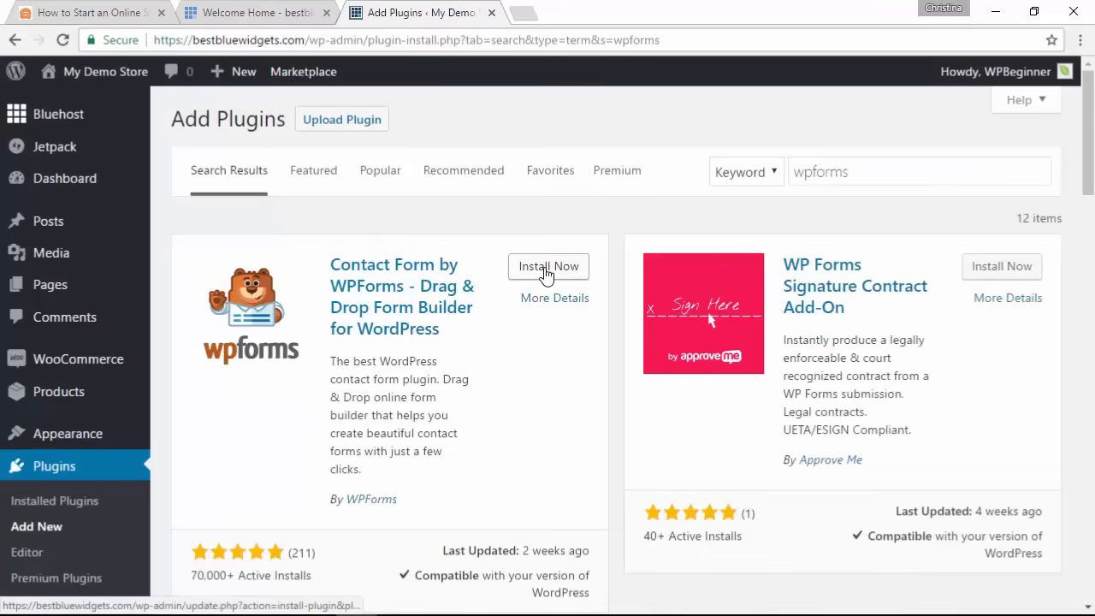
click(546, 267)
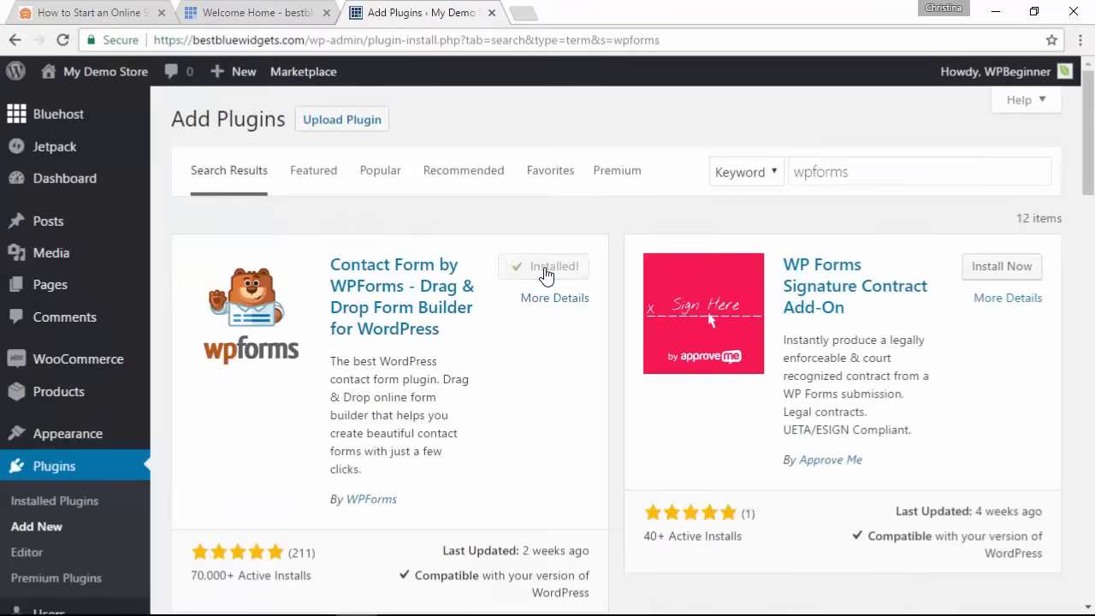
click(558, 270)
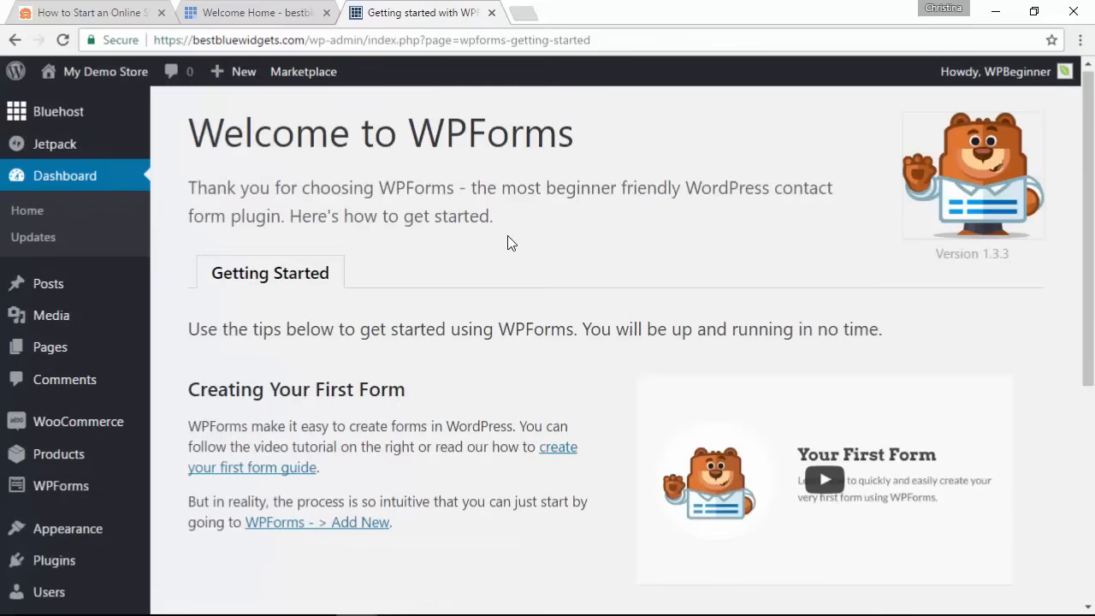
Step: Under WPForms > Add New, name the form 'Contact Us' and choose the Simple Contact Form template
scroll(508, 244, down, 2)
scroll(508, 244, down, 2)
scroll(507, 244, up, 5)
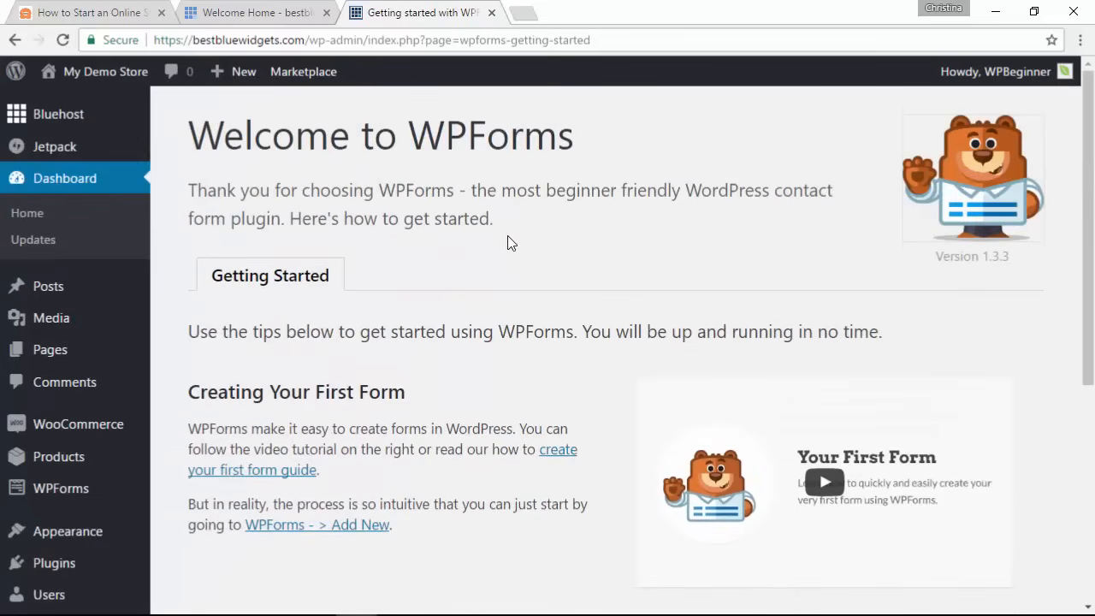
scroll(166, 274, down, 2)
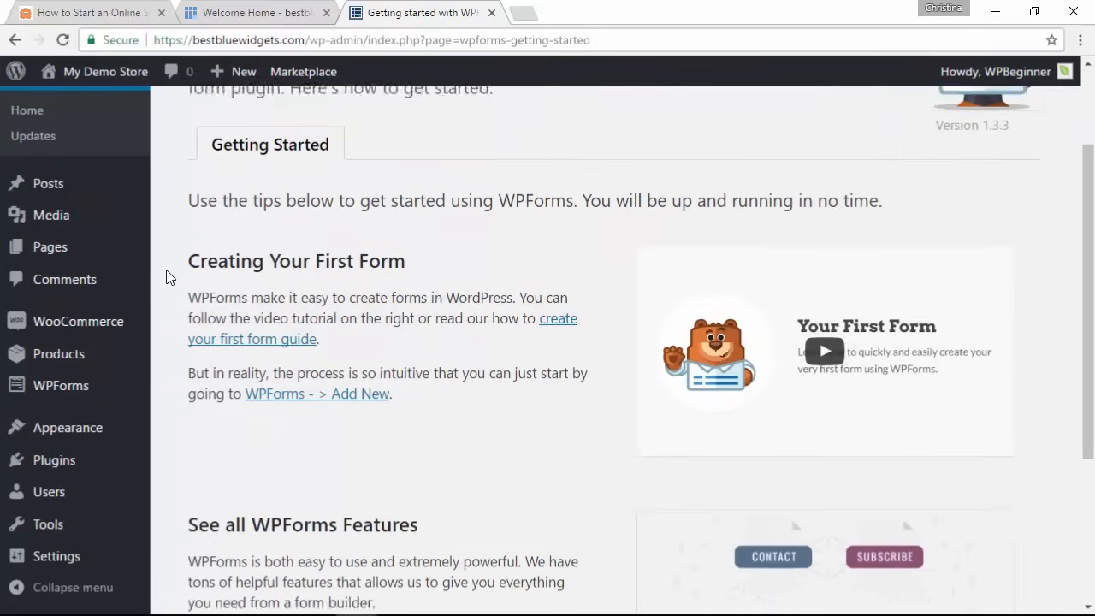
mouse_move(84, 394)
click(186, 417)
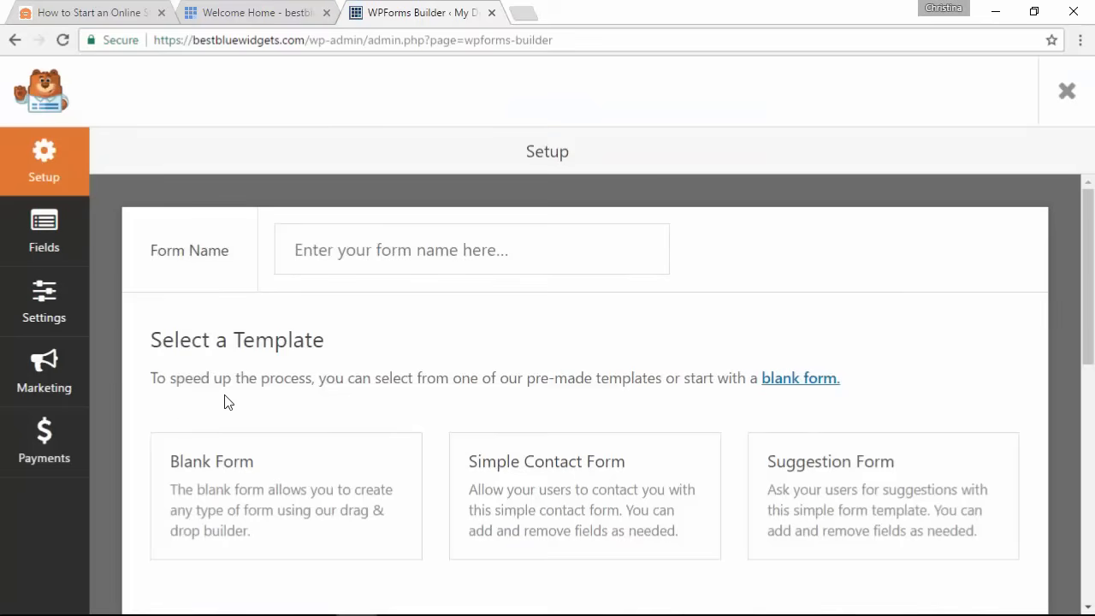
click(339, 255)
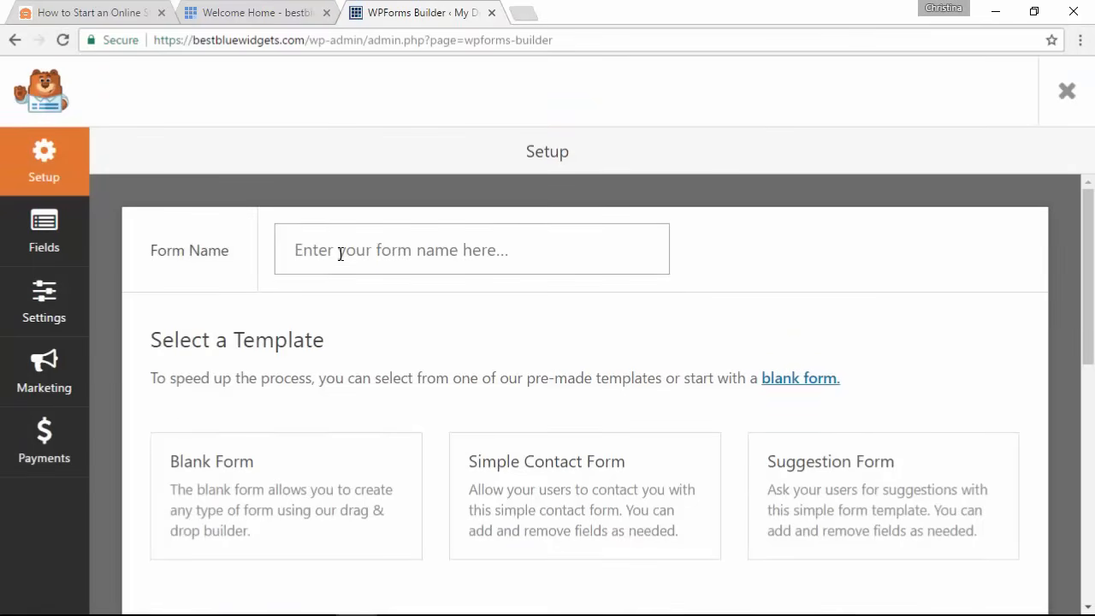
text(Contact )
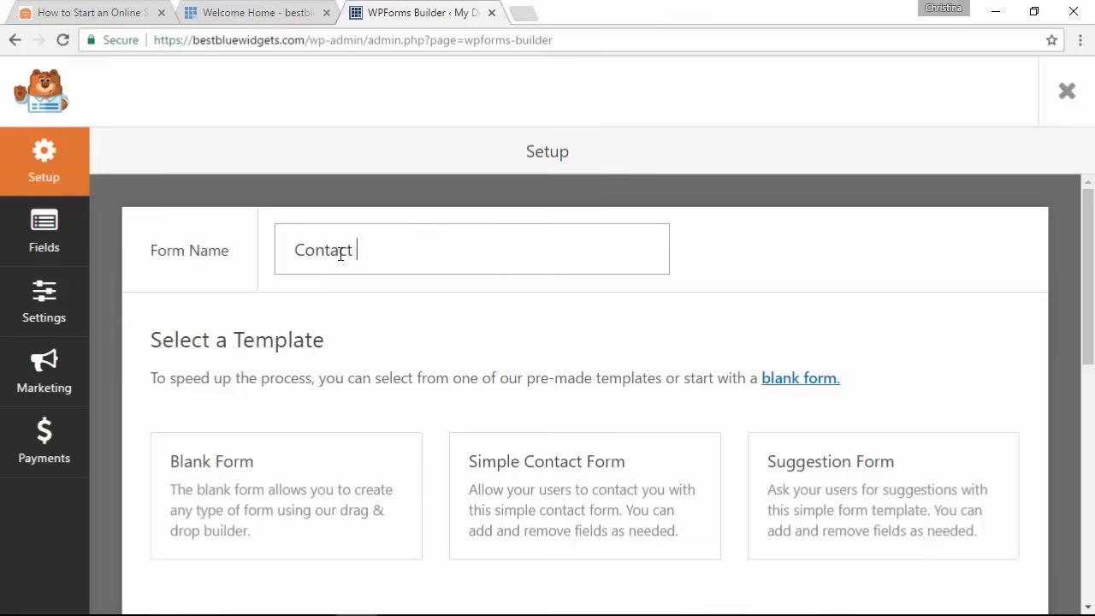
text(Us)
scroll(446, 317, down, 1)
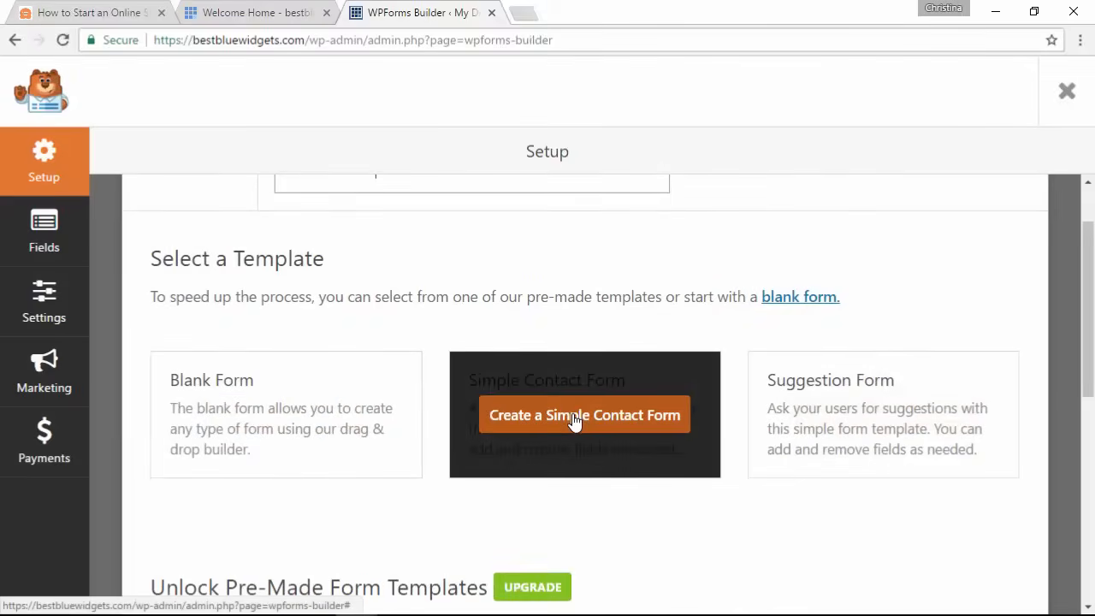
click(574, 417)
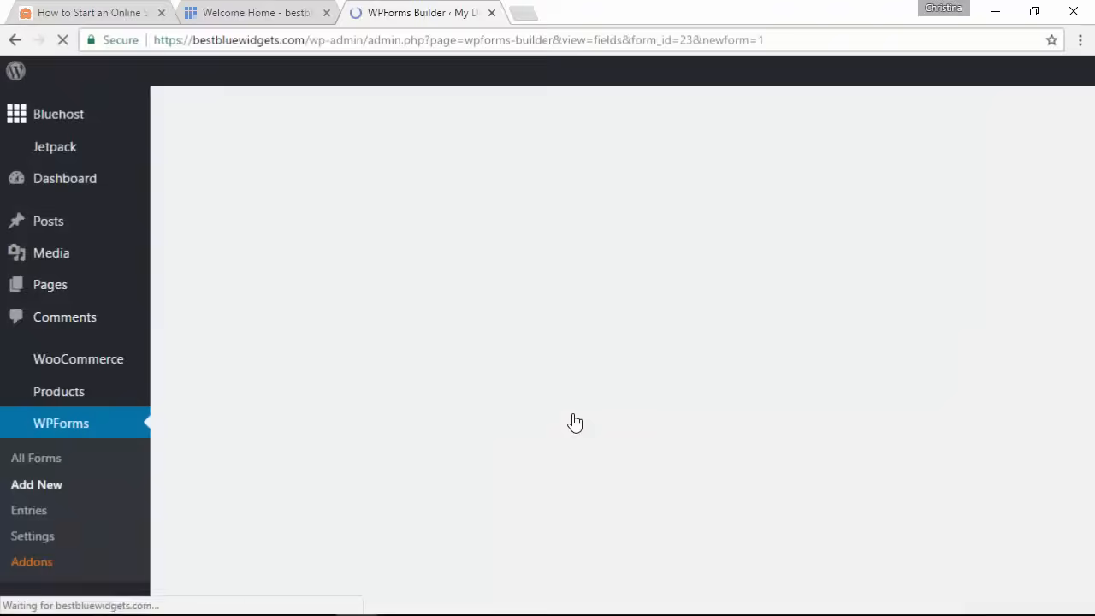
Step: Set the Name field's Format to Simple, then drag it to demonstrate reordering and put it back
scroll(501, 362, down, 1)
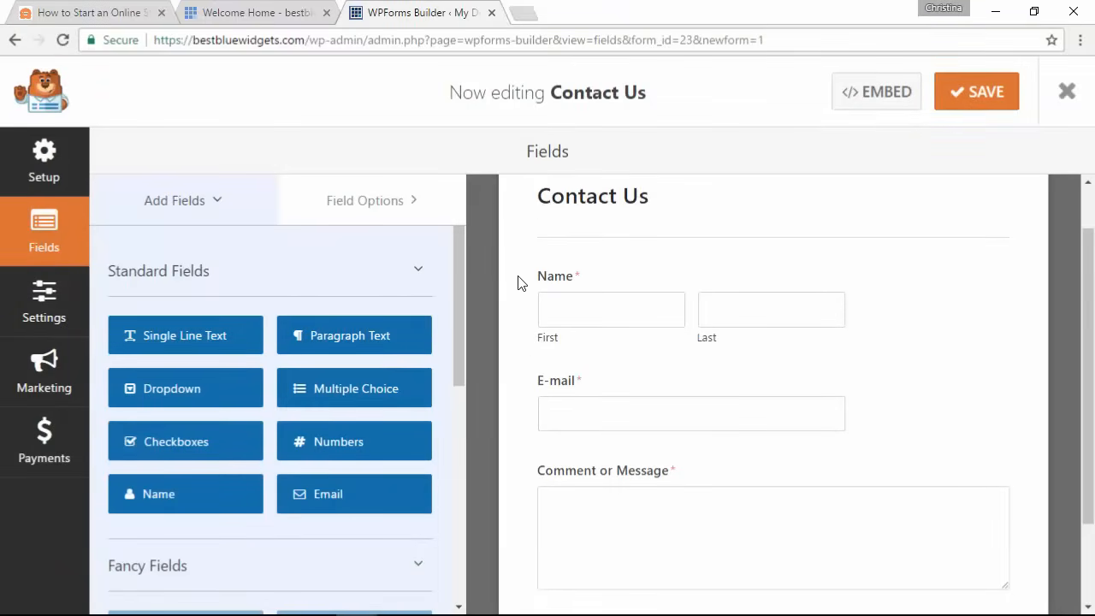
scroll(516, 292, down, 1)
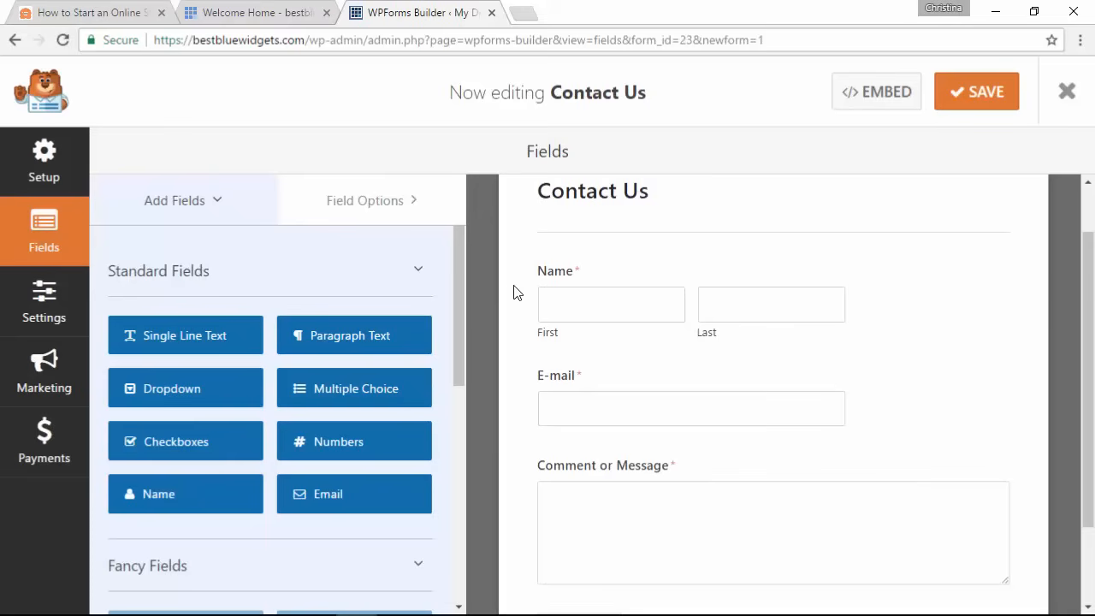
scroll(516, 292, down, 1)
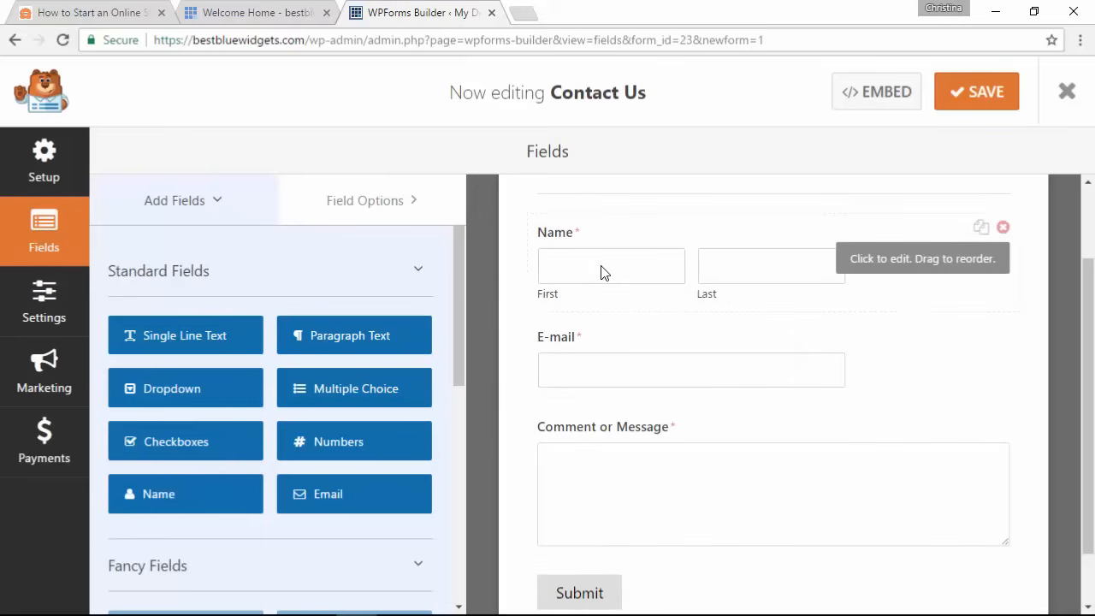
click(602, 272)
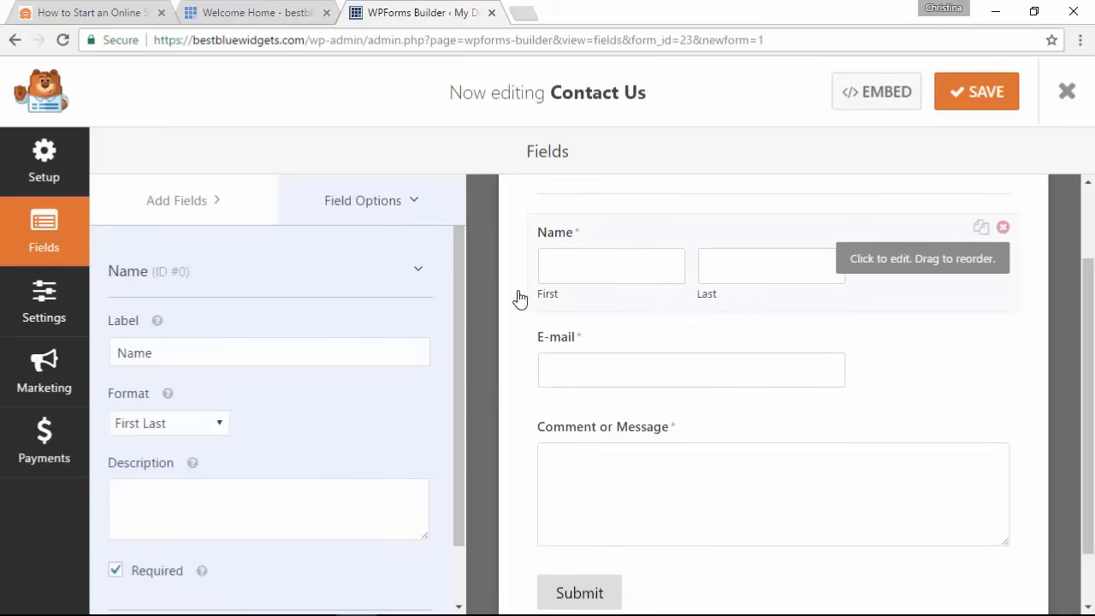
click(172, 433)
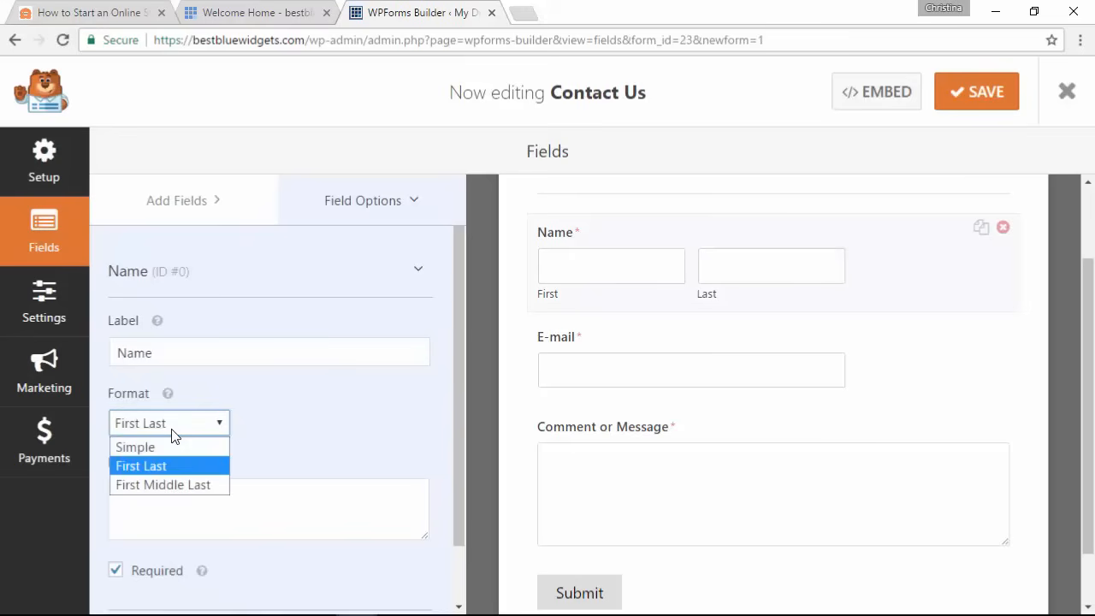
click(168, 446)
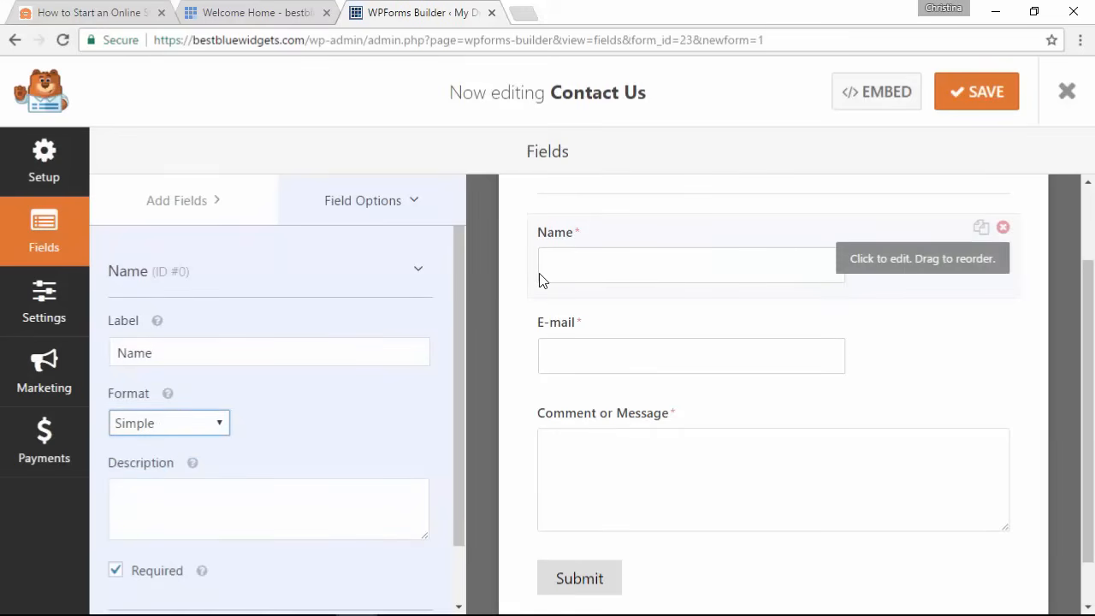
scroll(526, 300, up, 1)
click(897, 376)
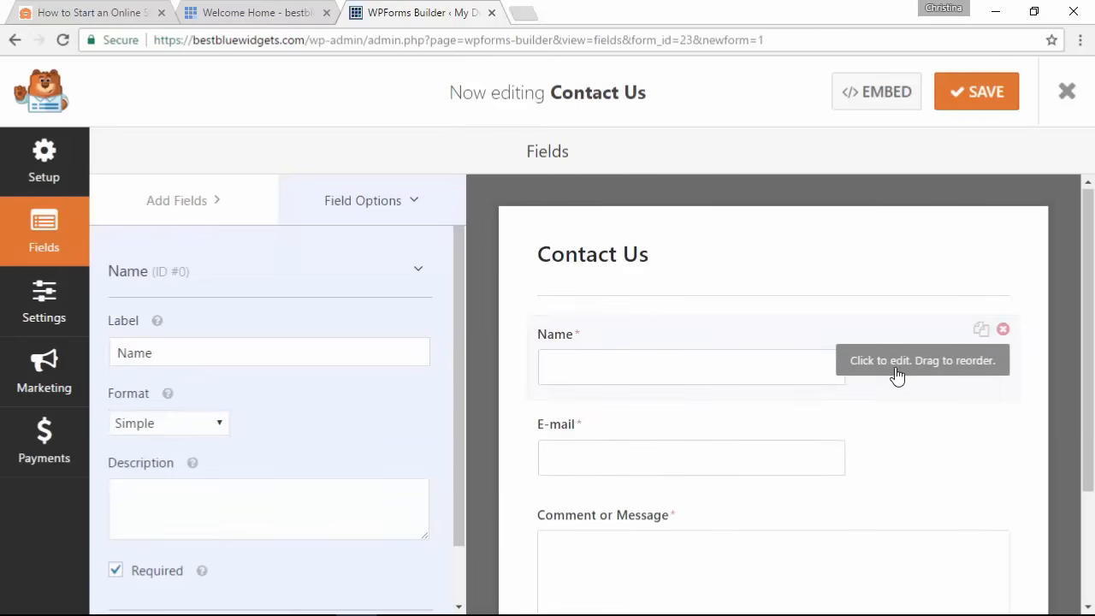
drag(903, 373, 903, 345)
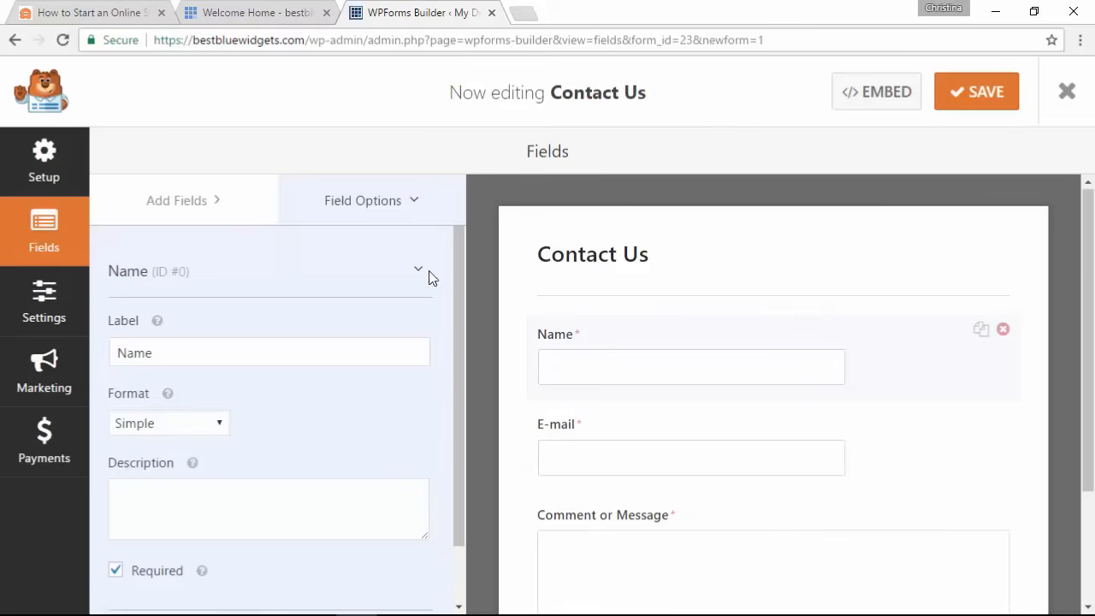
Step: Review the default e-mail notification settings, save the Contact Us form and close the builder
click(60, 299)
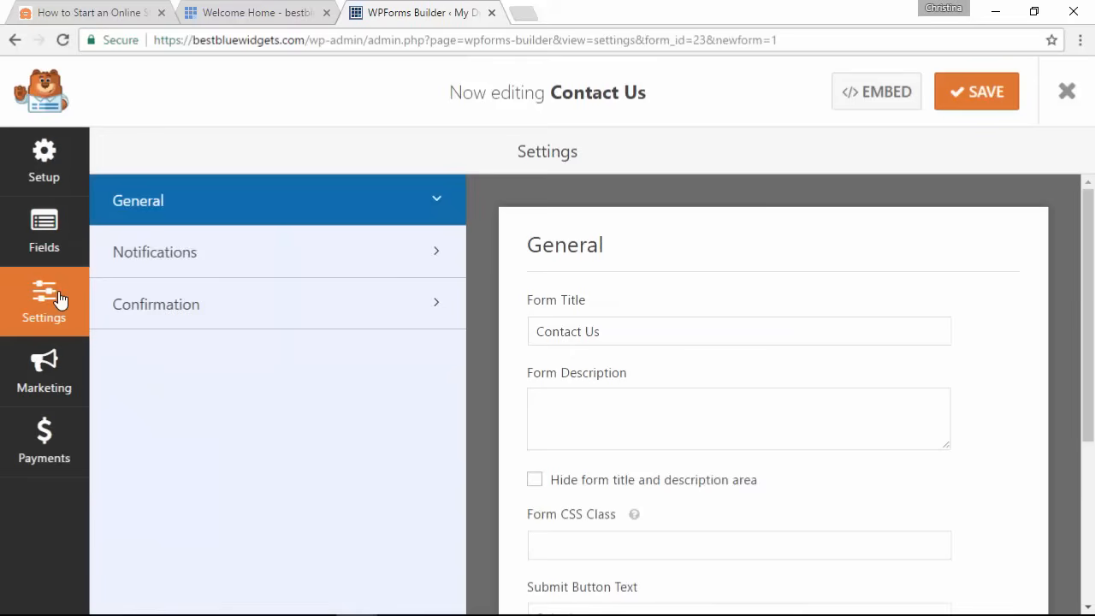
click(212, 251)
scroll(521, 332, down, 2)
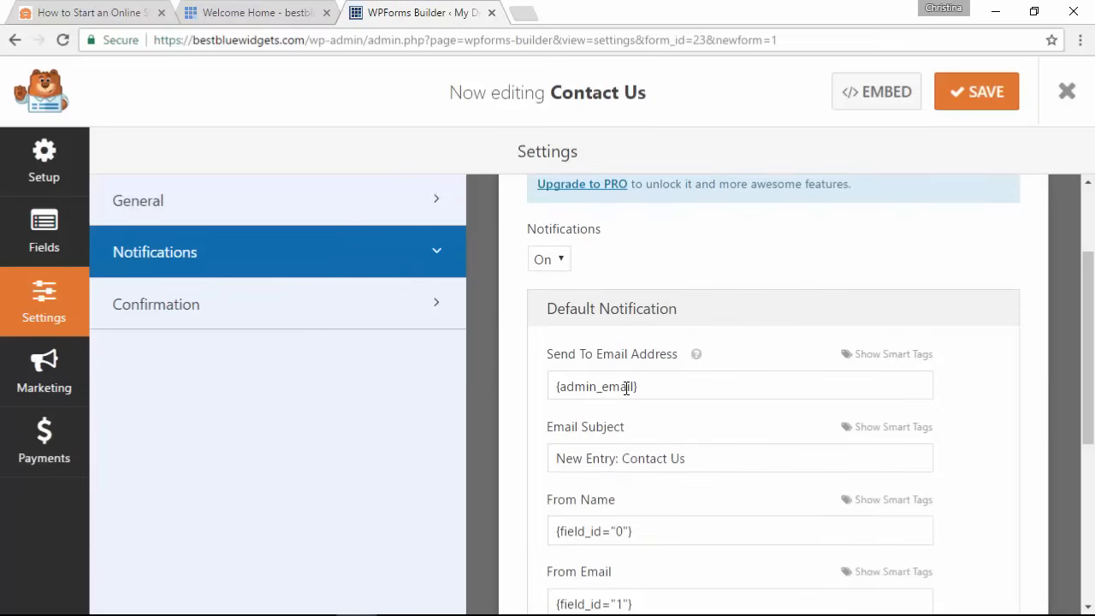
scroll(626, 387, down, 1)
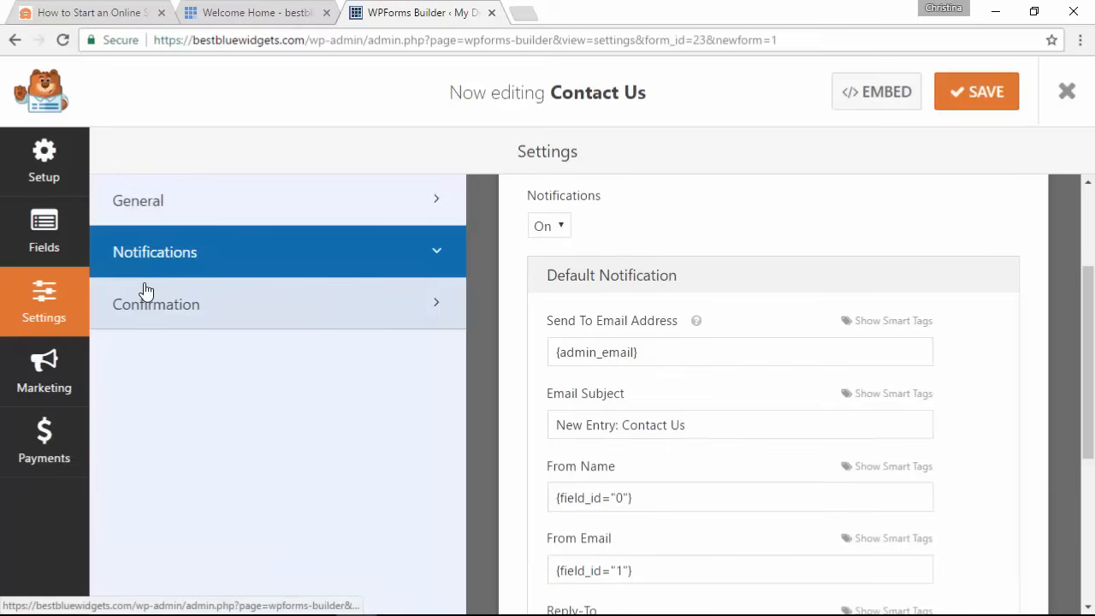
click(973, 103)
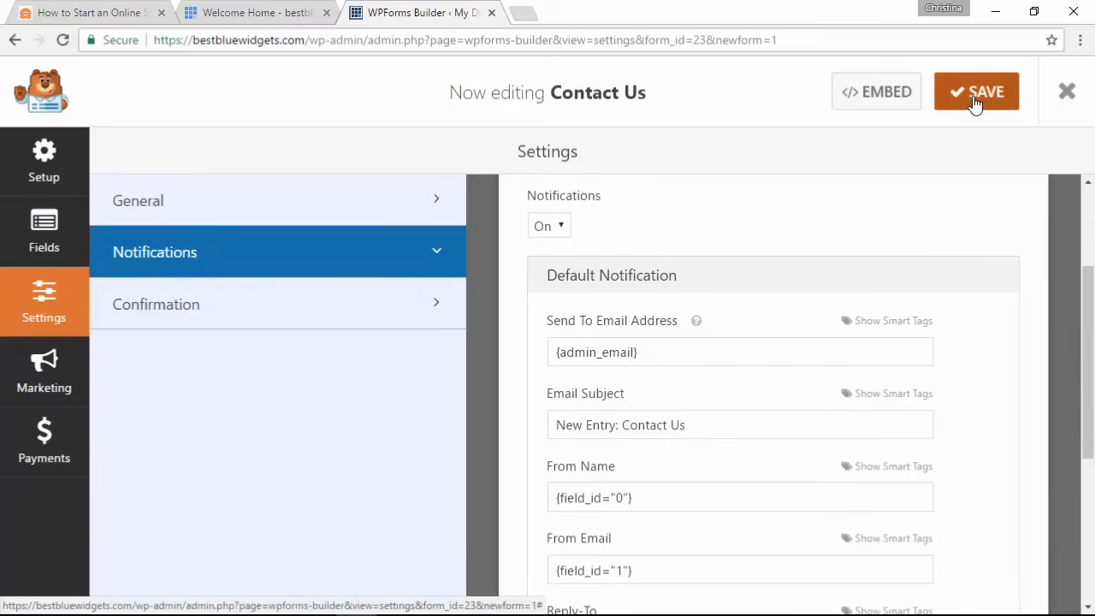
click(1067, 91)
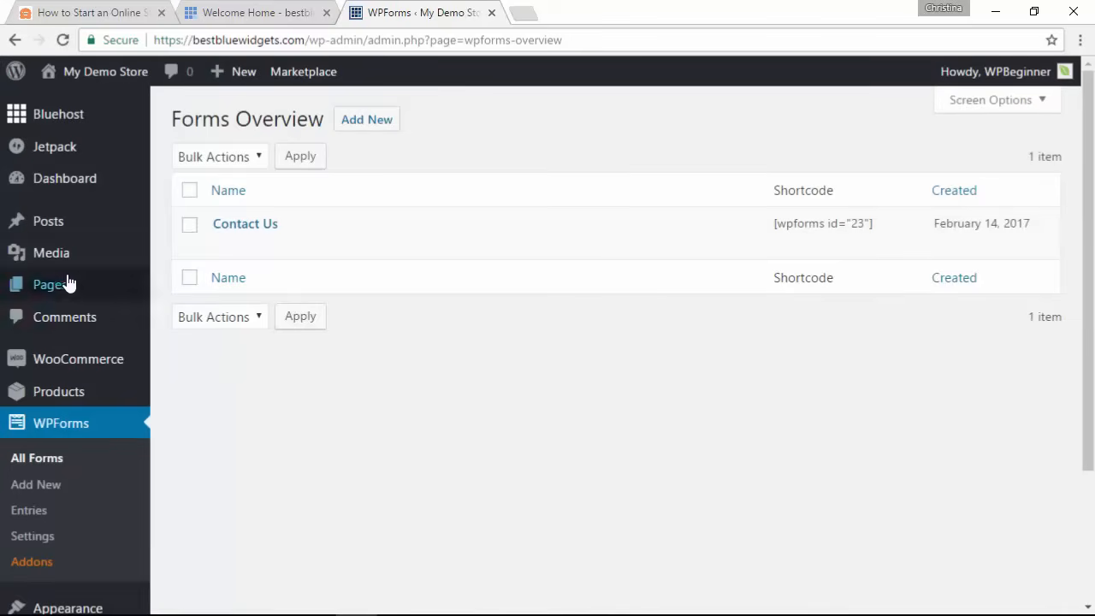
Step: Create a page titled 'Contact Us', insert the Contact Us form with Add Form, and publish it
mouse_move(19, 286)
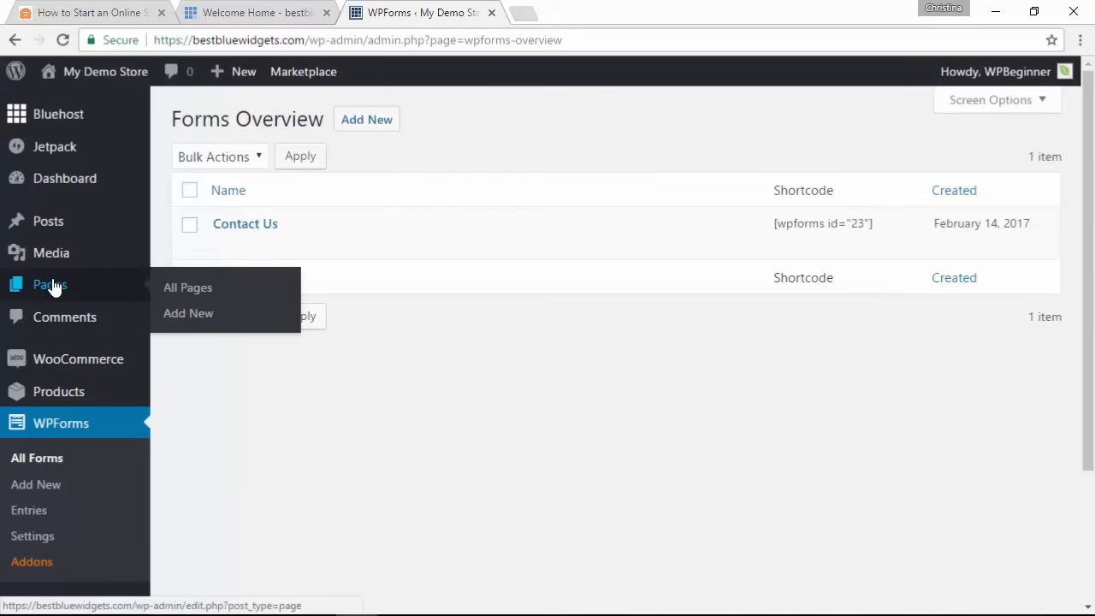
click(190, 323)
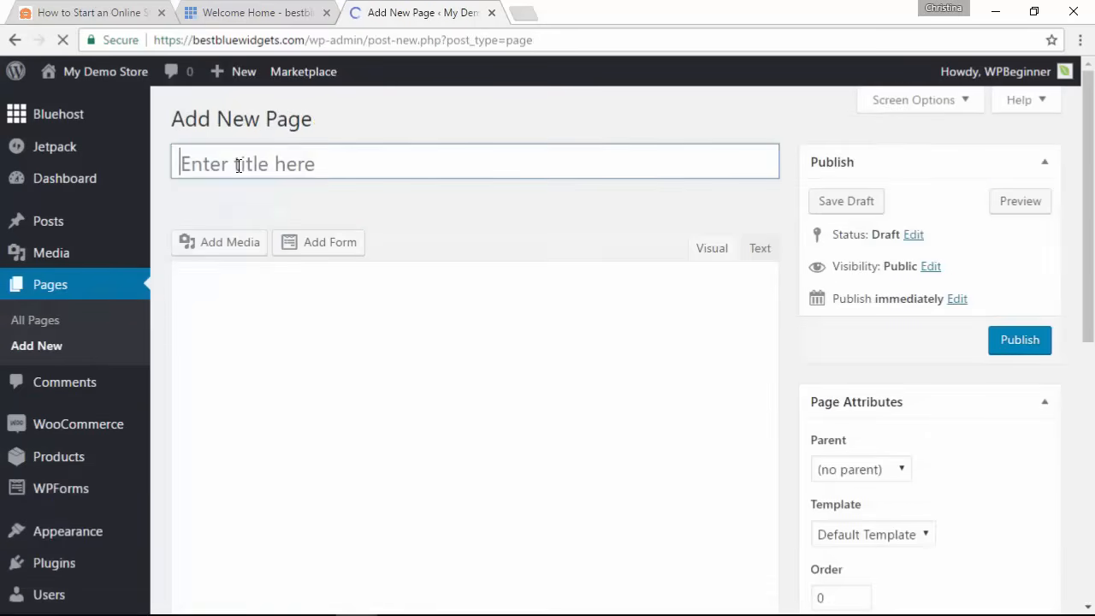
text(Contact Us)
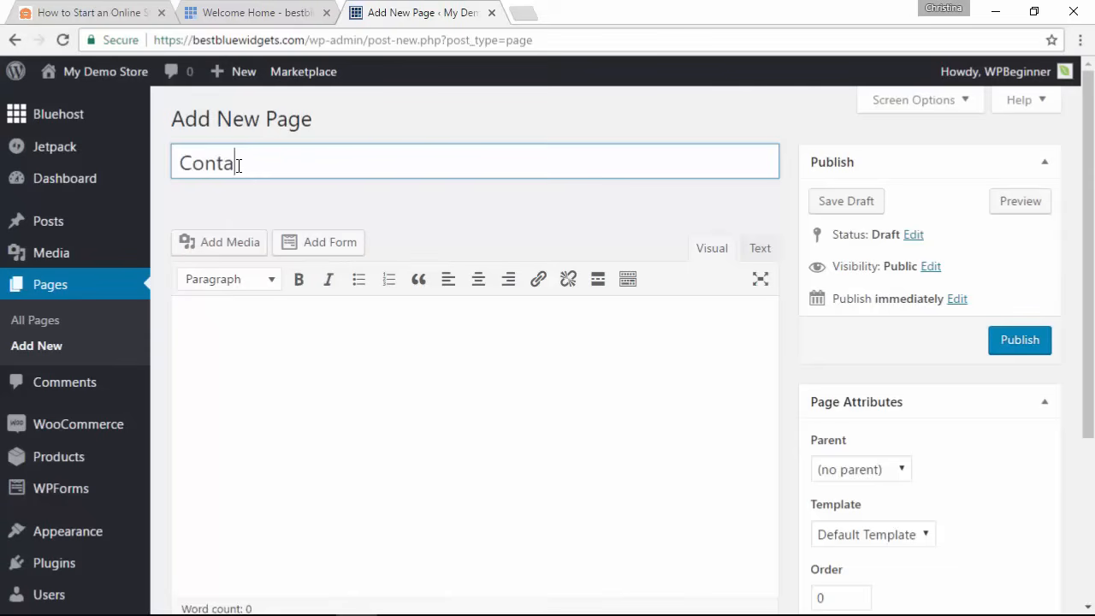
click(324, 244)
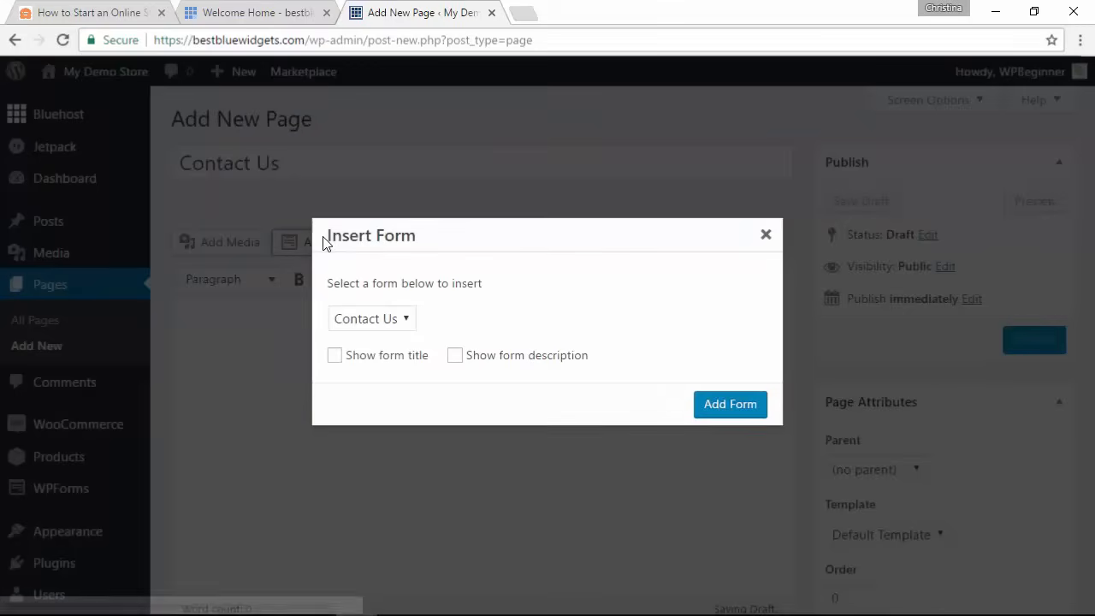
click(389, 321)
click(387, 320)
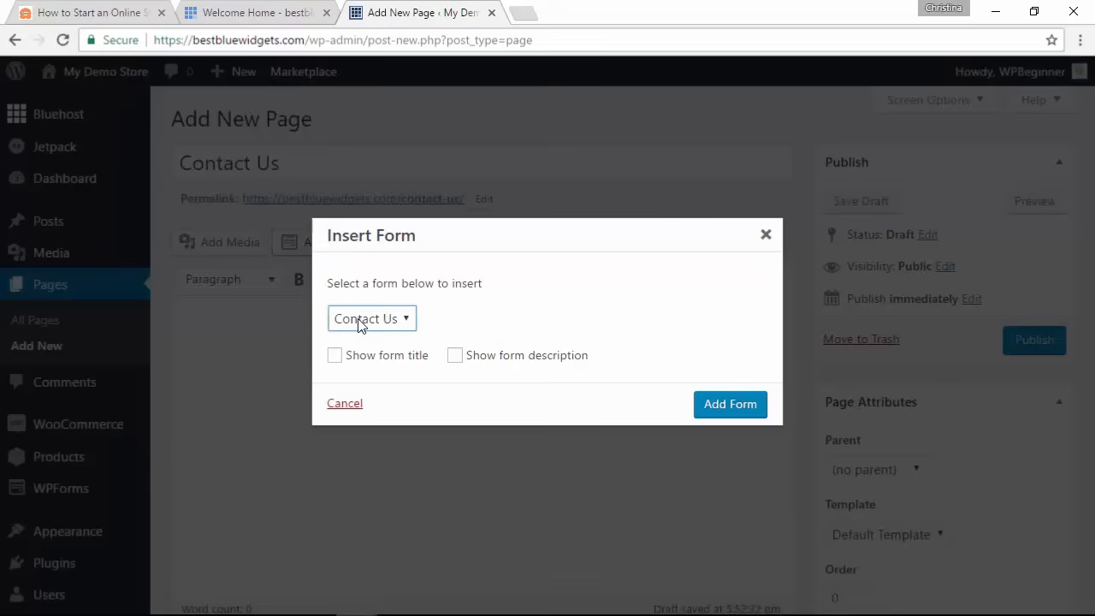
click(732, 406)
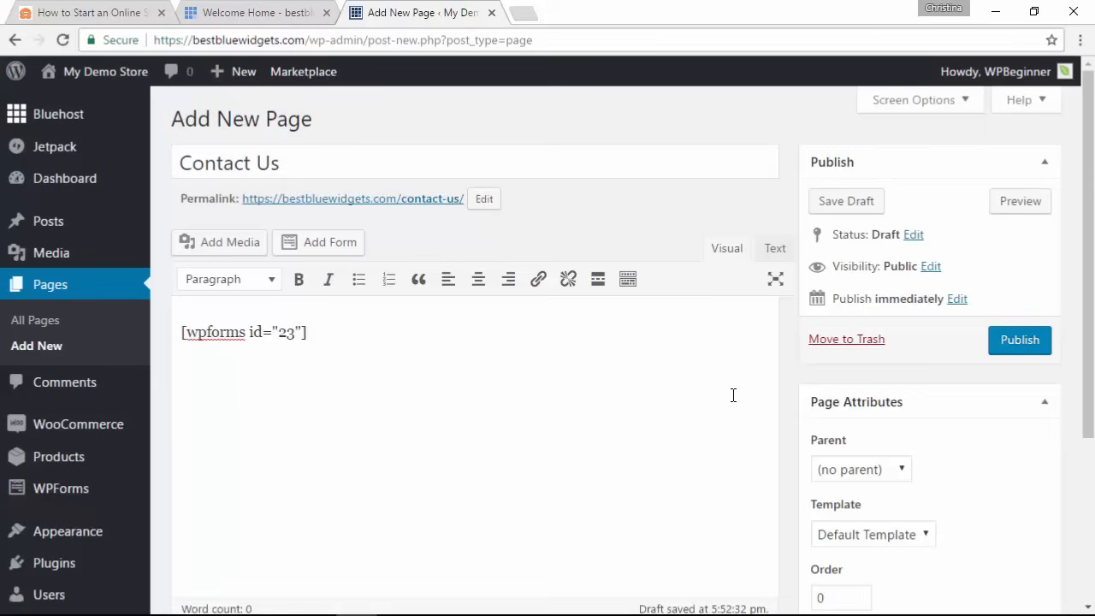
click(1027, 356)
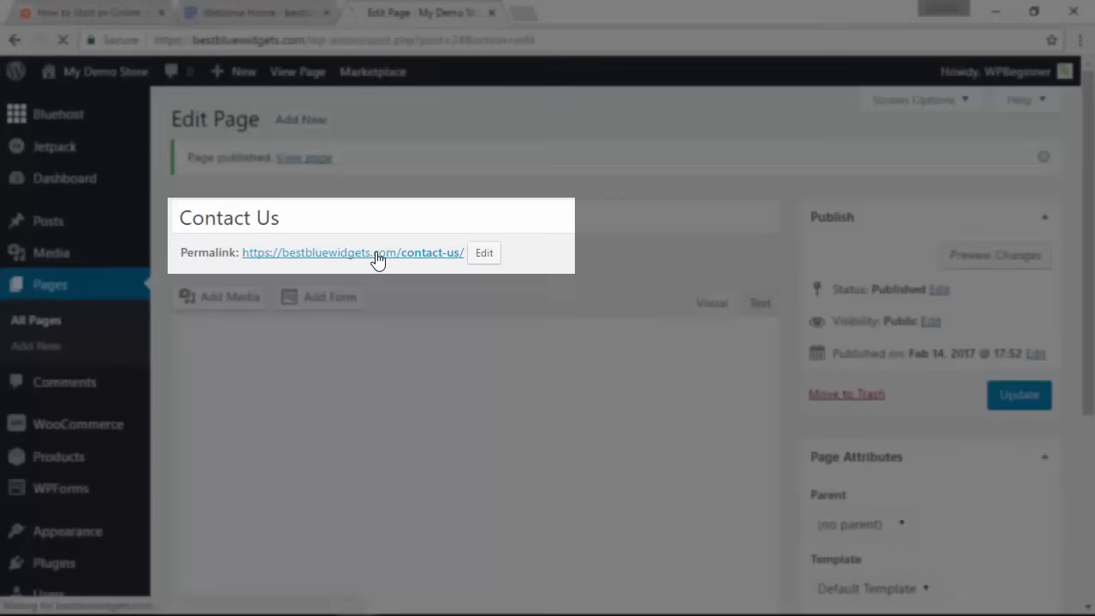
Step: Open the live /contact-us/ page and scroll through its Name, E-mail and Comment or Message form
click(378, 259)
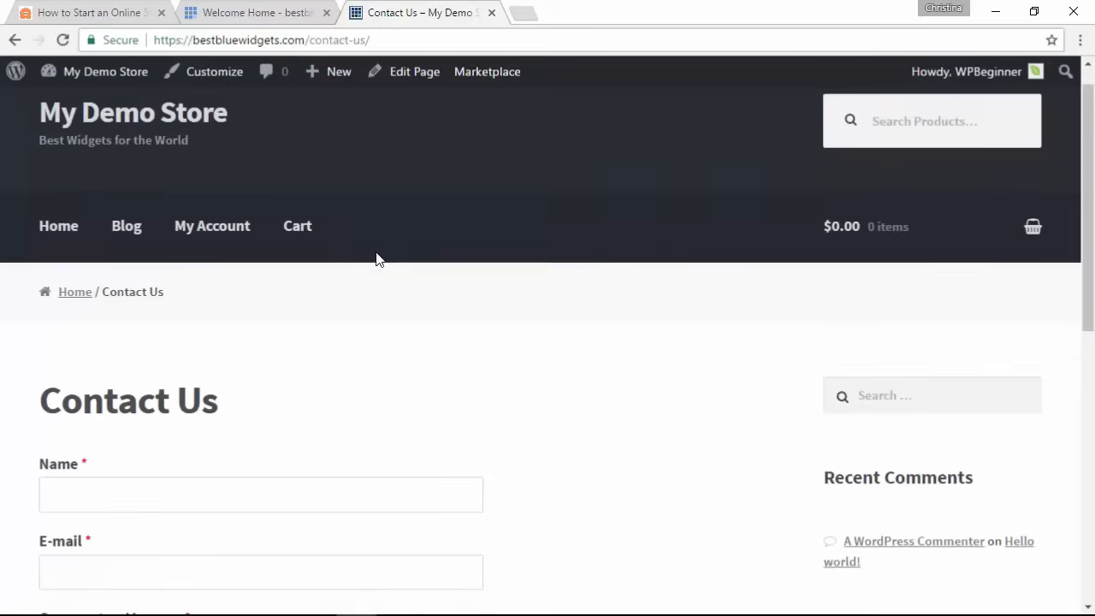
scroll(378, 259, down, 4)
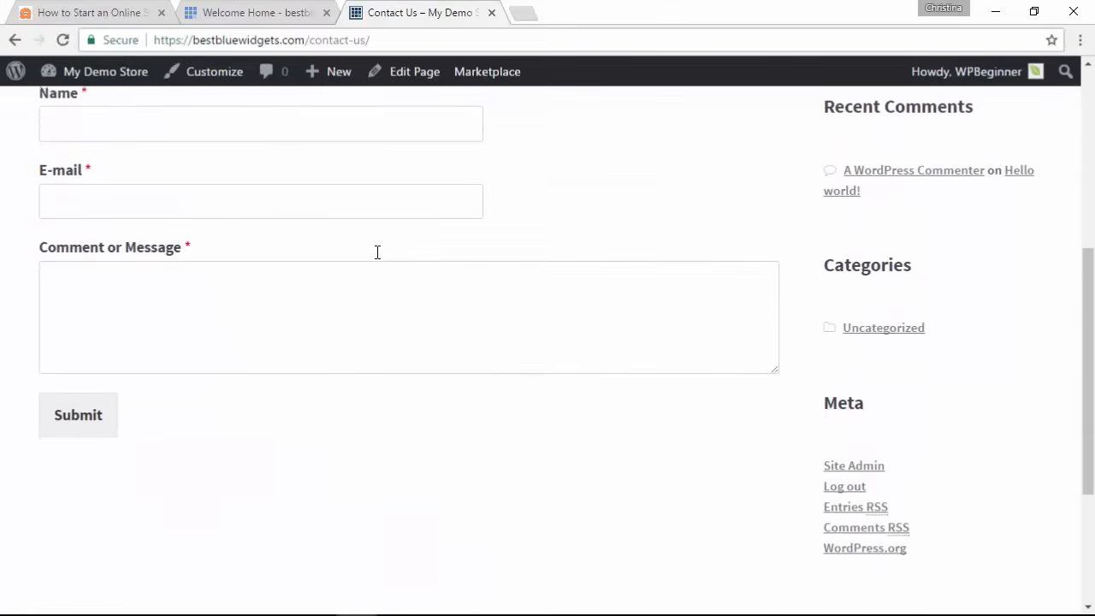
scroll(377, 257, up, 3)
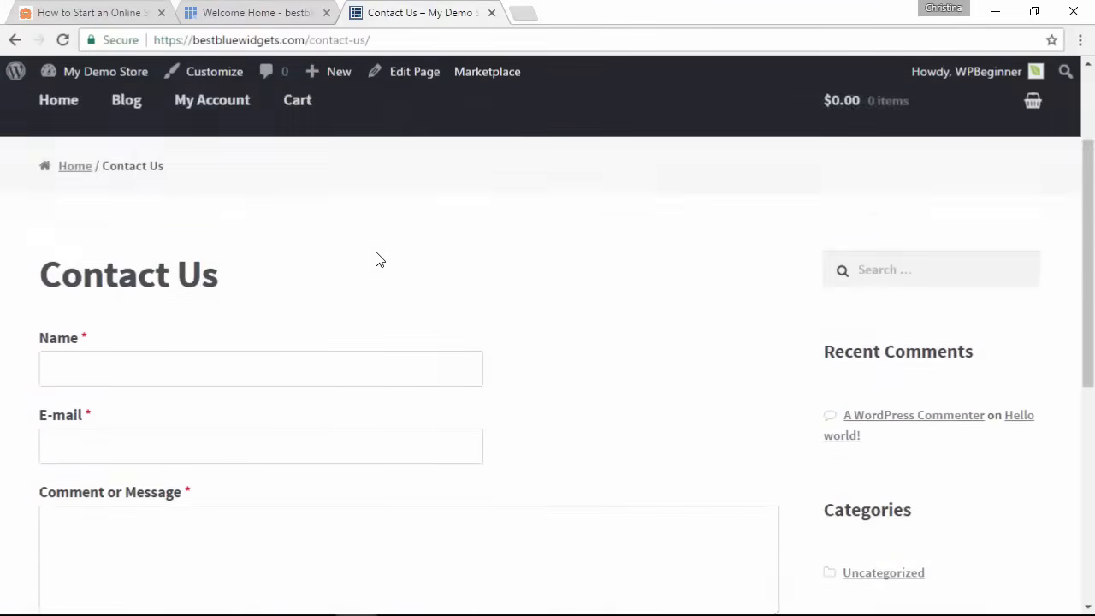